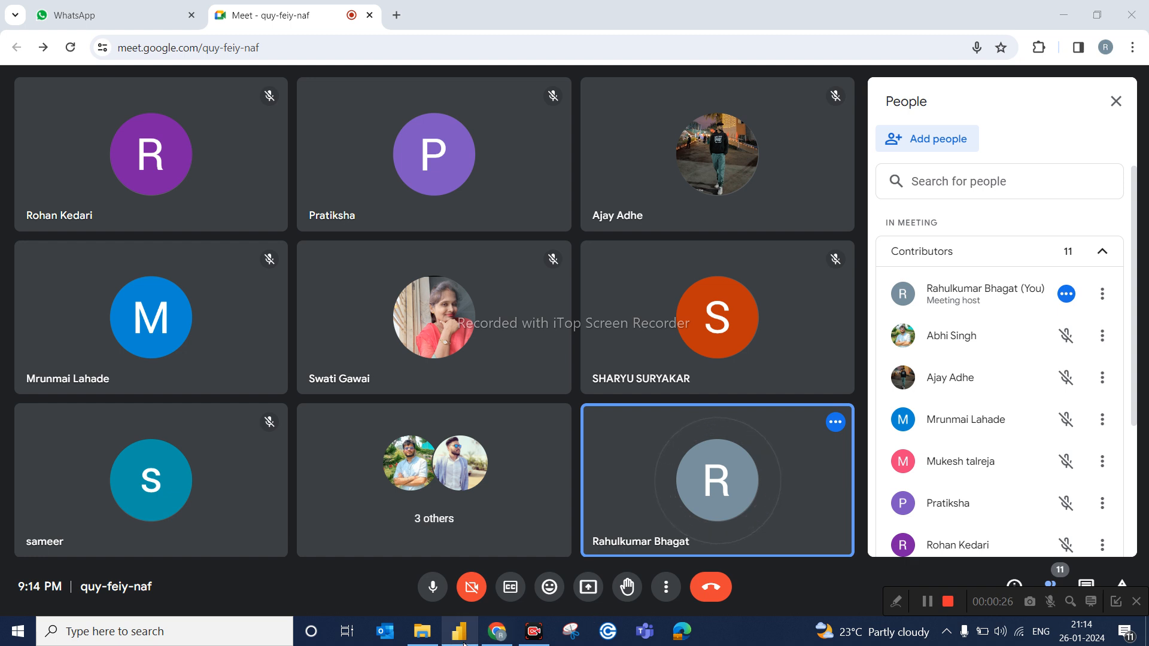
Share the entire screen in the Meet call and switch to the adventure work report in Power BI.
{"action": "left_click", "coordinate": [585, 590]}
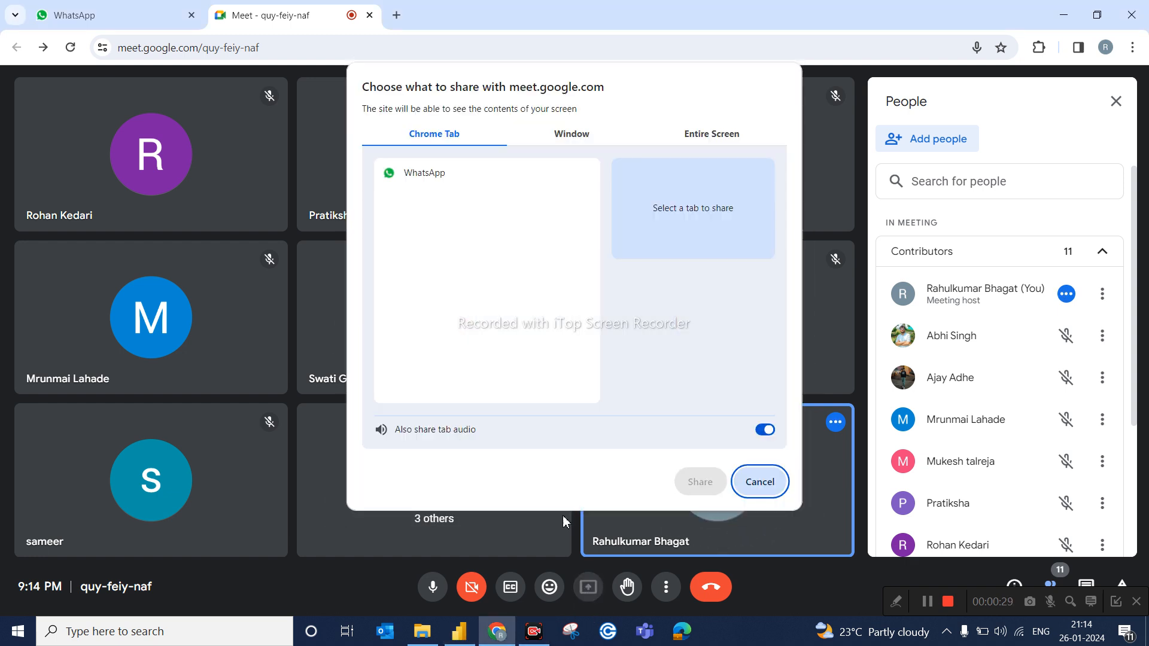
{"action": "left_click", "coordinate": [708, 135]}
{"action": "left_click", "coordinate": [489, 240]}
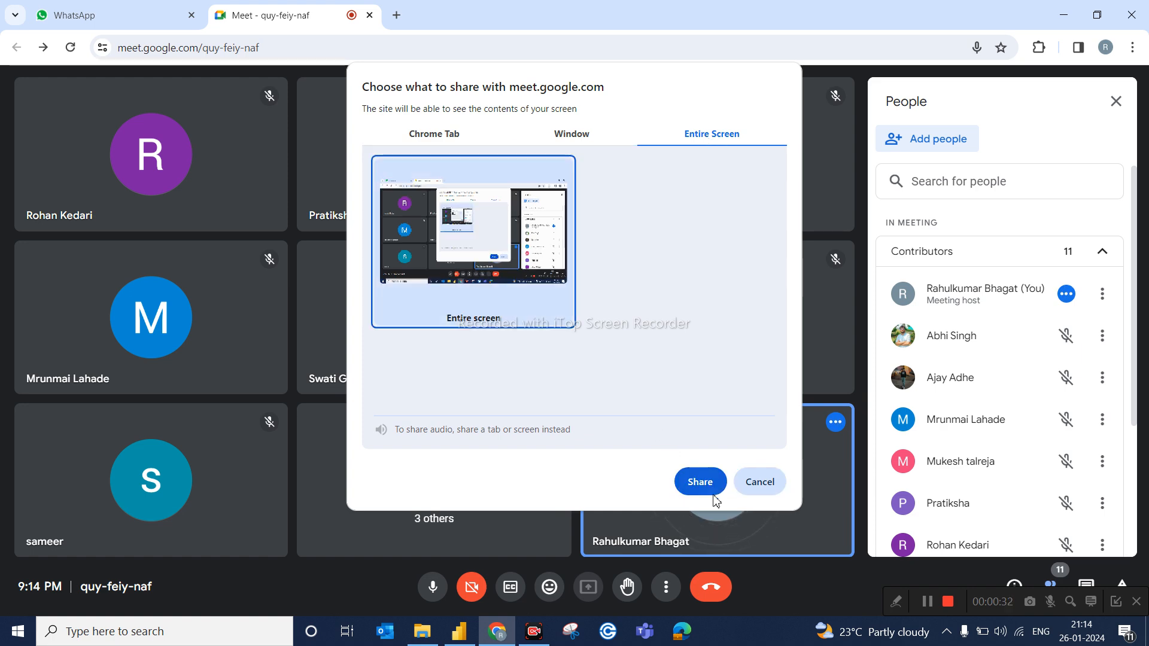
{"action": "left_click", "coordinate": [699, 481]}
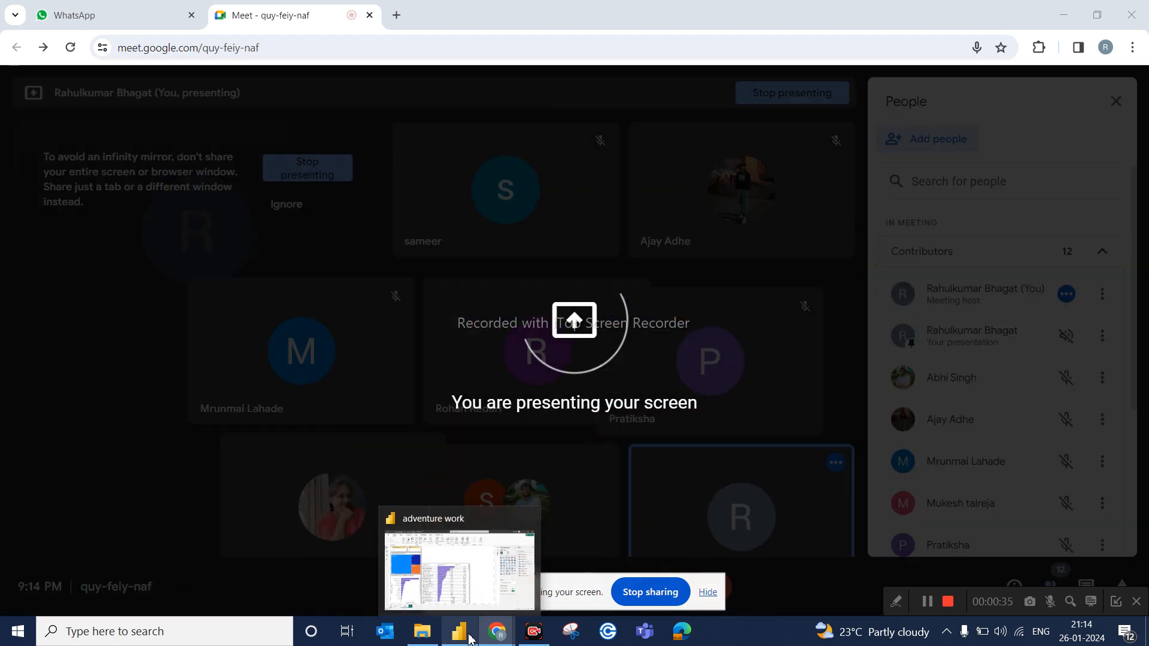
{"action": "left_click", "coordinate": [470, 638]}
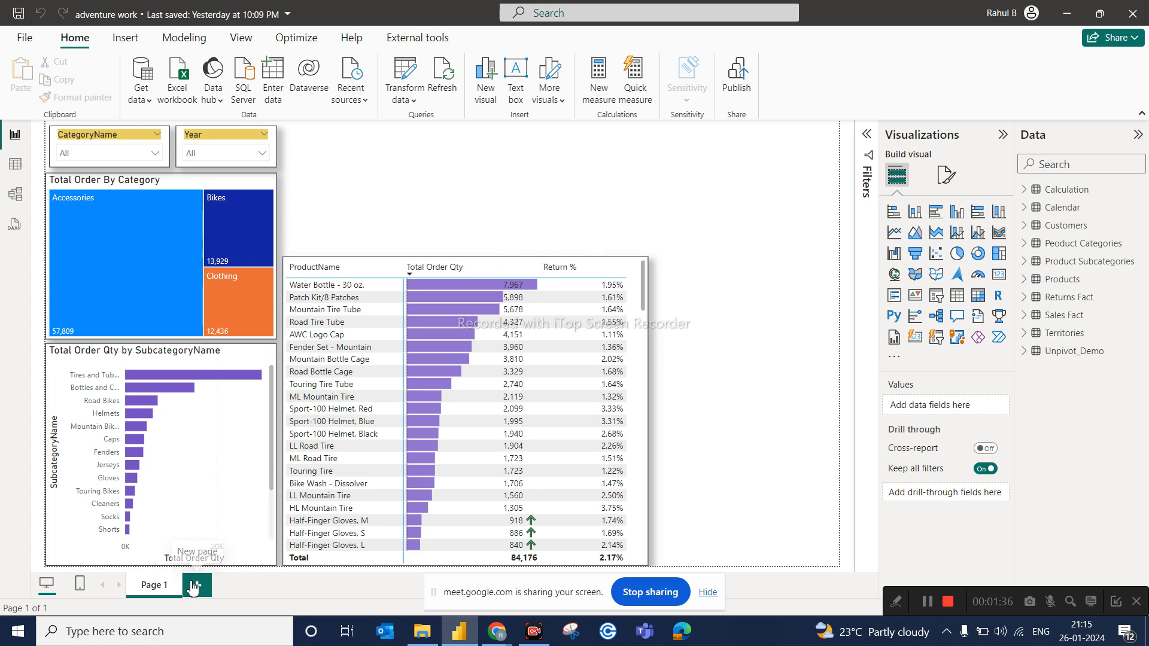
Copy the product order quantity matrix from Page 1 and paste it onto a new report page.
{"action": "left_click", "coordinate": [644, 275]}
{"action": "key", "text": "ctrl+c"}
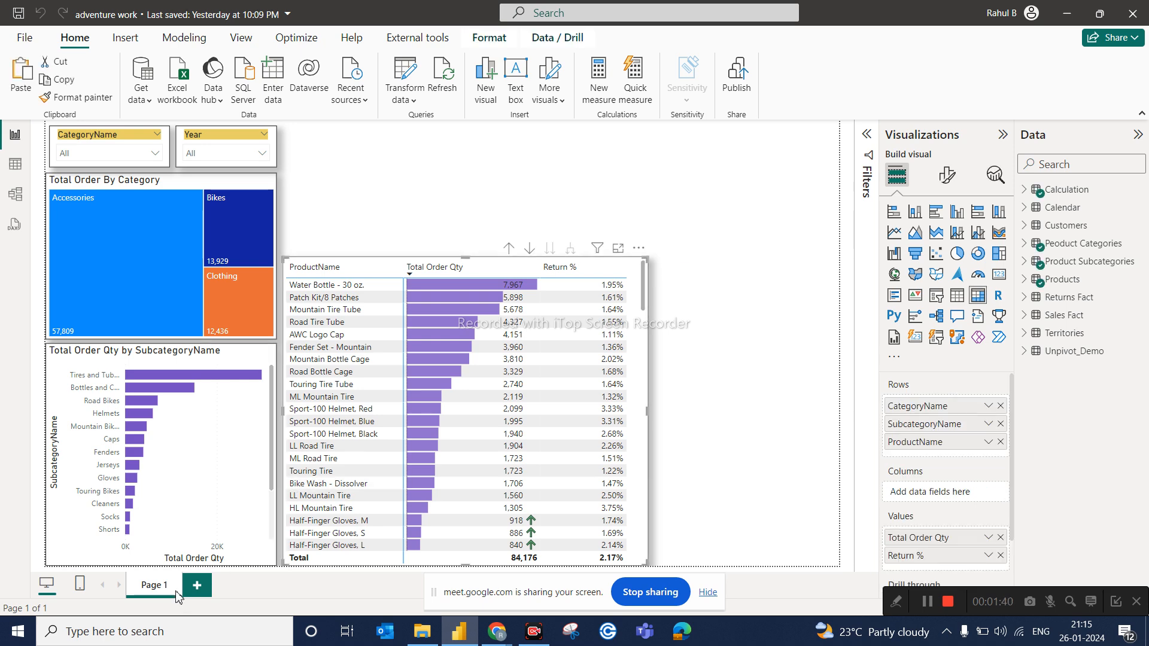
{"action": "left_click", "coordinate": [197, 586]}
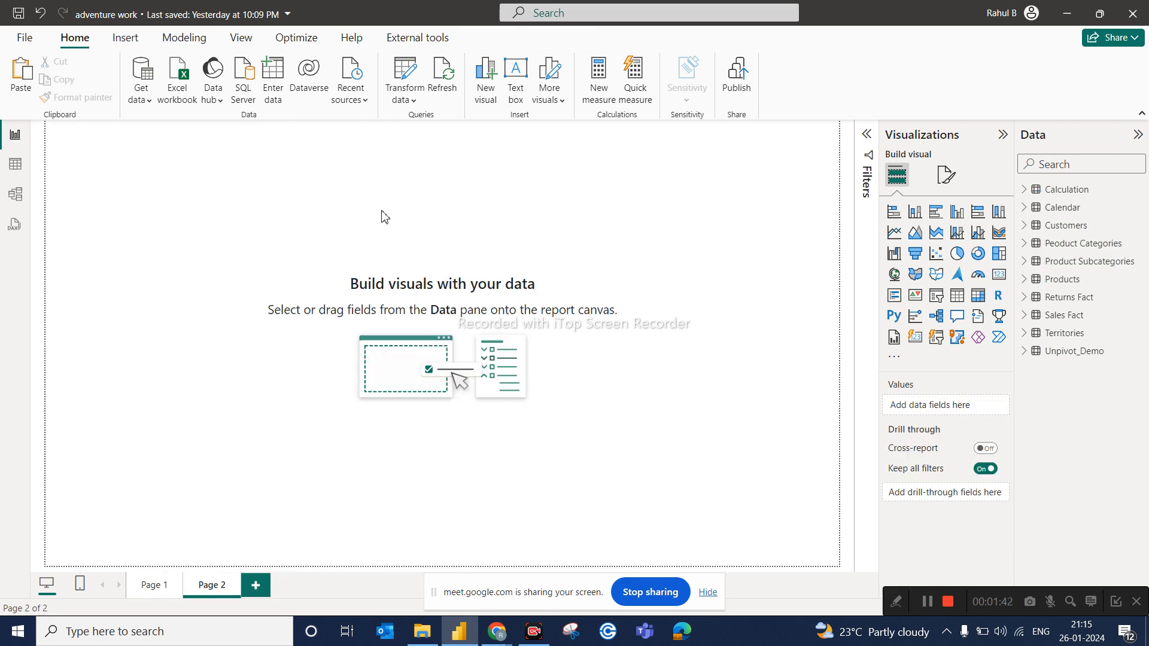
{"action": "key", "text": "ctrl+v"}
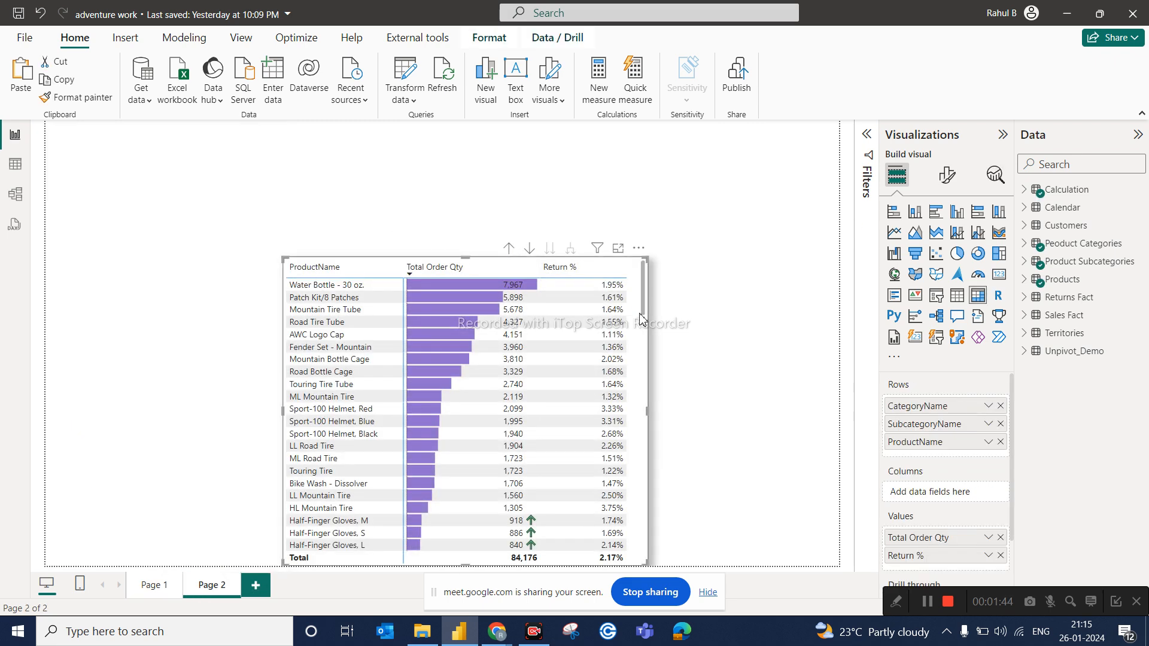
Drill the pasted matrix up to the CategoryName level and move it to the upper middle of the page.
{"action": "scroll", "coordinate": [643, 328], "scroll_direction": "down", "scroll_amount": 5}
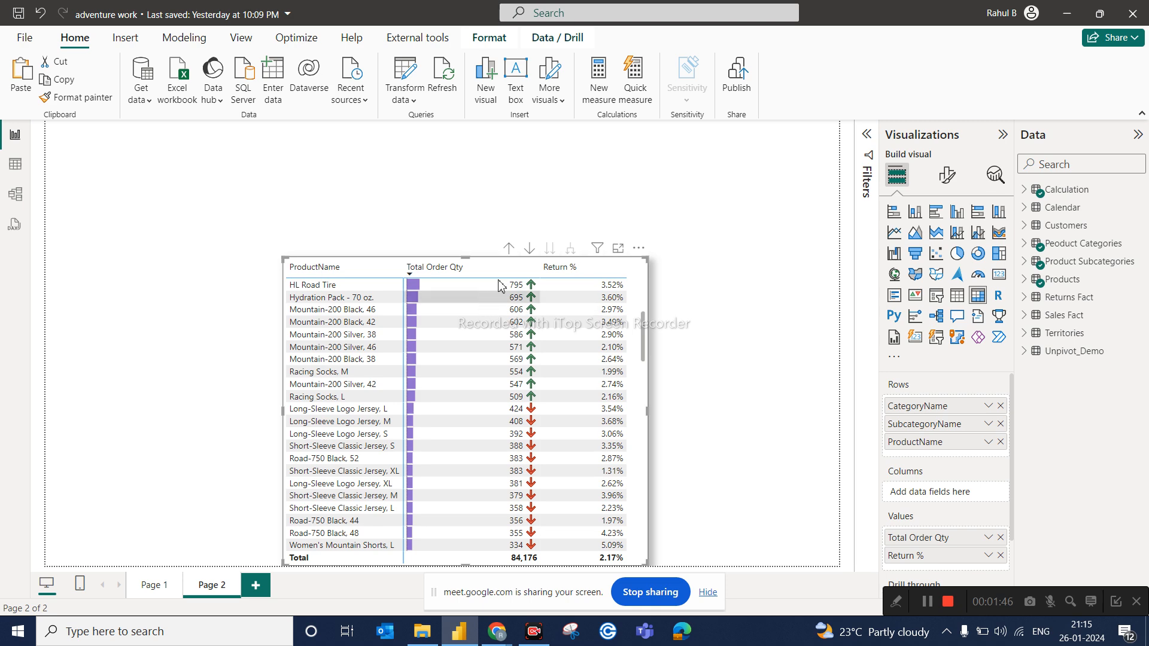
{"action": "left_click", "coordinate": [509, 249]}
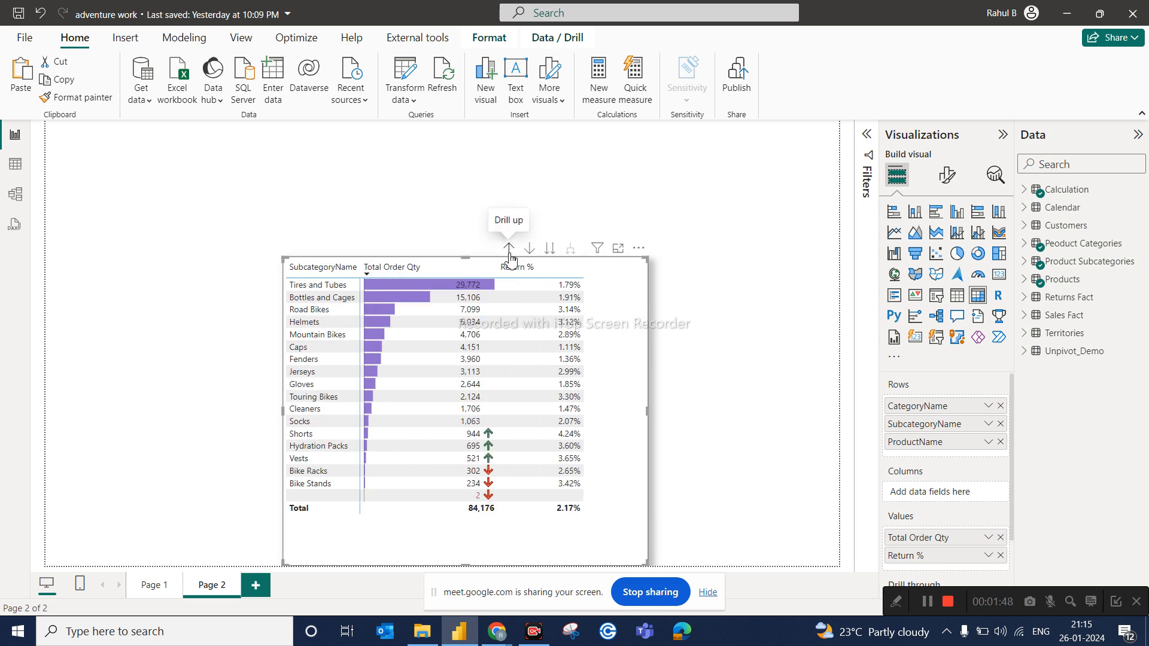
{"action": "left_click", "coordinate": [509, 249]}
{"action": "left_click_drag", "start_coordinate": [543, 443], "coordinate": [489, 363]}
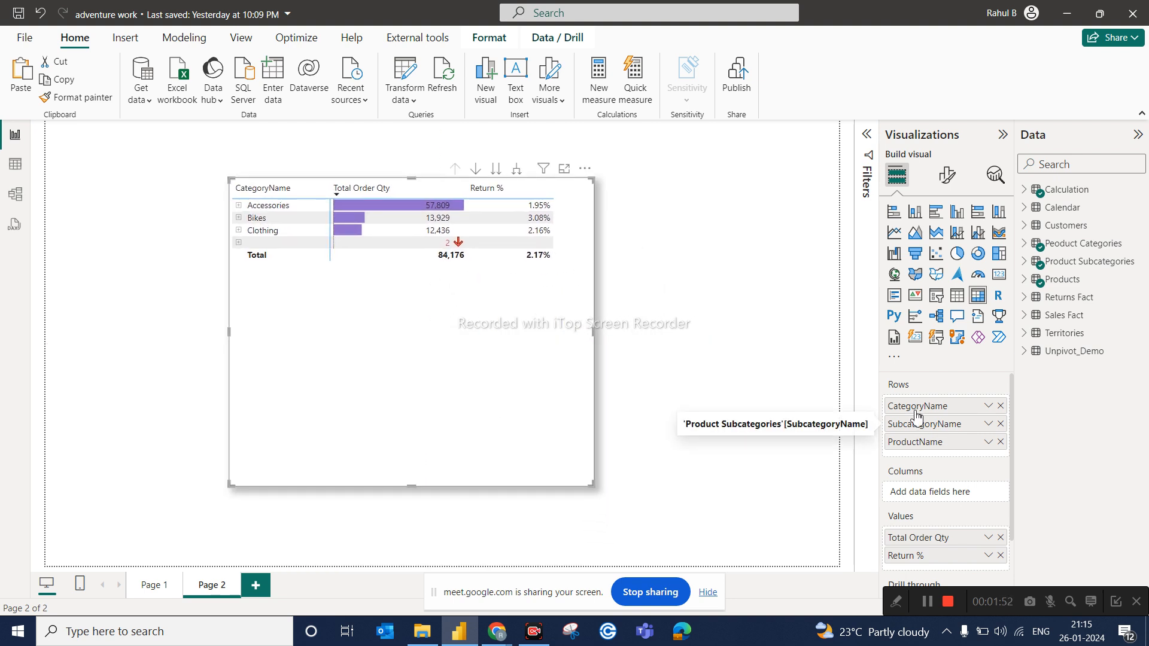
Remove SubcategoryName and ProductName from the matrix rows, and add both back in that order beneath CategoryName.
{"action": "left_click", "coordinate": [1001, 423]}
{"action": "left_click", "coordinate": [1001, 424]}
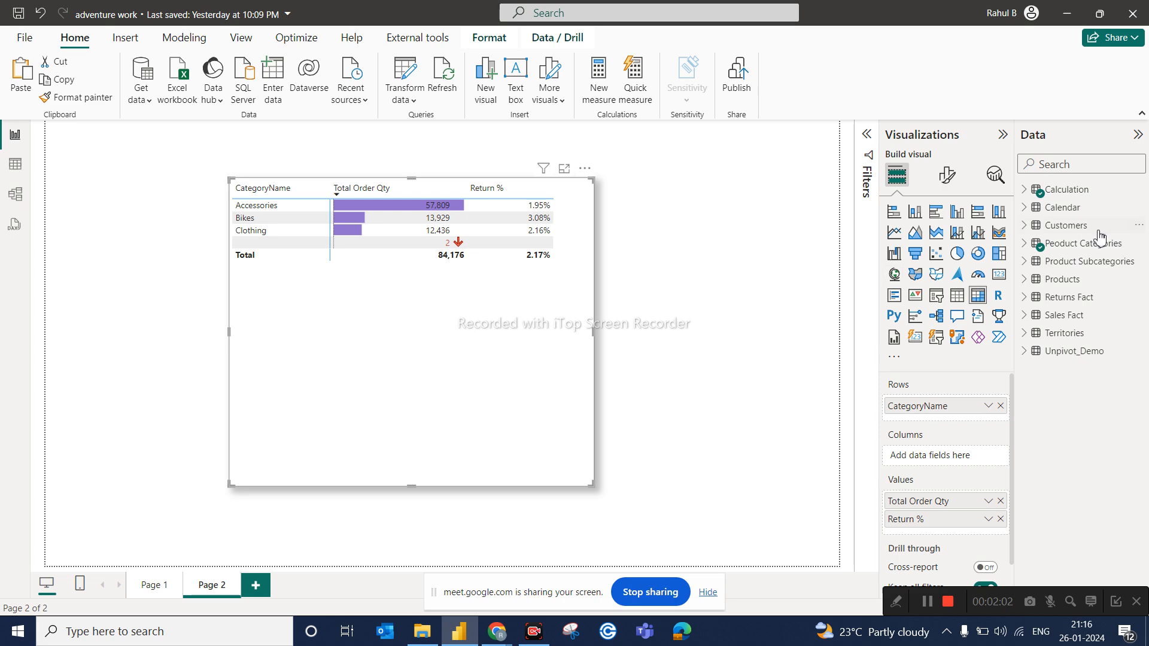
{"action": "left_click", "coordinate": [1024, 261]}
{"action": "left_click_drag", "start_coordinate": [1098, 315], "coordinate": [973, 423]}
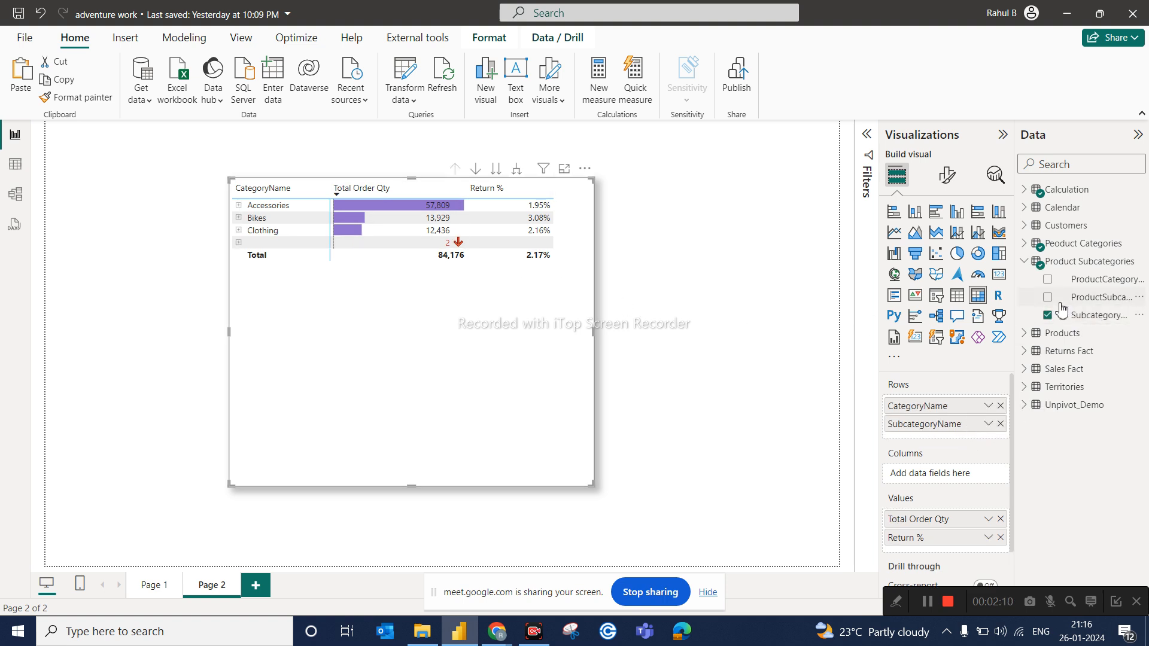
{"action": "left_click", "coordinate": [1032, 336]}
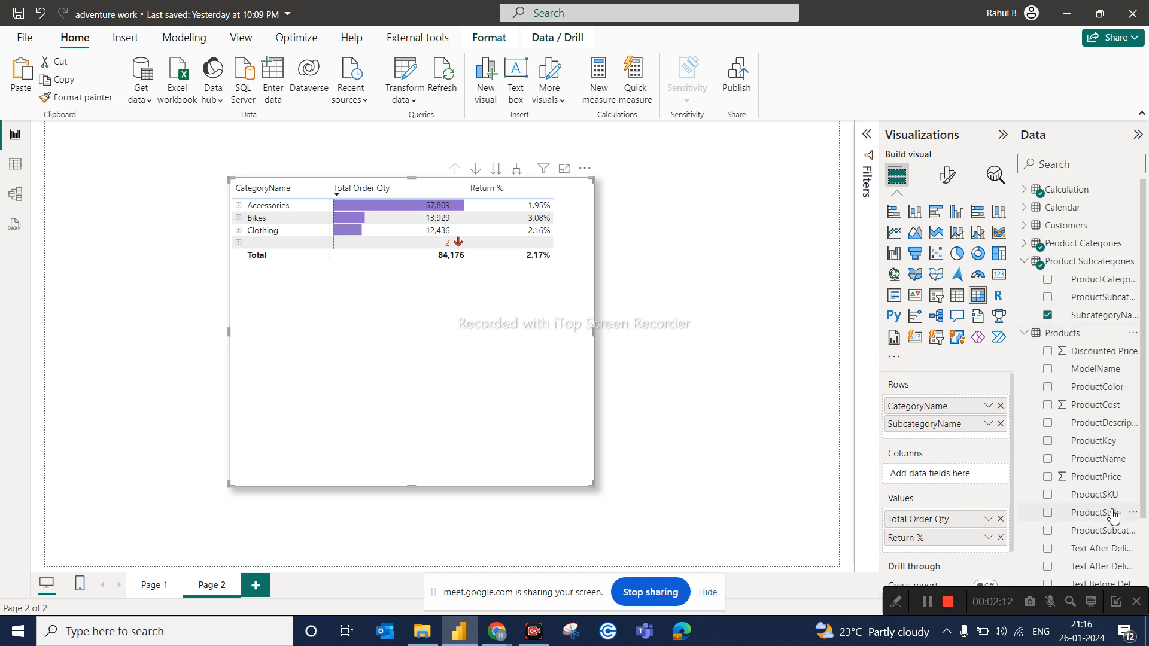
{"action": "scroll", "coordinate": [1100, 492], "scroll_direction": "down", "scroll_amount": 2}
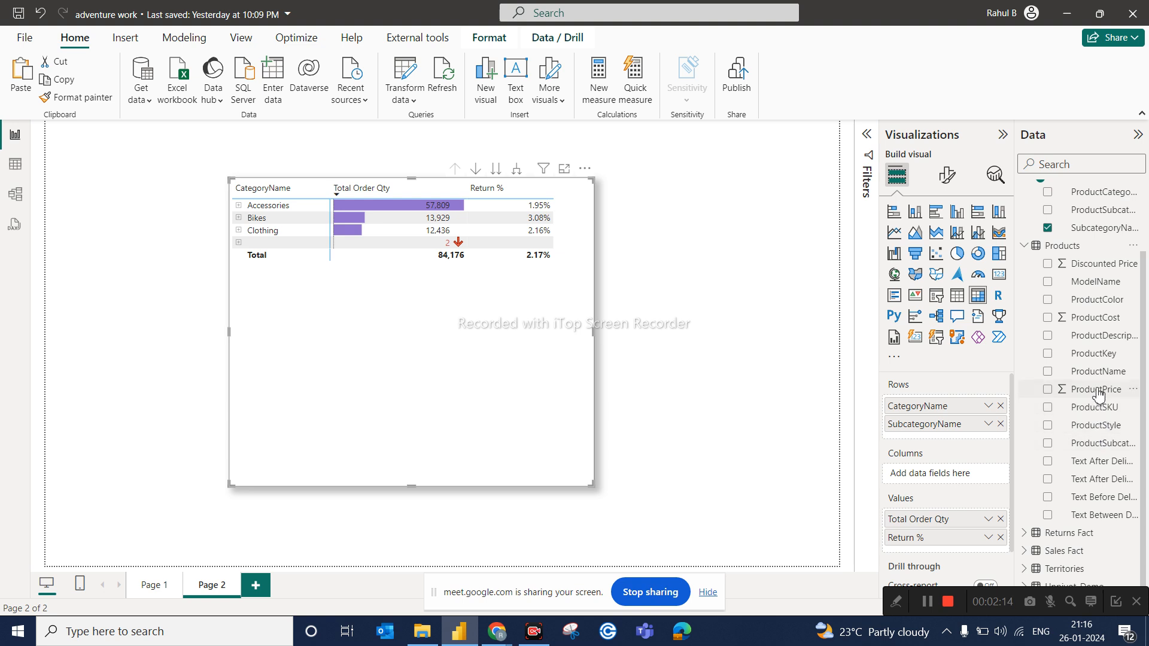
{"action": "left_click_drag", "start_coordinate": [1099, 372], "coordinate": [997, 434]}
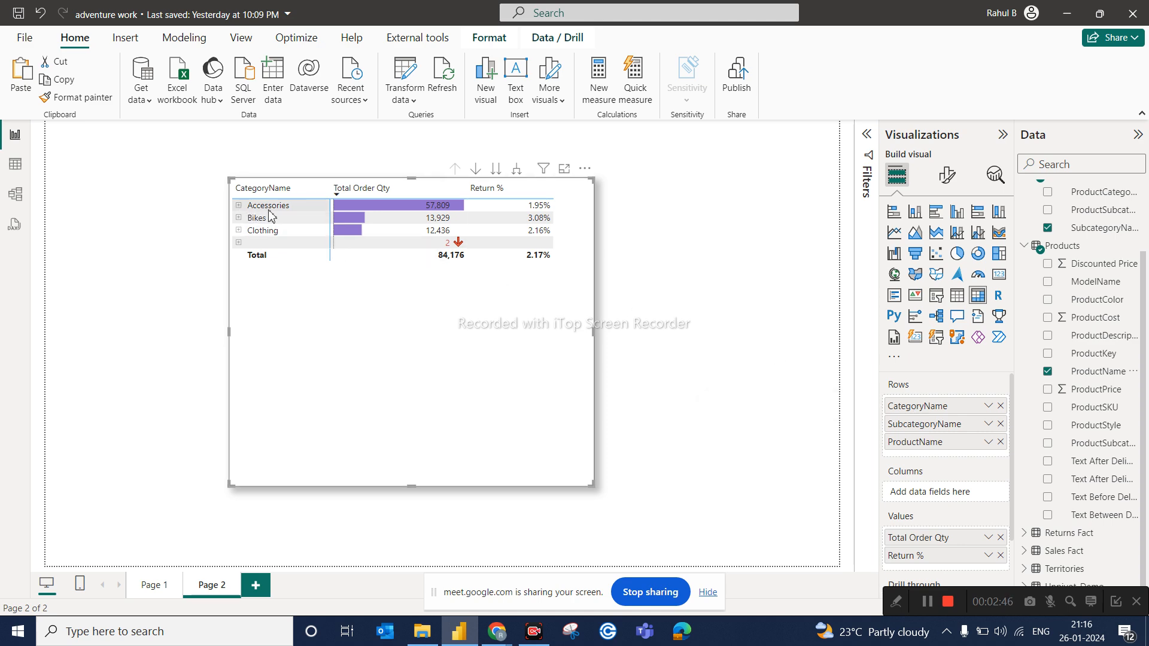
Expand Accessories and its Tires and Tubes subcategory in the matrix to view the nested rows, and collapse both again.
{"action": "left_click", "coordinate": [238, 206]}
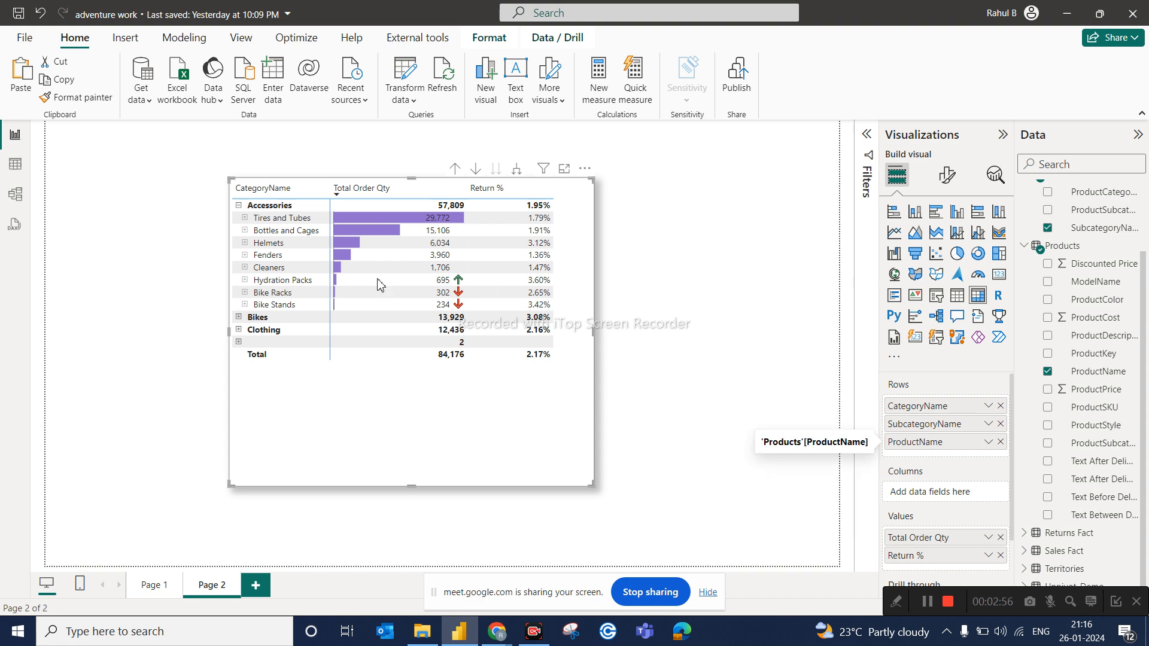
{"action": "left_click", "coordinate": [245, 218]}
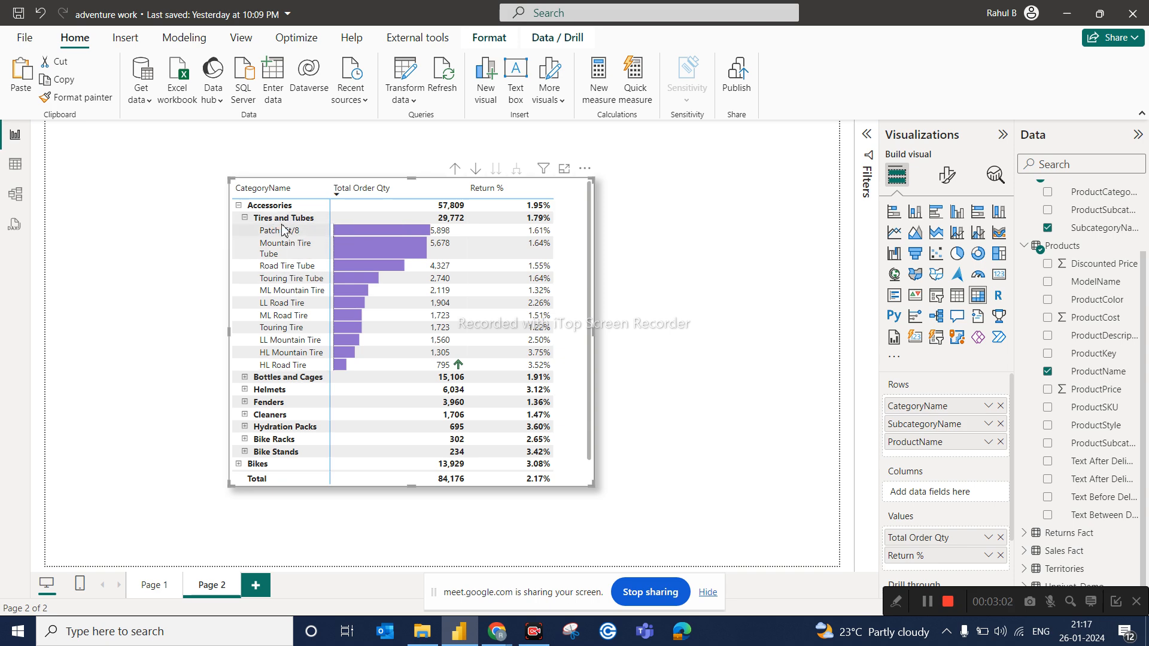
{"action": "left_click", "coordinate": [245, 218]}
{"action": "left_click", "coordinate": [238, 206]}
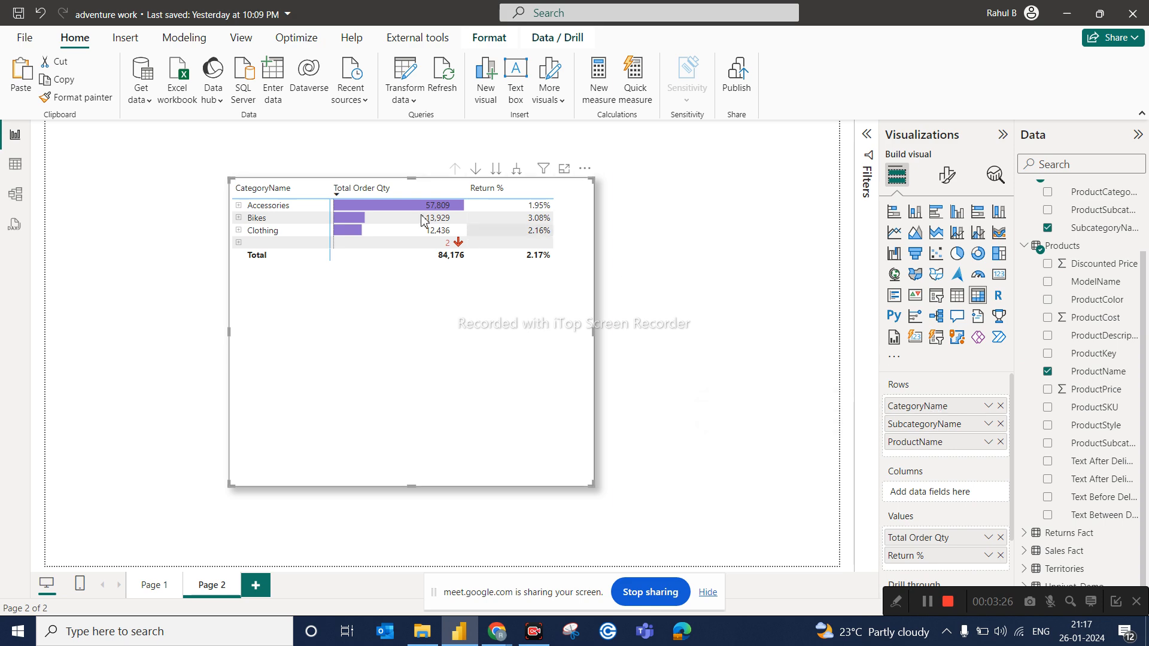
Take the whole matrix down through the SubcategoryName and ProductName levels, and drill back up to CategoryName.
{"action": "left_click", "coordinate": [497, 172]}
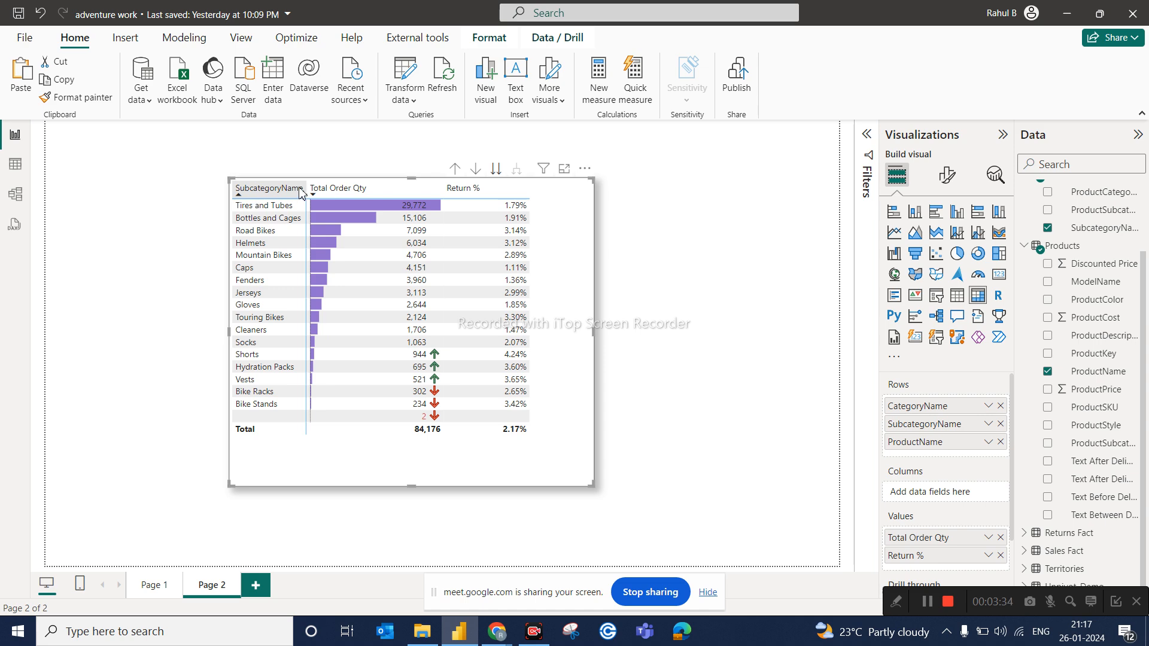
{"action": "left_click", "coordinate": [496, 170]}
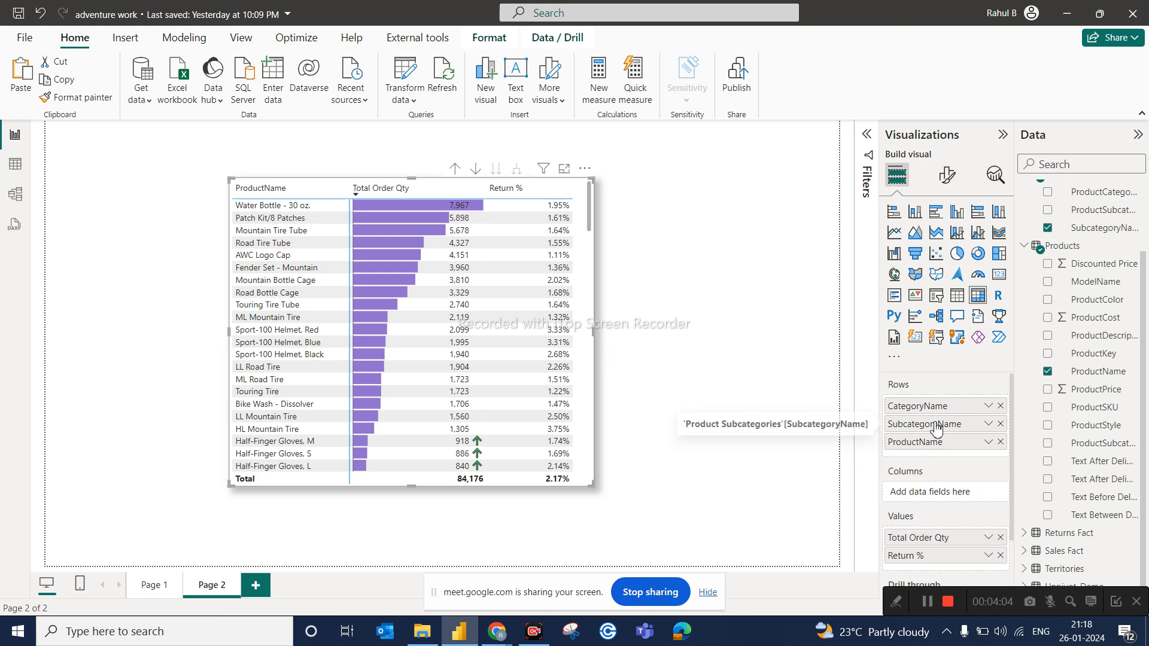
{"action": "left_click", "coordinate": [456, 170]}
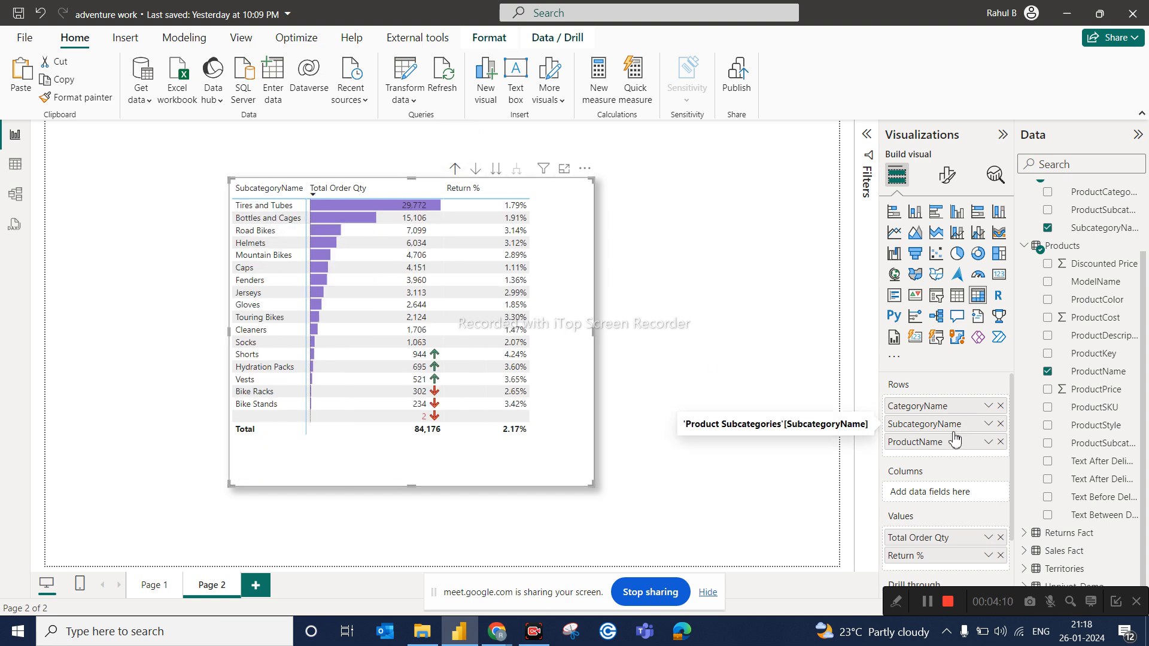
{"action": "left_click", "coordinate": [456, 170]}
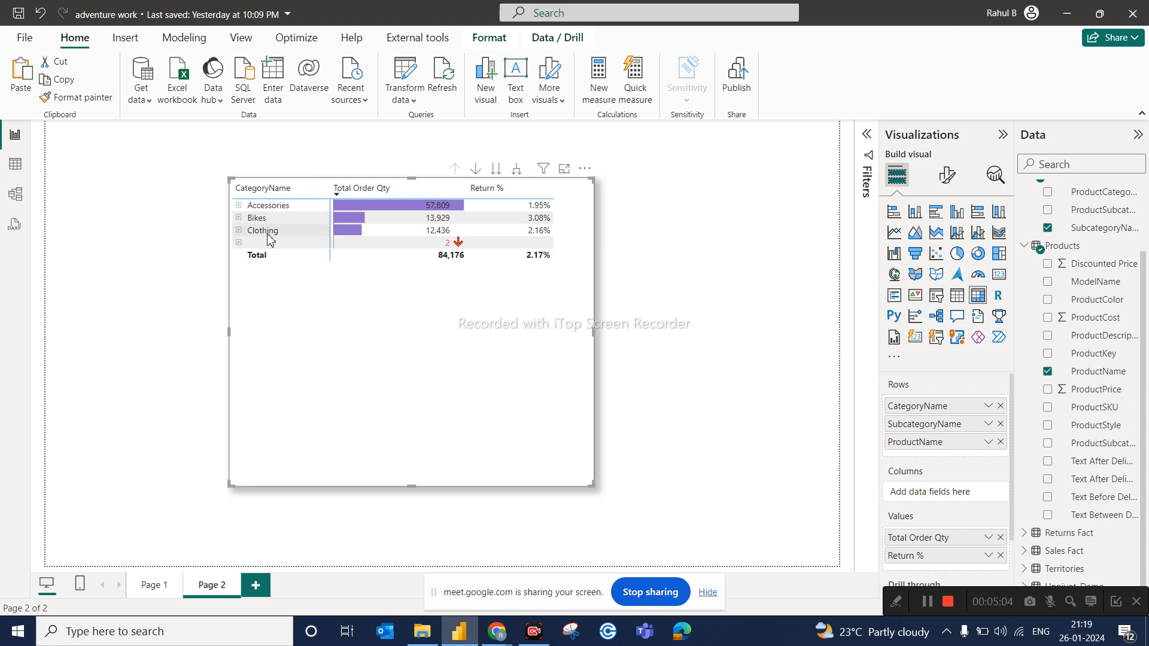
Repeat the descent to ProductName and the drill up to CategoryName, widening the matrix slightly, and end at the SubcategoryName level.
{"action": "left_click", "coordinate": [495, 174]}
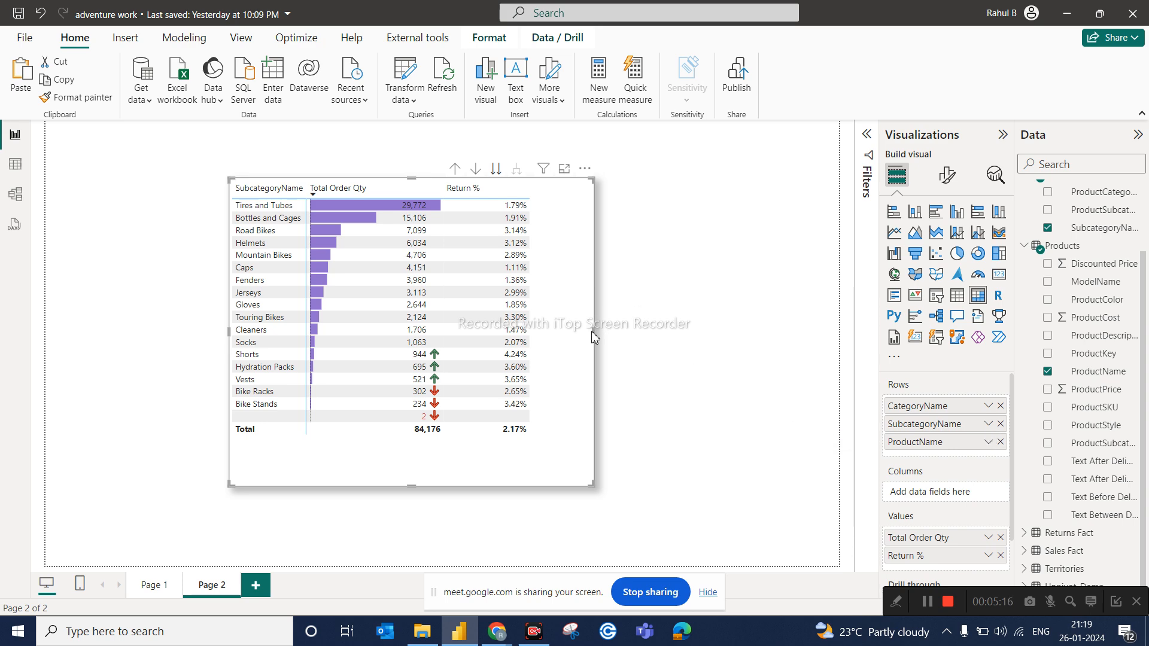
{"action": "left_click_drag", "start_coordinate": [592, 332], "coordinate": [594, 346]}
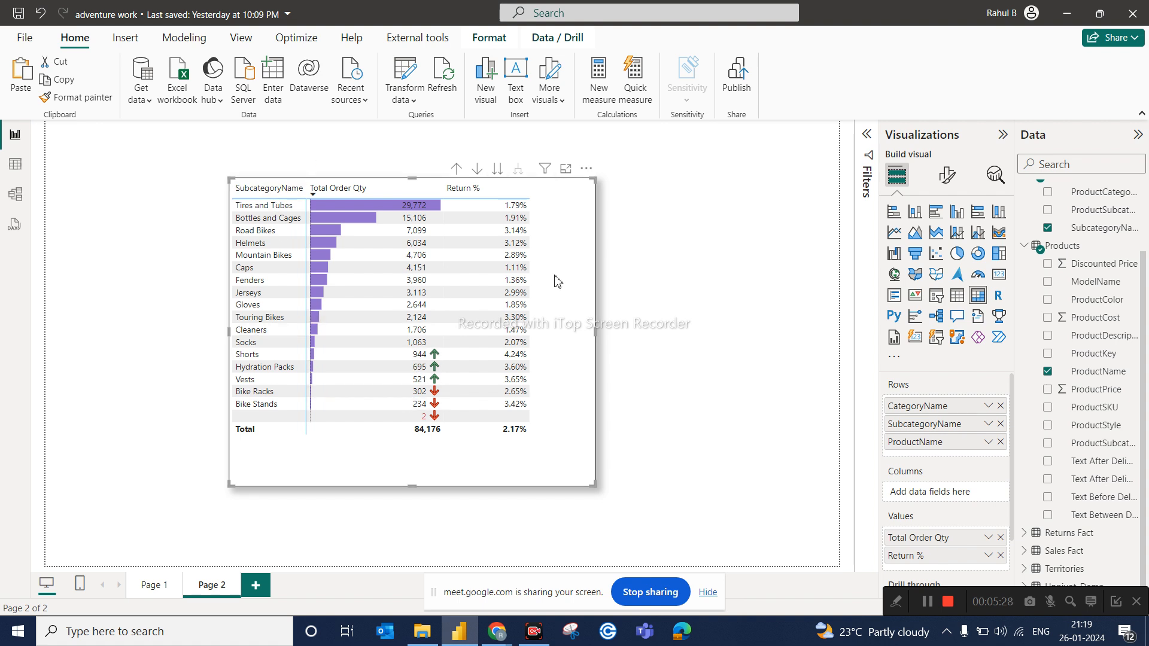
{"action": "left_click", "coordinate": [497, 169]}
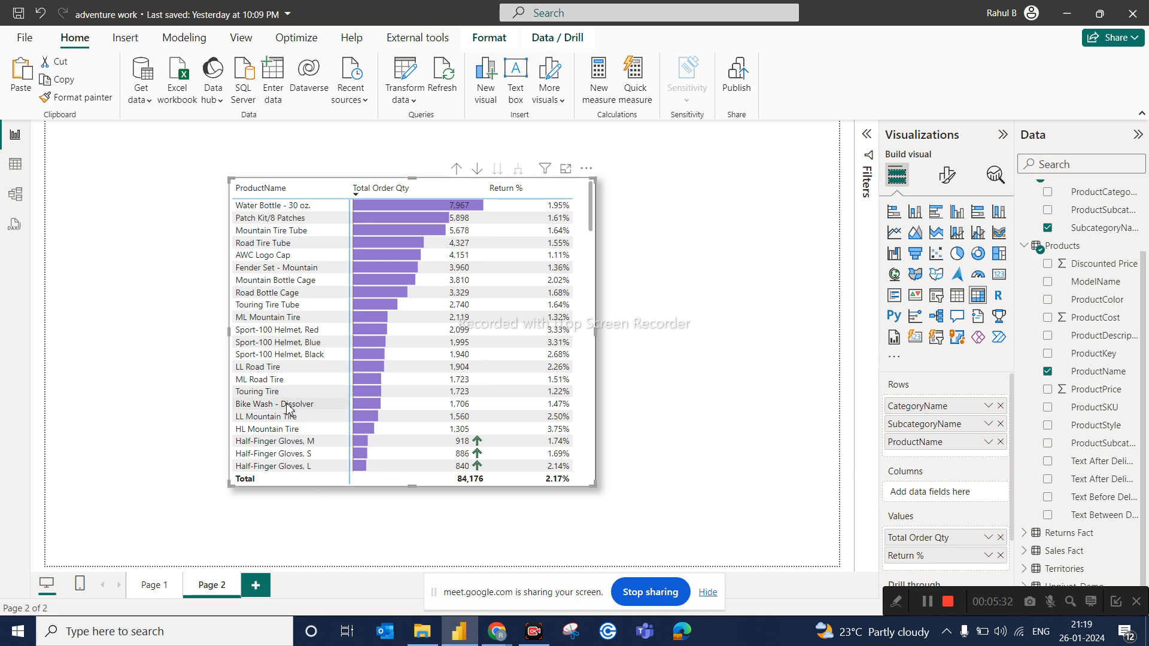
{"action": "left_click", "coordinate": [458, 169]}
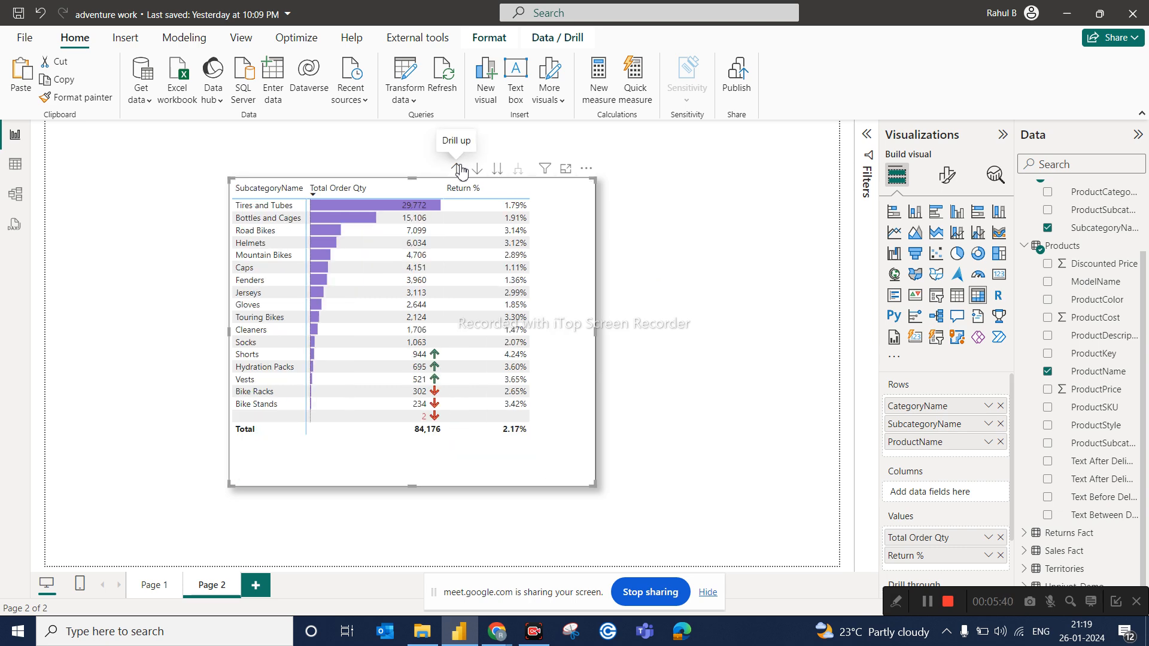
{"action": "left_click", "coordinate": [459, 170]}
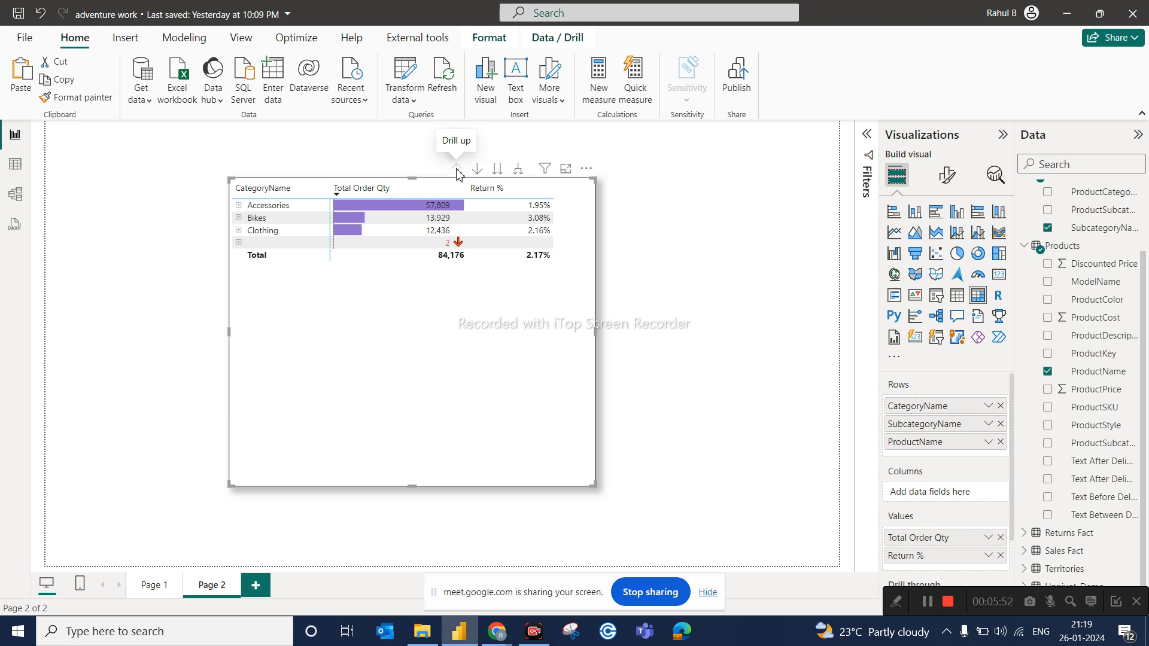
{"action": "left_click", "coordinate": [503, 172]}
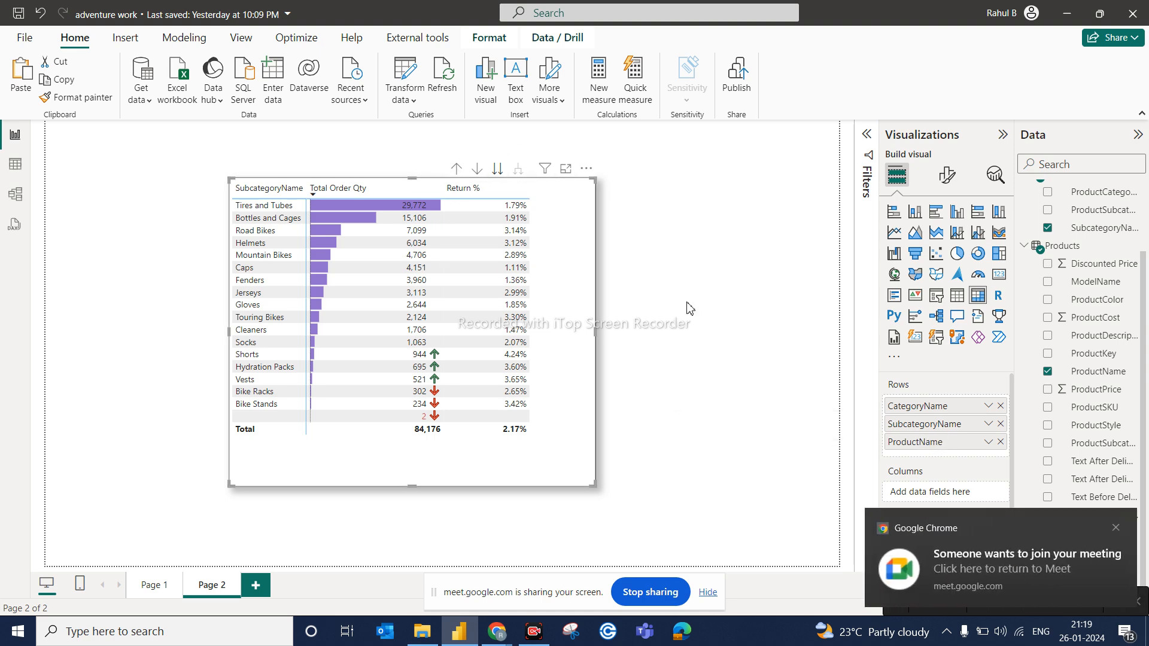
Switch to the Meet call, admit the participant waiting to join, and return to the Power BI report.
{"action": "left_click", "coordinate": [1017, 572]}
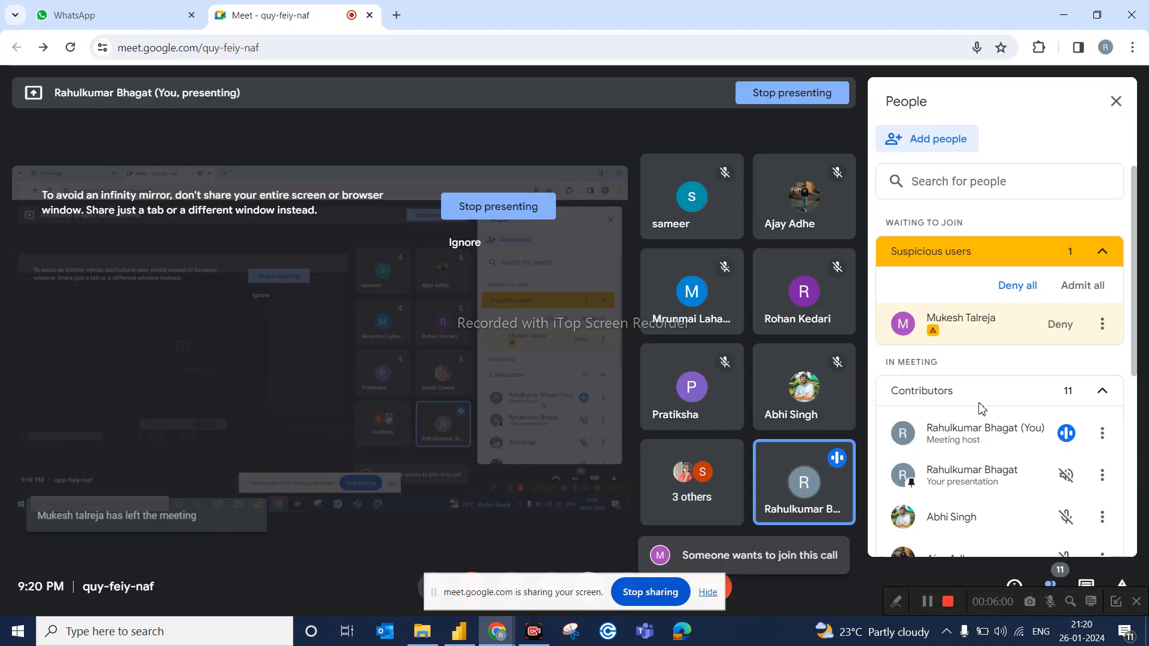
{"action": "left_click", "coordinate": [1071, 299]}
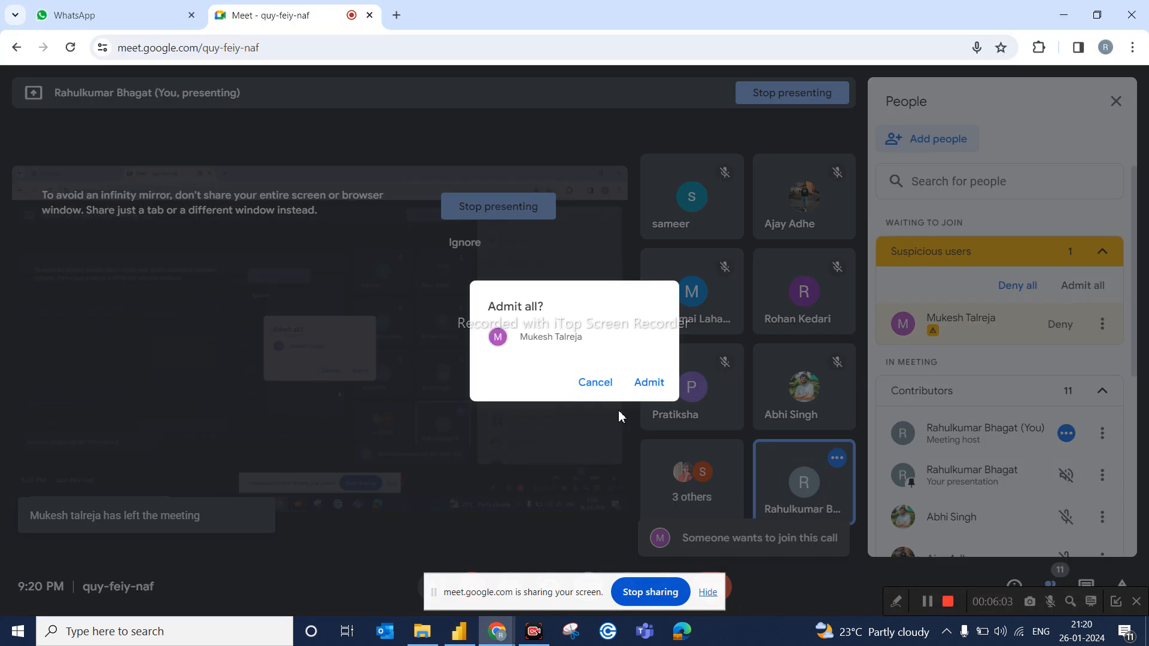
{"action": "left_click", "coordinate": [649, 385]}
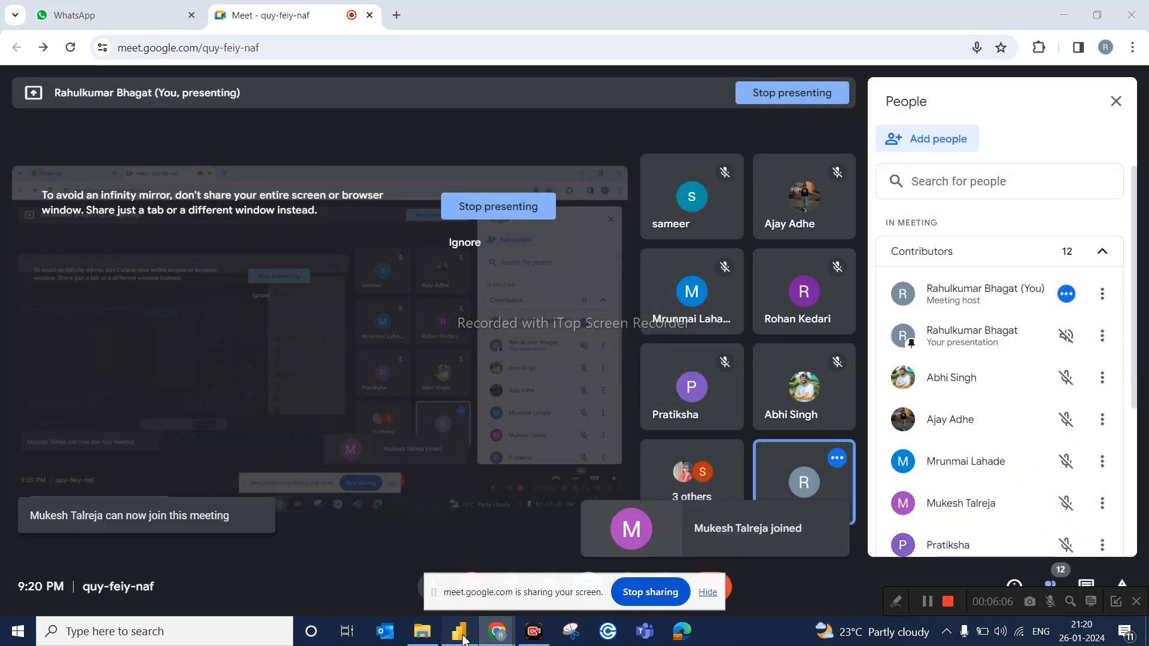
{"action": "left_click", "coordinate": [459, 631]}
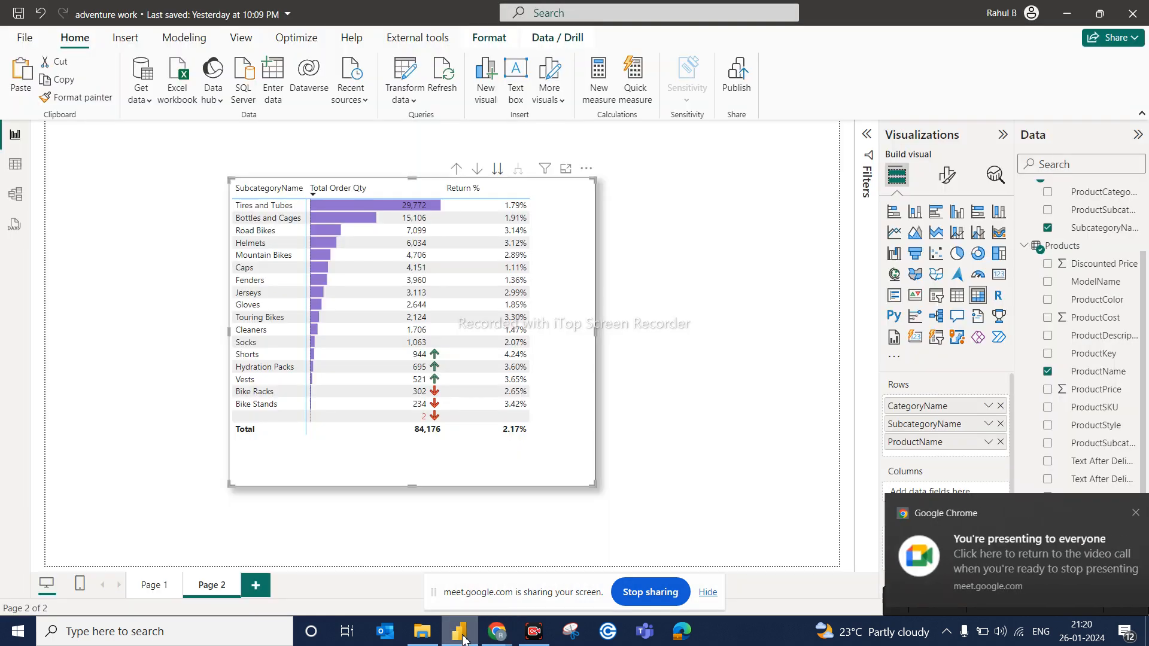
Drill the matrix up to CategoryName and expand all rows down two levels to nest subcategories and products beneath each category.
{"action": "left_click", "coordinate": [456, 168]}
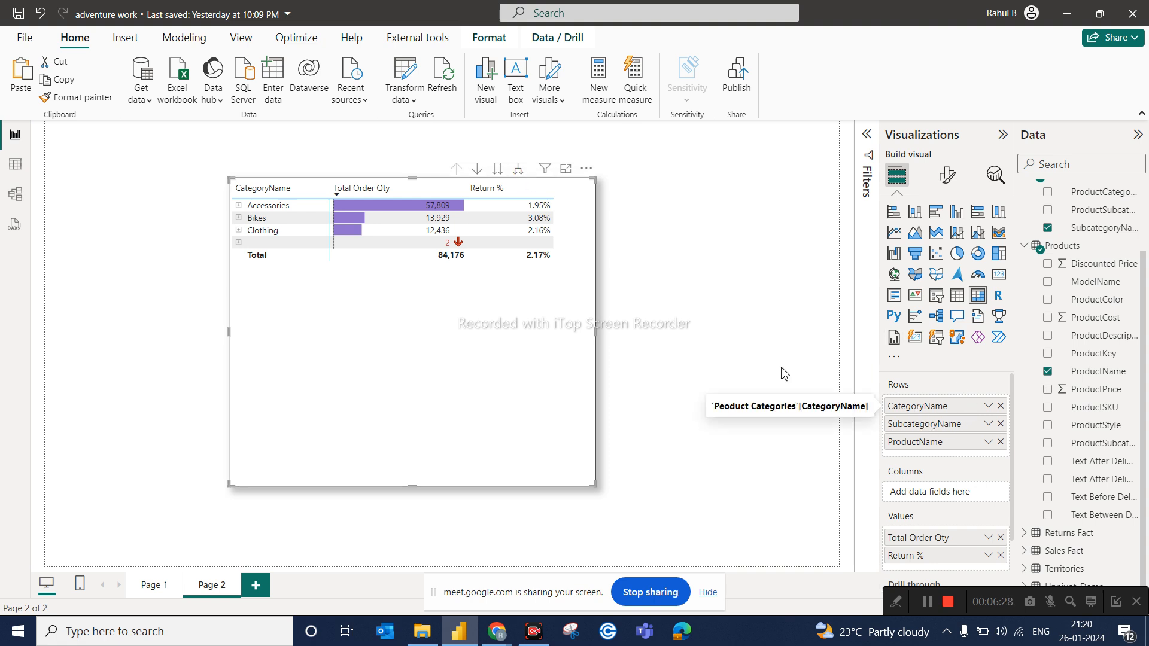
{"action": "left_click", "coordinate": [519, 172]}
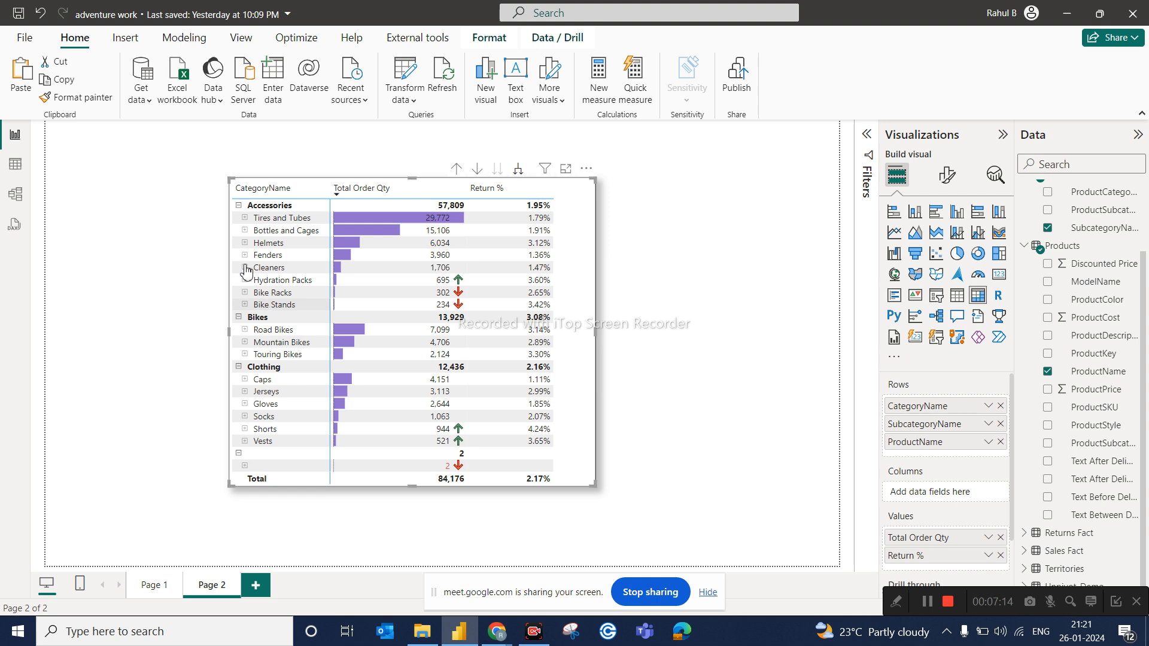
{"action": "left_click", "coordinate": [519, 175]}
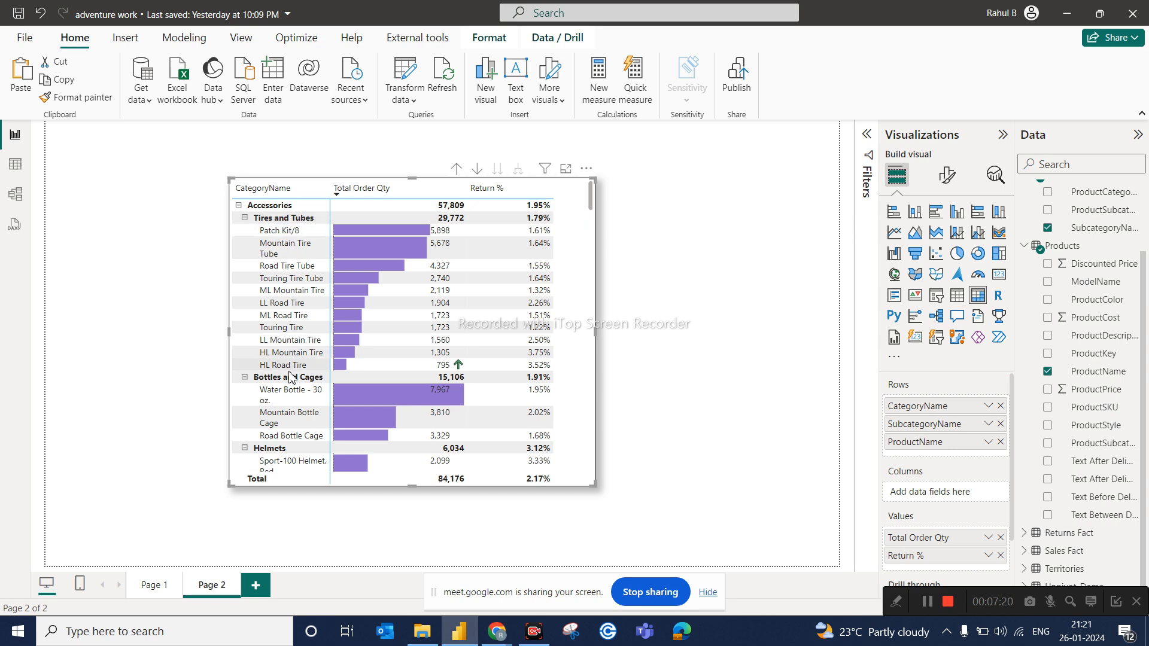
Look through the expanded product rows and drill the matrix back up two levels to CategoryName.
{"action": "scroll", "coordinate": [291, 371], "scroll_direction": "down", "scroll_amount": 8}
{"action": "scroll", "coordinate": [290, 377], "scroll_direction": "down", "scroll_amount": 10}
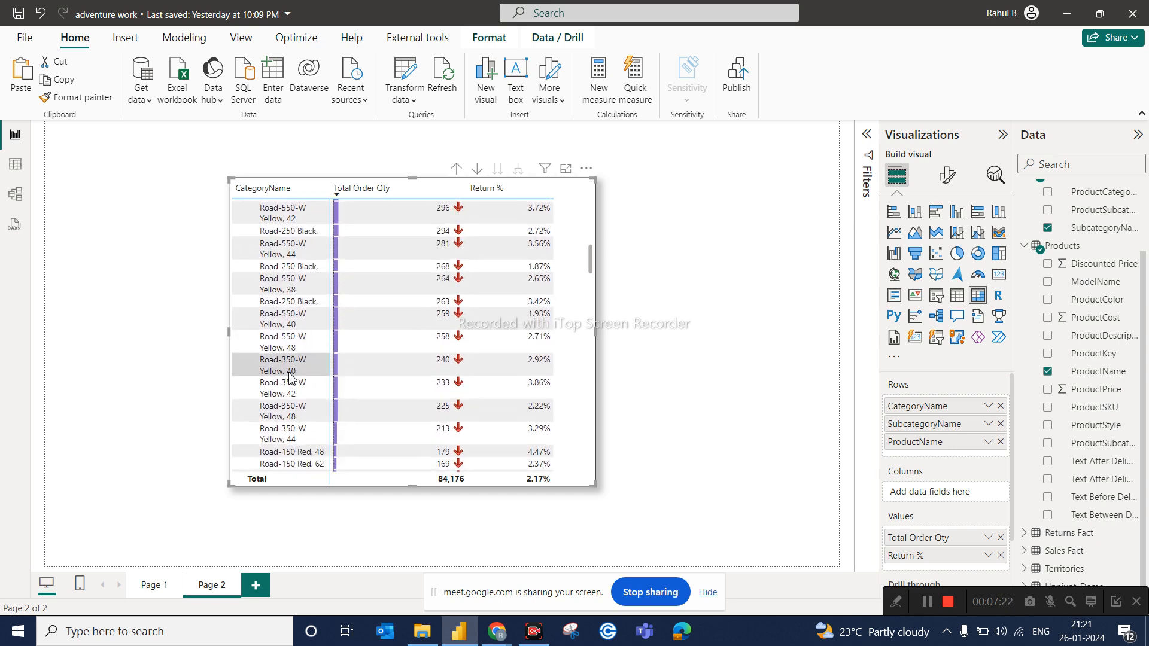
{"action": "scroll", "coordinate": [290, 377], "scroll_direction": "down", "scroll_amount": 5}
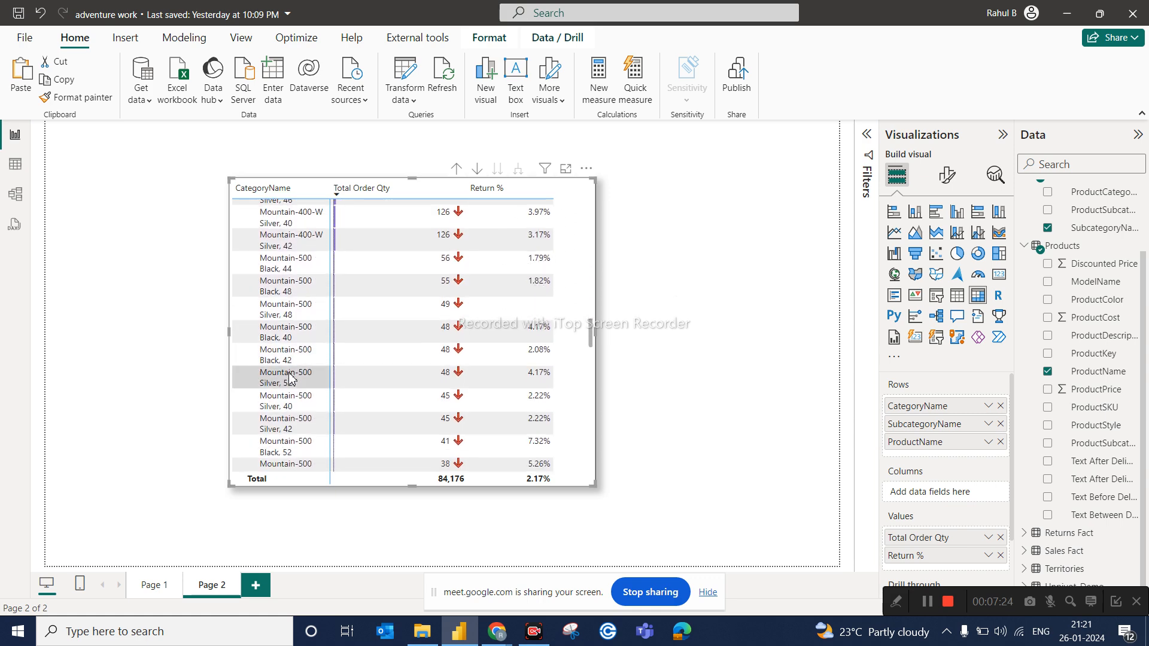
{"action": "scroll", "coordinate": [290, 377], "scroll_direction": "up", "scroll_amount": 15}
{"action": "scroll", "coordinate": [290, 377], "scroll_direction": "up", "scroll_amount": 5}
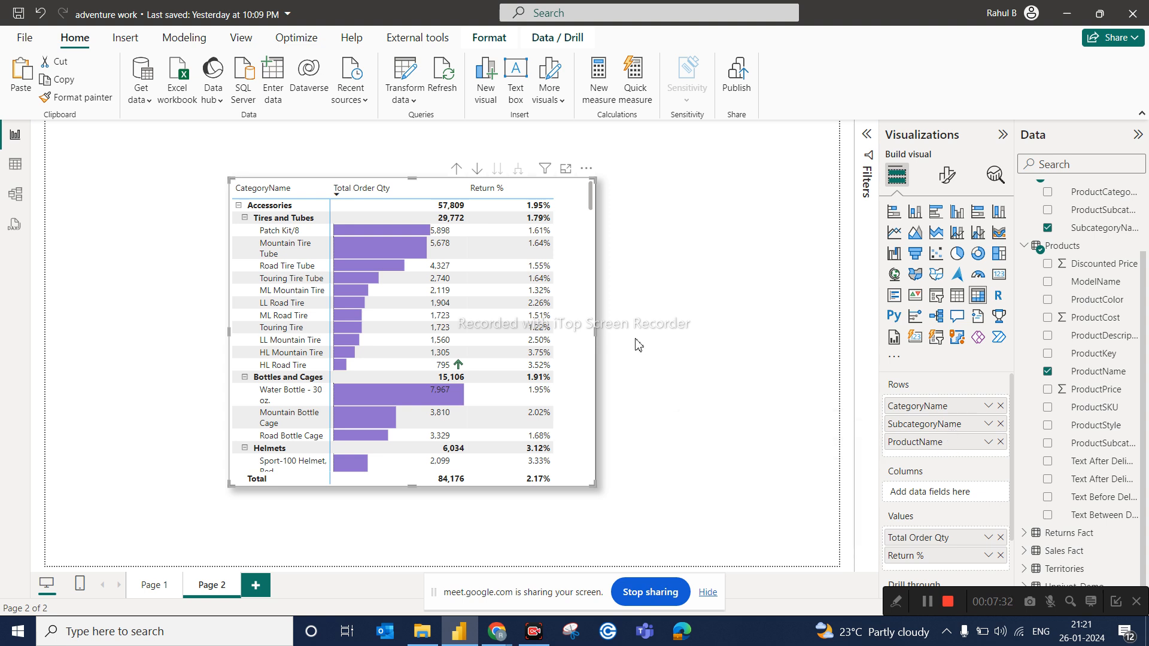
{"action": "left_click", "coordinate": [457, 170]}
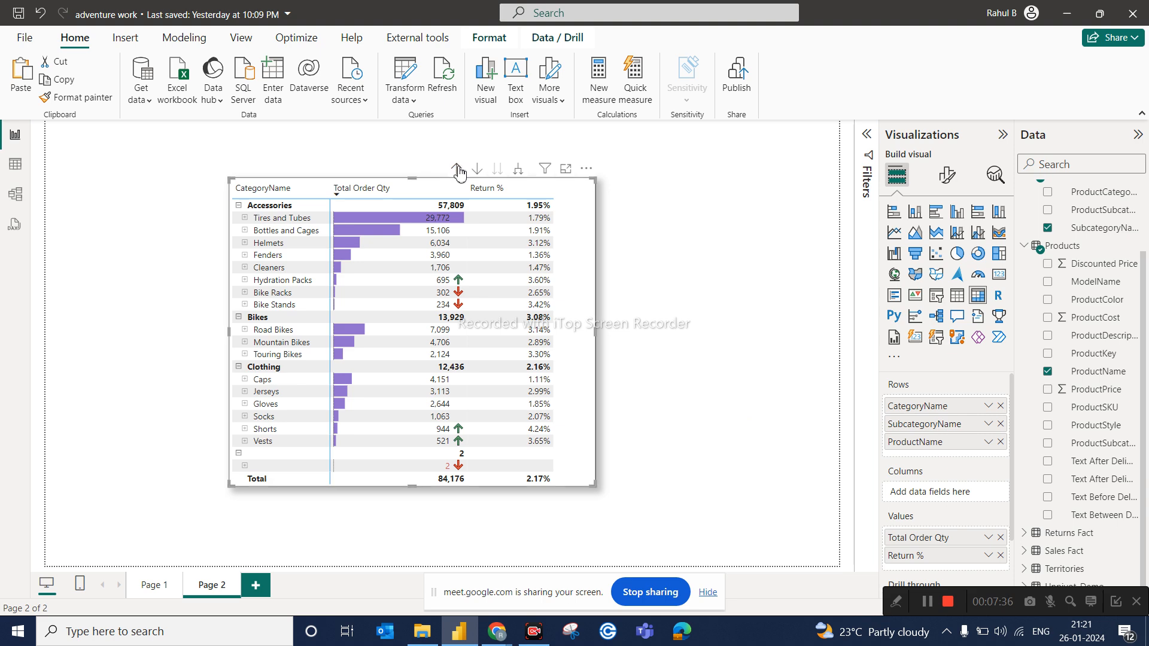
{"action": "left_click", "coordinate": [456, 169]}
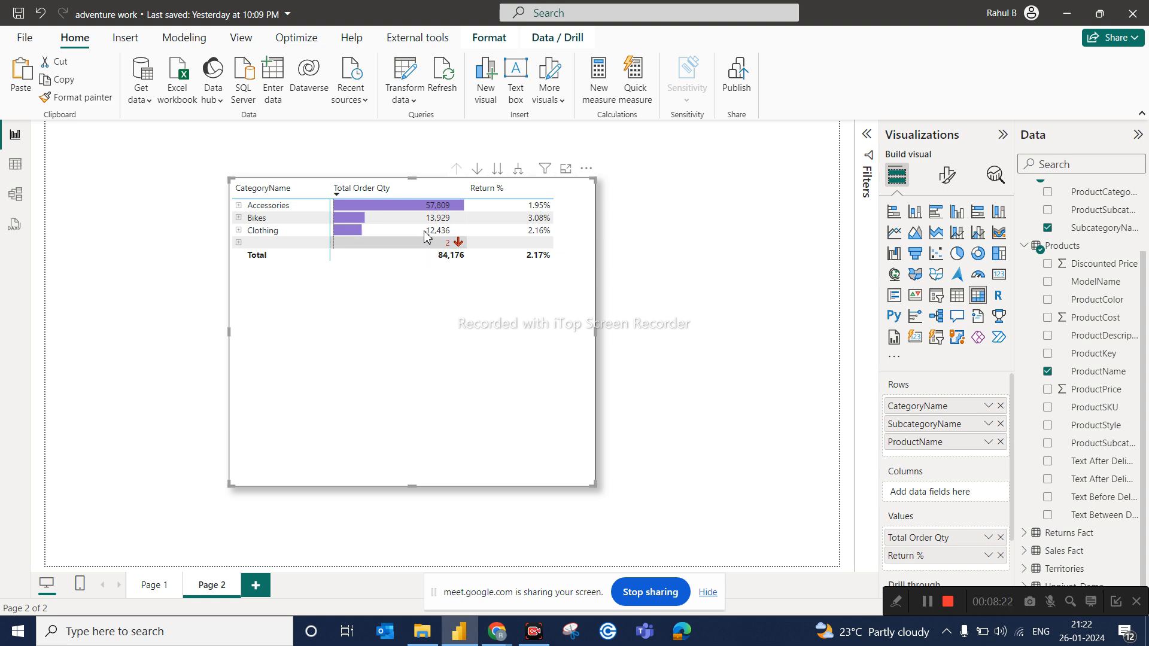
Turn on drill-down mode for the matrix and drill into Accessories, down to the products of Tires and Tubes.
{"action": "left_click", "coordinate": [477, 170]}
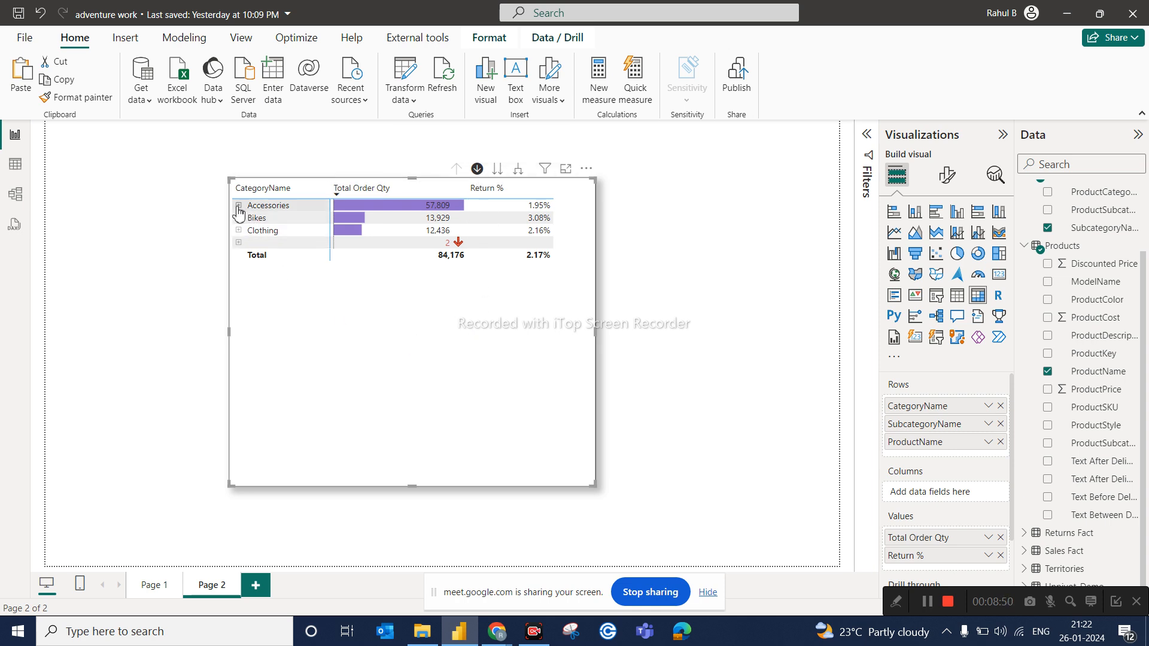
{"action": "left_click", "coordinate": [275, 207]}
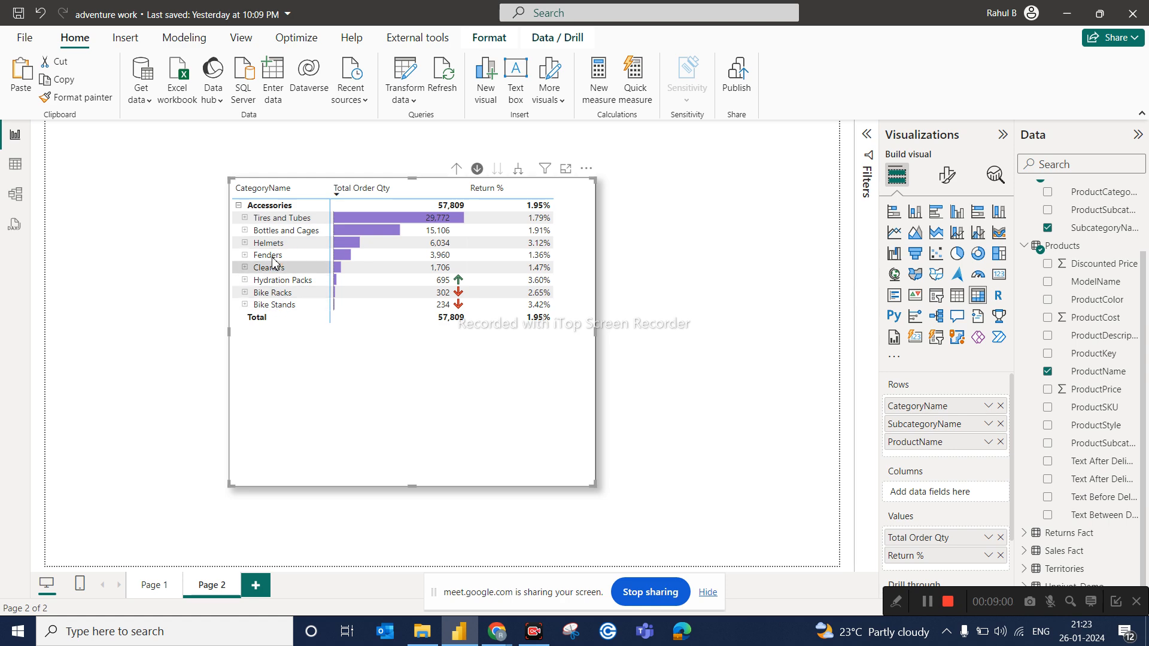
{"action": "left_click", "coordinate": [269, 220]}
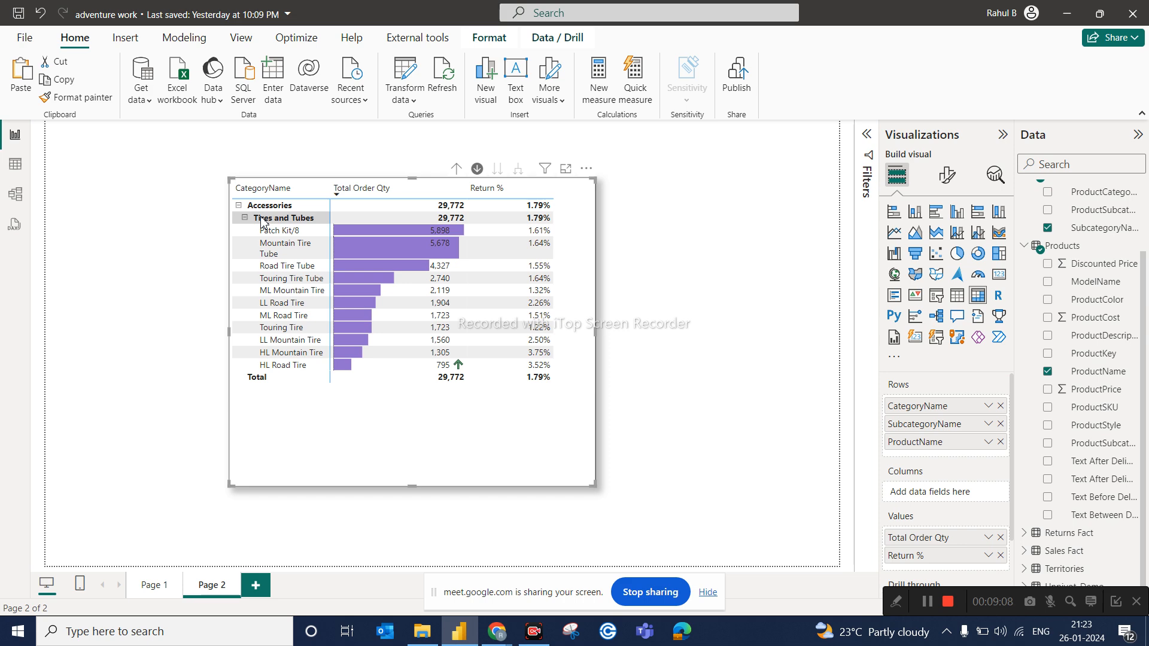
Collapse and re-expand the Tires and Tubes row, collapse it again, and drill the matrix up to CategoryName.
{"action": "left_click", "coordinate": [245, 217]}
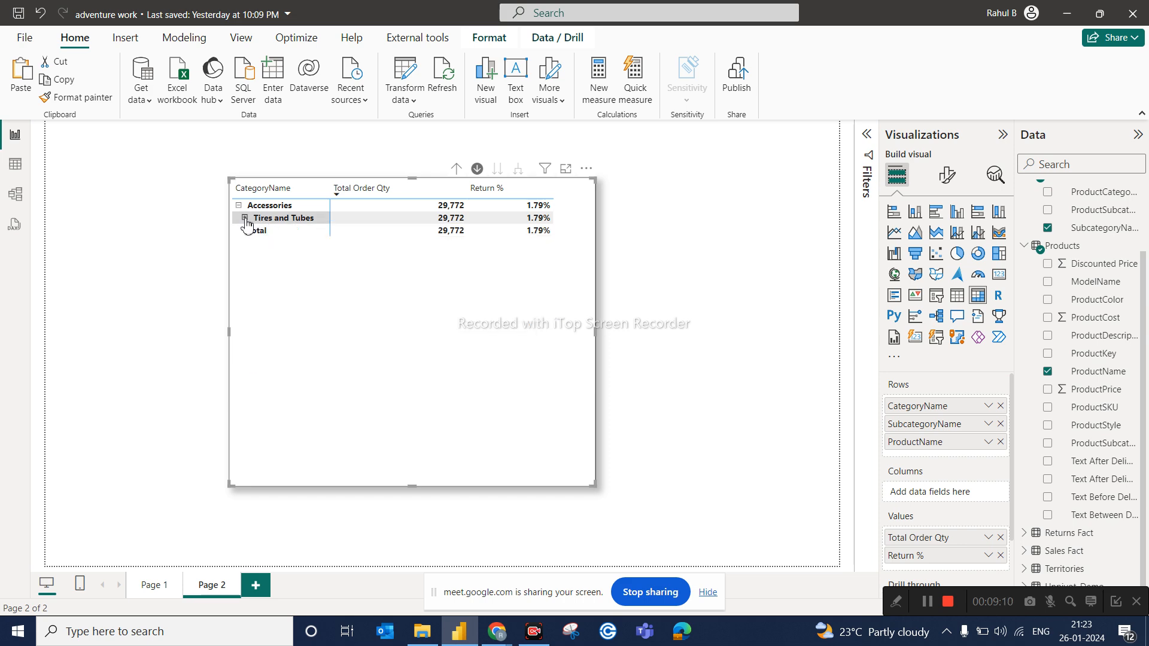
{"action": "left_click", "coordinate": [245, 218]}
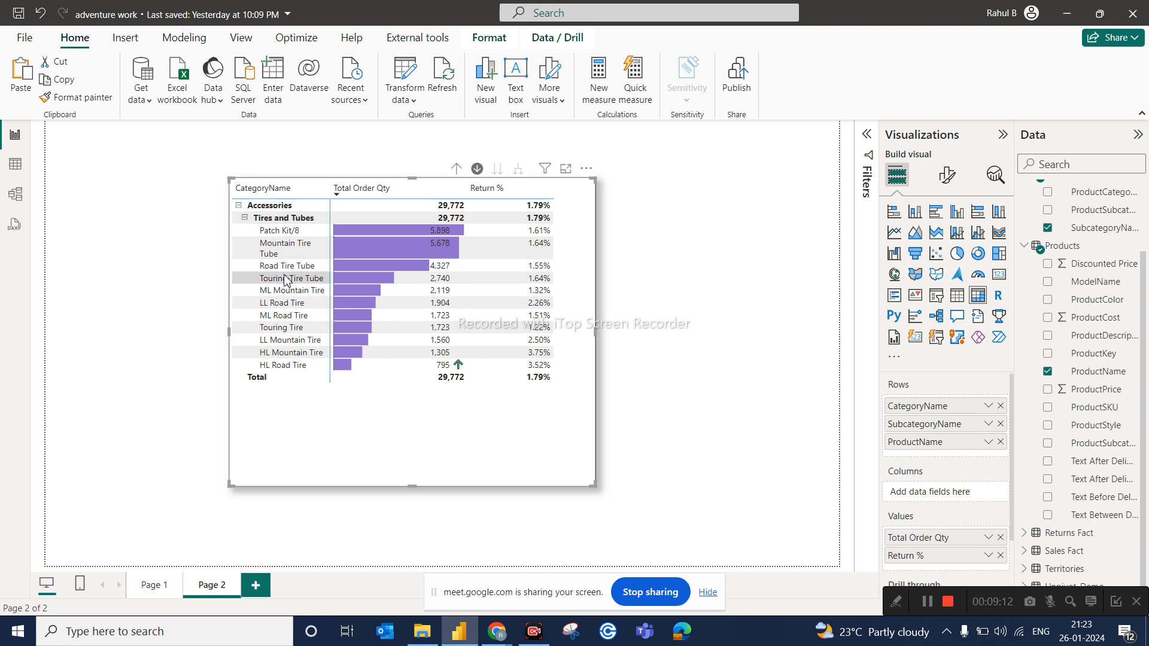
{"action": "left_click", "coordinate": [245, 218]}
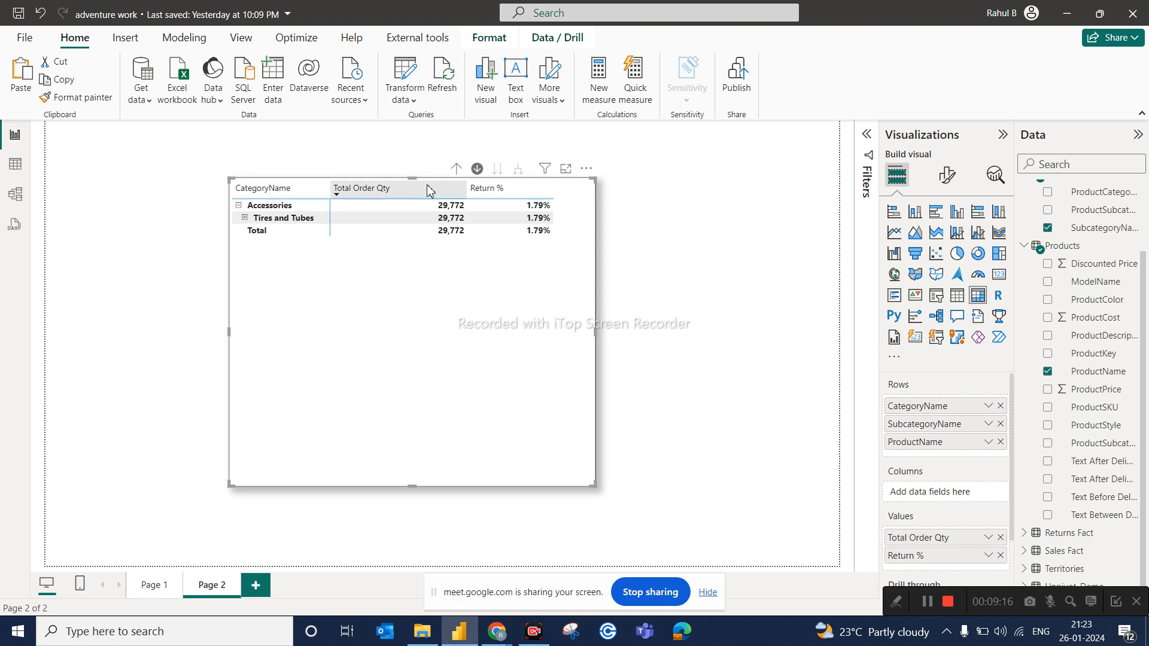
{"action": "left_click", "coordinate": [457, 169]}
{"action": "left_click", "coordinate": [457, 170]}
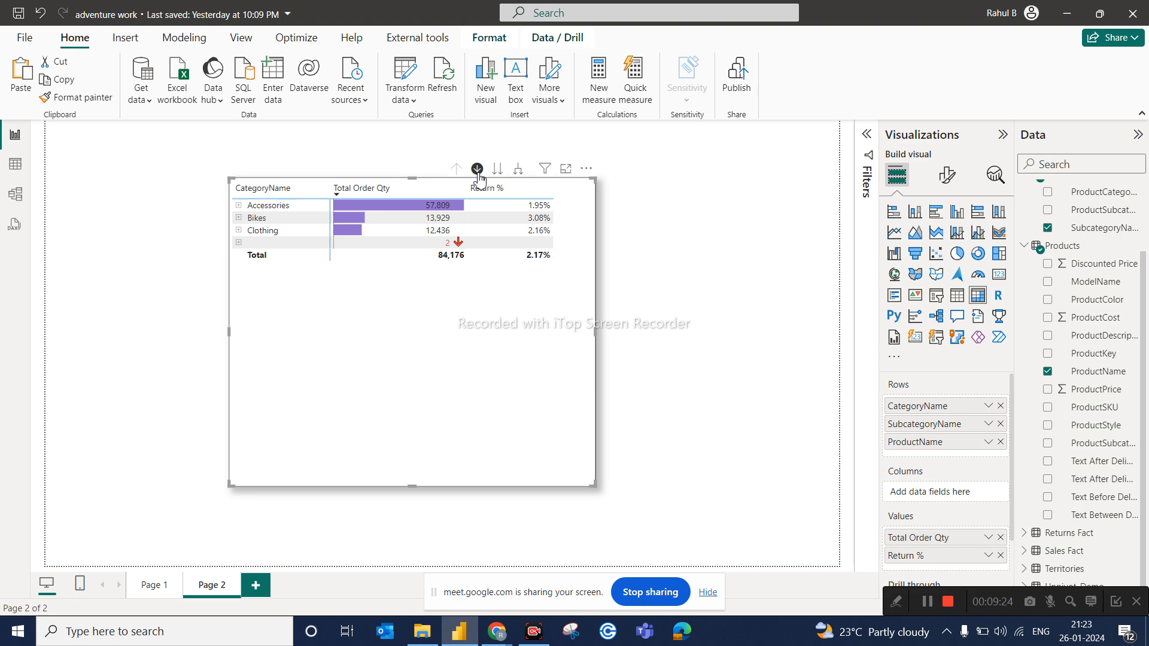
Drill into the Bikes category and its Mountain Bikes subcategory, and look through the Mountain Bikes product rows.
{"action": "left_click", "coordinate": [258, 219]}
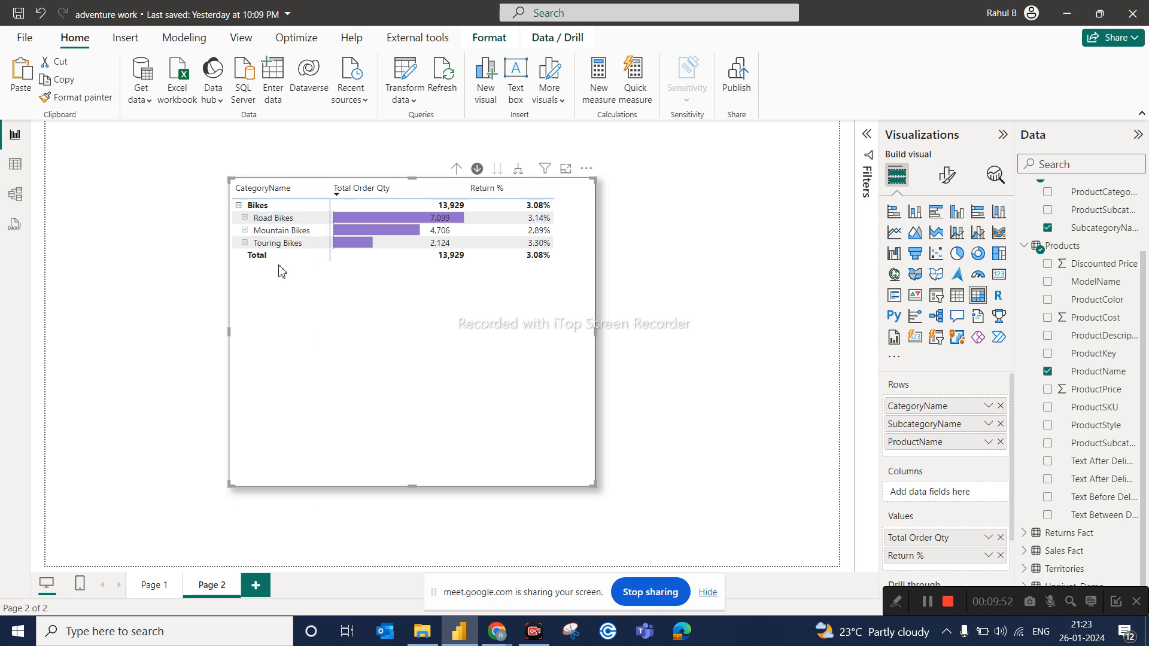
{"action": "left_click", "coordinate": [279, 233]}
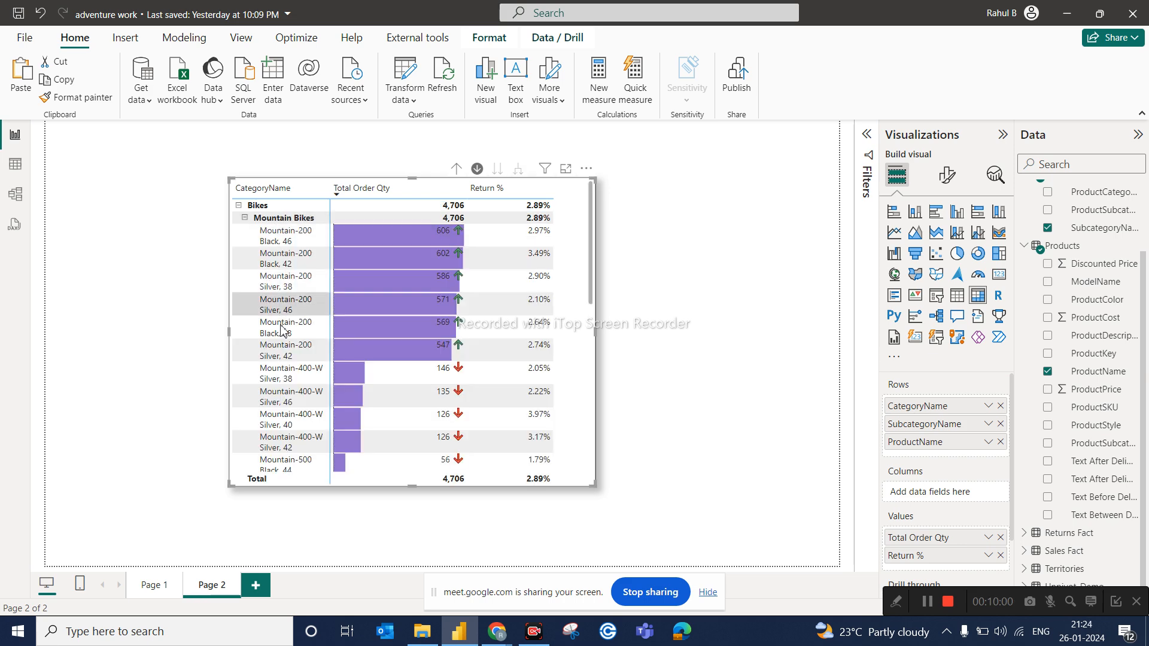
{"action": "scroll", "coordinate": [281, 340], "scroll_direction": "down", "scroll_amount": 10}
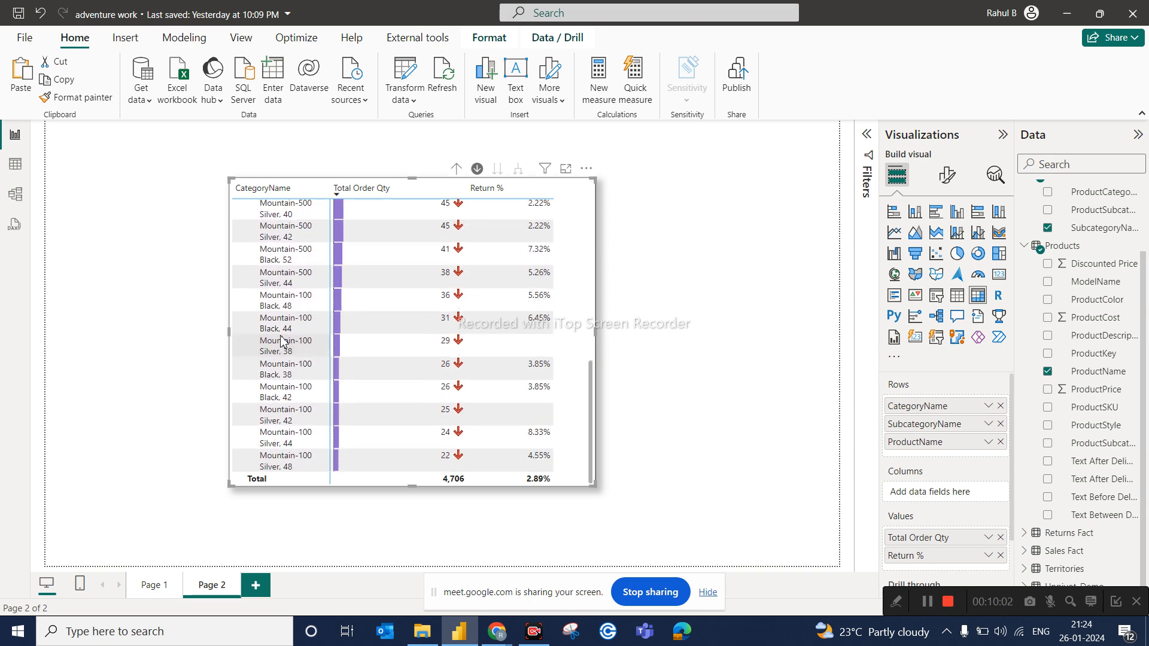
{"action": "scroll", "coordinate": [281, 340], "scroll_direction": "up", "scroll_amount": 10}
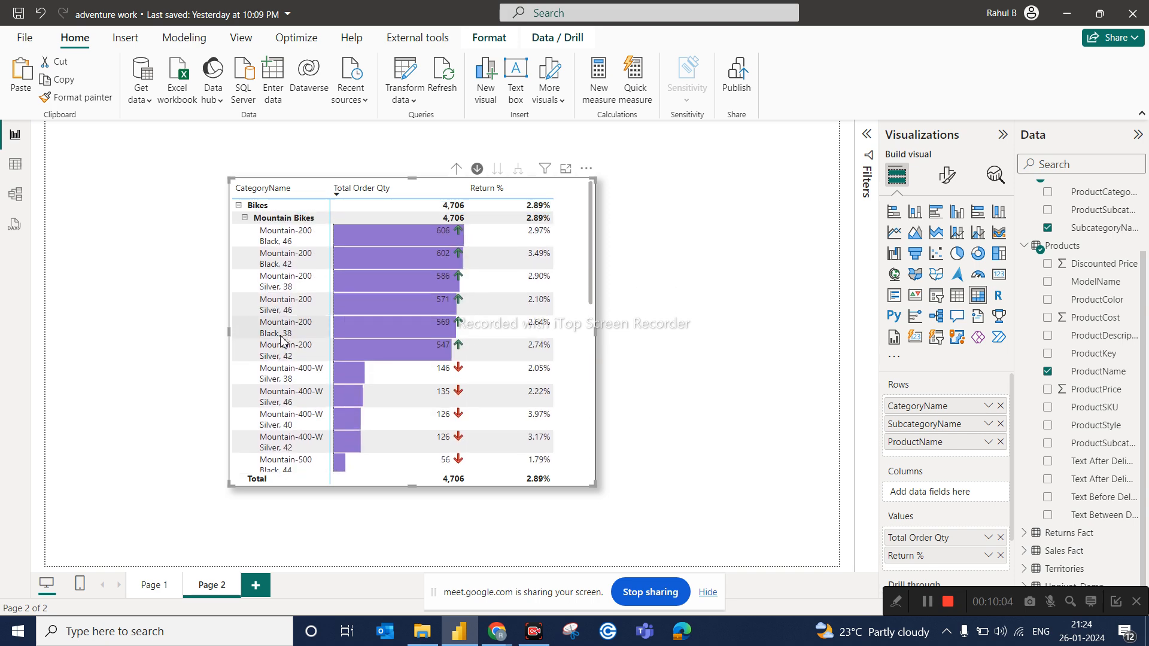
{"action": "scroll", "coordinate": [281, 340], "scroll_direction": "down", "scroll_amount": 10}
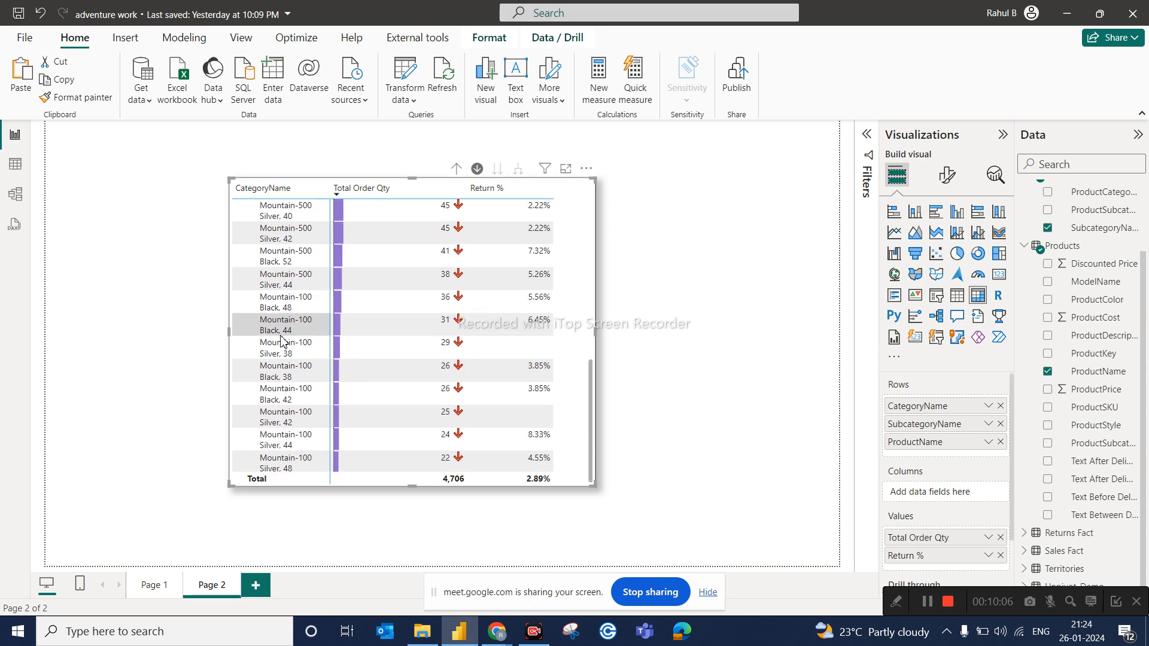
{"action": "scroll", "coordinate": [281, 340], "scroll_direction": "up", "scroll_amount": 10}
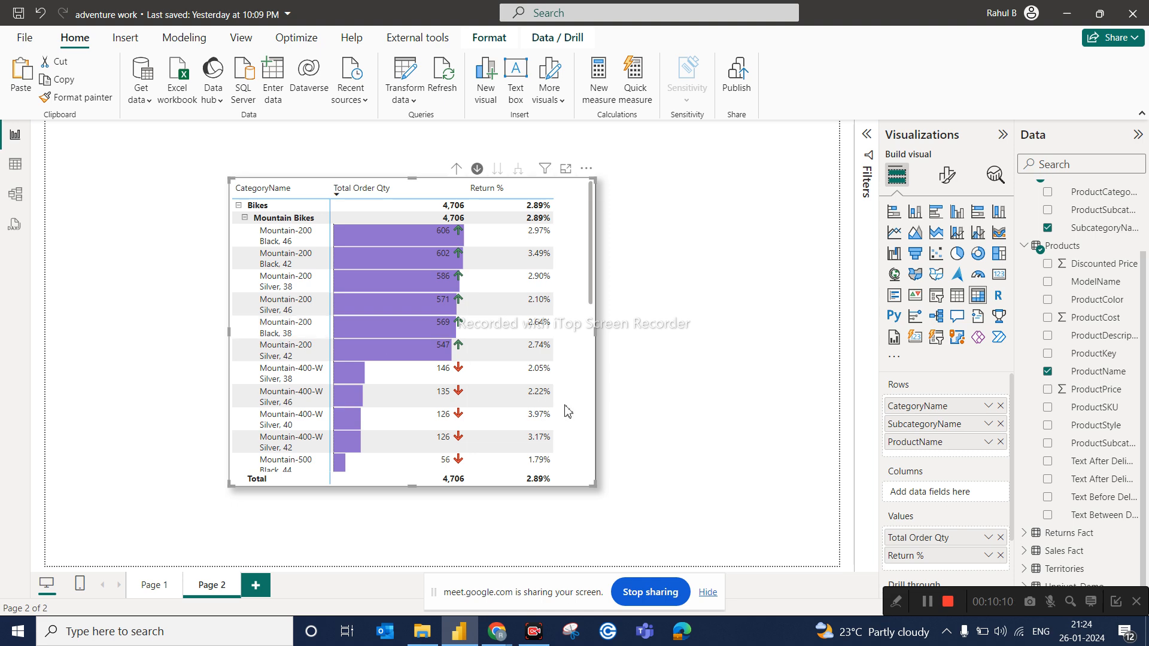
Move the matrix to the left side of the page and place a new clustered column chart in the free space beside it.
{"action": "left_click_drag", "start_coordinate": [589, 407], "coordinate": [434, 382]}
{"action": "left_click", "coordinate": [605, 305]}
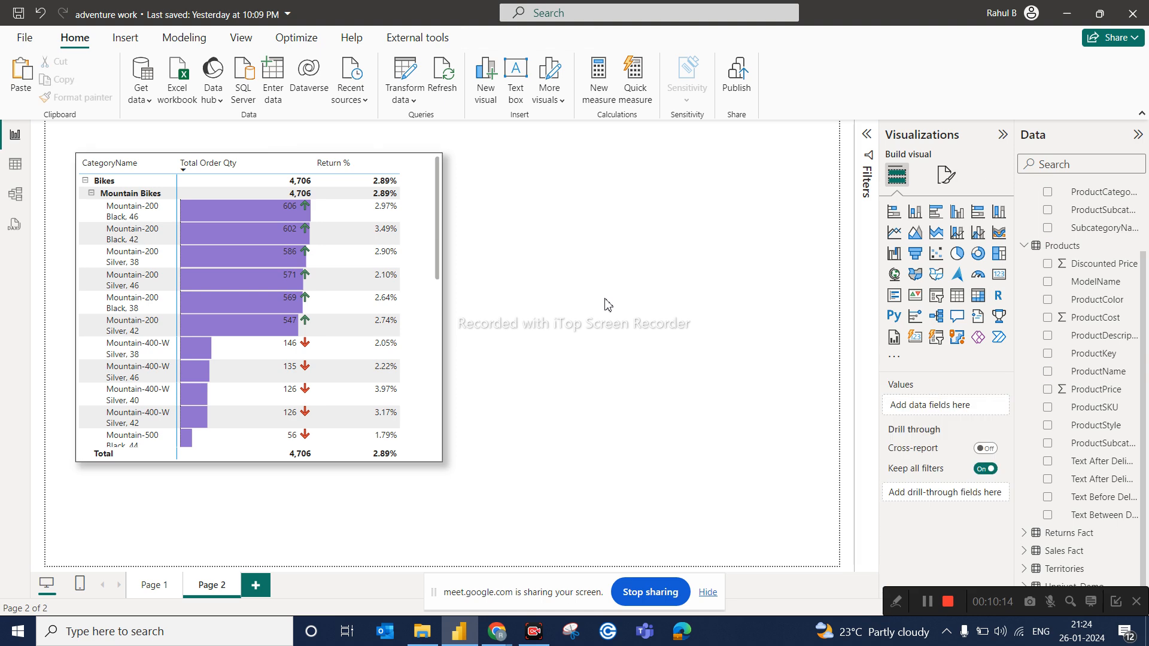
{"action": "left_click", "coordinate": [958, 212]}
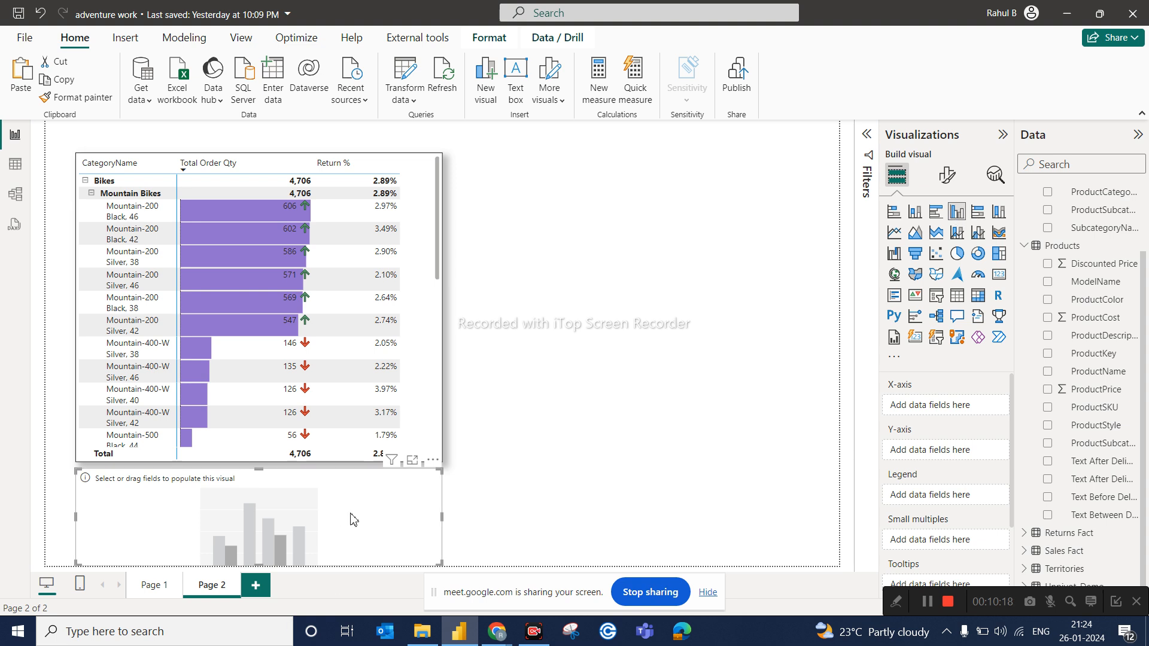
{"action": "left_click_drag", "start_coordinate": [353, 518], "coordinate": [722, 252]}
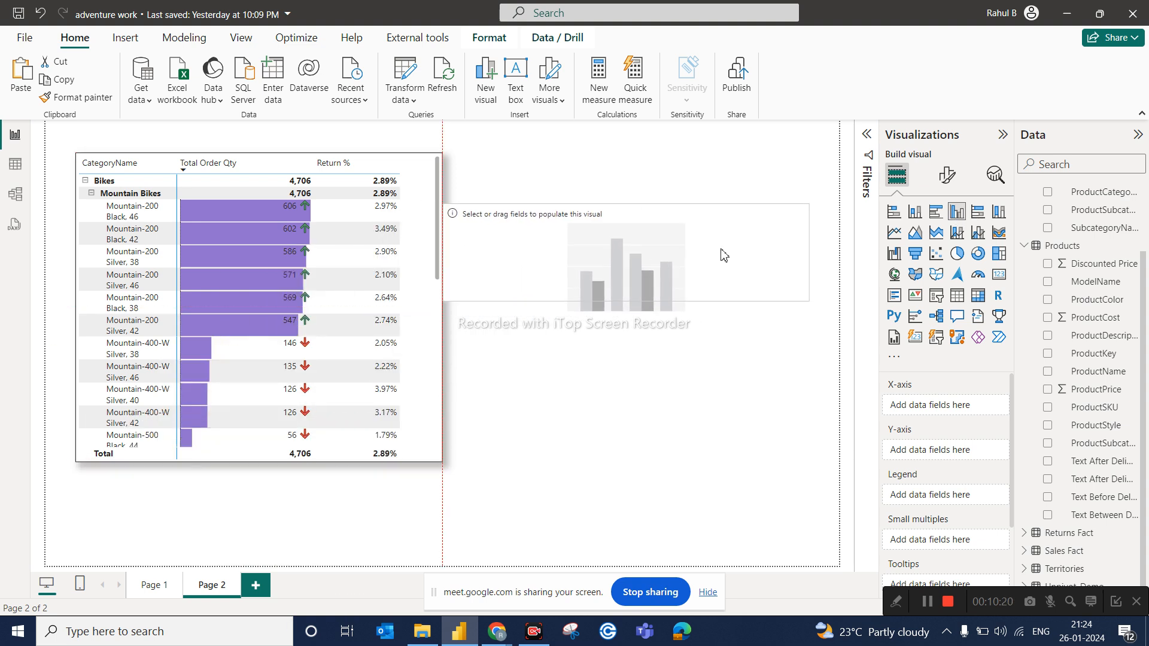
{"action": "left_click_drag", "start_coordinate": [444, 299], "coordinate": [496, 286]}
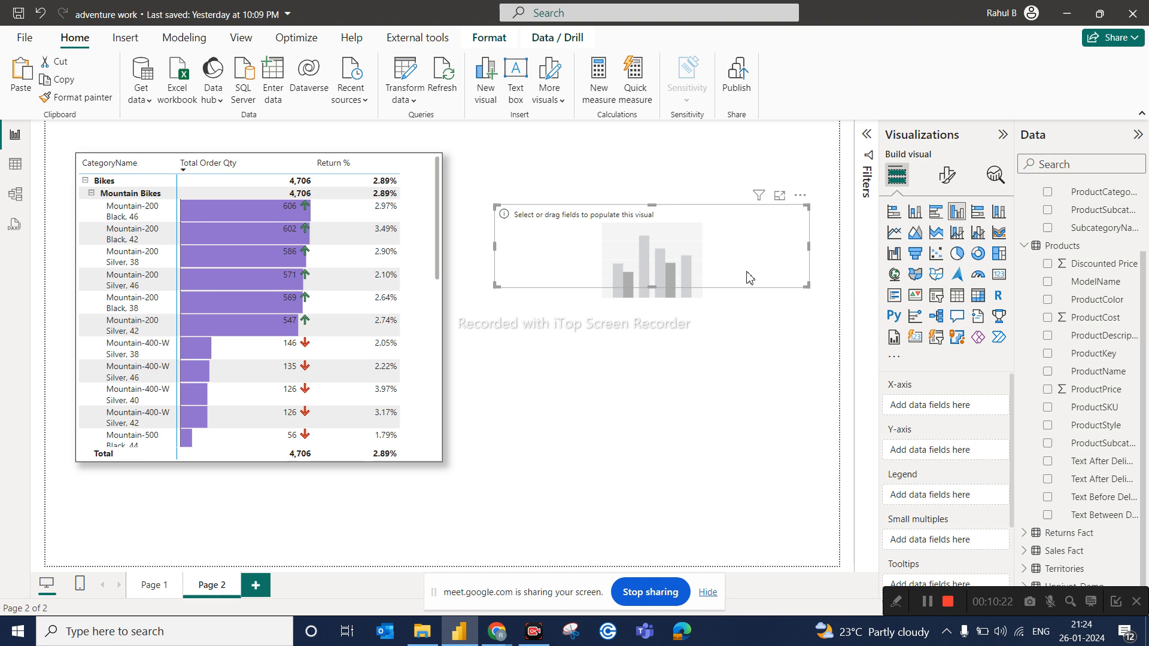
{"action": "left_click_drag", "start_coordinate": [758, 274], "coordinate": [750, 275]}
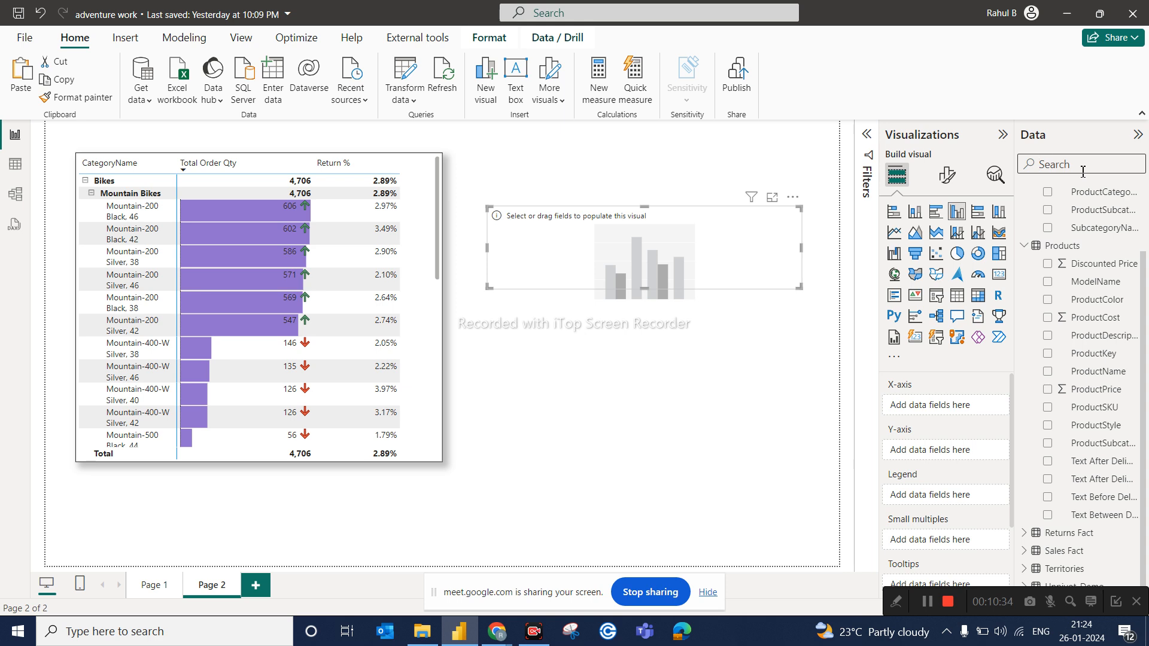
Find the CategoryName and SubcategoryName fields and add both to the column chart's X-axis, in that order.
{"action": "type", "text": "cate"}
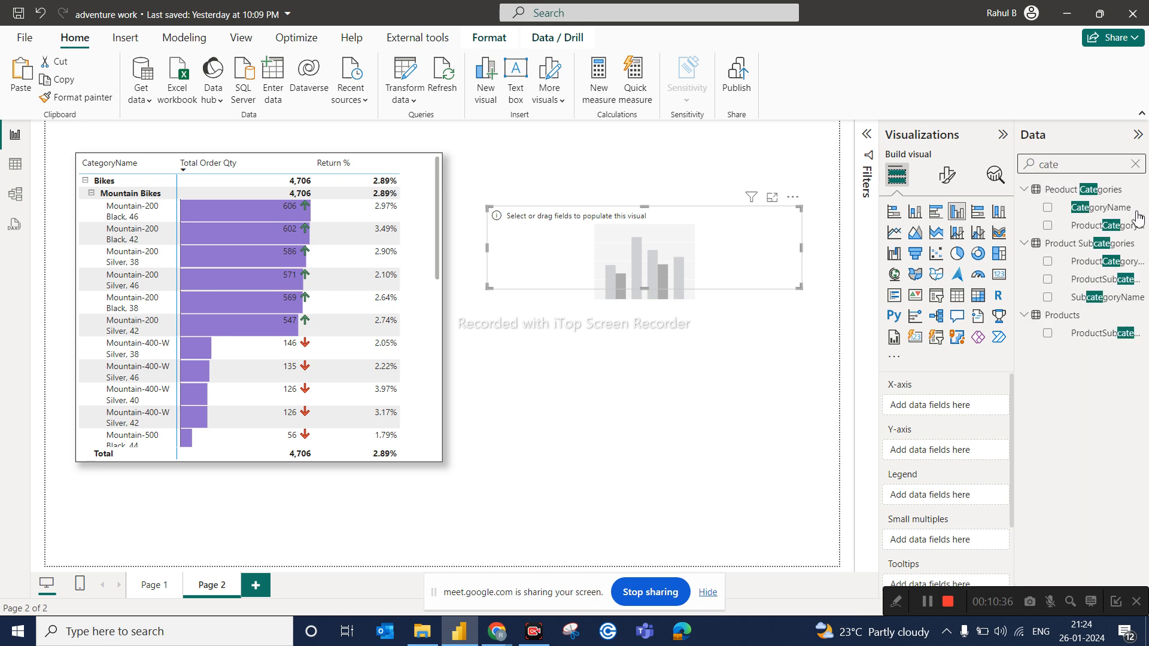
{"action": "left_click_drag", "start_coordinate": [1101, 207], "coordinate": [964, 413]}
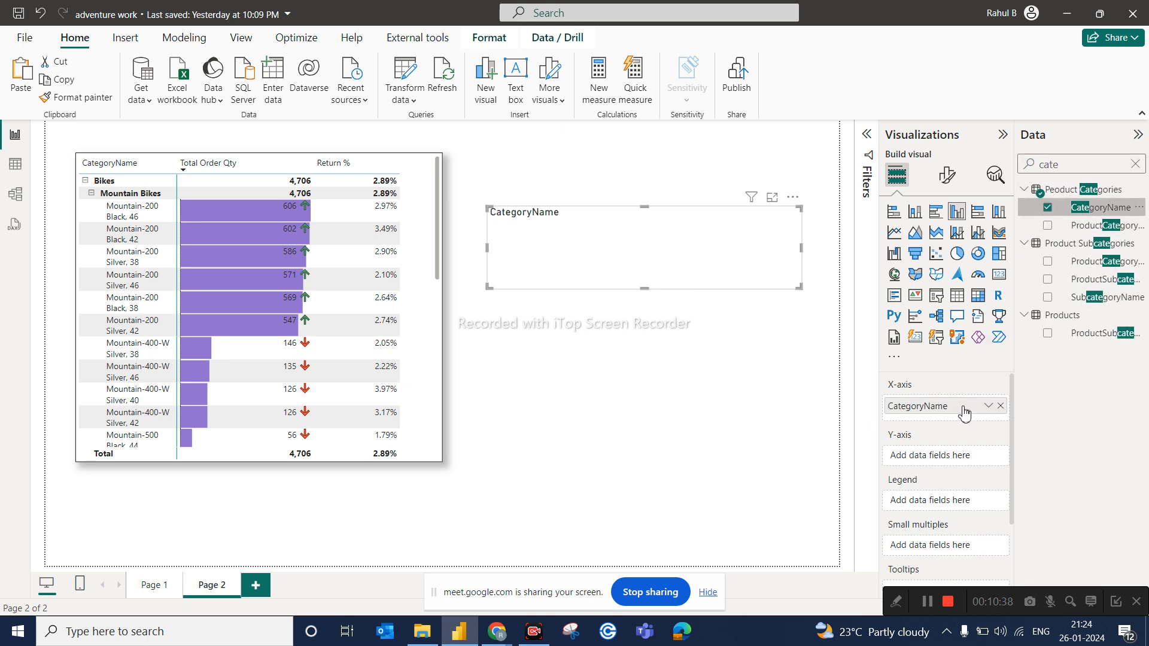
{"action": "double_click", "coordinate": [1060, 166]}
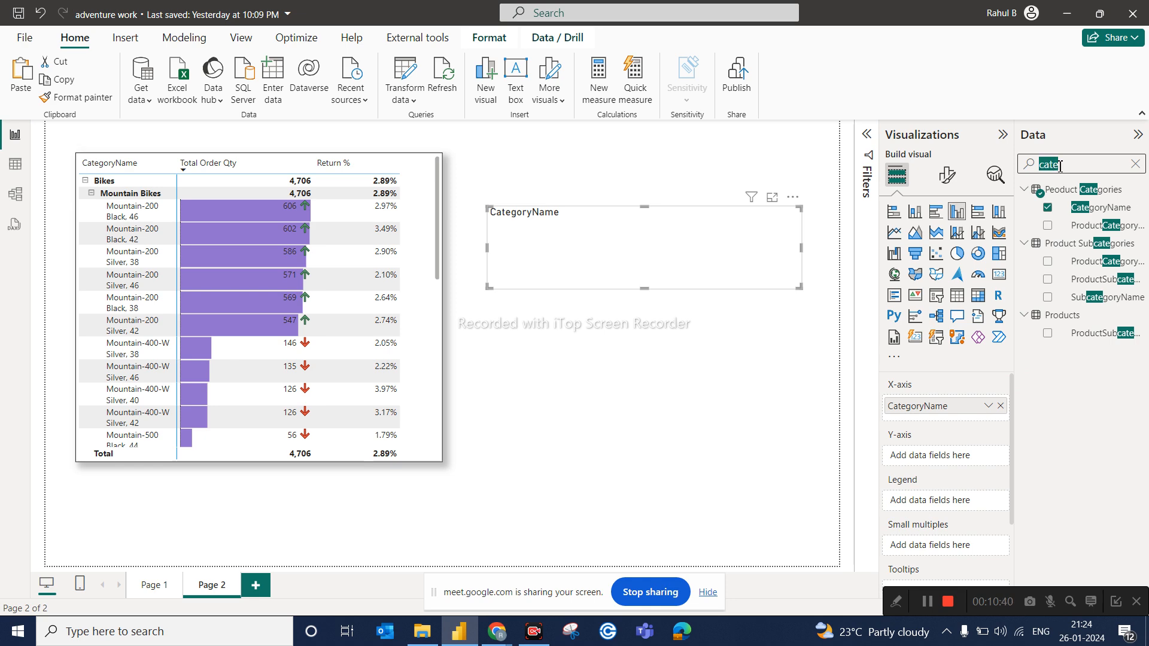
{"action": "type", "text": "sub"}
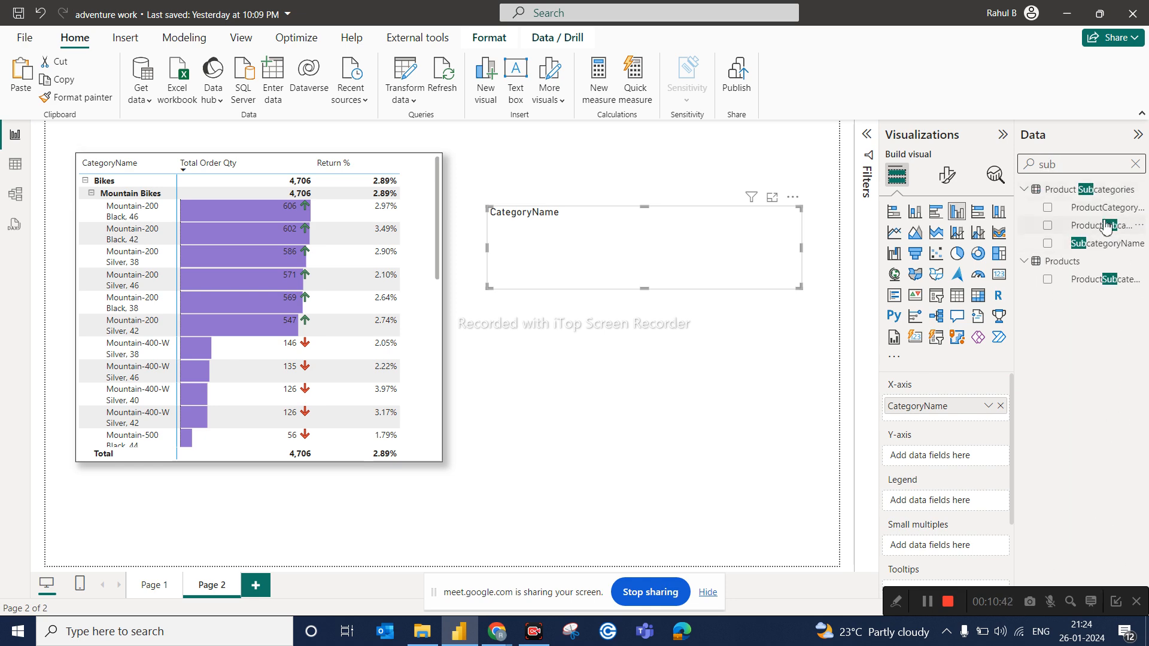
{"action": "left_click_drag", "start_coordinate": [1112, 250], "coordinate": [990, 417]}
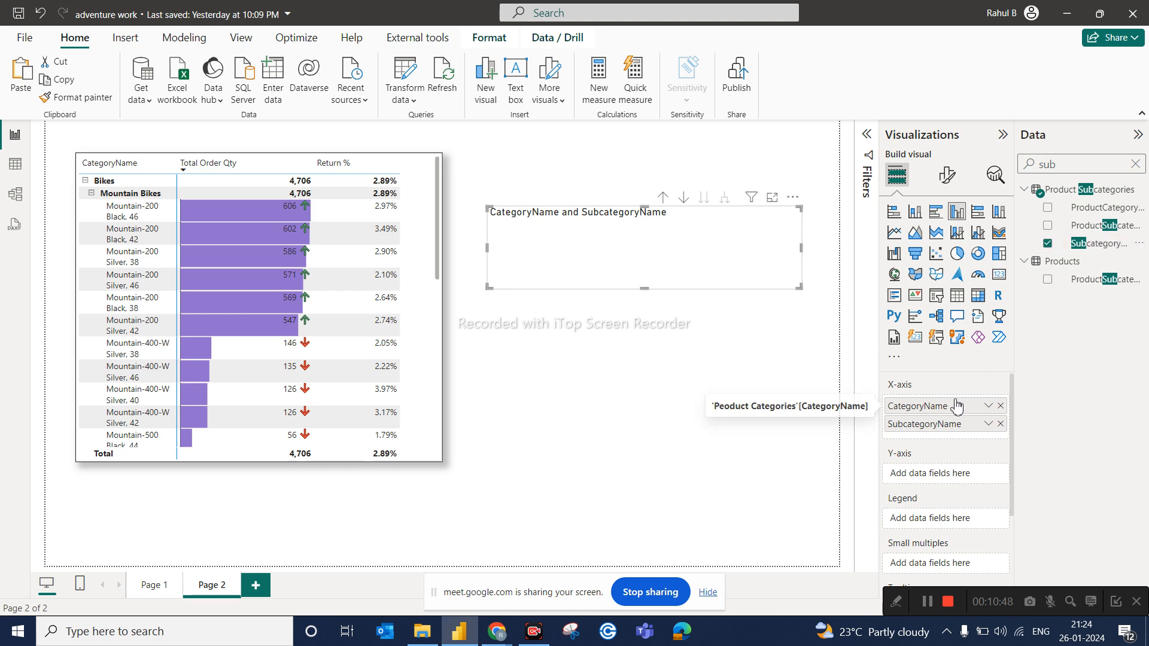
Search the fields for "tota" and add the Total Order Qty measure to the column chart's Y-axis.
{"action": "double_click", "coordinate": [1058, 164]}
{"action": "type", "text": "to"}
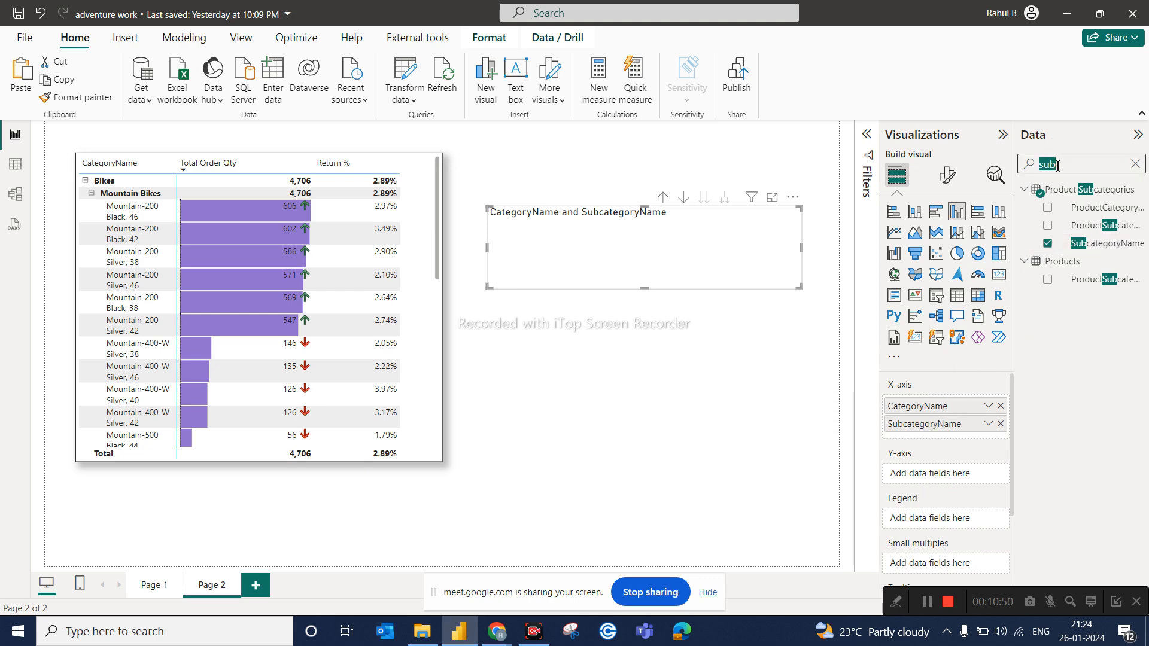
{"action": "type", "text": "ta"}
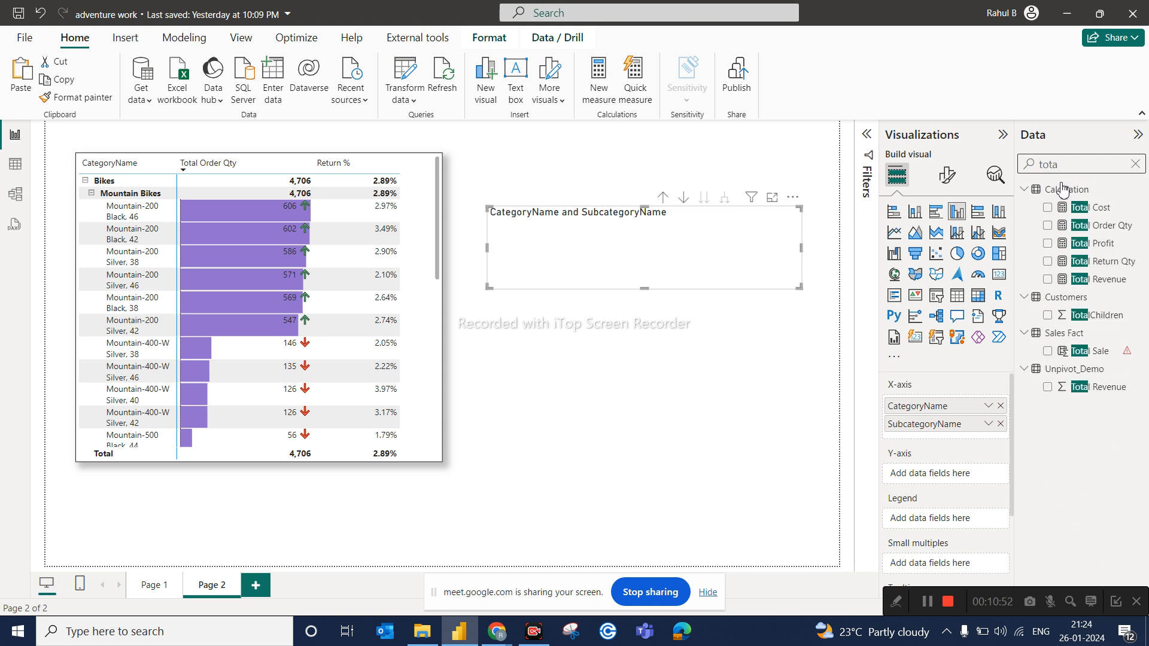
{"action": "left_click_drag", "start_coordinate": [1080, 226], "coordinate": [957, 472]}
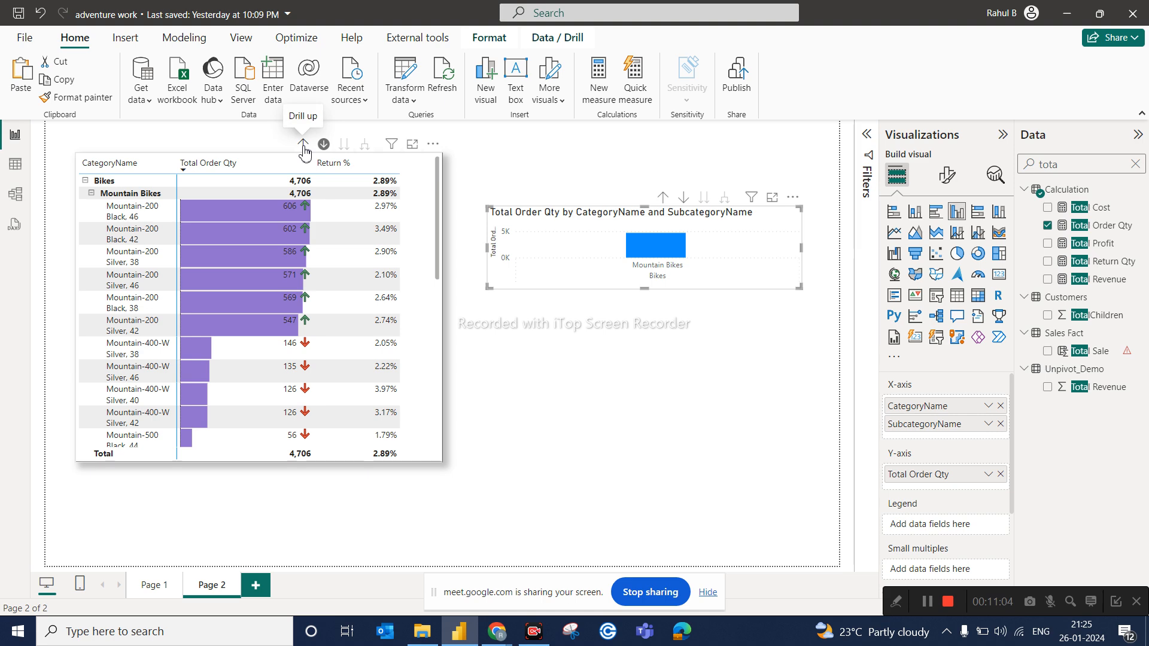
Drill both the matrix and the column chart up to the CategoryName level.
{"action": "left_click", "coordinate": [303, 146]}
{"action": "left_click", "coordinate": [304, 145]}
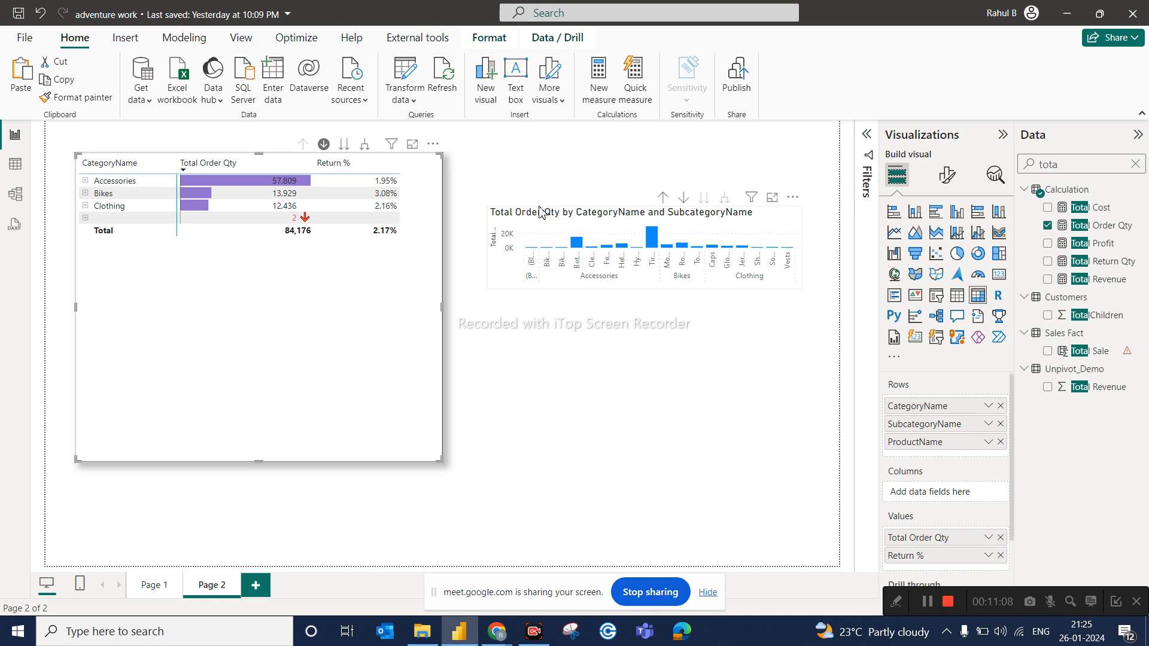
{"action": "left_click", "coordinate": [666, 198]}
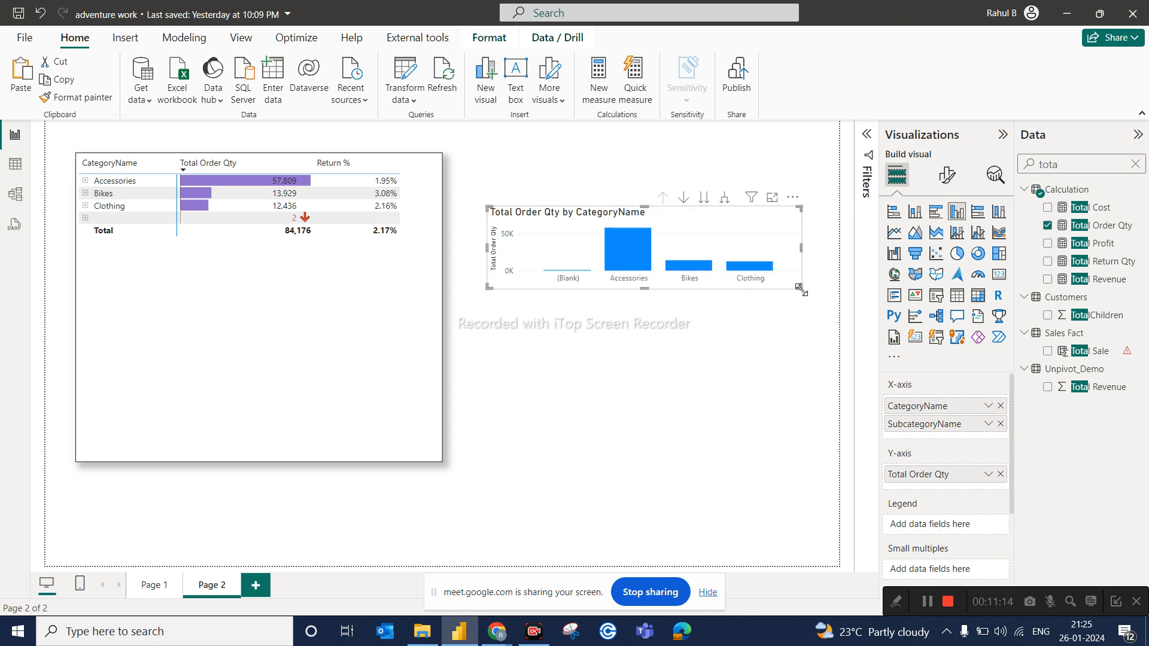
Make the column chart taller, shift it up beside the matrix, and bring up its context options.
{"action": "left_click_drag", "start_coordinate": [800, 287], "coordinate": [794, 470]}
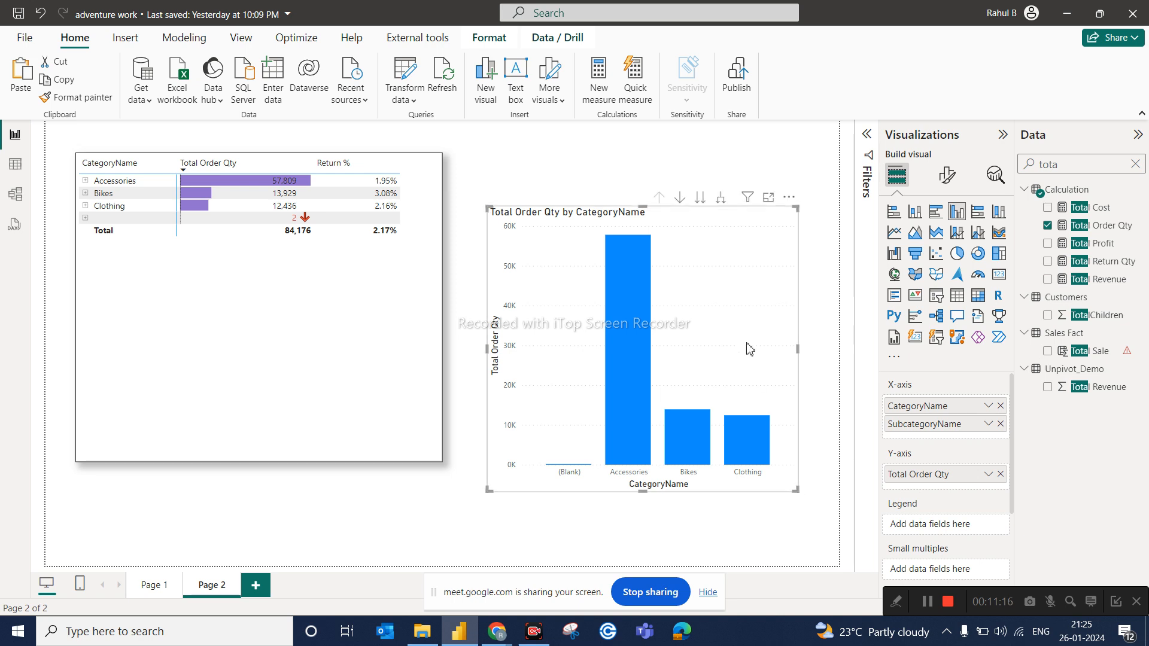
{"action": "mouse_move", "coordinate": [739, 299]}
{"action": "left_mouse_down"}
{"action": "mouse_move", "coordinate": [739, 289]}
{"action": "mouse_move", "coordinate": [731, 297]}
{"action": "left_mouse_up"}
{"action": "right_click", "coordinate": [731, 297]}
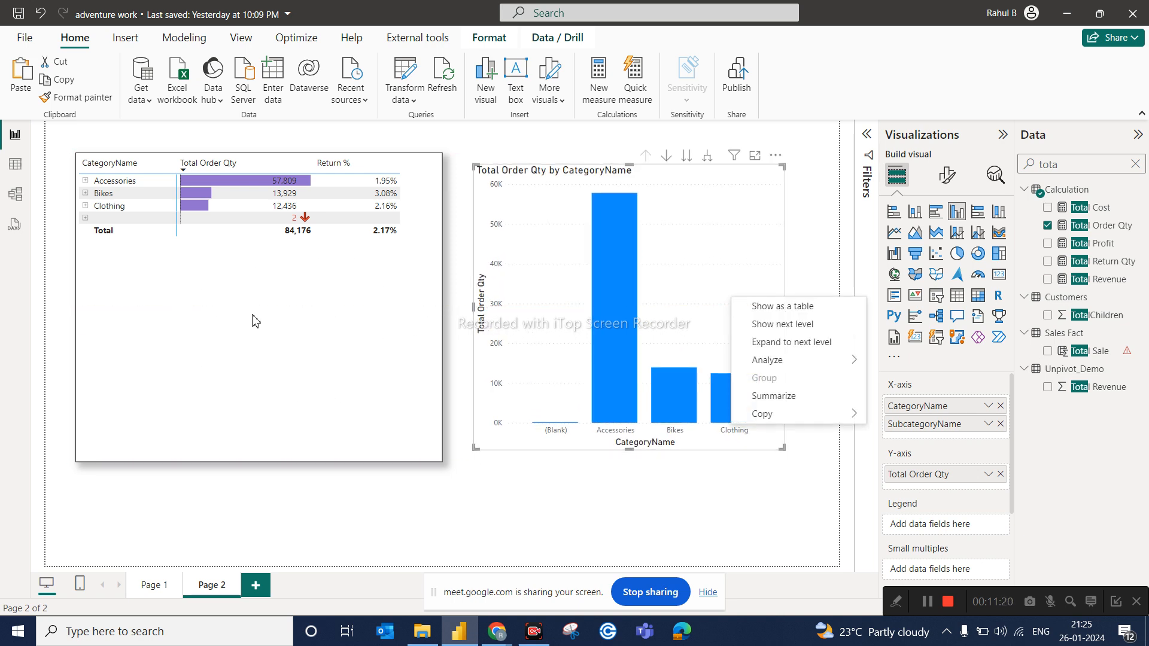
Turn on drill mode for the column chart and drill into the Accessories bar to the subcategory level.
{"action": "left_click", "coordinate": [352, 327]}
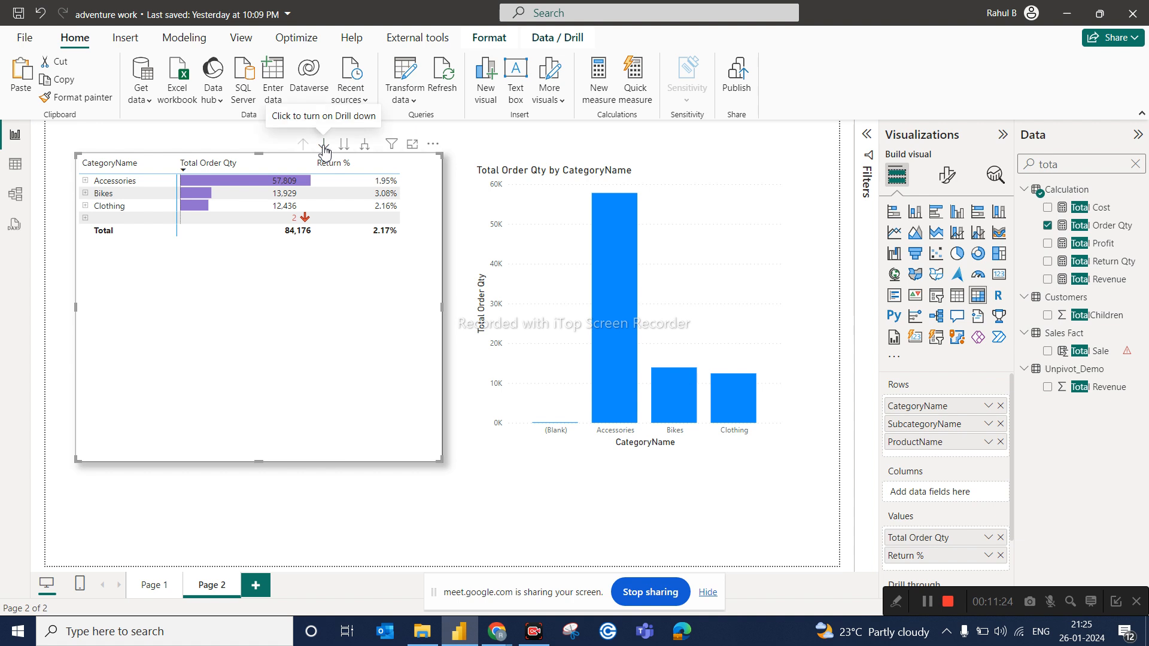
{"action": "left_click", "coordinate": [752, 331]}
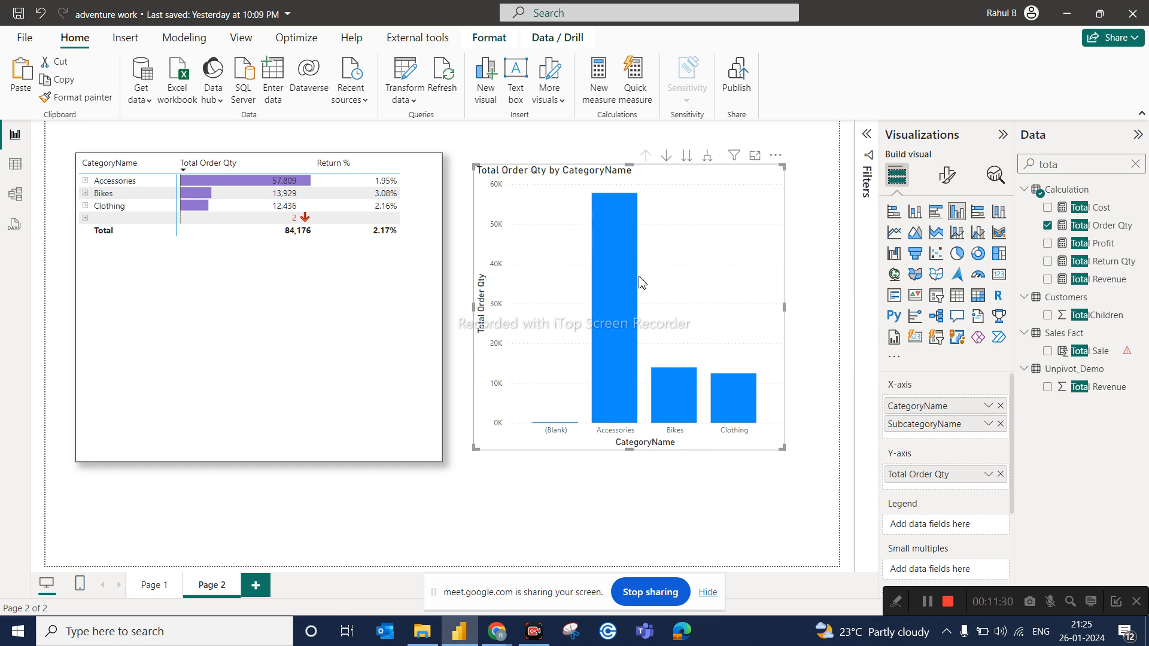
{"action": "left_click", "coordinate": [666, 156]}
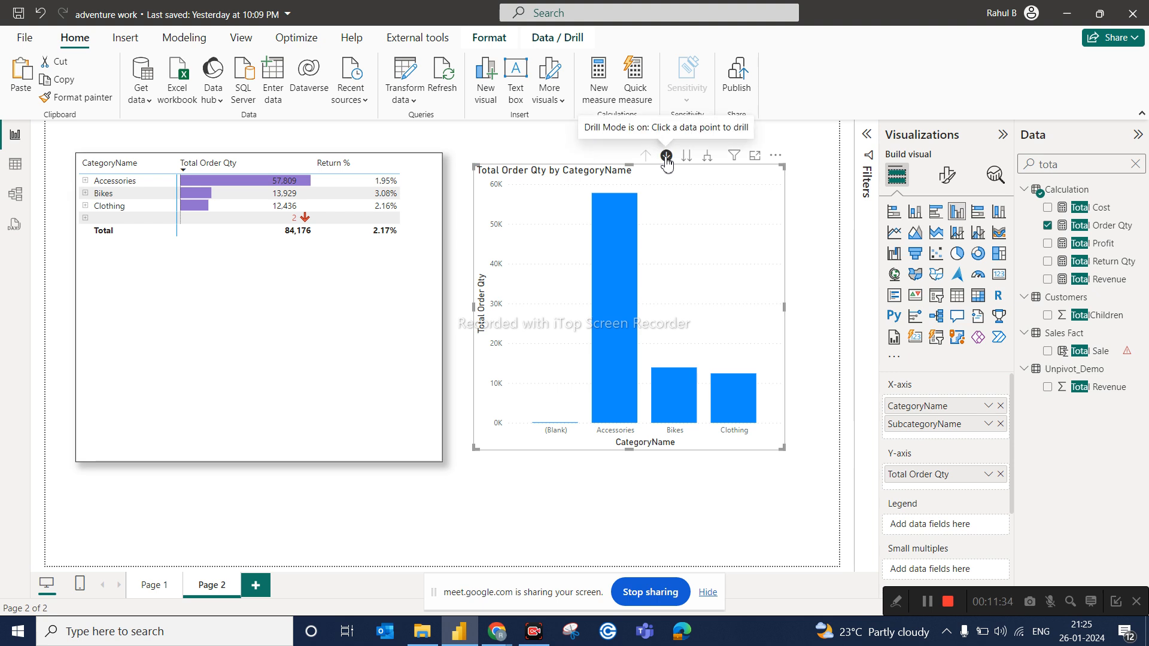
{"action": "left_click", "coordinate": [620, 273]}
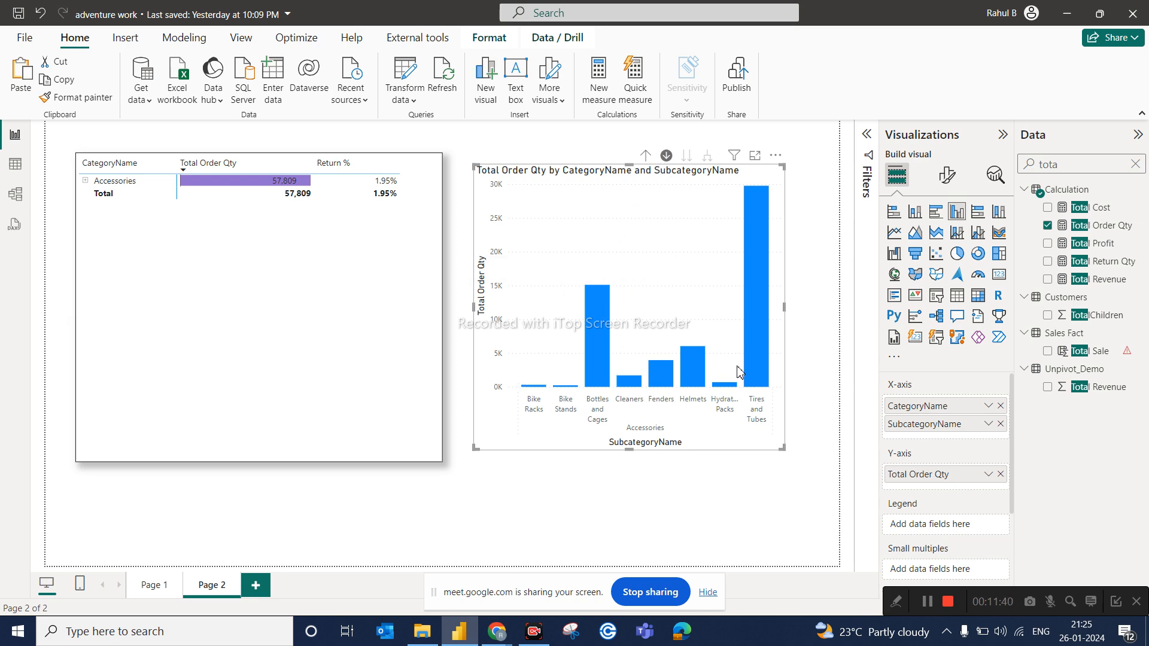
{"action": "mouse_move", "coordinate": [758, 371]}
{"action": "mouse_move", "coordinate": [601, 348]}
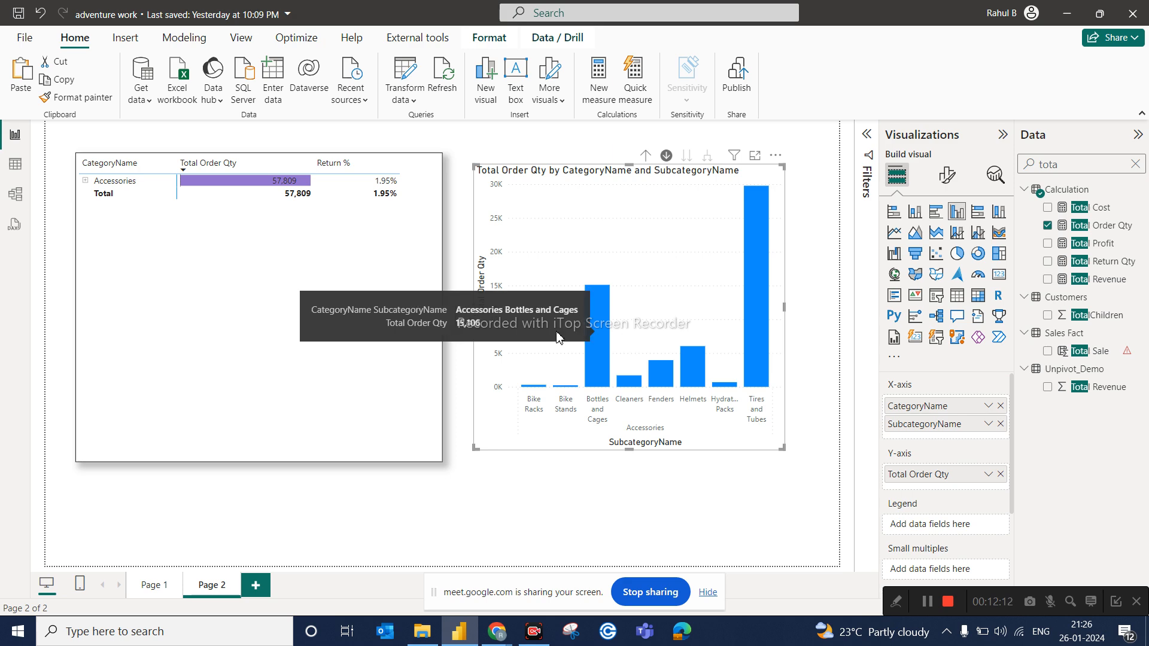
Search the fields for "prod" and add ProductName to the column chart's X-axis below SubcategoryName.
{"action": "double_click", "coordinate": [1077, 165]}
{"action": "type", "text": "prod"}
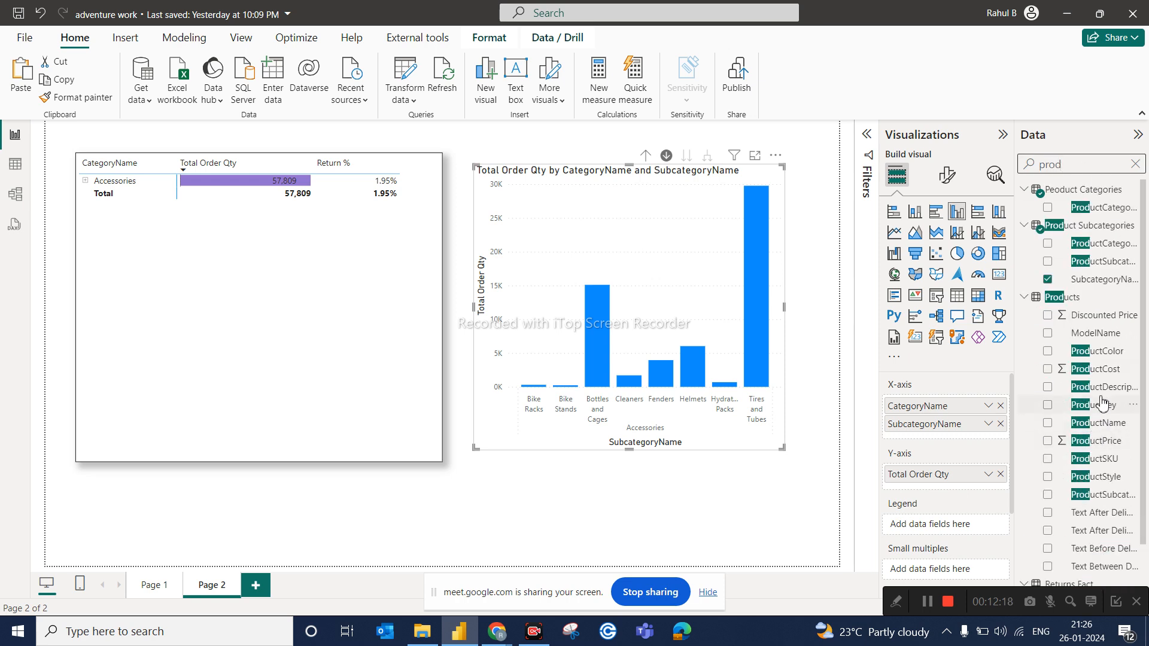
{"action": "left_click_drag", "start_coordinate": [1100, 431], "coordinate": [957, 444]}
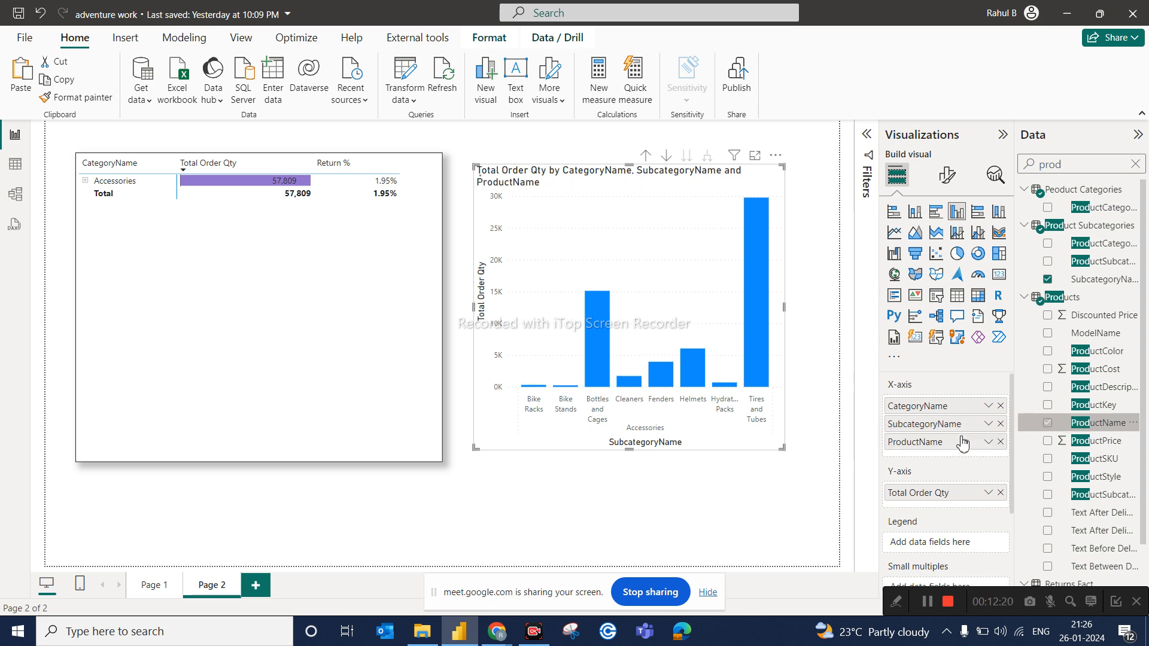
Return the column chart to the category level, then drill down through Accessories and Bottles and Cages to its products.
{"action": "left_click", "coordinate": [647, 156]}
{"action": "left_click", "coordinate": [647, 157]}
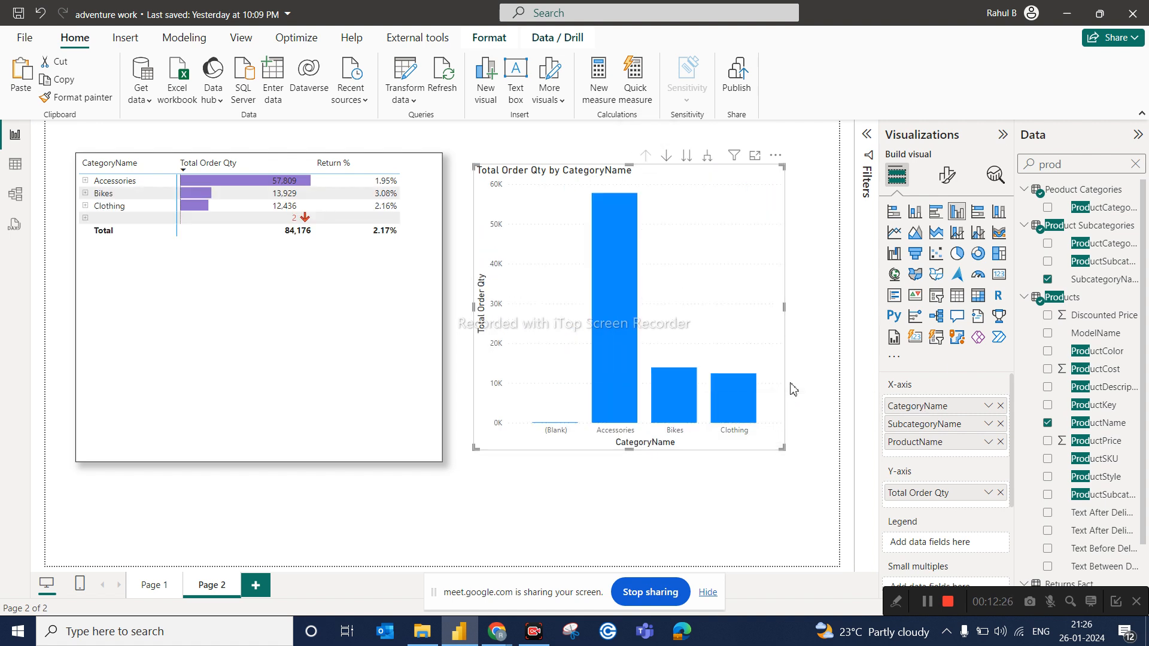
{"action": "left_click", "coordinate": [666, 156]}
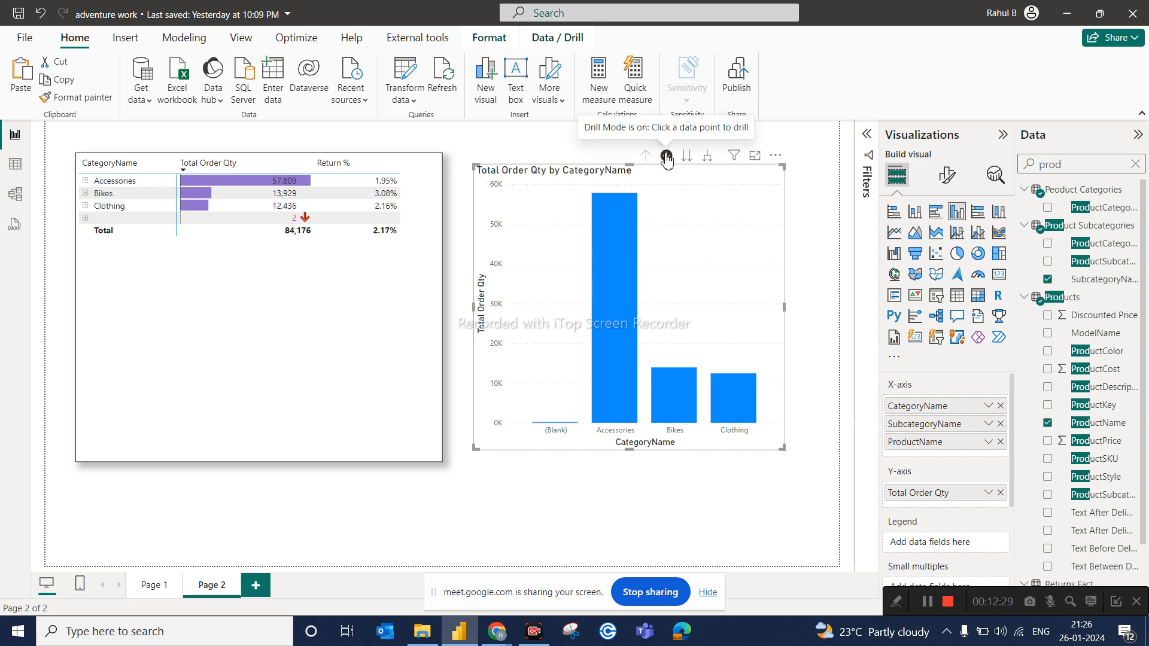
{"action": "left_click", "coordinate": [619, 247]}
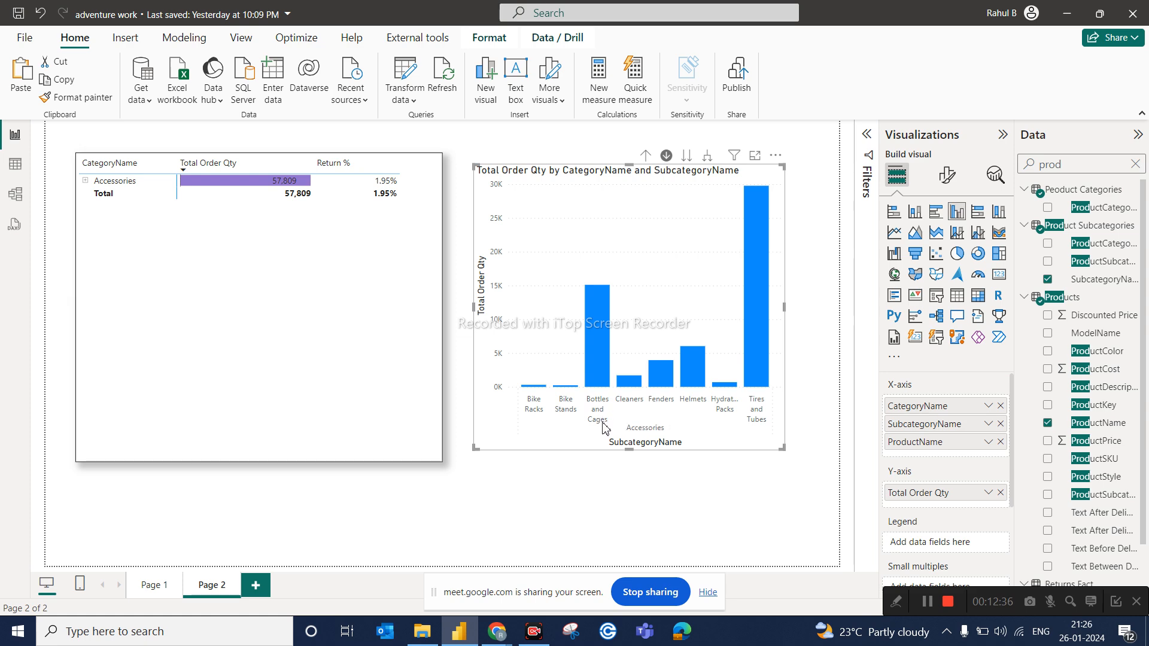
{"action": "left_click", "coordinate": [601, 310]}
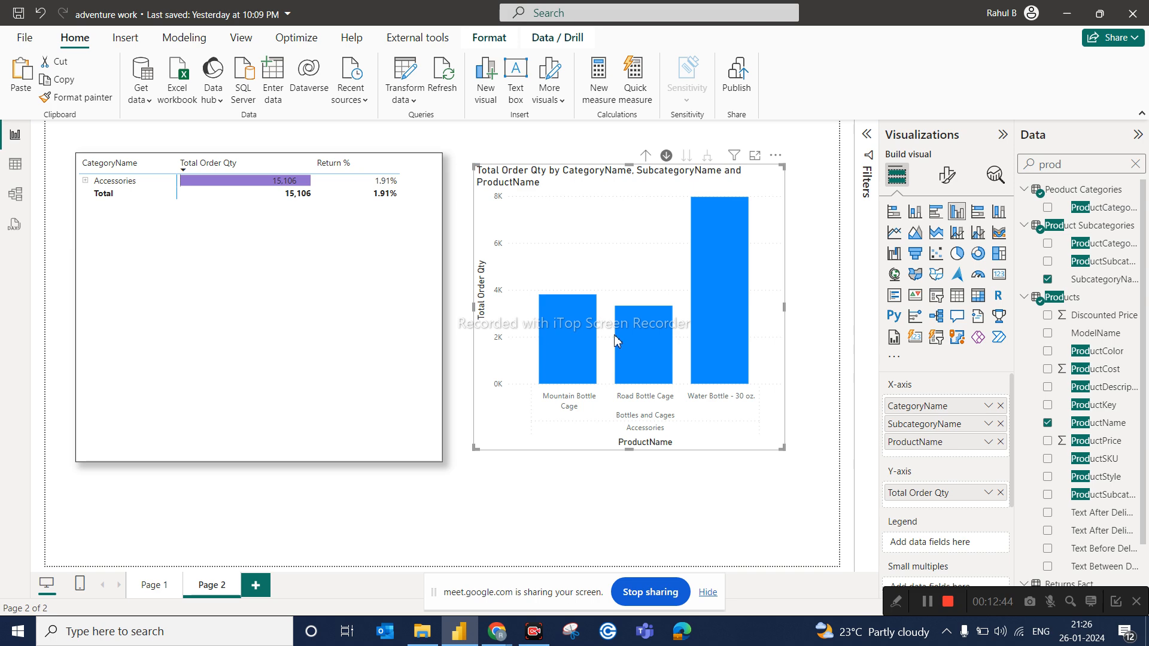
{"action": "mouse_move", "coordinate": [706, 333]}
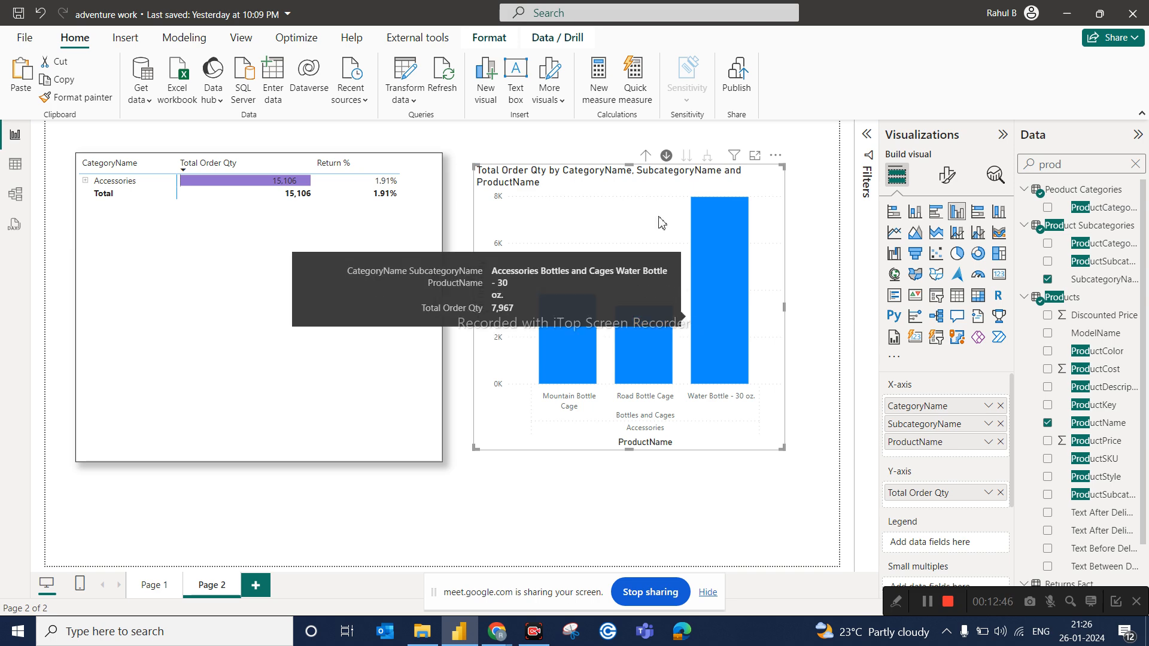
Drill the column chart up from the product level to the category level and turn off drill mode.
{"action": "left_click", "coordinate": [647, 157]}
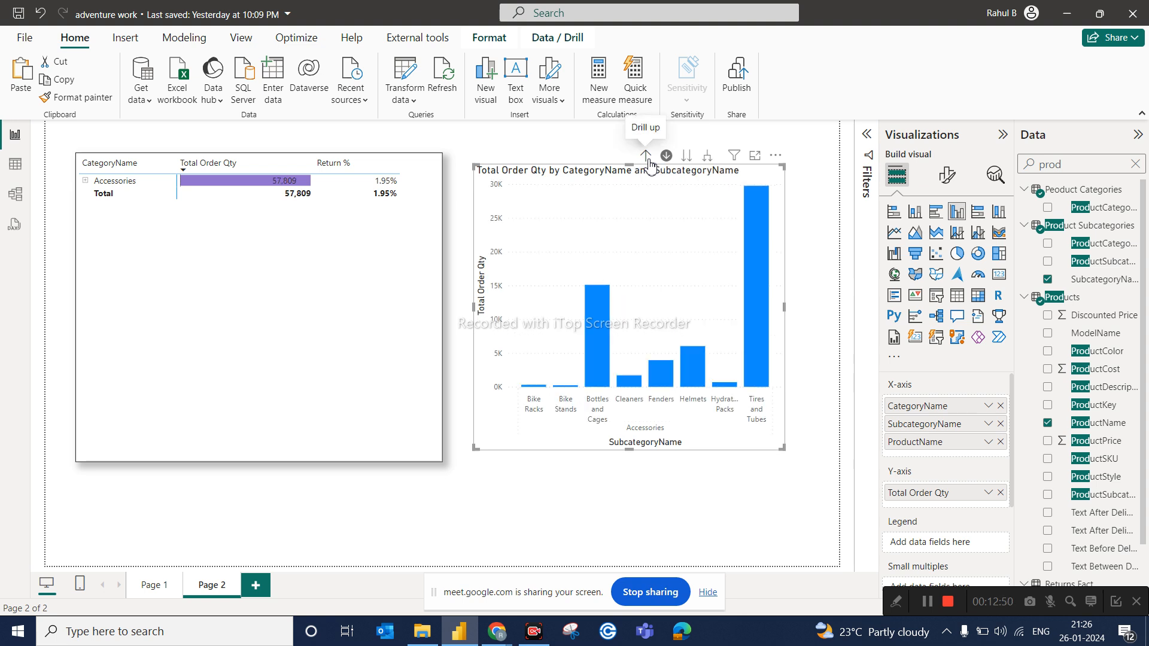
{"action": "left_click", "coordinate": [646, 157]}
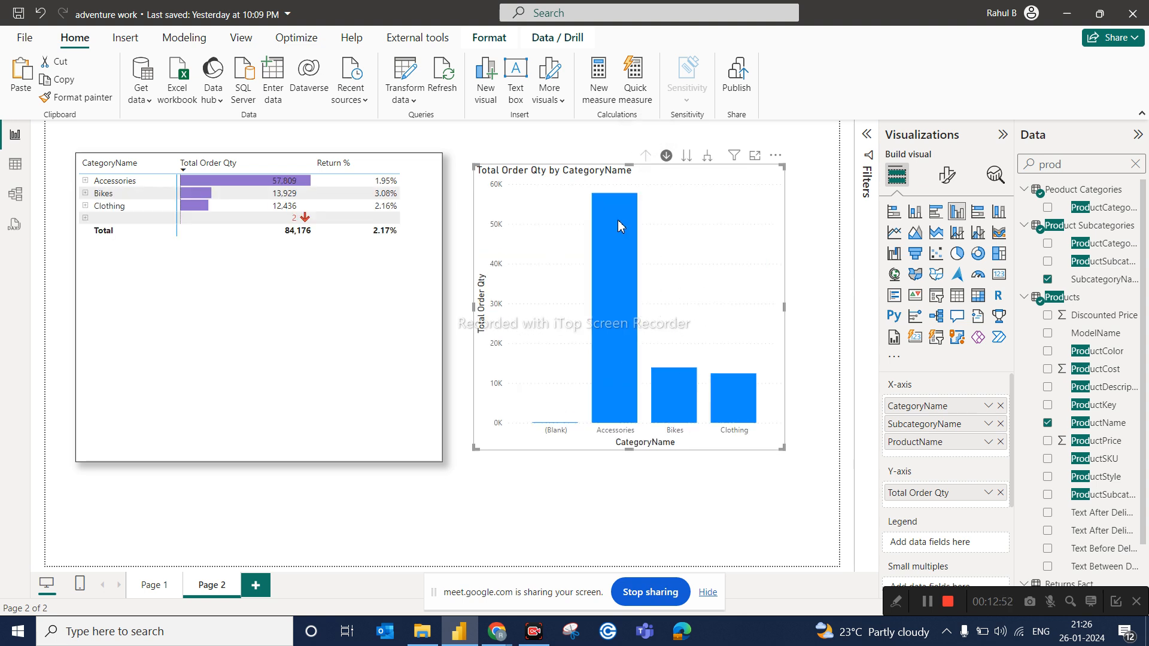
{"action": "left_click", "coordinate": [667, 157]}
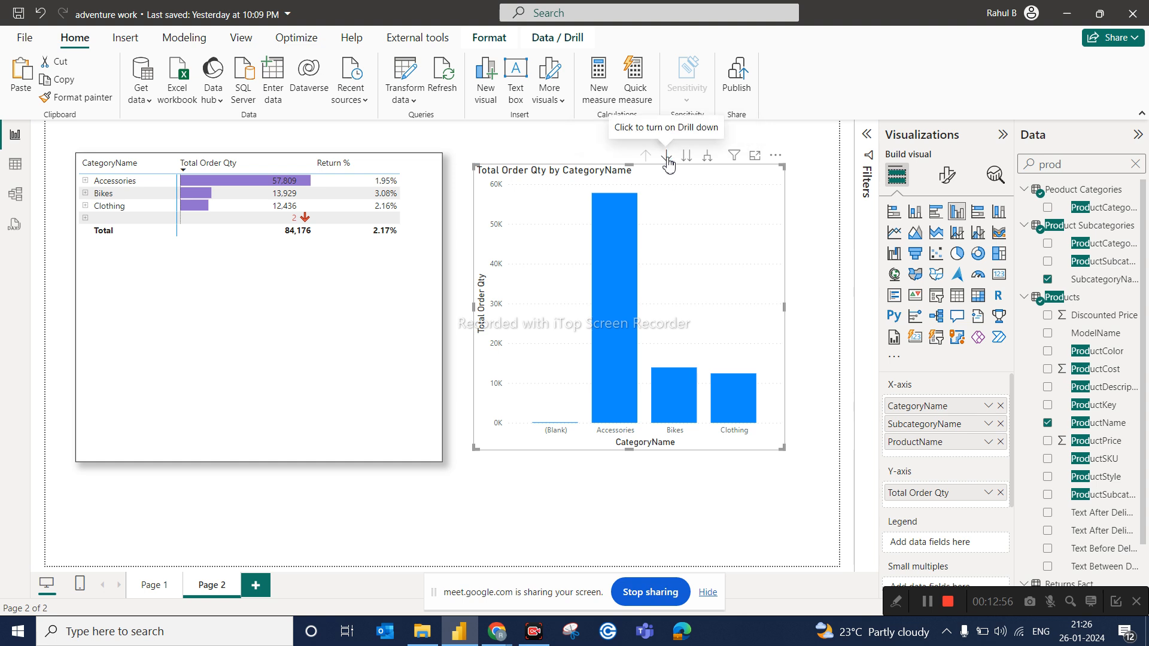
Cross-filter the matrix by highlighting the chart's Accessories bar, and clear the highlight again.
{"action": "left_click", "coordinate": [620, 247]}
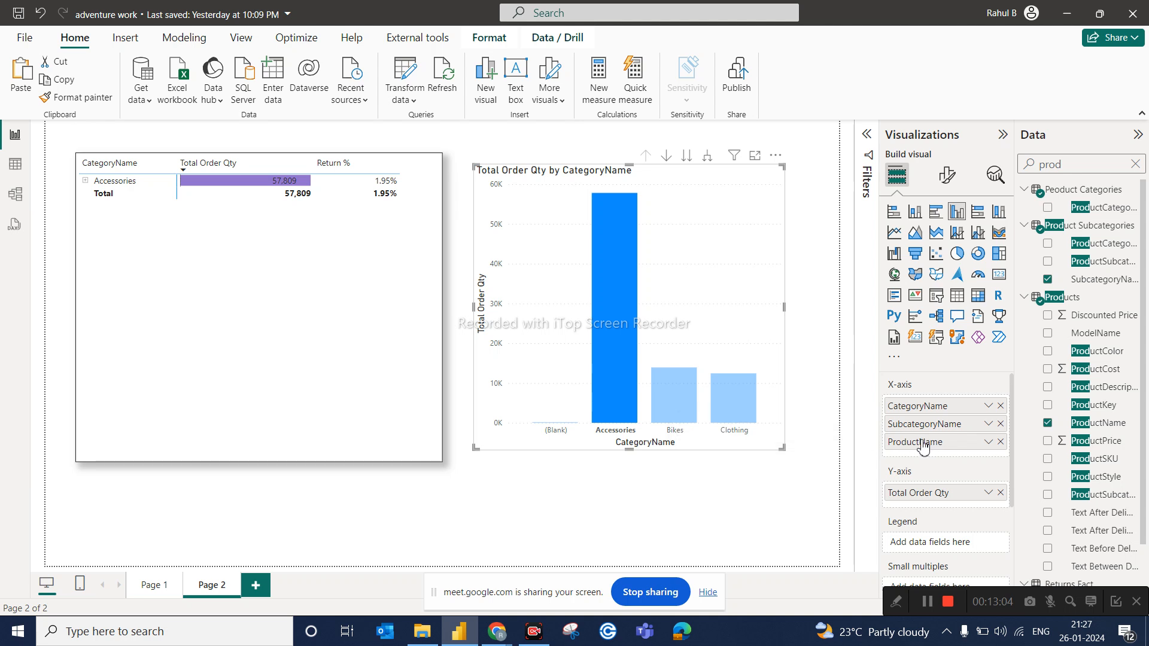
{"action": "left_click", "coordinate": [619, 292]}
{"action": "left_click", "coordinate": [620, 292]}
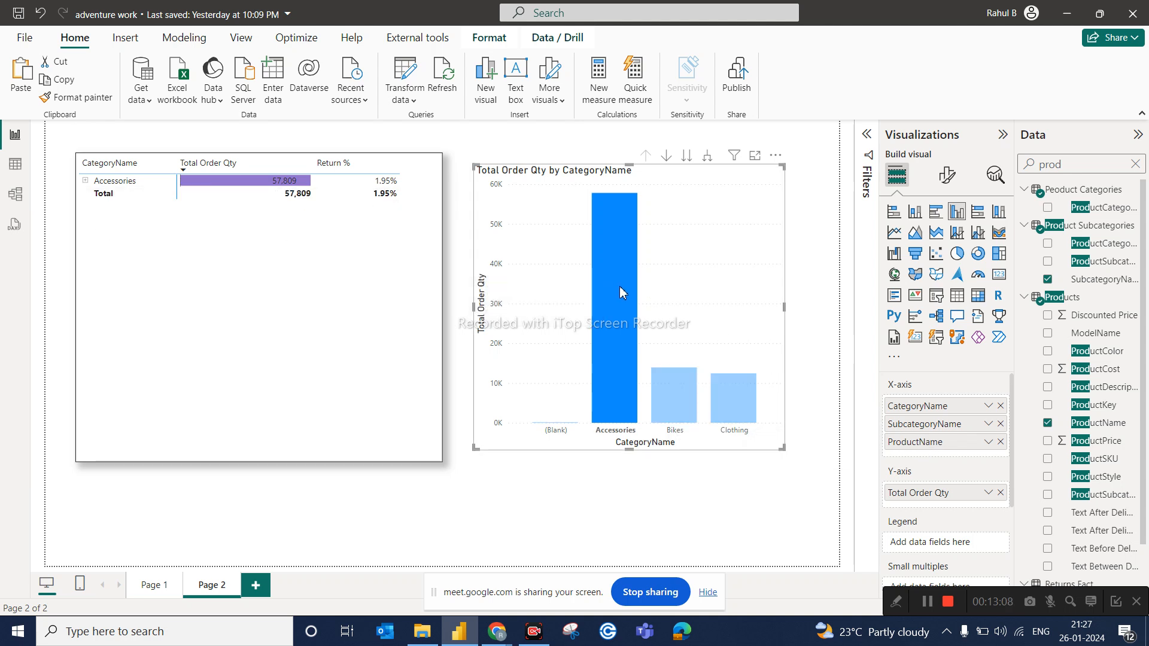
{"action": "left_click", "coordinate": [620, 292]}
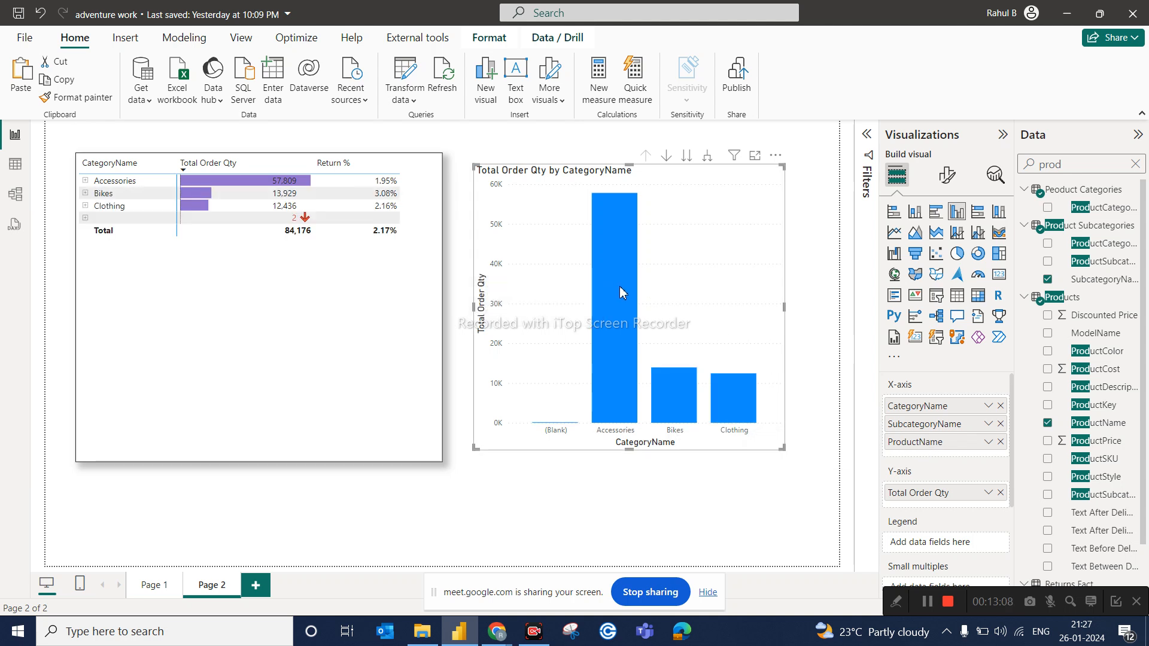
Drill into Accessories once more with drill mode on, then return to the category level with drill mode off.
{"action": "left_click", "coordinate": [666, 157]}
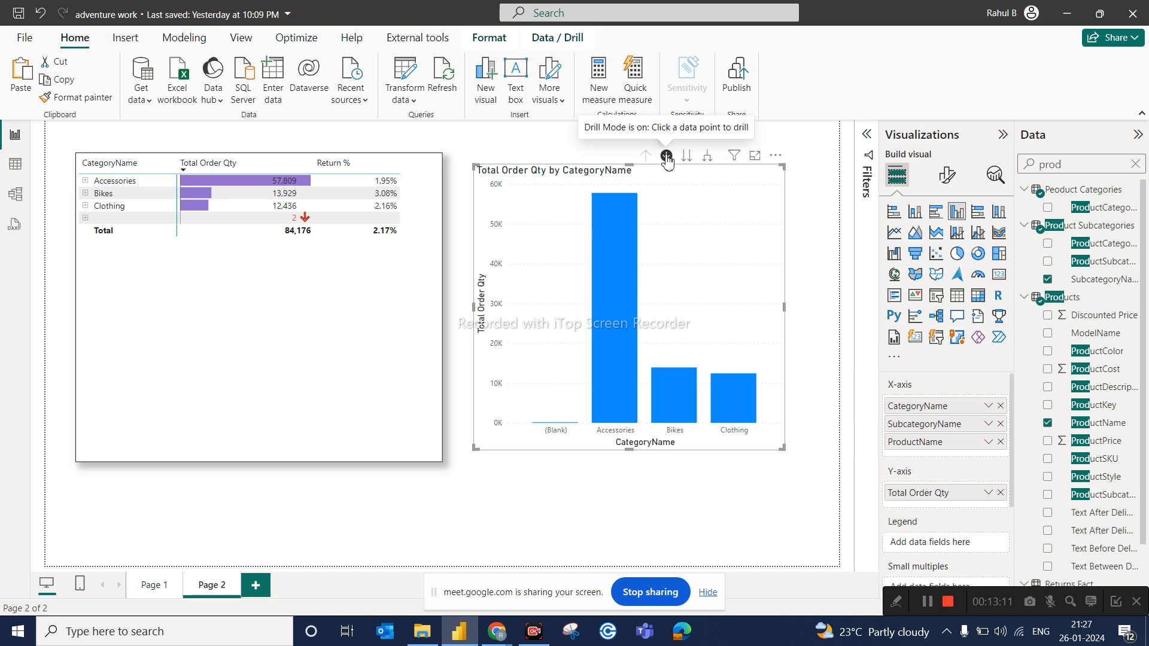
{"action": "left_click", "coordinate": [622, 272]}
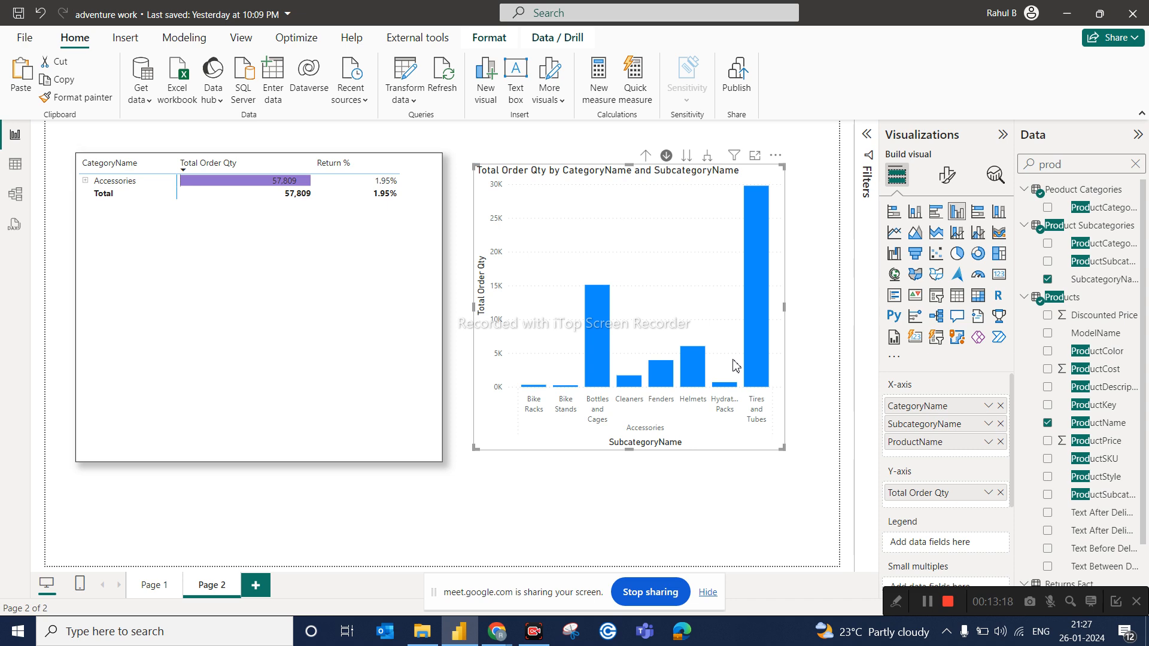
{"action": "left_click", "coordinate": [645, 156]}
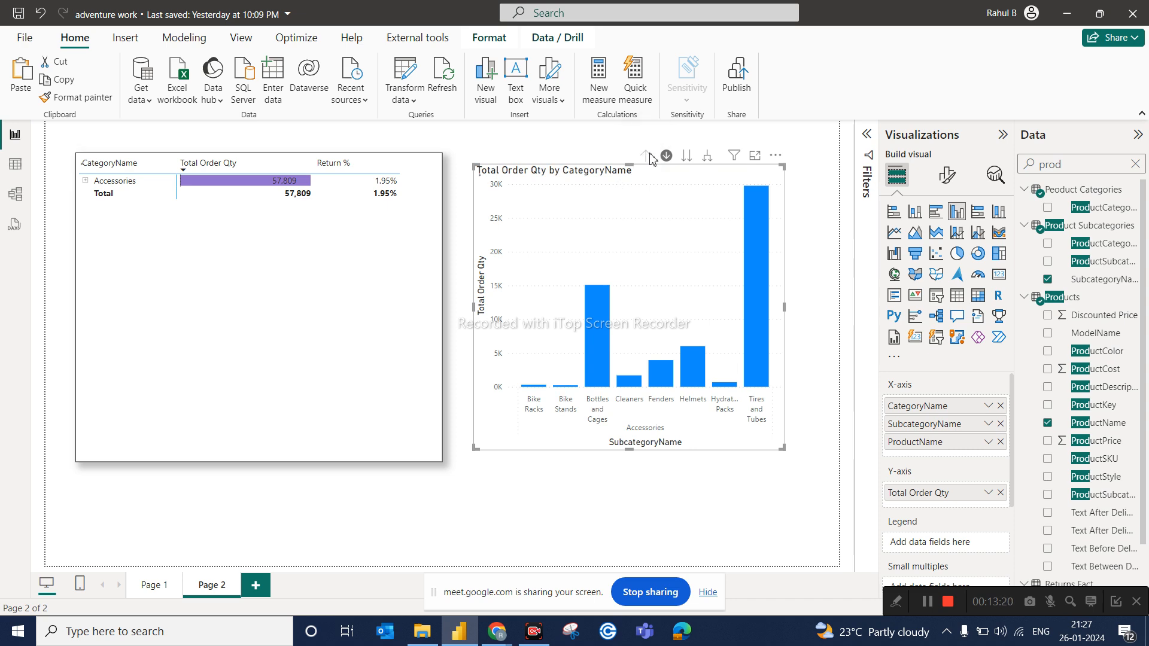
{"action": "mouse_move", "coordinate": [676, 161]}
{"action": "left_mouse_down"}
{"action": "mouse_move", "coordinate": [666, 152]}
{"action": "mouse_move", "coordinate": [678, 160]}
{"action": "left_mouse_up"}
{"action": "left_click", "coordinate": [669, 155]}
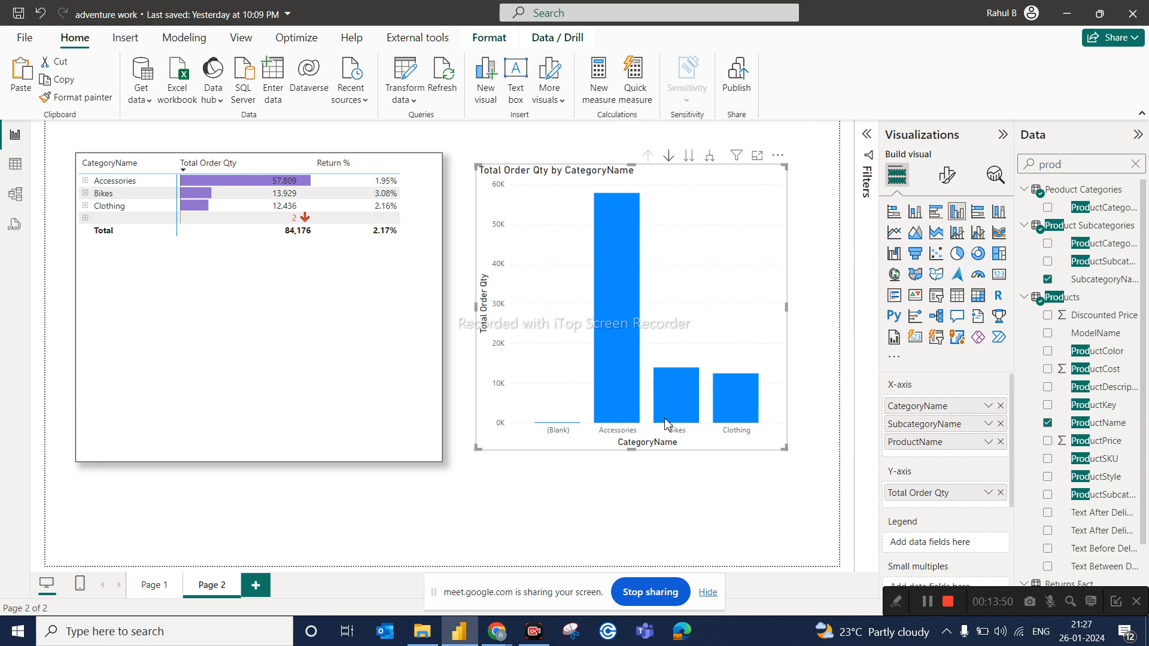
Expand the whole column chart down two levels so its X-axis covers category, subcategory and product.
{"action": "mouse_move", "coordinate": [737, 426]}
{"action": "left_click", "coordinate": [711, 158]}
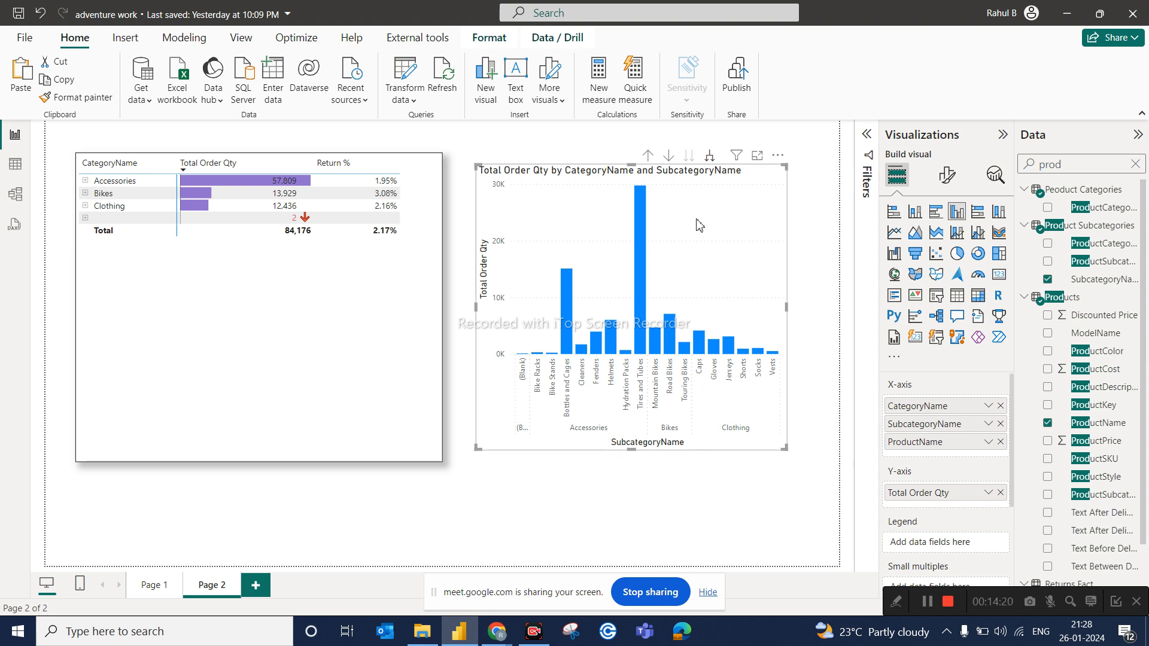
{"action": "left_click", "coordinate": [710, 155]}
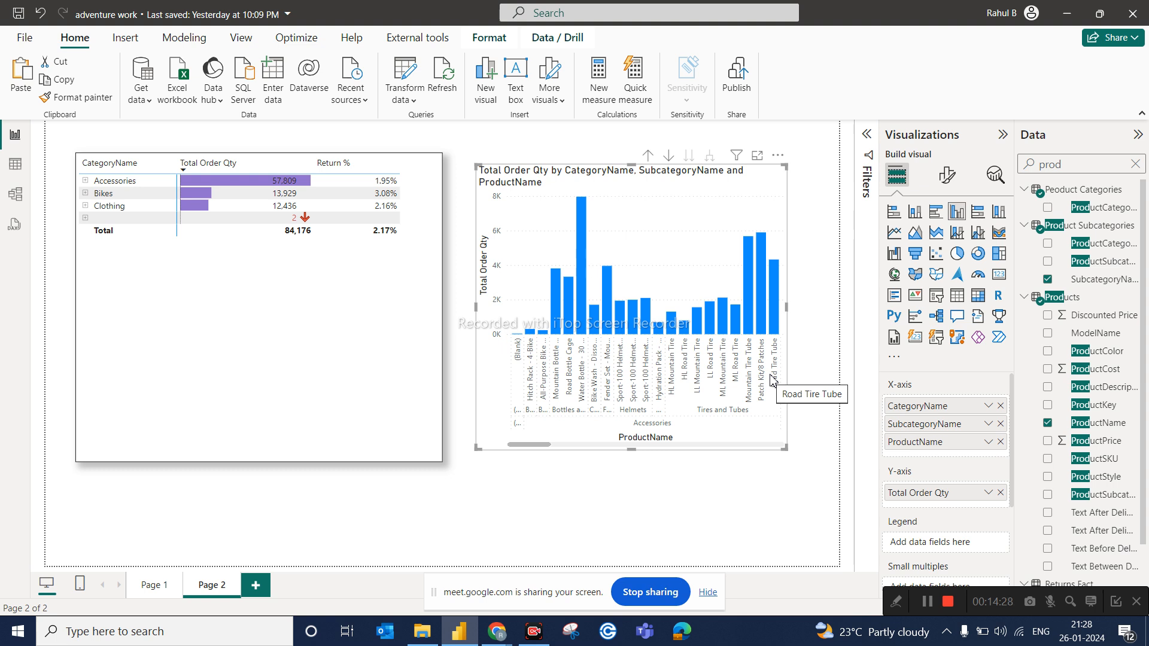
Expand all rows of the matrix down two levels, through SubcategoryName to ProductName.
{"action": "left_click", "coordinate": [344, 324]}
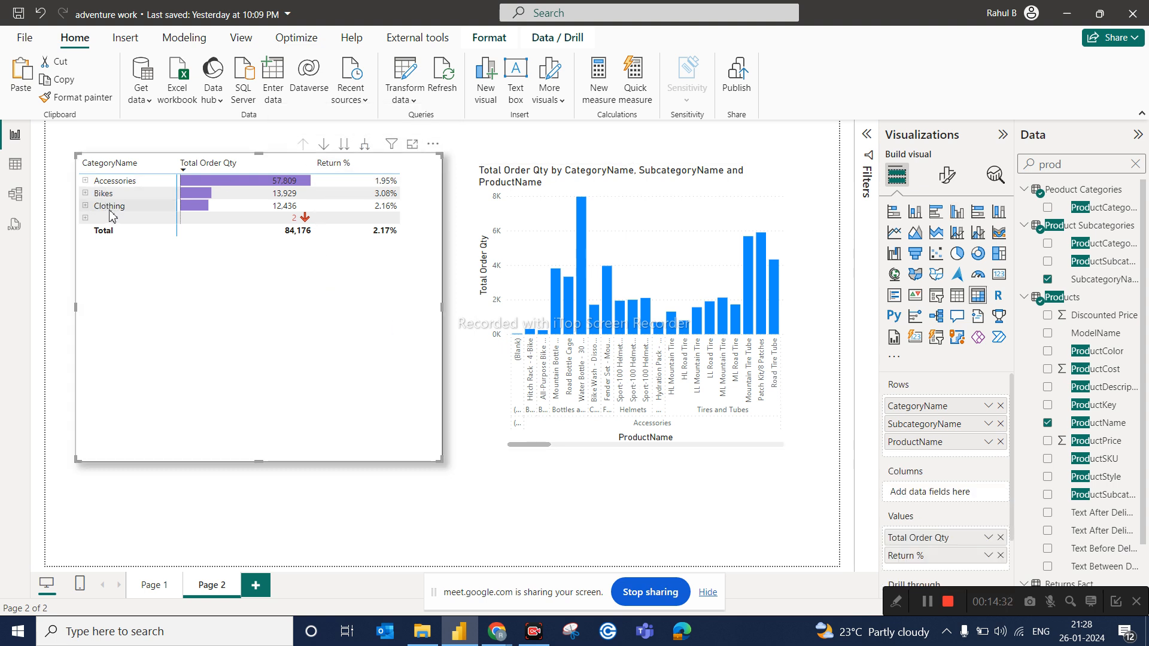
{"action": "left_click", "coordinate": [367, 147]}
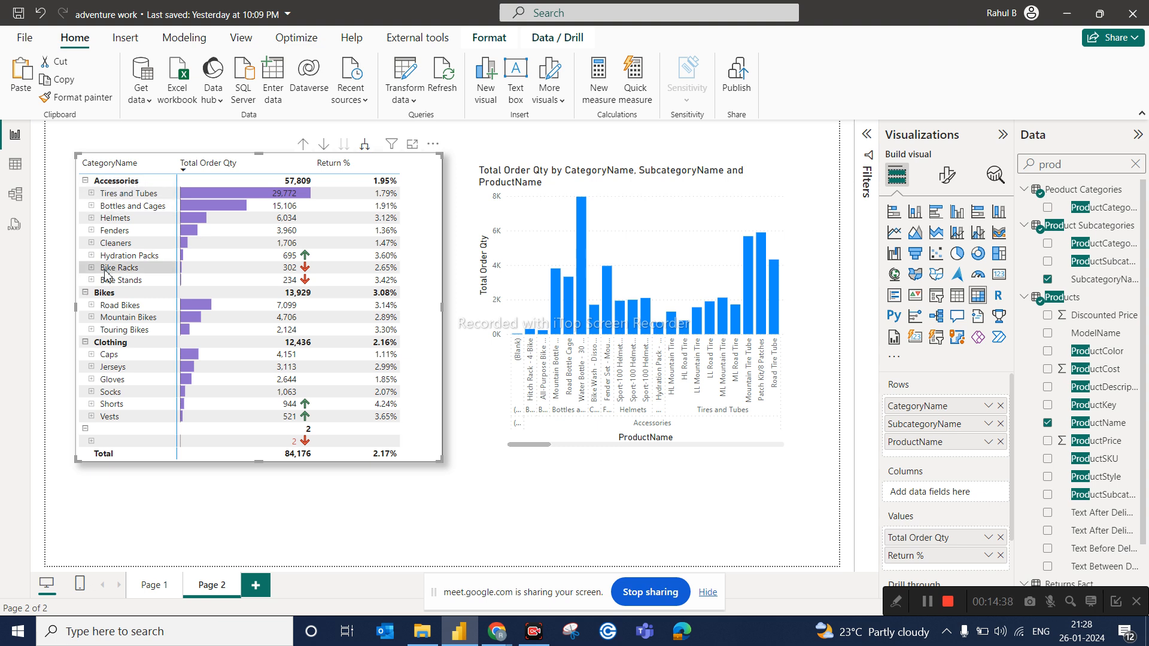
{"action": "left_click", "coordinate": [365, 144]}
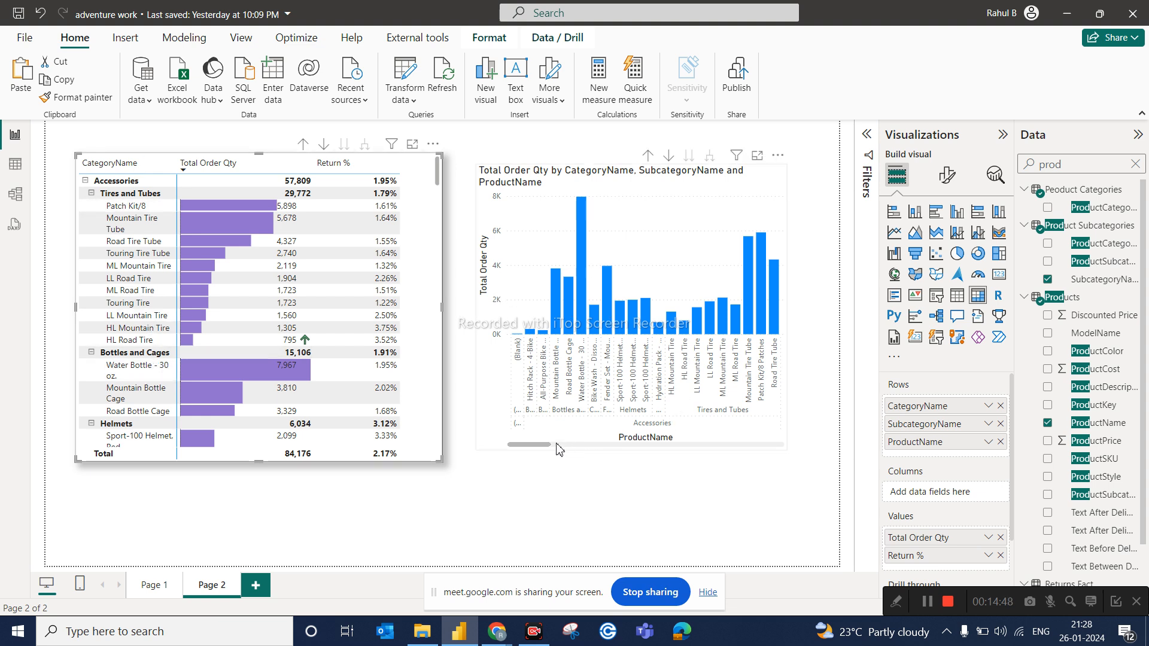
Look through the product-level bars along the expanded column chart's X-axis, returning to the first ones.
{"action": "left_click_drag", "start_coordinate": [552, 447], "coordinate": [619, 431]}
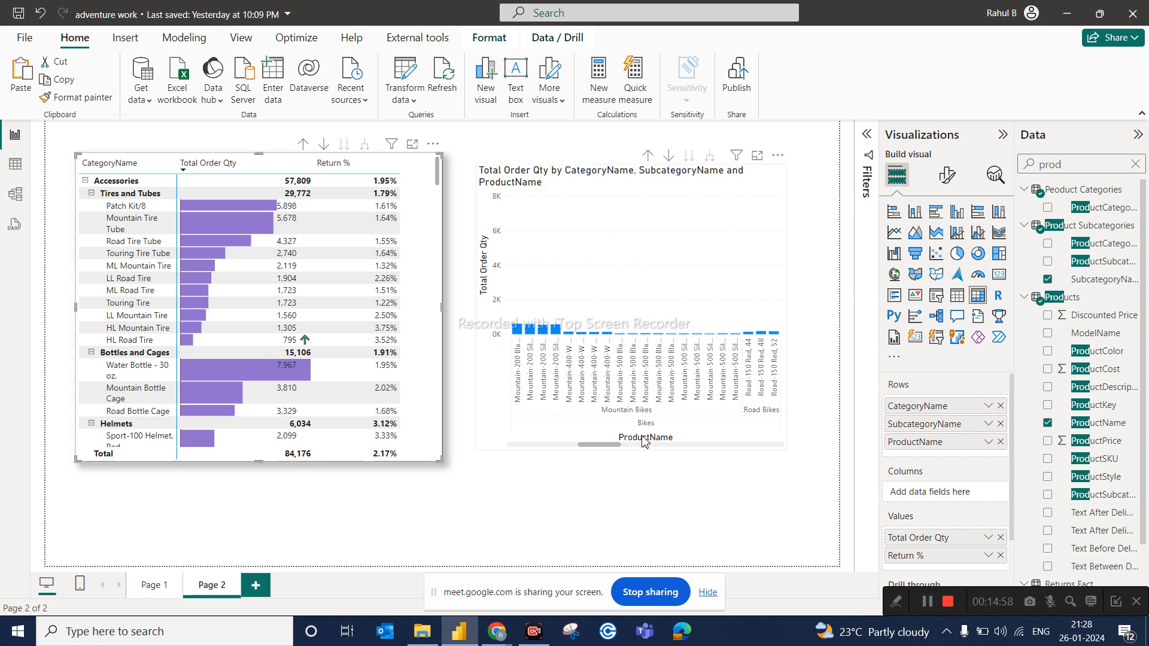
{"action": "left_click_drag", "start_coordinate": [611, 449], "coordinate": [487, 450]}
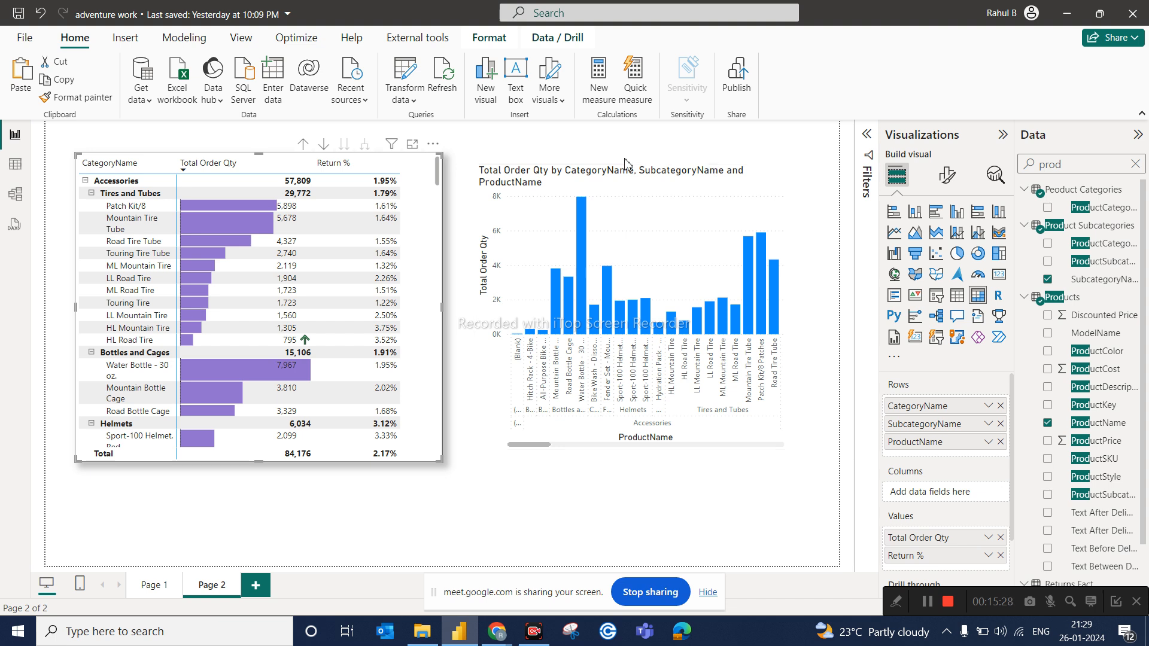
{"action": "left_click", "coordinate": [760, 217]}
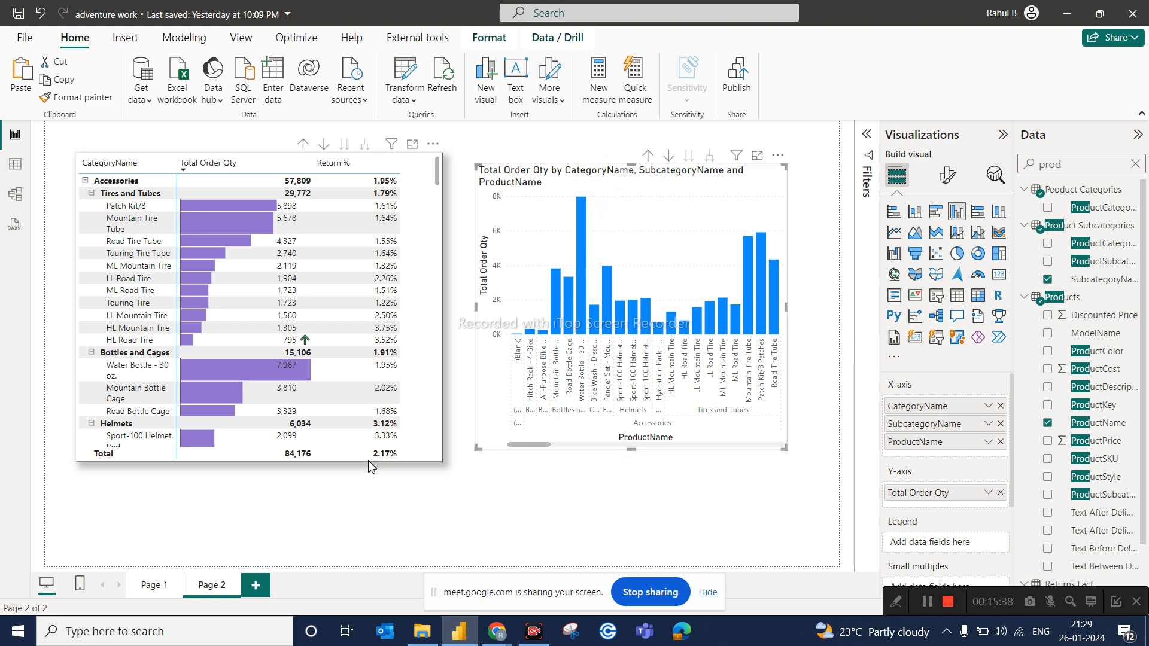
On Page 1, insert a KPI visual and shift it up into the empty space above the product table.
{"action": "left_click", "coordinate": [152, 585]}
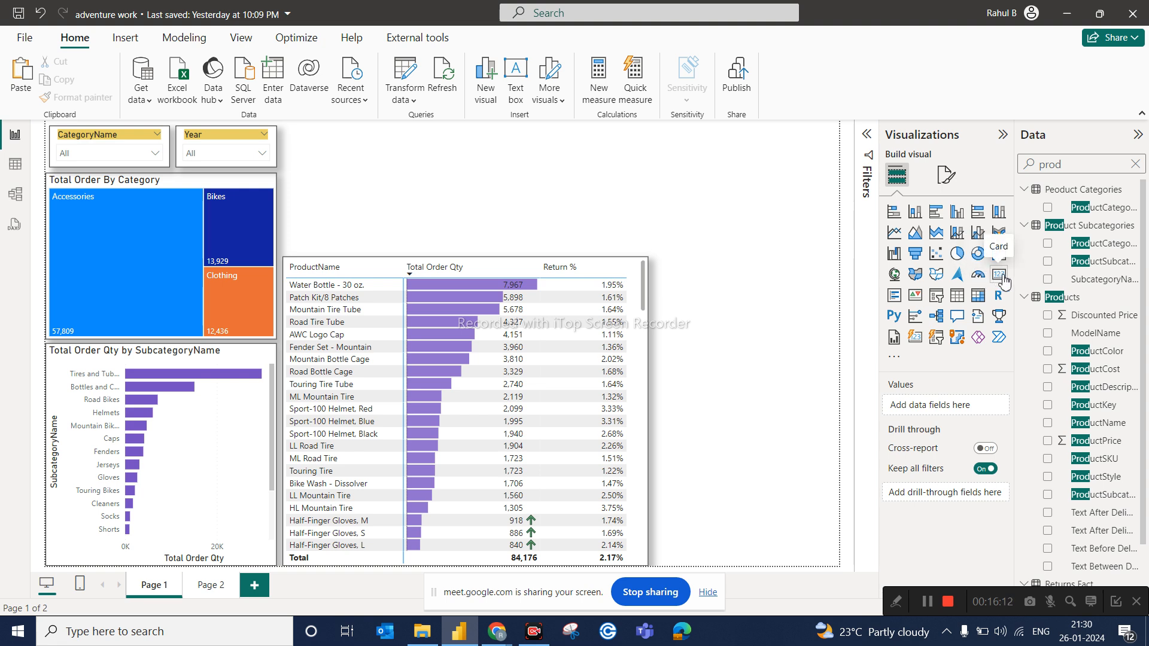
{"action": "left_click", "coordinate": [916, 296]}
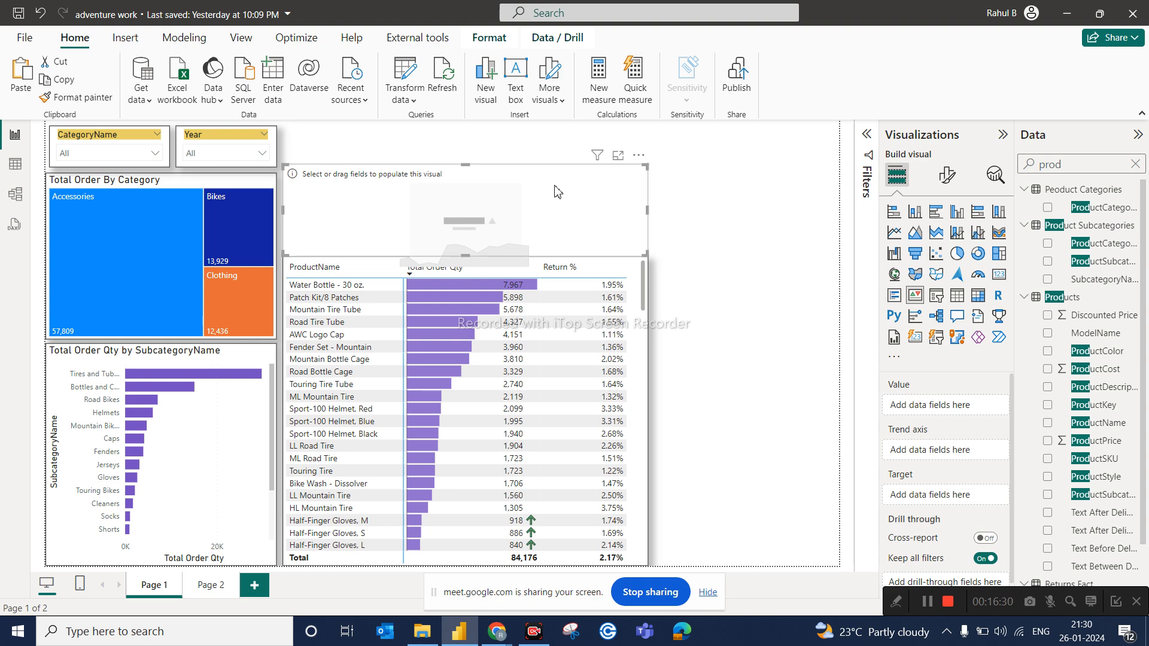
{"action": "left_click_drag", "start_coordinate": [554, 195], "coordinate": [549, 169]}
{"action": "right_click", "coordinate": [550, 163]}
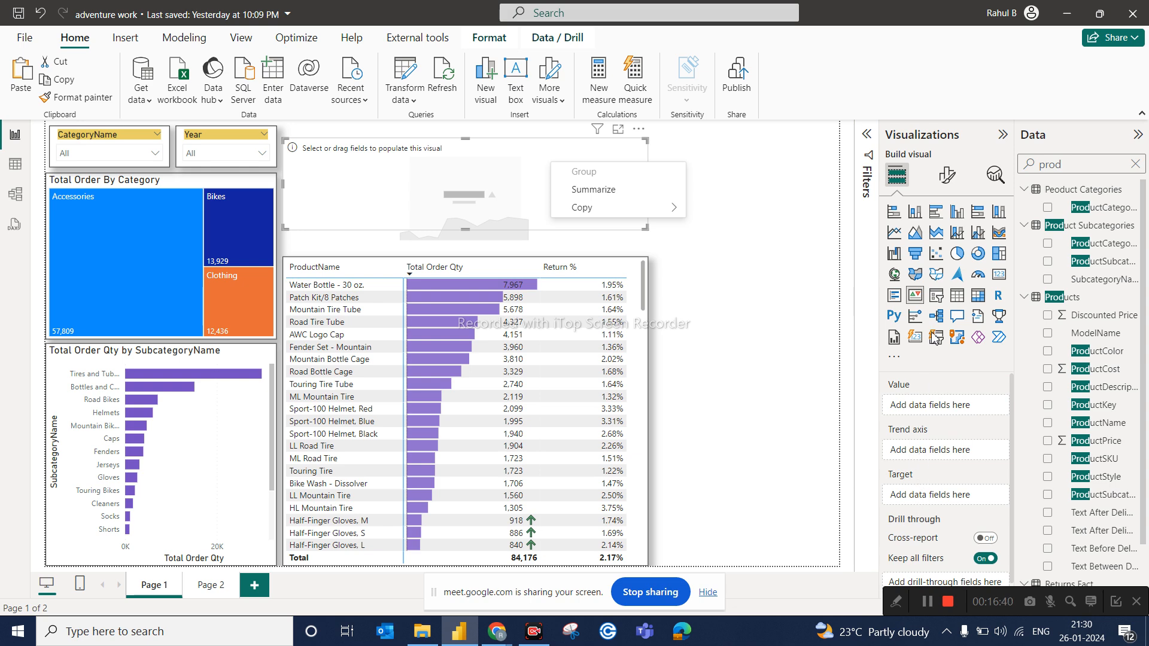
Search the fields for "tota" and add the Total Order Qty measure as the KPI's value.
{"action": "double_click", "coordinate": [1071, 164]}
{"action": "type", "text": "tota"}
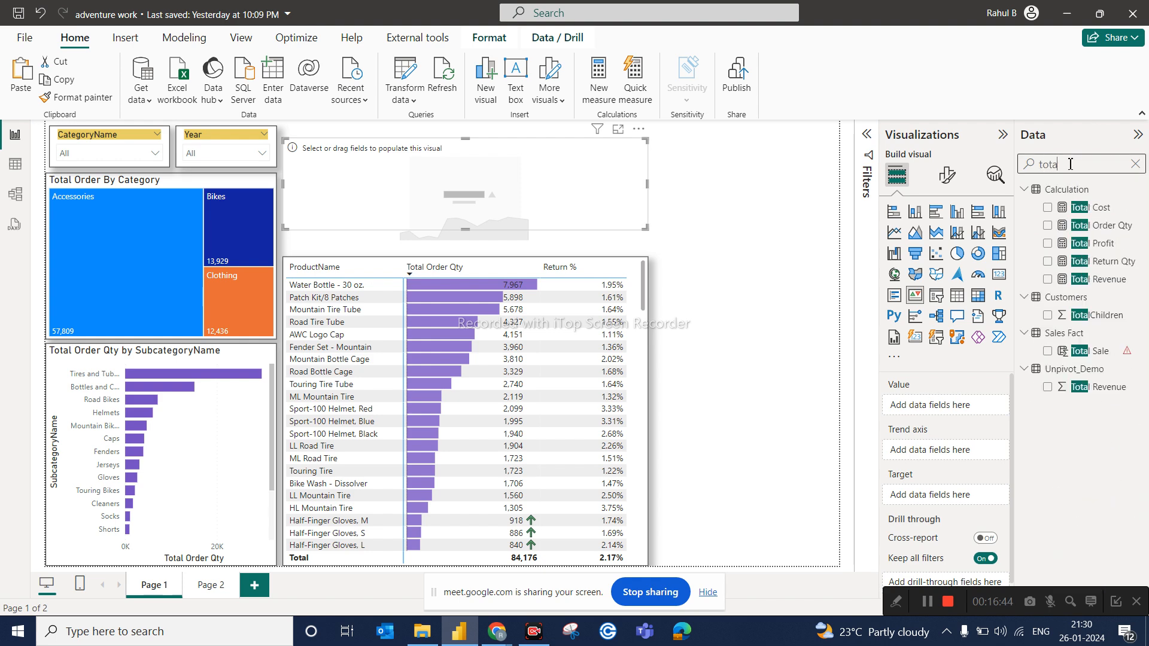
{"action": "left_click_drag", "start_coordinate": [1107, 226], "coordinate": [942, 406]}
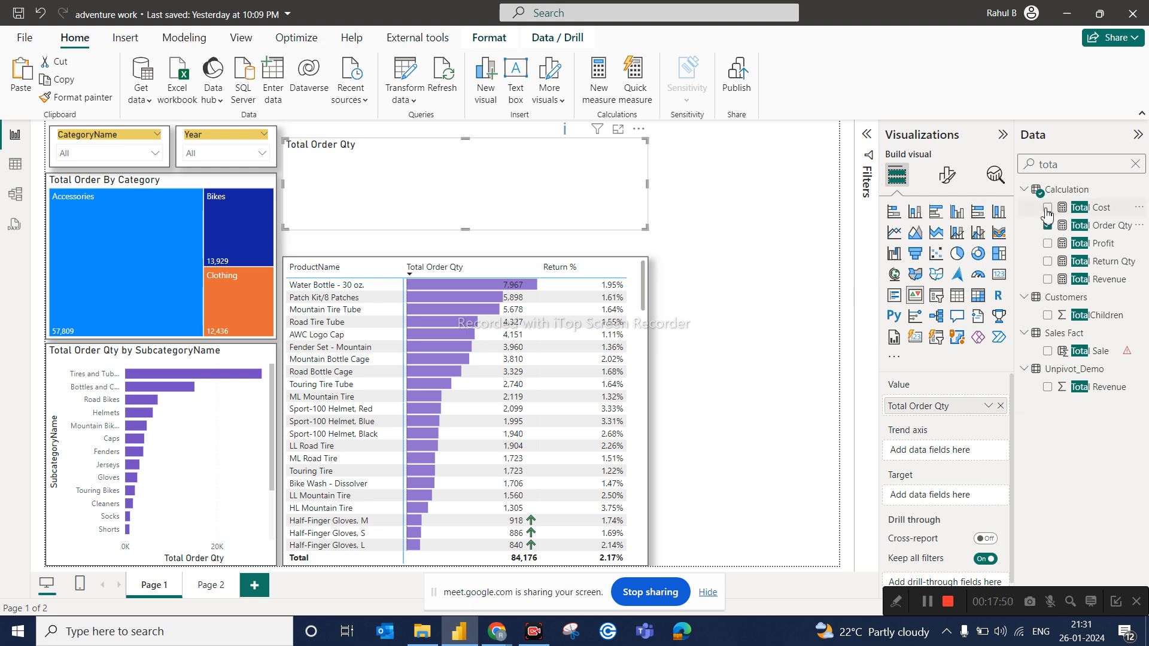
Create a measure in the Calculation table named Total Order Qty PY, starting its formula with CALCULATE([Total Order Qty],.
{"action": "left_click", "coordinate": [1138, 191]}
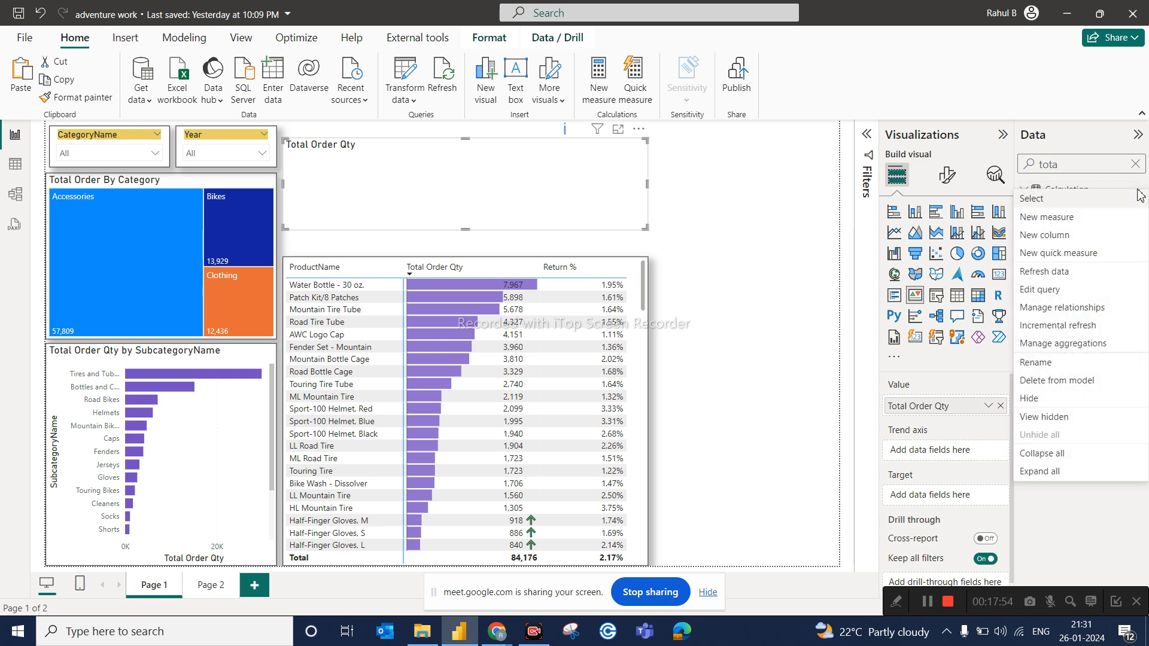
{"action": "left_click", "coordinate": [1059, 219]}
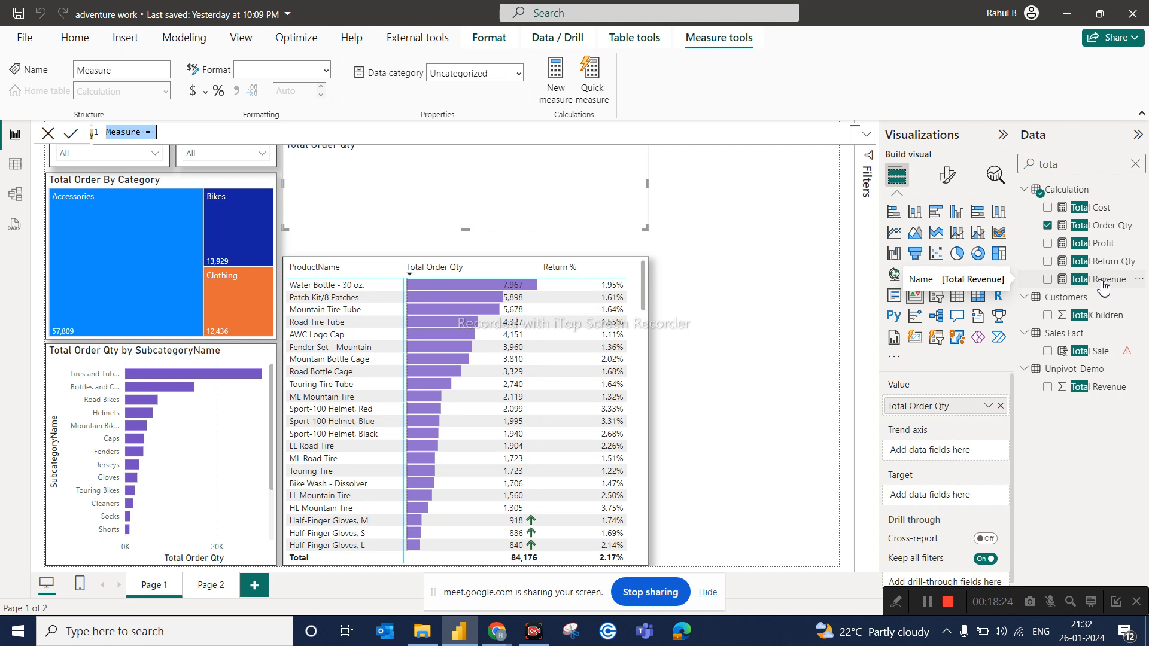
{"action": "type", "text": "Total"}
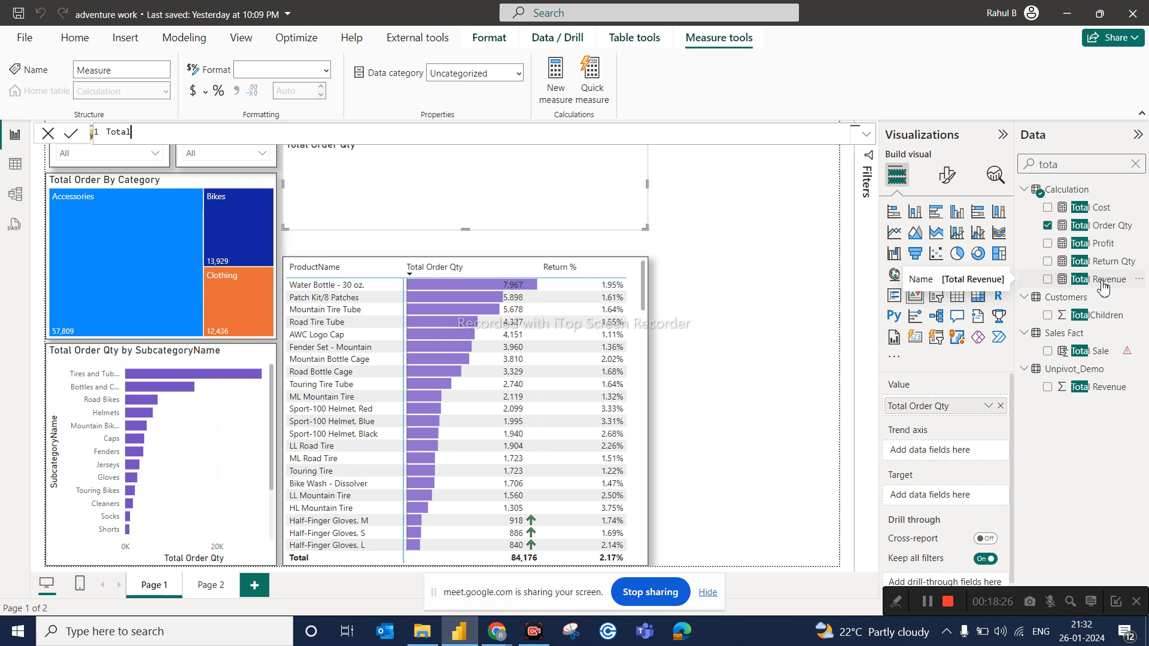
{"action": "type", "text": " Order Qty PY ="}
{"action": "type", "text": "CALCULATE("}
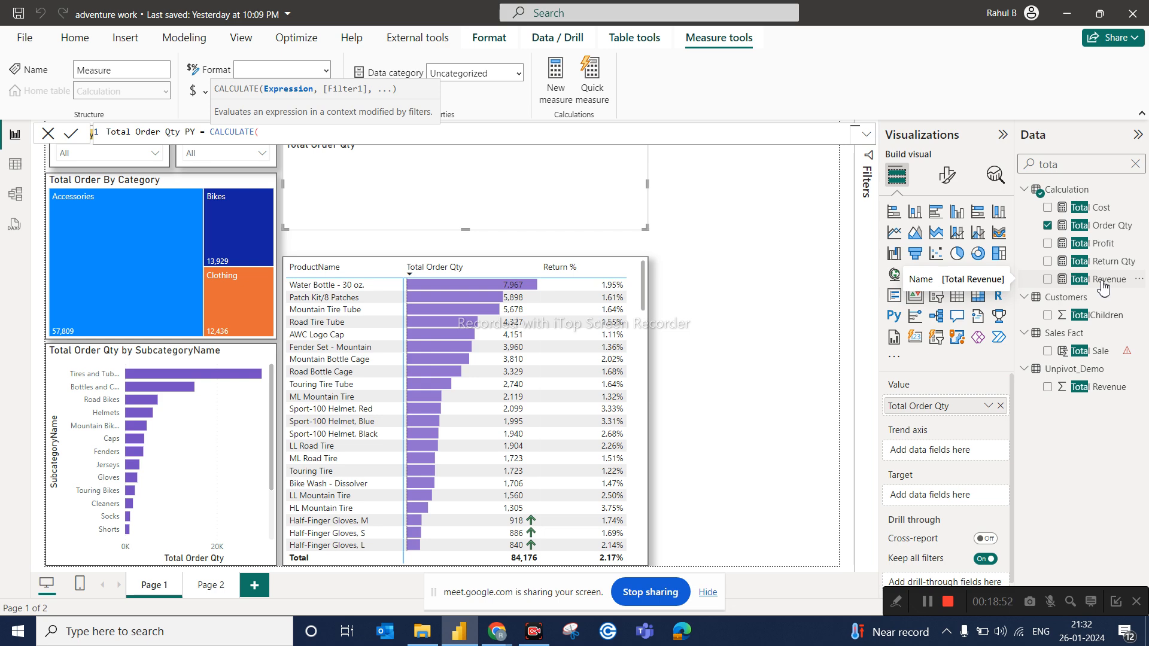
{"action": "type", "text": "tota"}
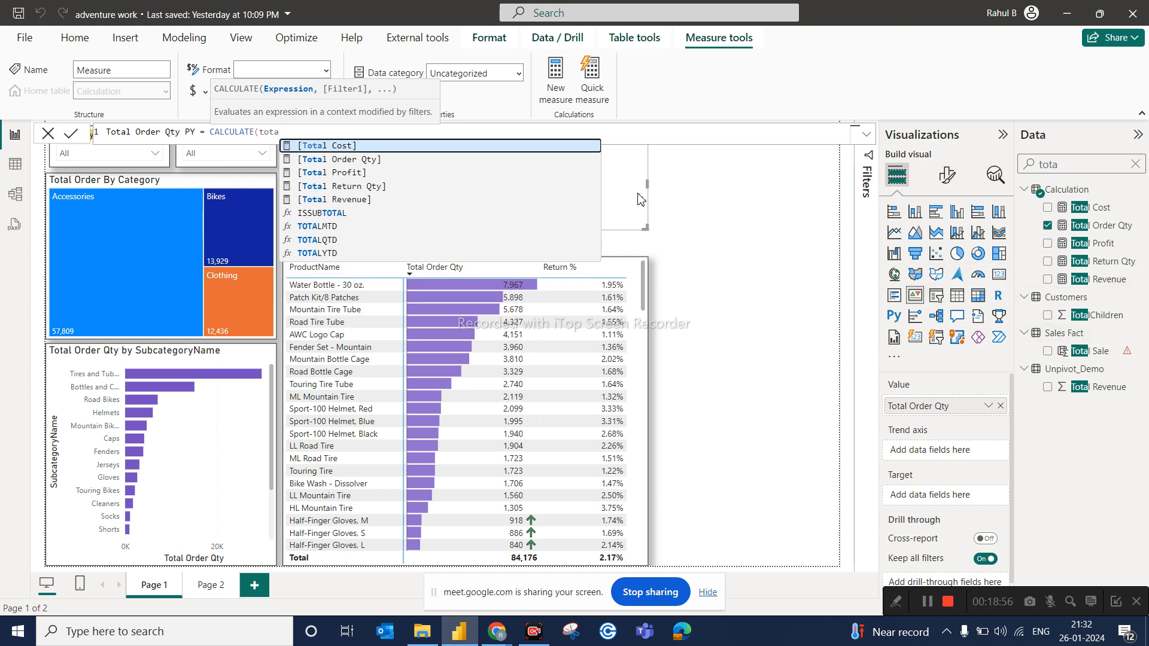
{"action": "left_click", "coordinate": [391, 161]}
{"action": "type", "text": ","}
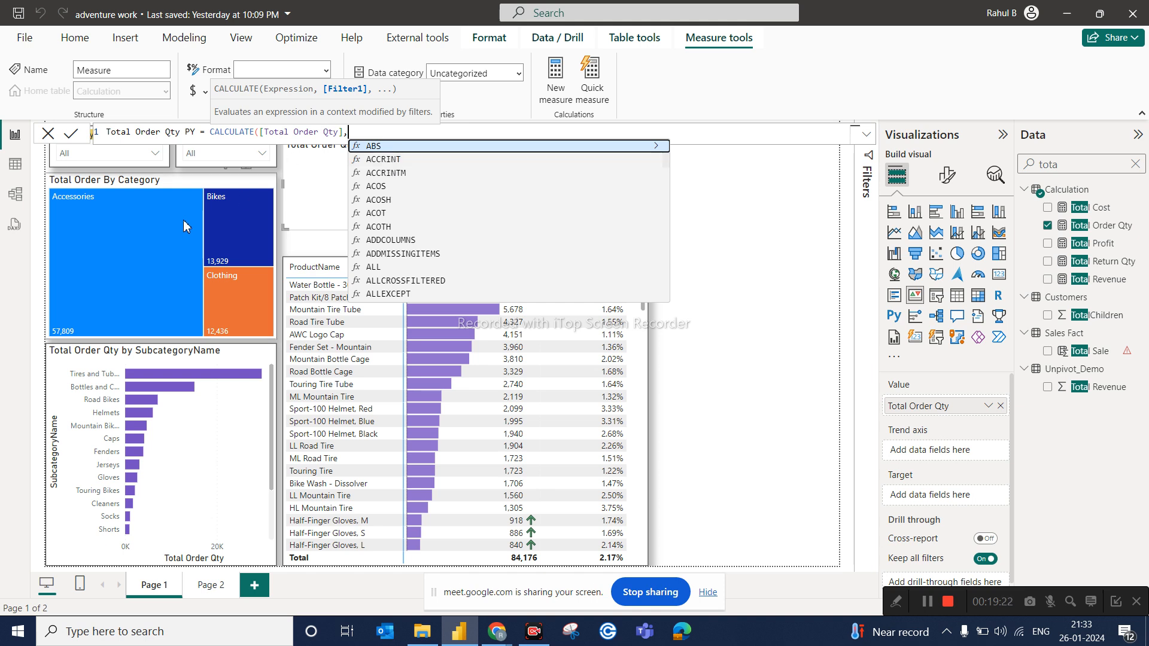
Try the fixed filter 'Calendar'[Year]=2015 as the CALCULATE filter in the Total Order Qty PY formula.
{"action": "mouse_move", "coordinate": [166, 243]}
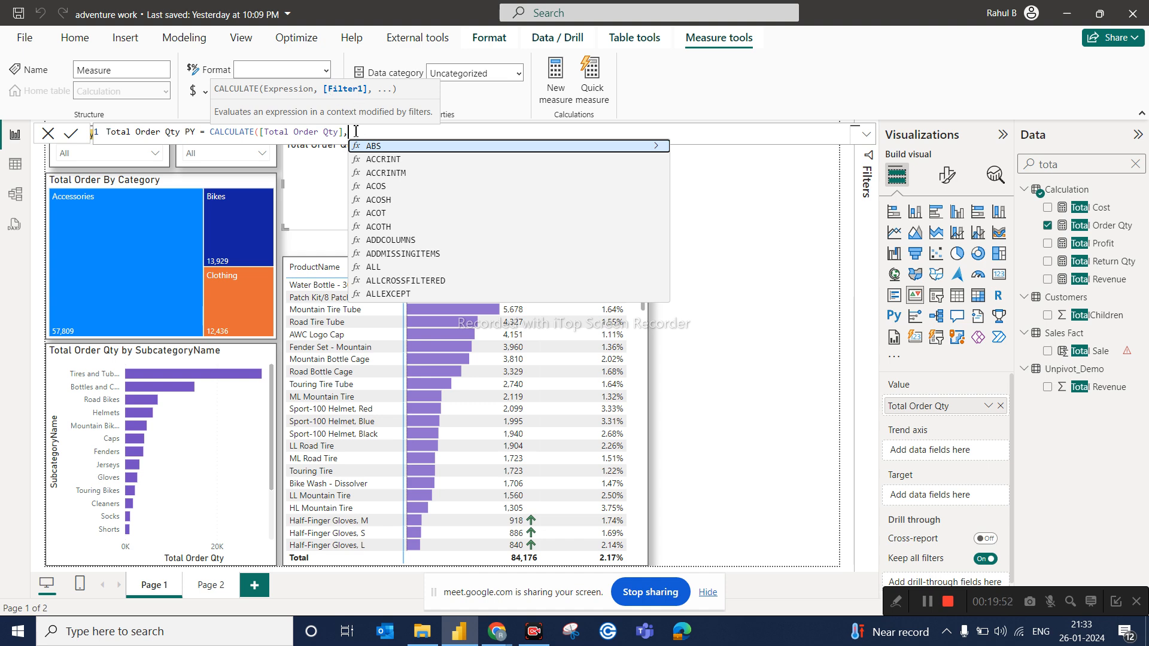
{"action": "type", "text": "cale"}
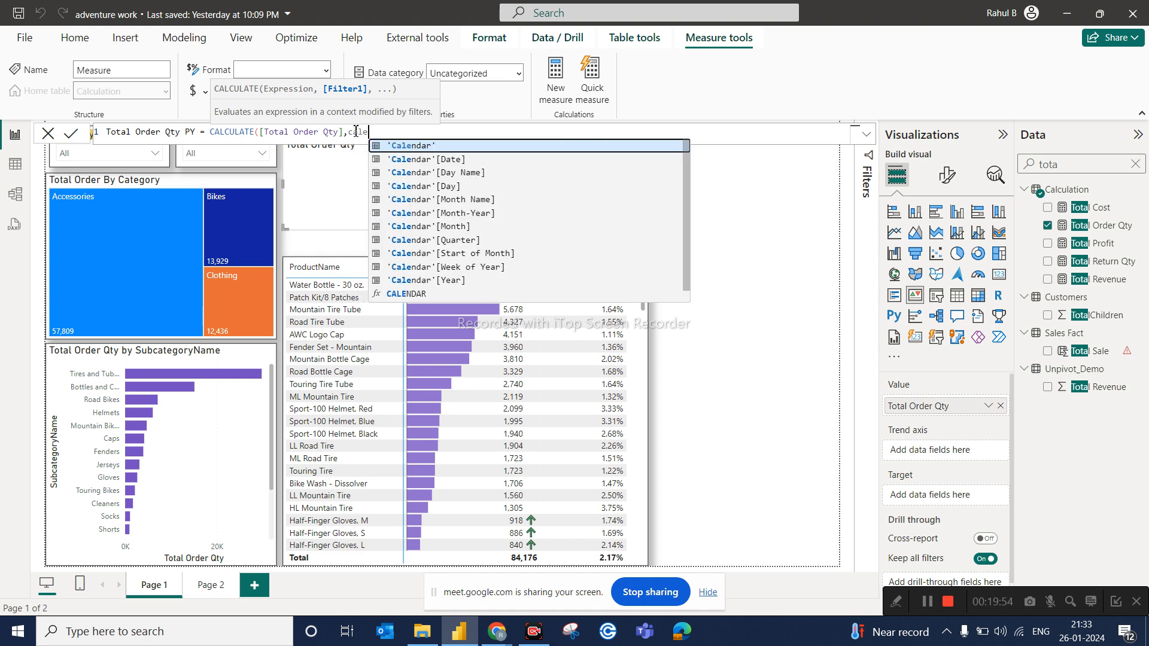
{"action": "left_click", "coordinate": [443, 281]}
{"action": "type", "text": "=2015"}
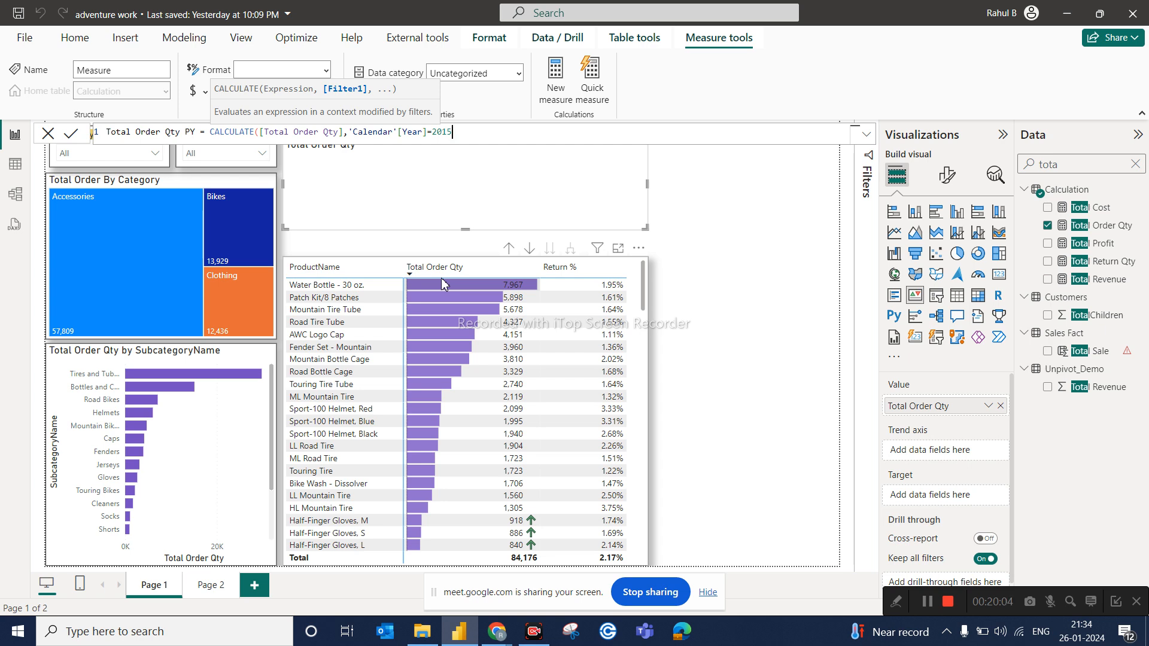
{"action": "type", "text": ")"}
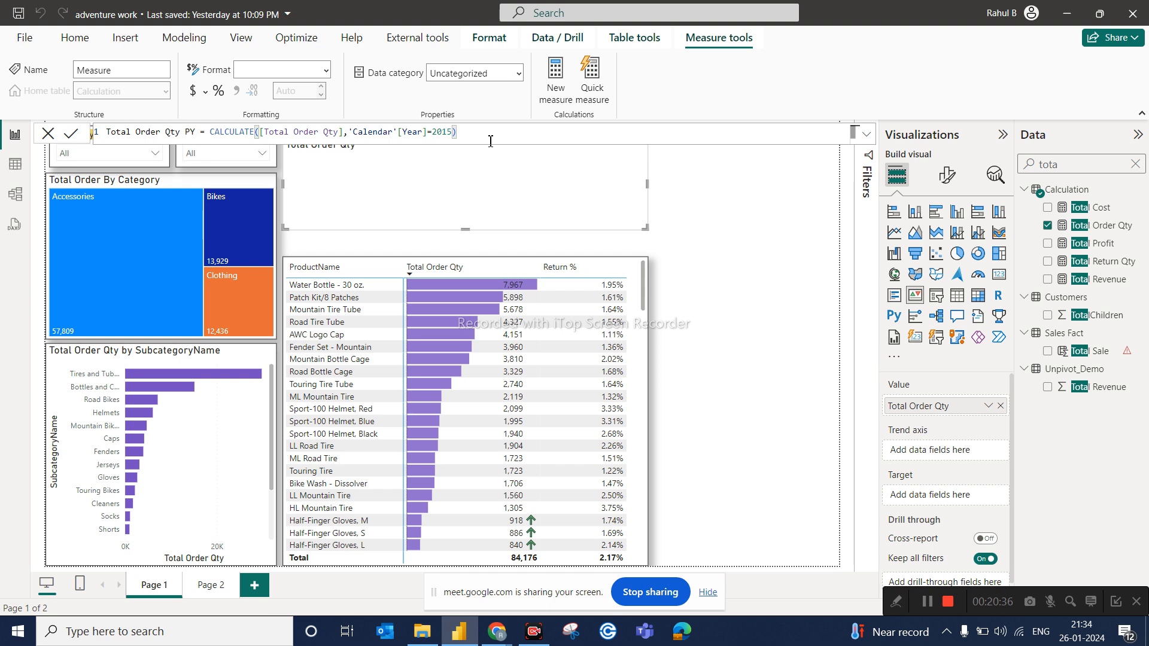
Erase the 'Calendar'[Year]=2015 filter from the measure formula, back to the comma after [Total Order Qty].
{"action": "key", "text": "BackSpace"}
{"action": "key", "text": "BackSpace"}
{"action": "key", "text": "BackSpace"}
{"action": "key", "text": "BackSpace"}
{"action": "key", "text": "BackSpace"}
{"action": "key", "text": "BackSpace"}
{"action": "key", "text": "BackSpace"}
{"action": "key", "text": "BackSpace"}
{"action": "key", "text": "BackSpace"}
{"action": "key", "text": "BackSpace"}
{"action": "key", "text": "BackSpace"}
{"action": "key", "text": "BackSpace"}
{"action": "key", "text": "BackSpace"}
{"action": "key", "text": "BackSpace"}
{"action": "key", "text": "BackSpace"}
{"action": "key", "text": "BackSpace"}
{"action": "key", "text": "BackSpace"}
{"action": "key", "text": "BackSpace"}
{"action": "key", "text": "BackSpace"}
{"action": "key", "text": "BackSpace"}
{"action": "key", "text": "BackSpace"}
{"action": "key", "text": "BackSpace"}
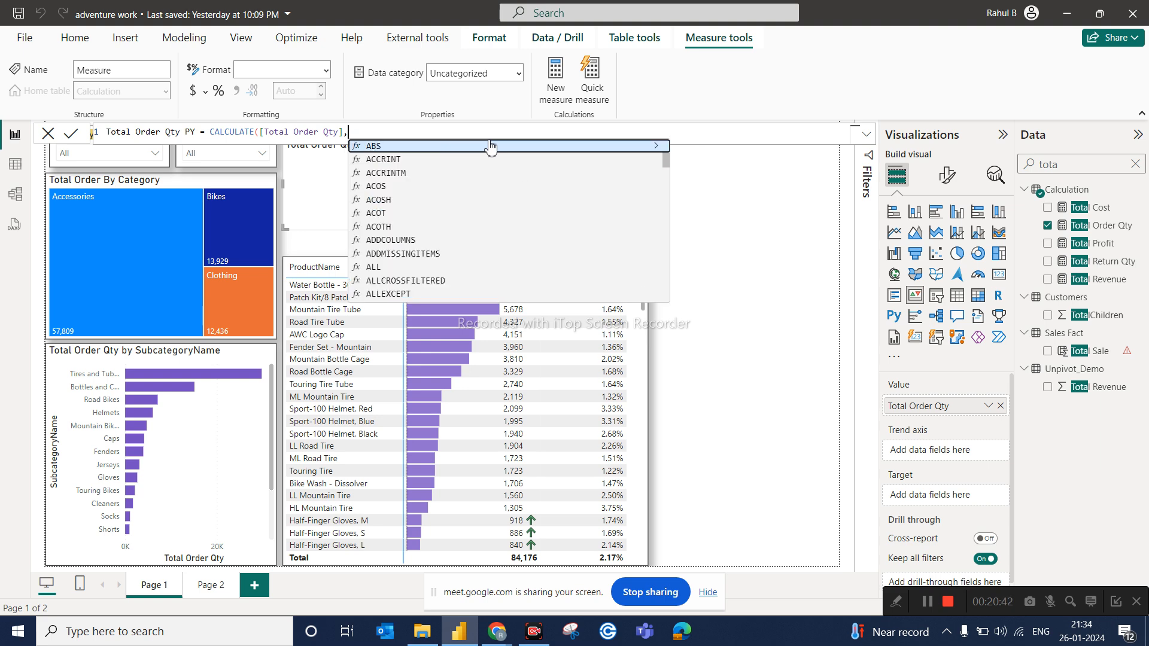
Complete the Total Order Qty PY formula with the filter DATEADD('Calendar'[Date],-1,YEAR)) and commit the measure.
{"action": "type", "text": "day"}
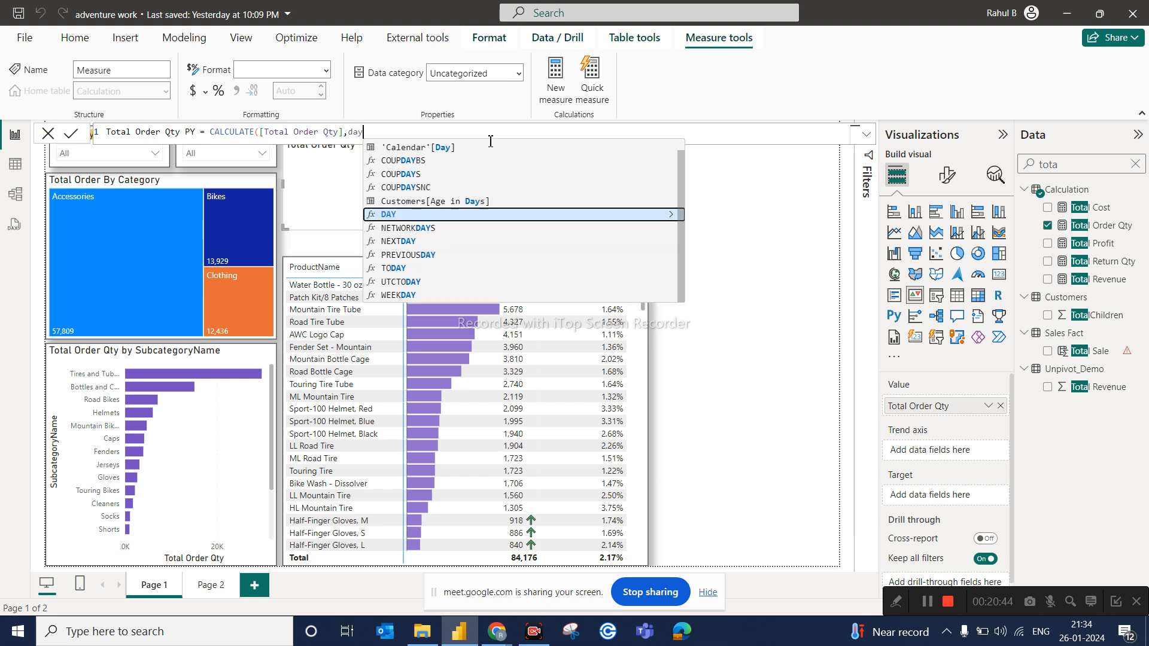
{"action": "key", "text": "BackSpace"}
{"action": "type", "text": "tead"}
{"action": "left_click", "coordinate": [490, 147]}
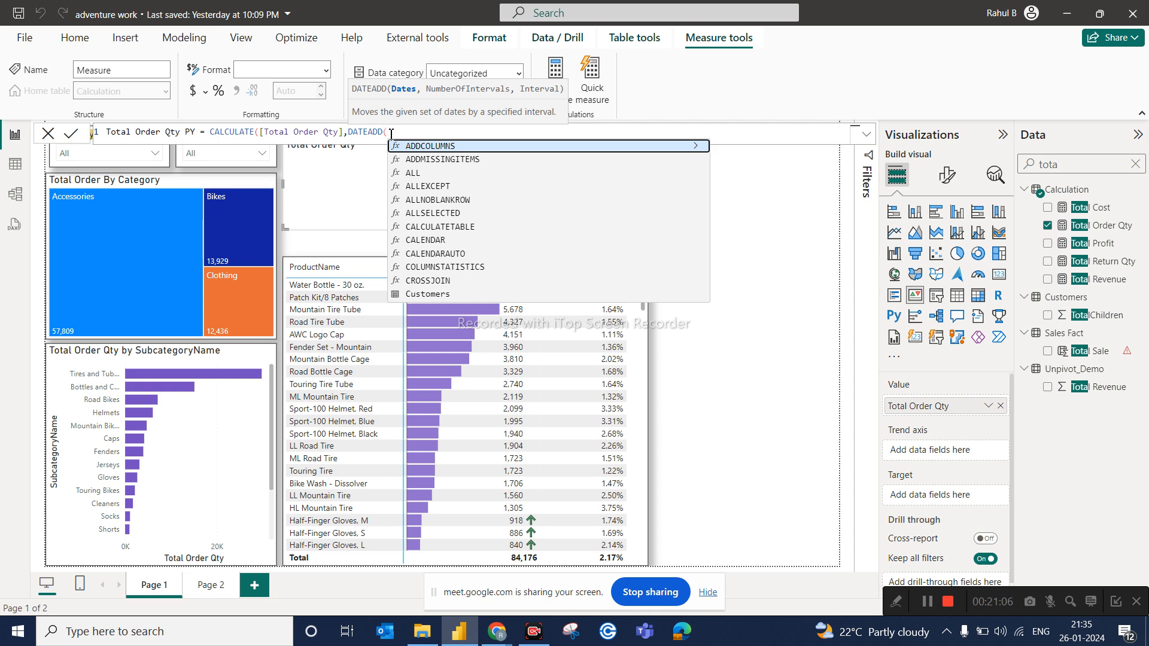
{"action": "type", "text": "cale"}
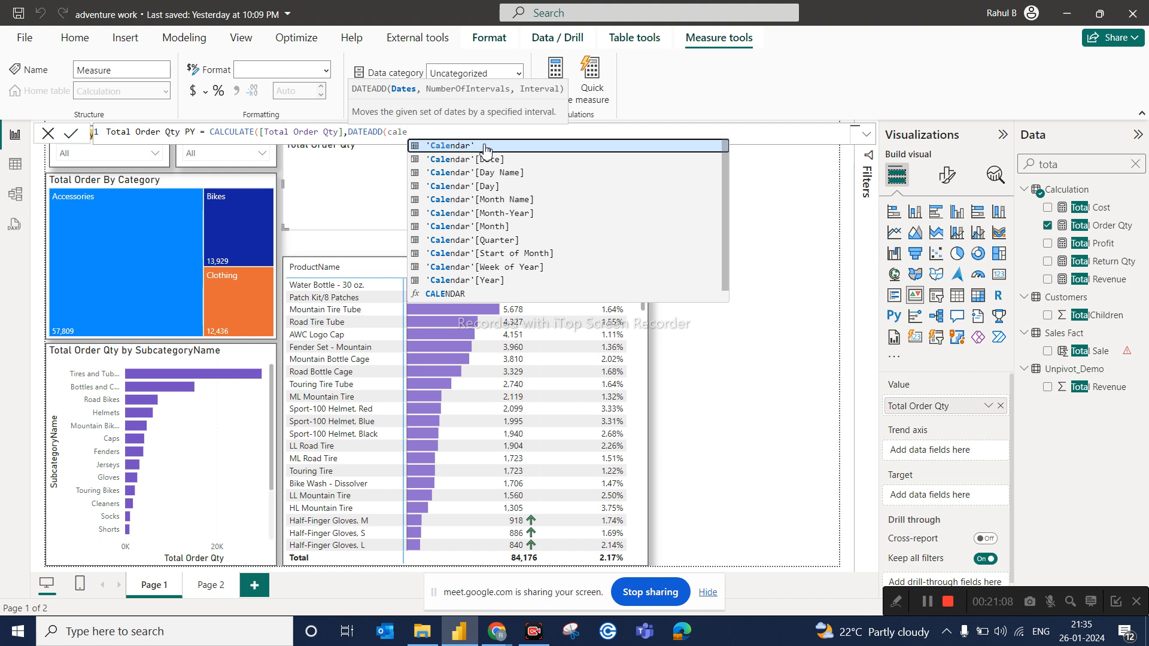
{"action": "left_click", "coordinate": [483, 160]}
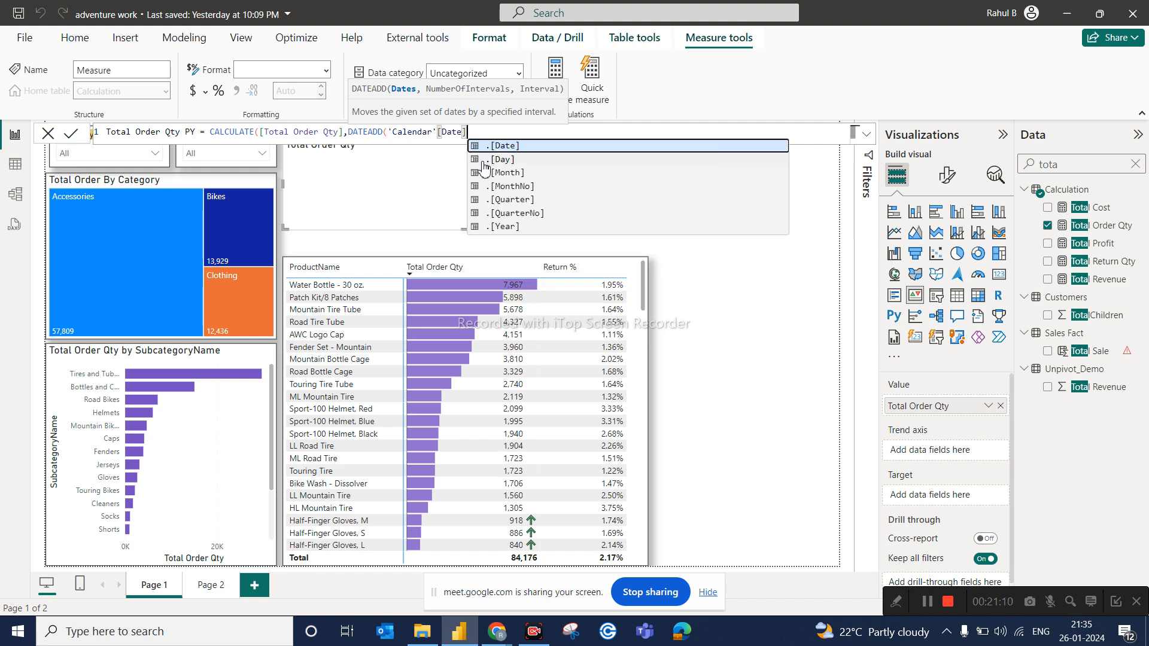
{"action": "type", "text": ","}
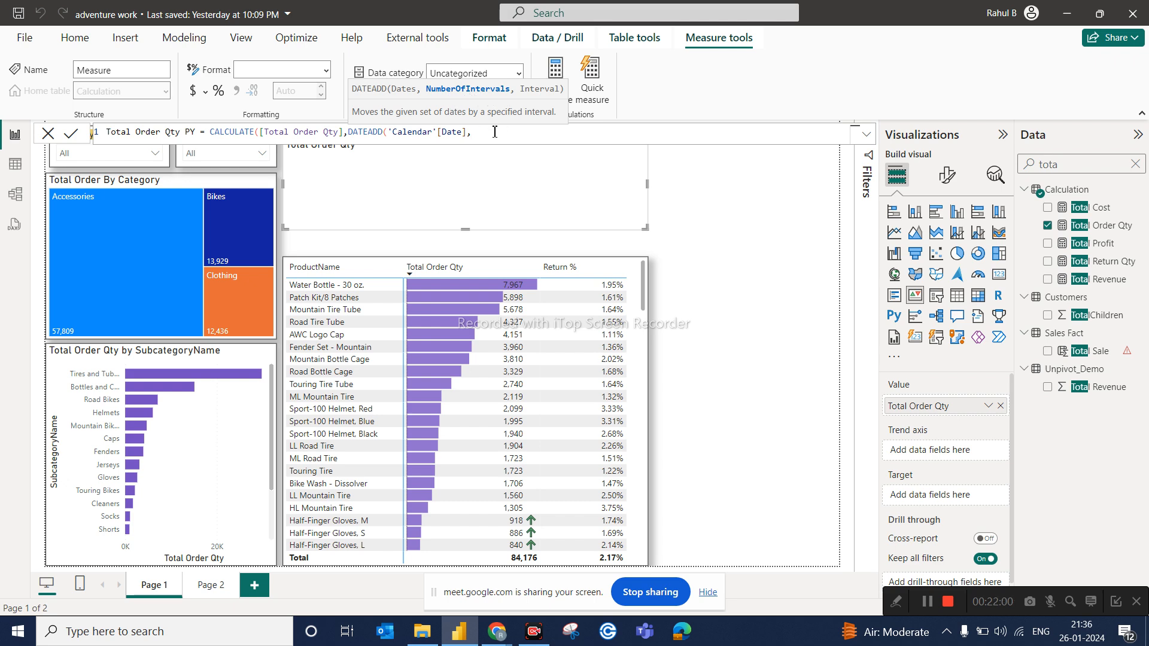
{"action": "type", "text": "1,"}
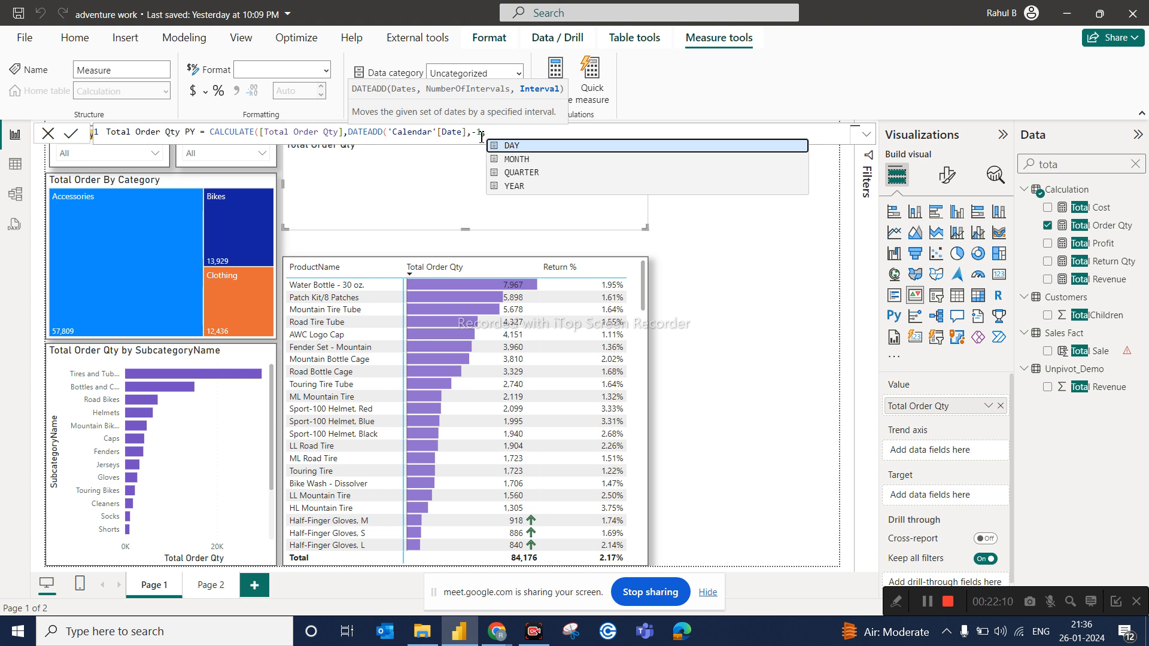
{"action": "left_click", "coordinate": [517, 186]}
{"action": "type", "text": "))"}
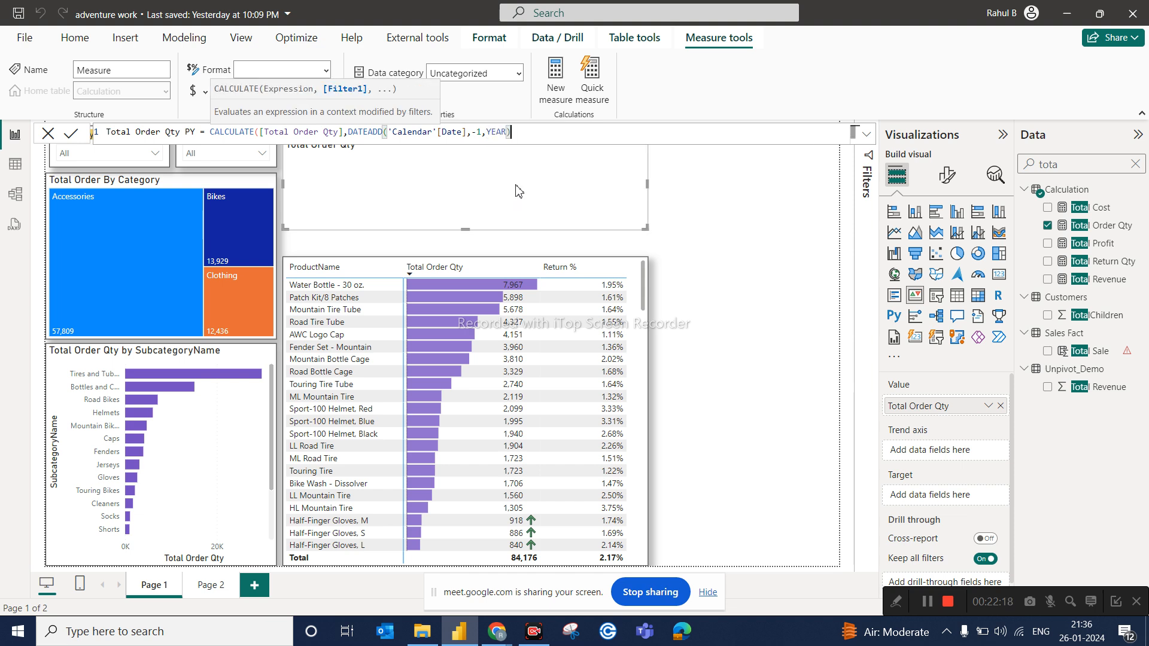
{"action": "key", "text": "Return"}
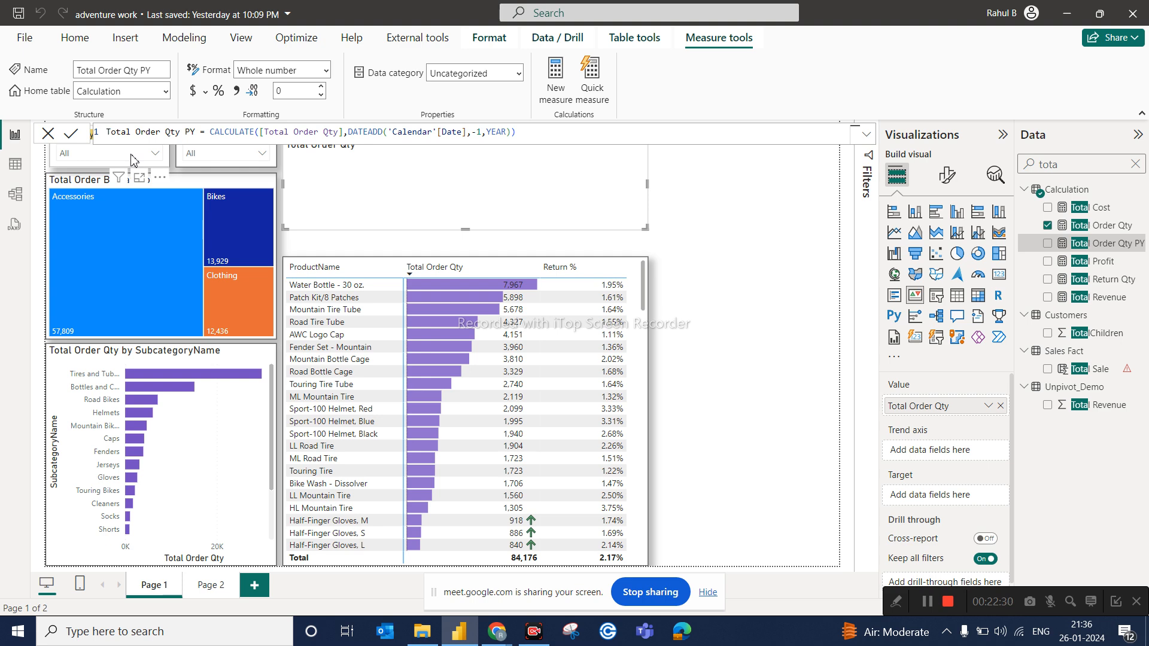
Delete the Total Order Qty column chart from Page 2.
{"action": "left_click", "coordinate": [744, 204]}
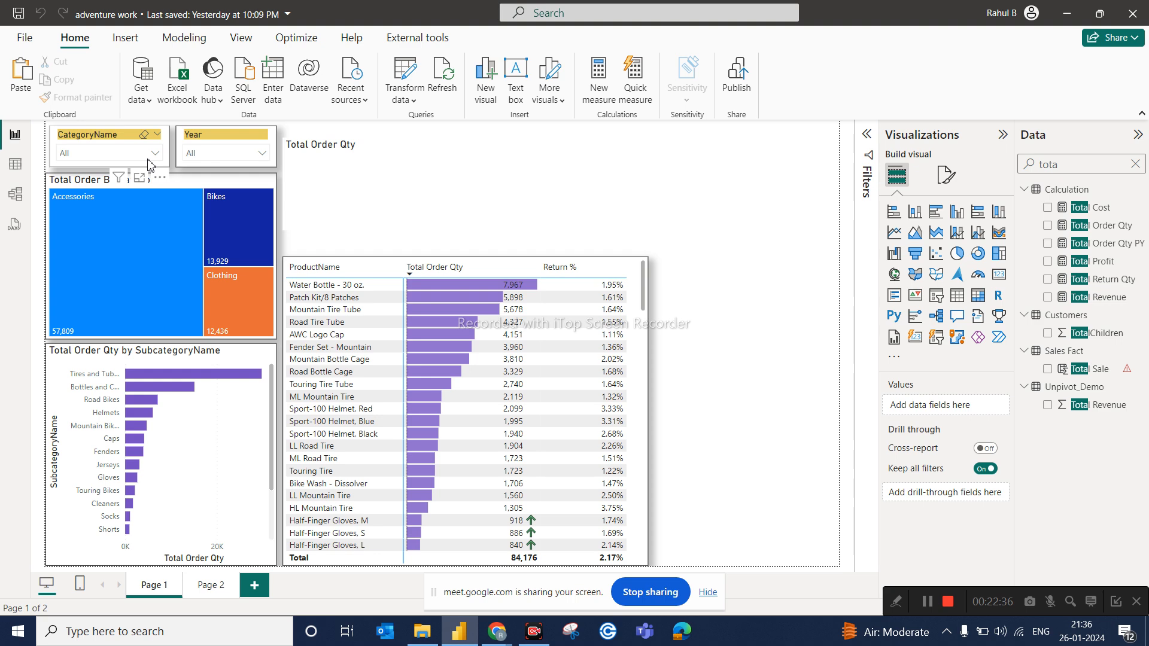
{"action": "left_click", "coordinate": [209, 586]}
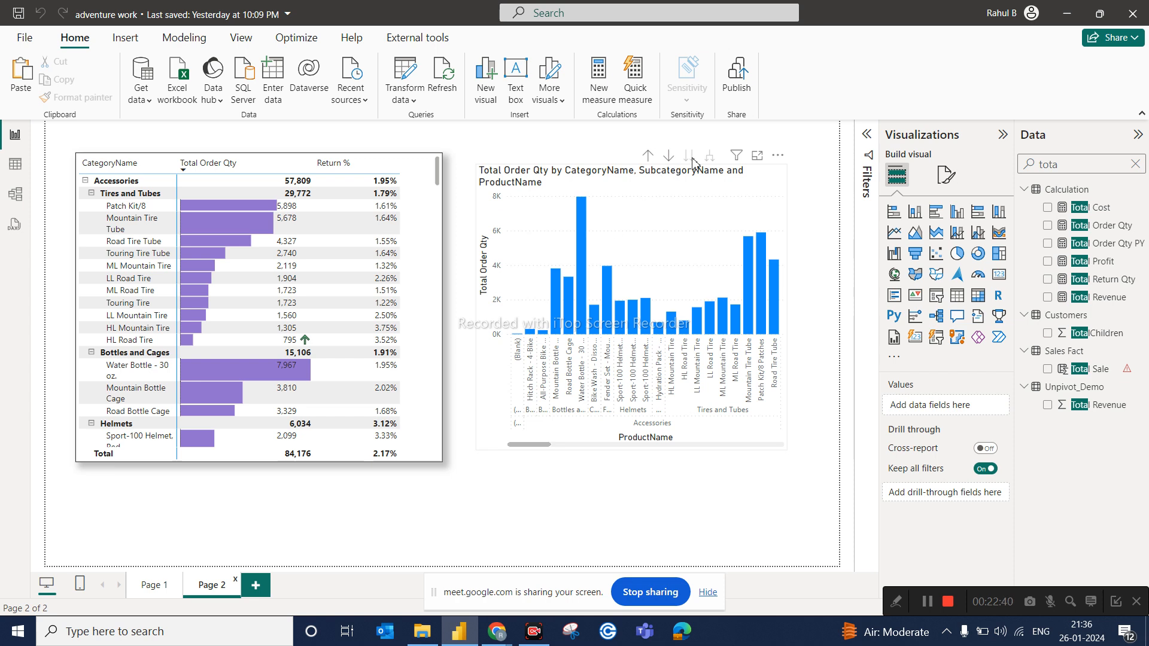
{"action": "left_click", "coordinate": [740, 181]}
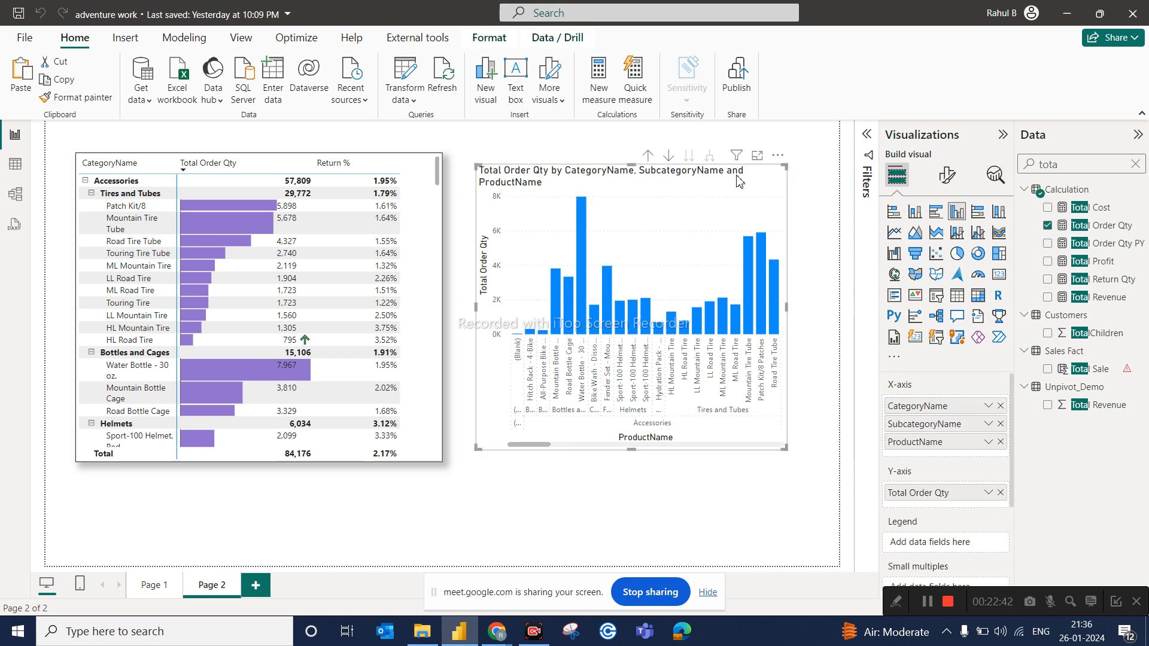
{"action": "key", "text": "Delete"}
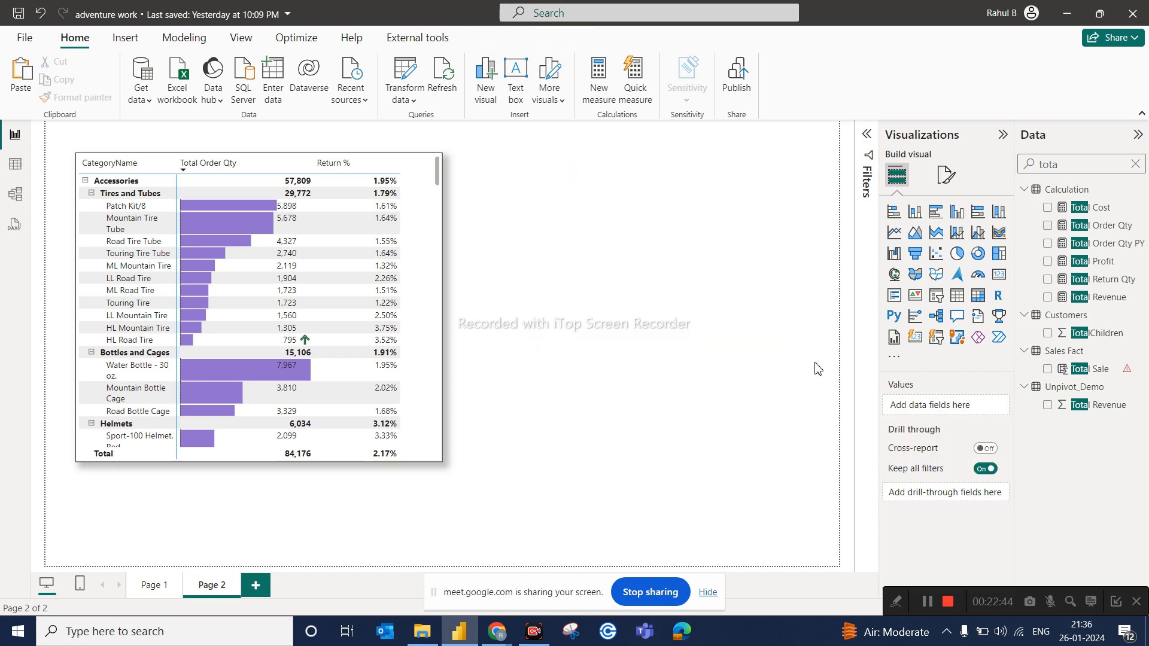
Review the Total Order Qty PY measure's formula alongside Page 1, close the formula, and return to Page 2.
{"action": "left_click", "coordinate": [1094, 245]}
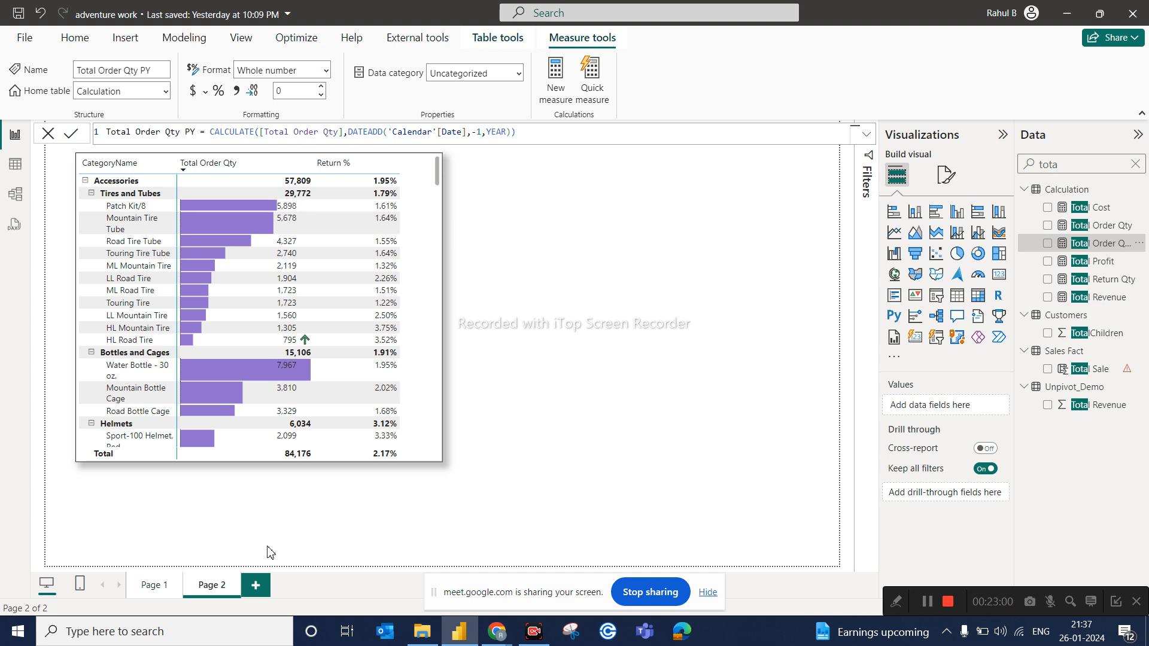
{"action": "left_click", "coordinate": [155, 585]}
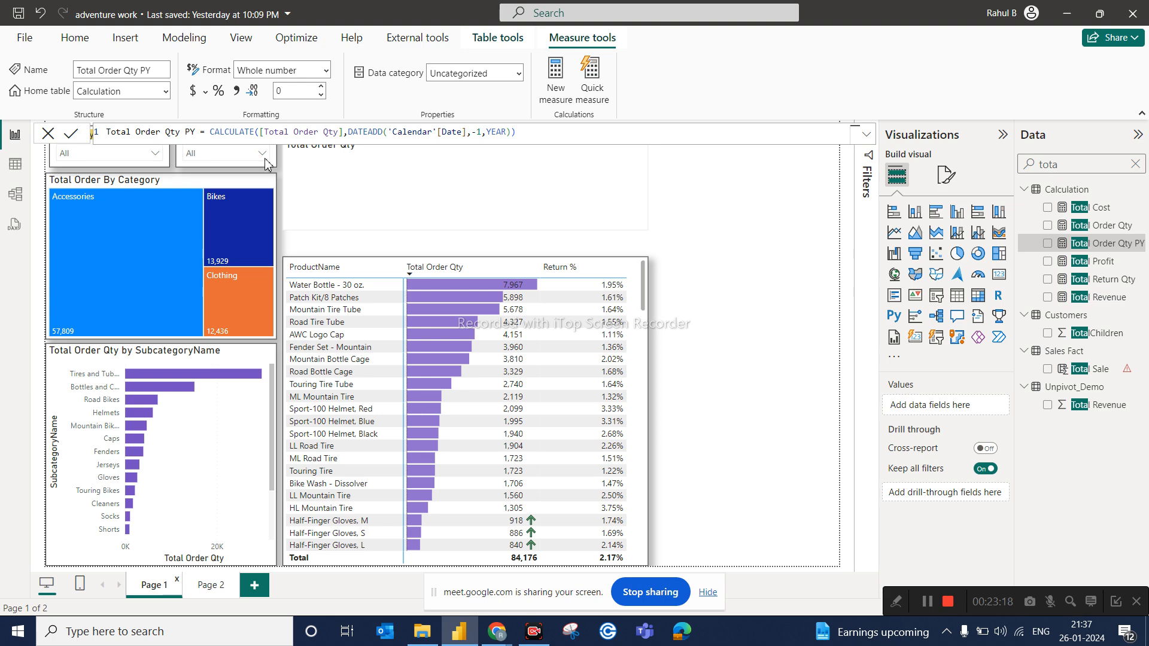
{"action": "left_click", "coordinate": [48, 137]}
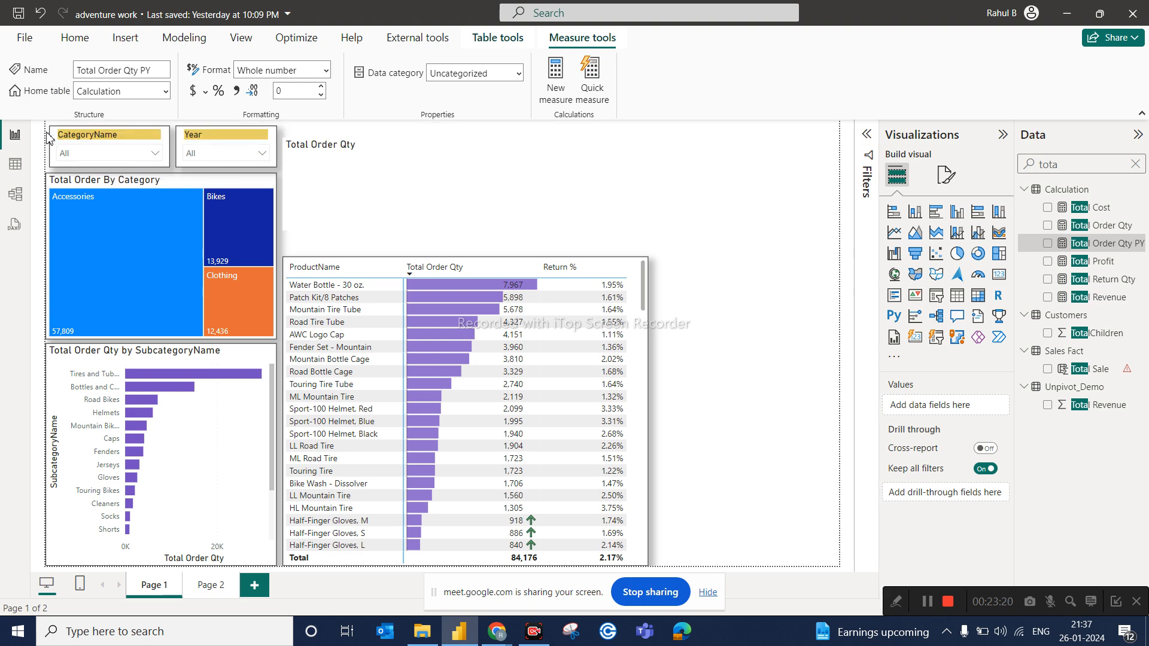
{"action": "left_click", "coordinate": [207, 591]}
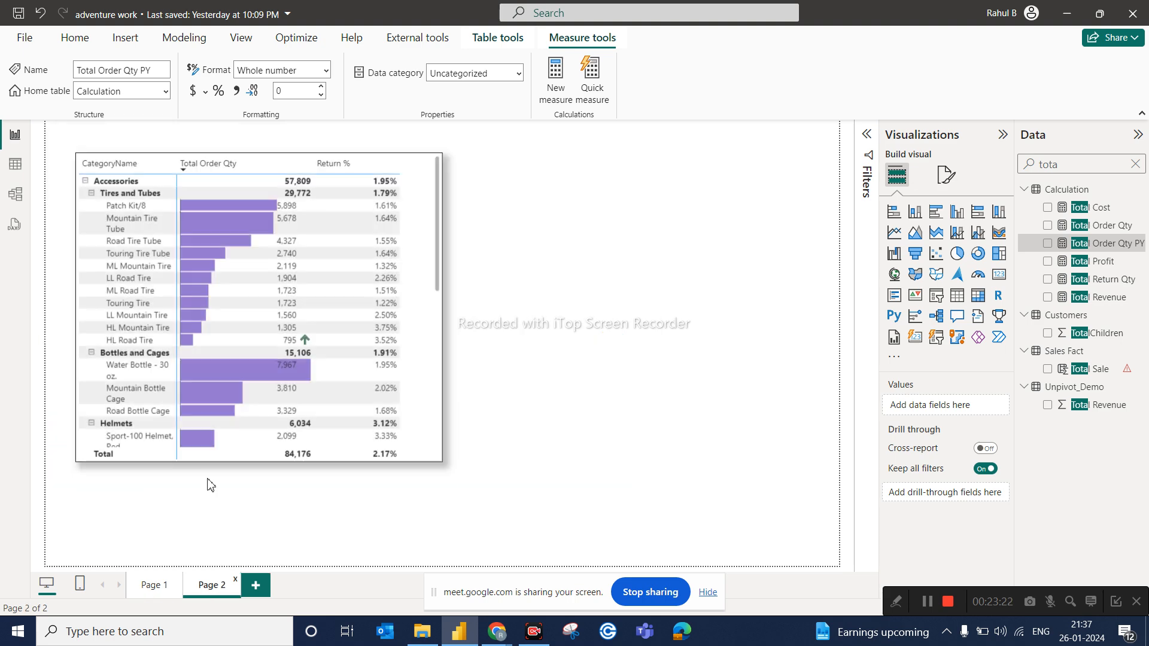
Remove SubcategoryName and CategoryName from the Page 2 matrix's rows, leaving only ProductName.
{"action": "left_click_drag", "start_coordinate": [438, 178], "coordinate": [388, 125]}
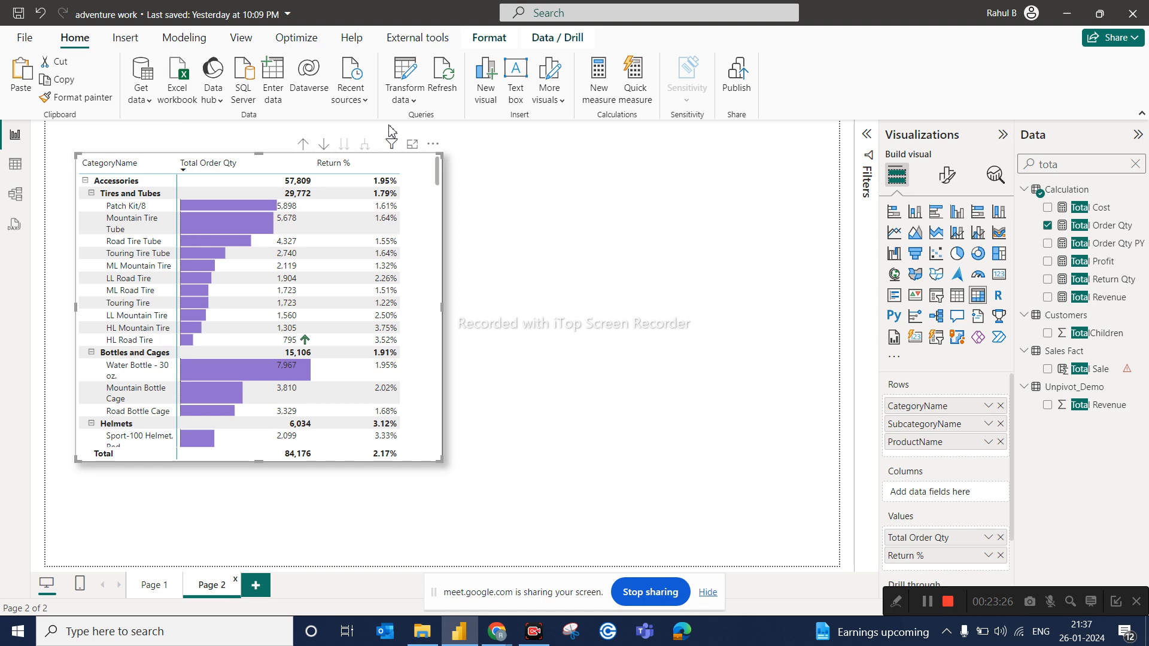
{"action": "left_click", "coordinate": [1000, 423]}
{"action": "left_click", "coordinate": [1000, 406]}
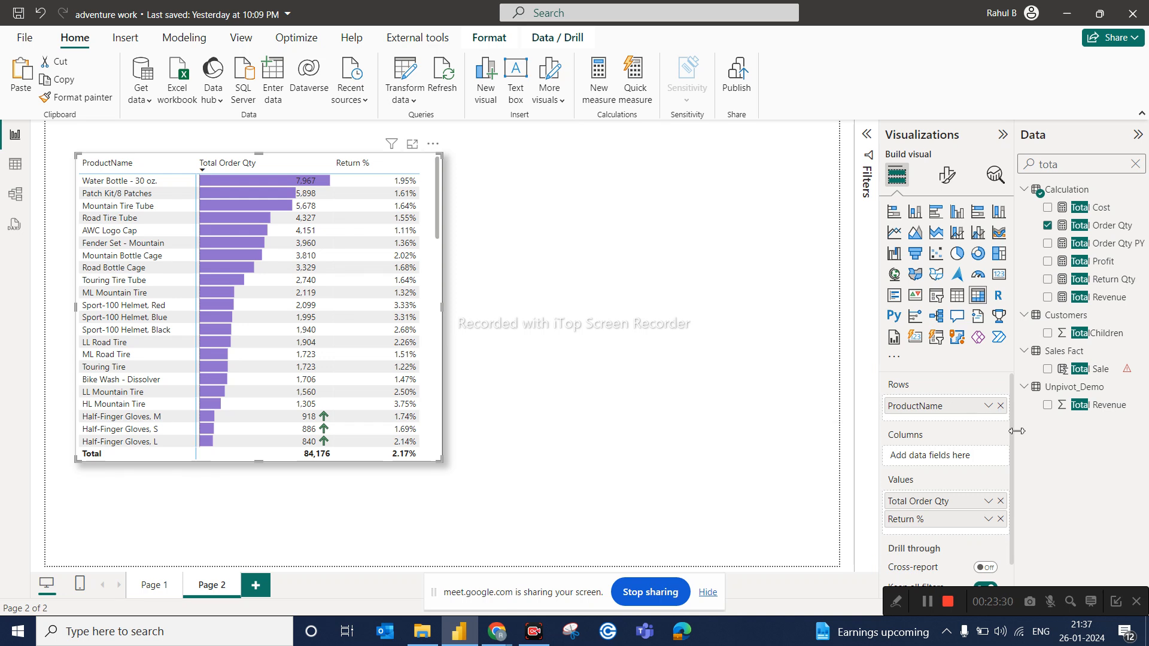
Replace Return % with Total Order Qty PY in the matrix's values and enlarge the matrix.
{"action": "left_click", "coordinate": [1000, 519]}
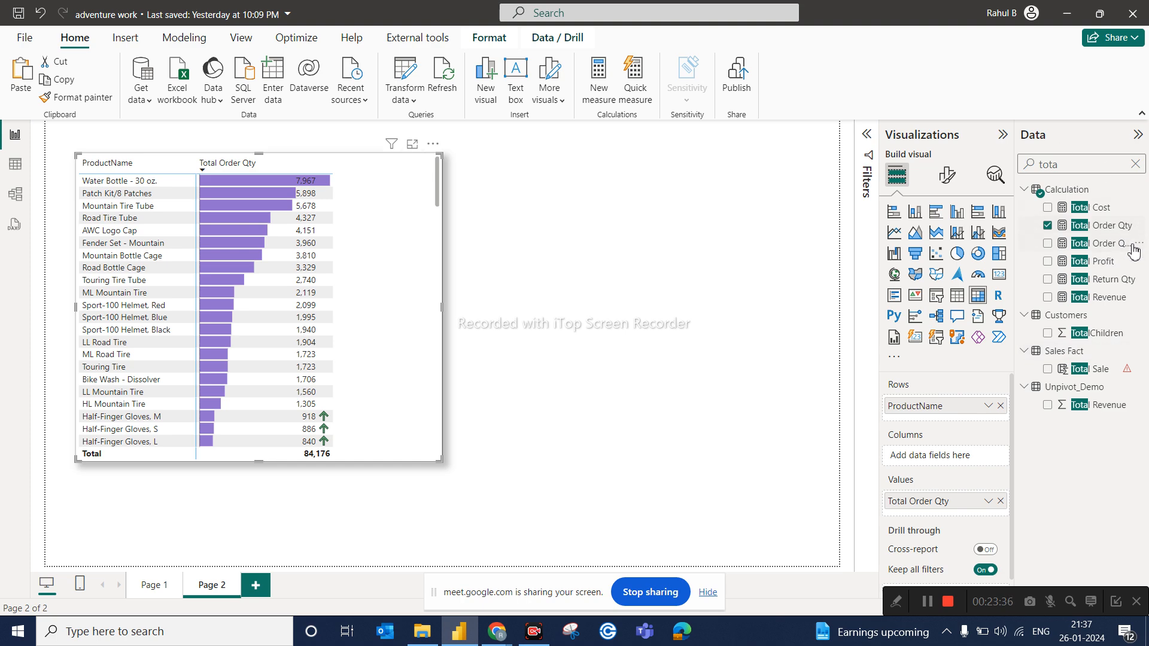
{"action": "left_click_drag", "start_coordinate": [1106, 251], "coordinate": [974, 515]}
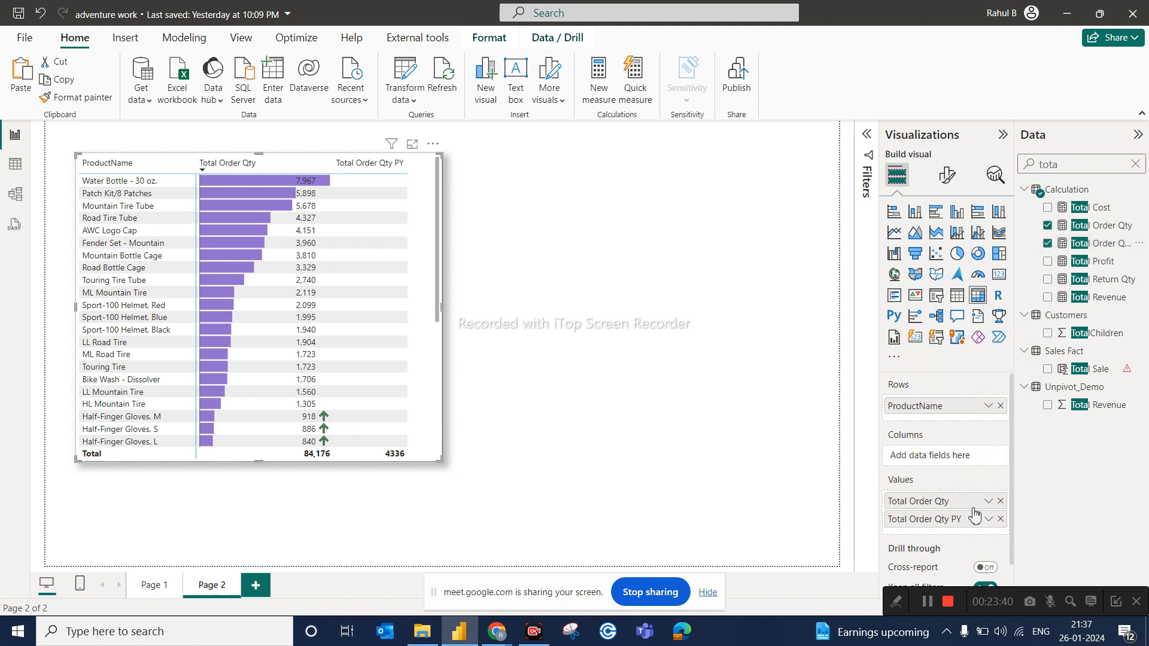
{"action": "left_click_drag", "start_coordinate": [444, 458], "coordinate": [634, 496]}
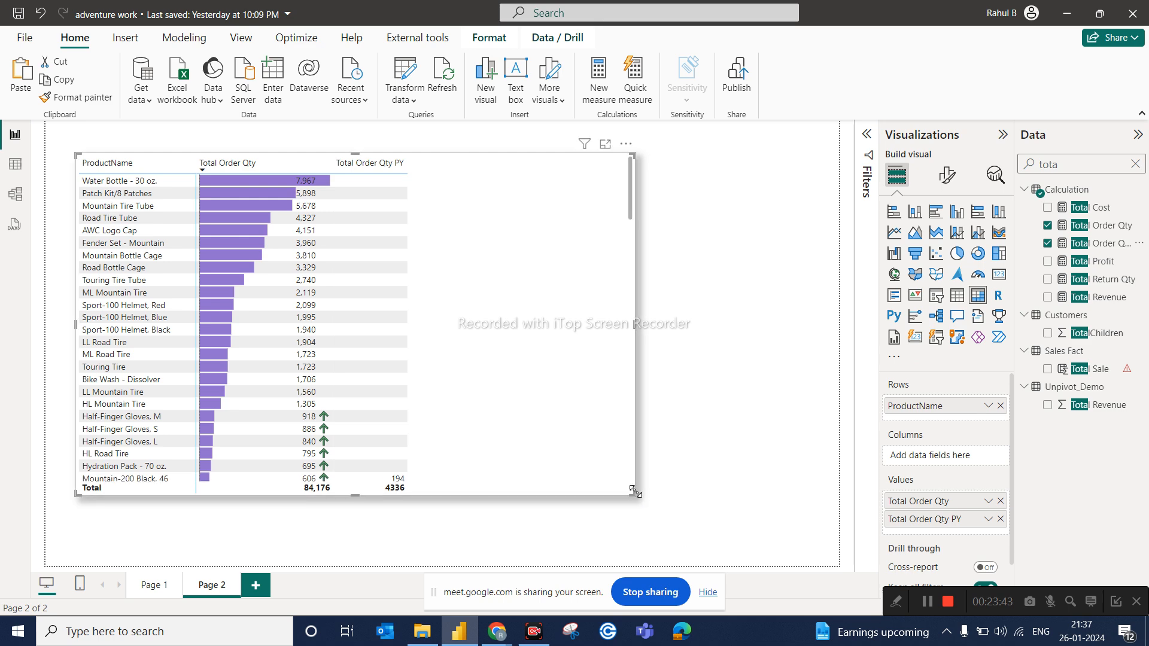
Replace ProductName in the matrix's rows with the Calendar table's Date hierarchy, excluding its Day level.
{"action": "left_click", "coordinate": [1001, 405]}
{"action": "double_click", "coordinate": [1070, 164]}
{"action": "type", "text": "cale"}
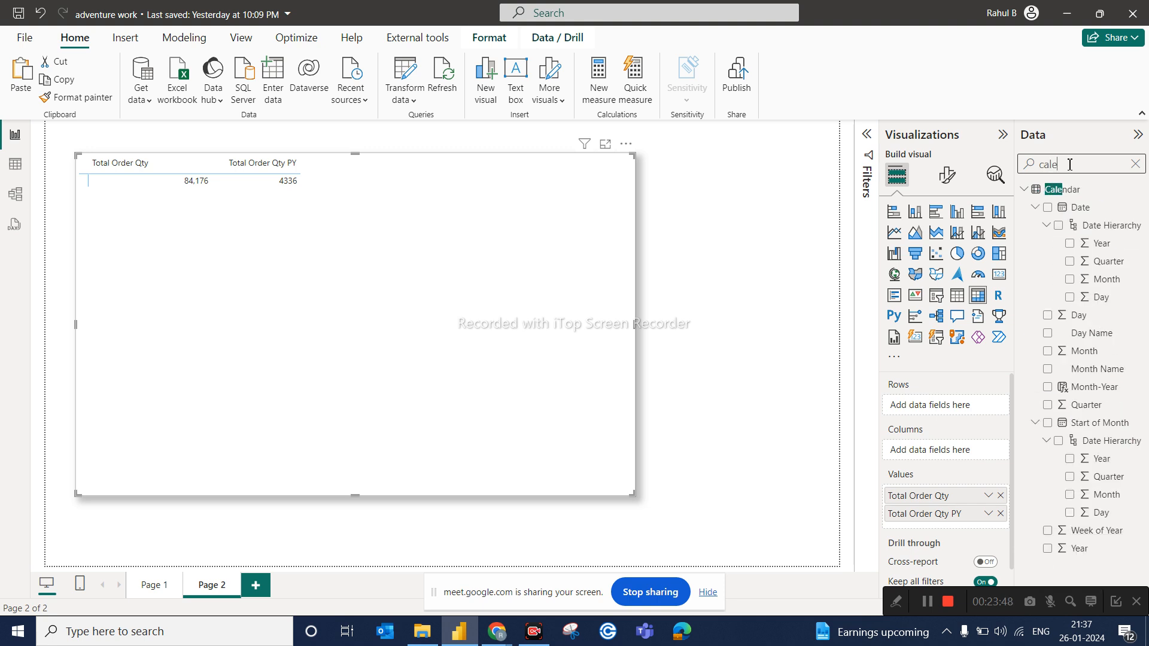
{"action": "left_click_drag", "start_coordinate": [1080, 207], "coordinate": [955, 417]}
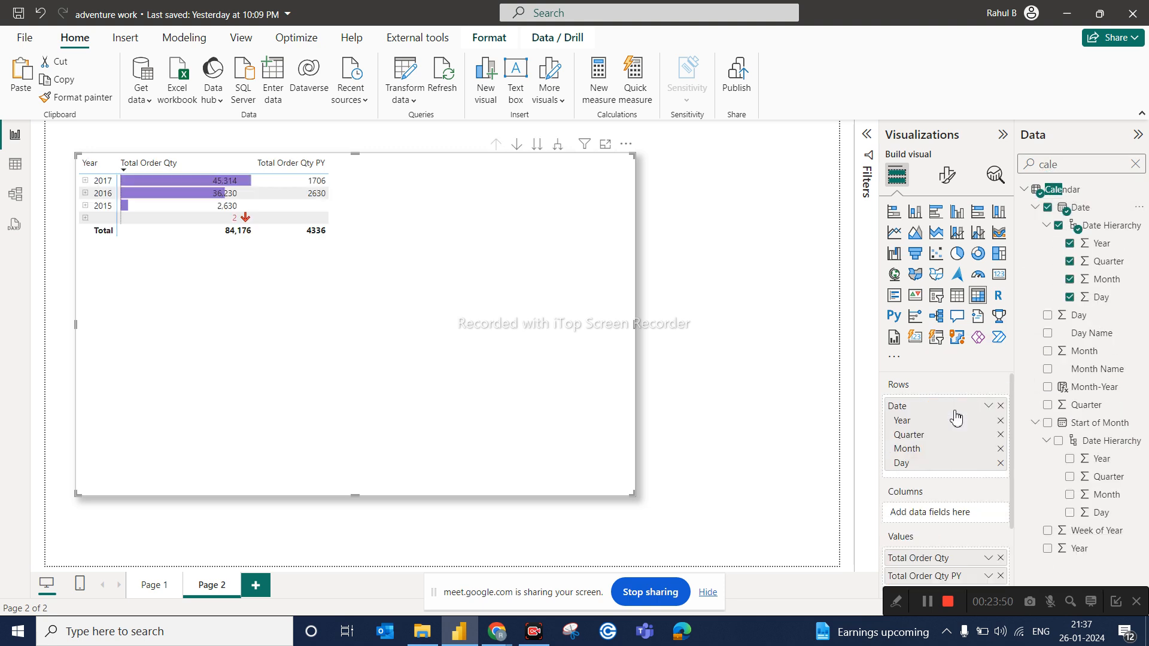
{"action": "left_click", "coordinate": [999, 464]}
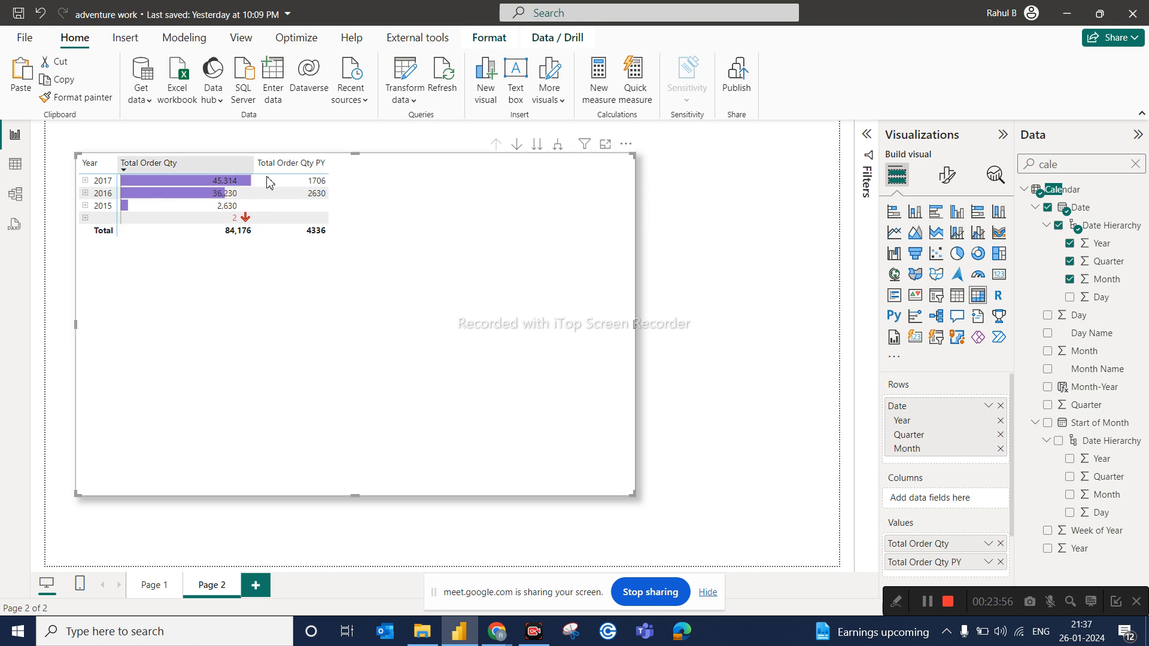
Convert the Page 2 matrix into a table visual and enlarge it to show more rows.
{"action": "left_click", "coordinate": [989, 406]}
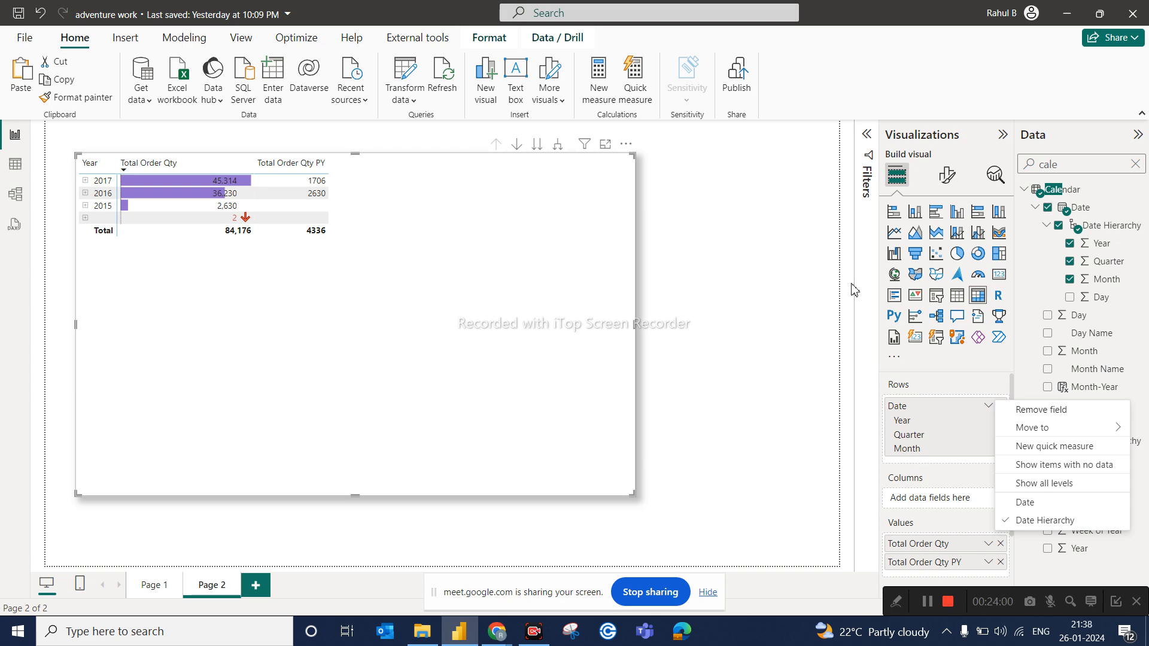
{"action": "left_click", "coordinate": [956, 295]}
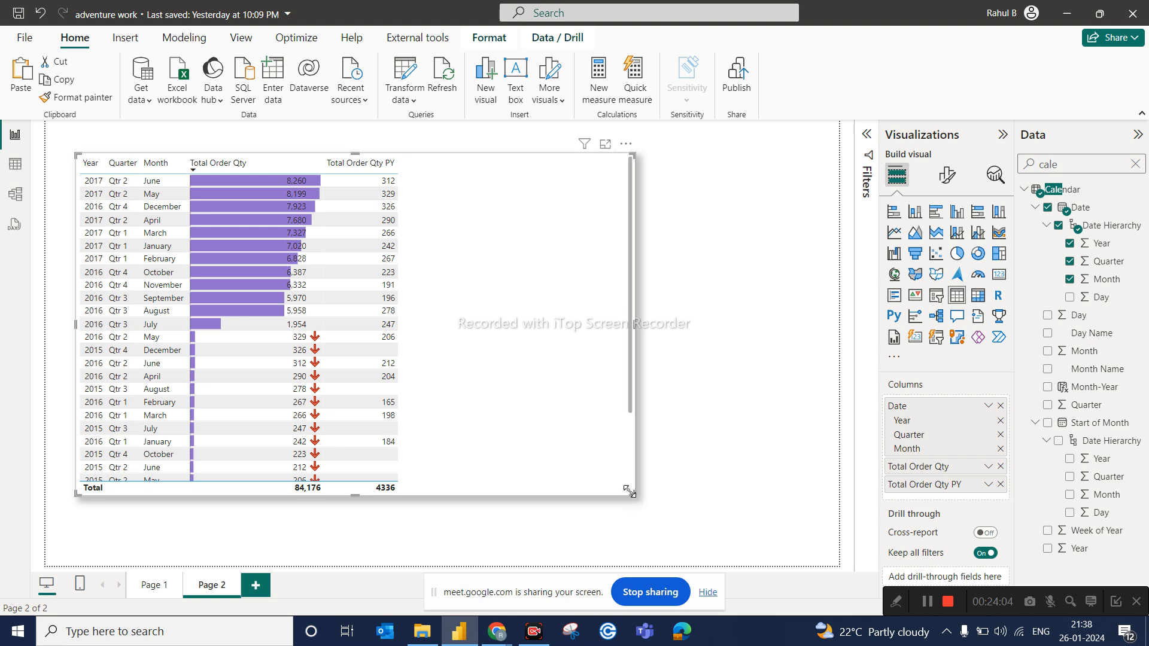
{"action": "left_click_drag", "start_coordinate": [632, 497], "coordinate": [671, 525]}
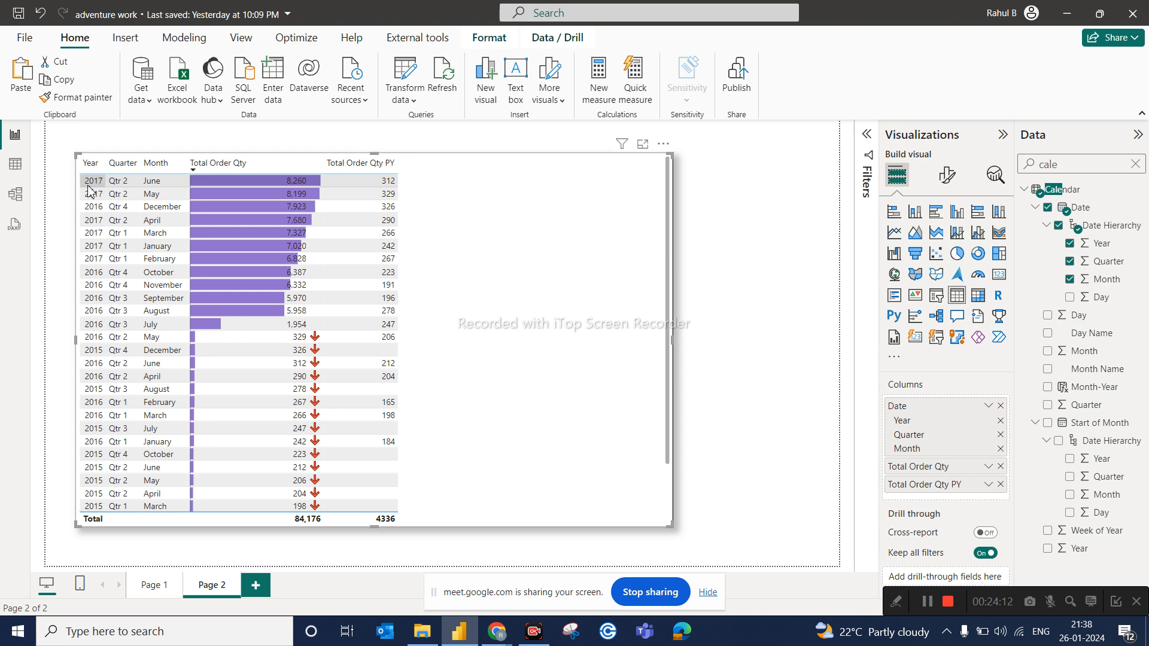
Sort the Page 2 table by Month in ascending order and remove its Quarter column, making the visual smaller.
{"action": "left_click", "coordinate": [147, 174]}
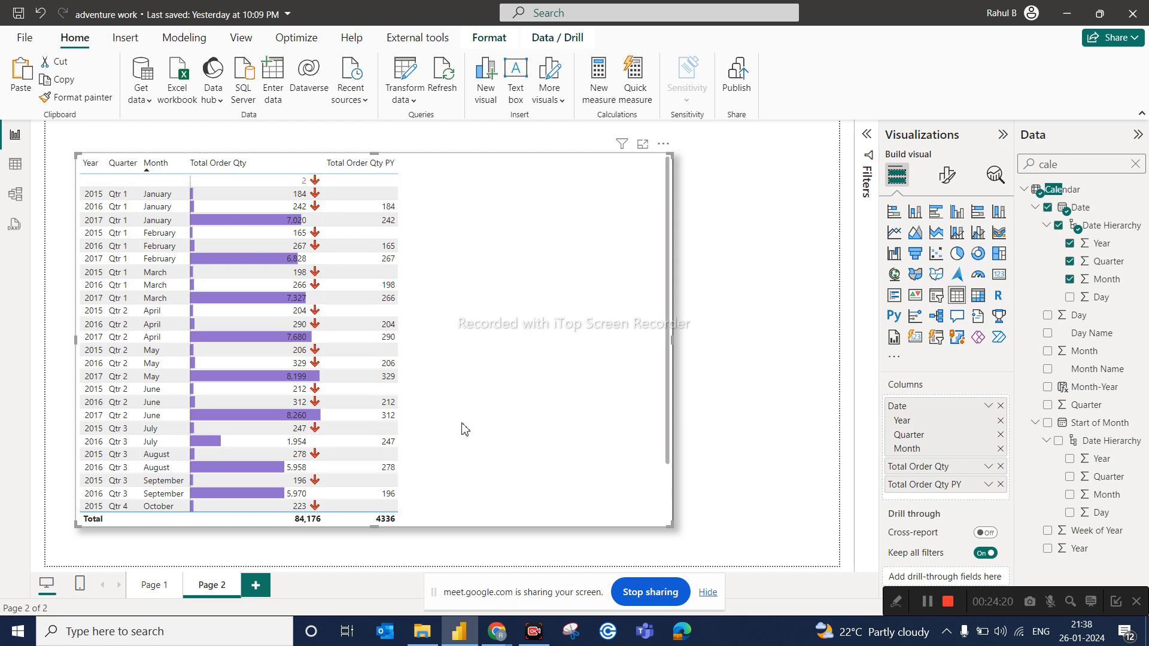
{"action": "left_click", "coordinate": [999, 435]}
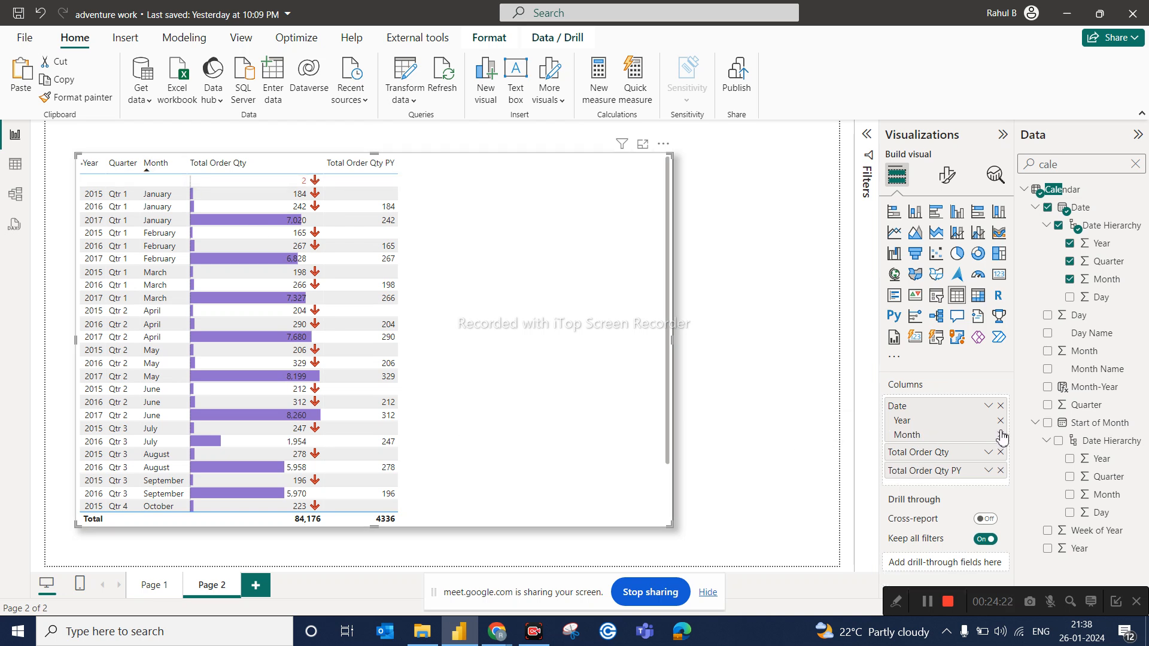
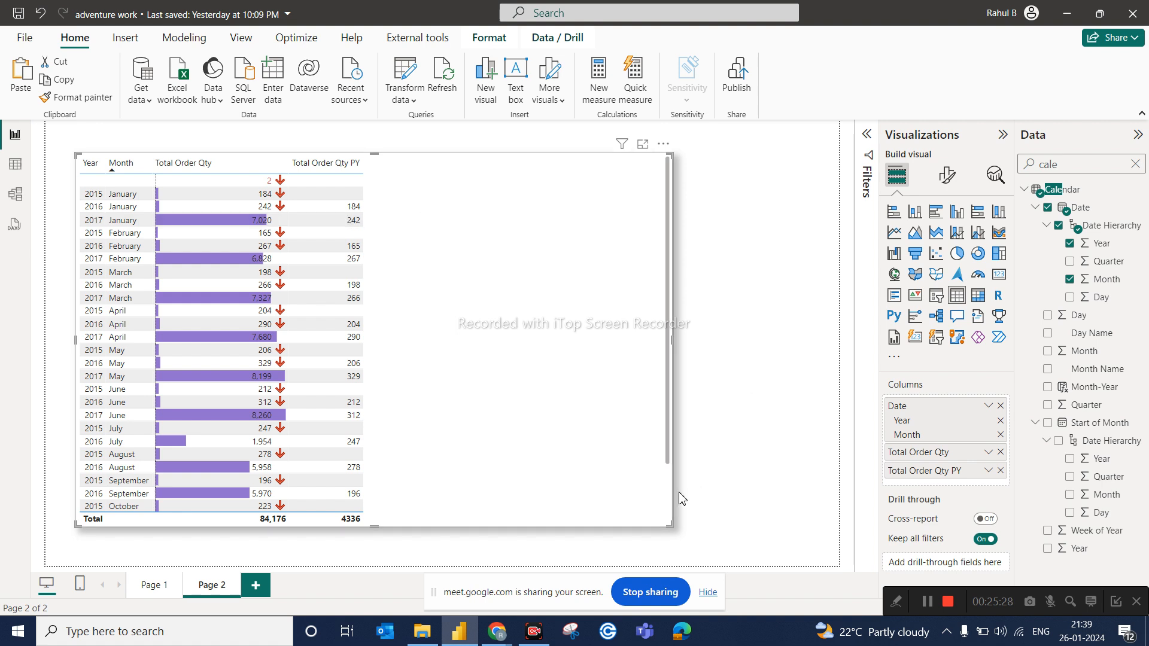
{"action": "left_click_drag", "start_coordinate": [669, 521], "coordinate": [446, 479]}
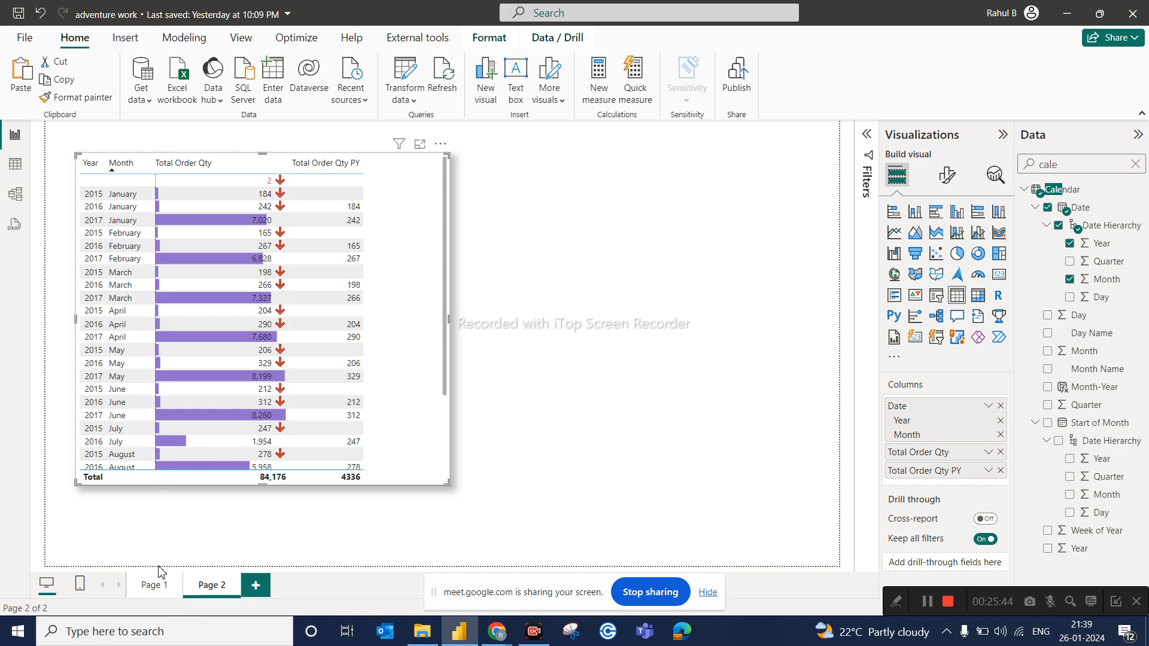
Add the Total Order Qty PY measure as the target of the Total Order Qty KPI on Page 1.
{"action": "left_click", "coordinate": [153, 586]}
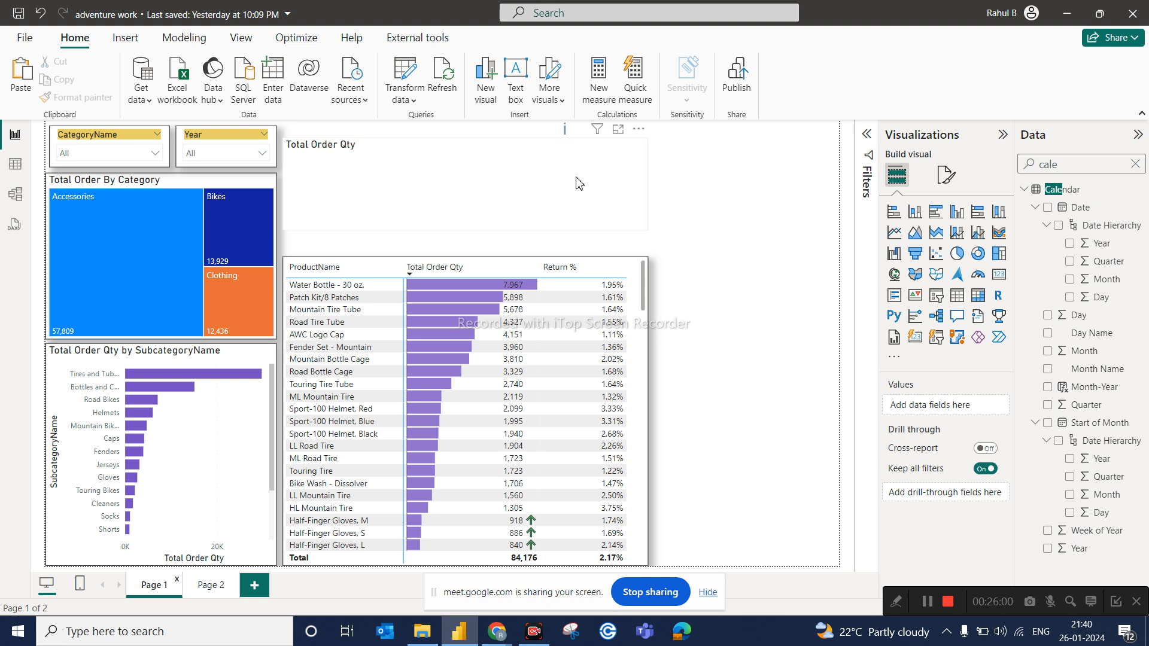
{"action": "left_click", "coordinate": [539, 187]}
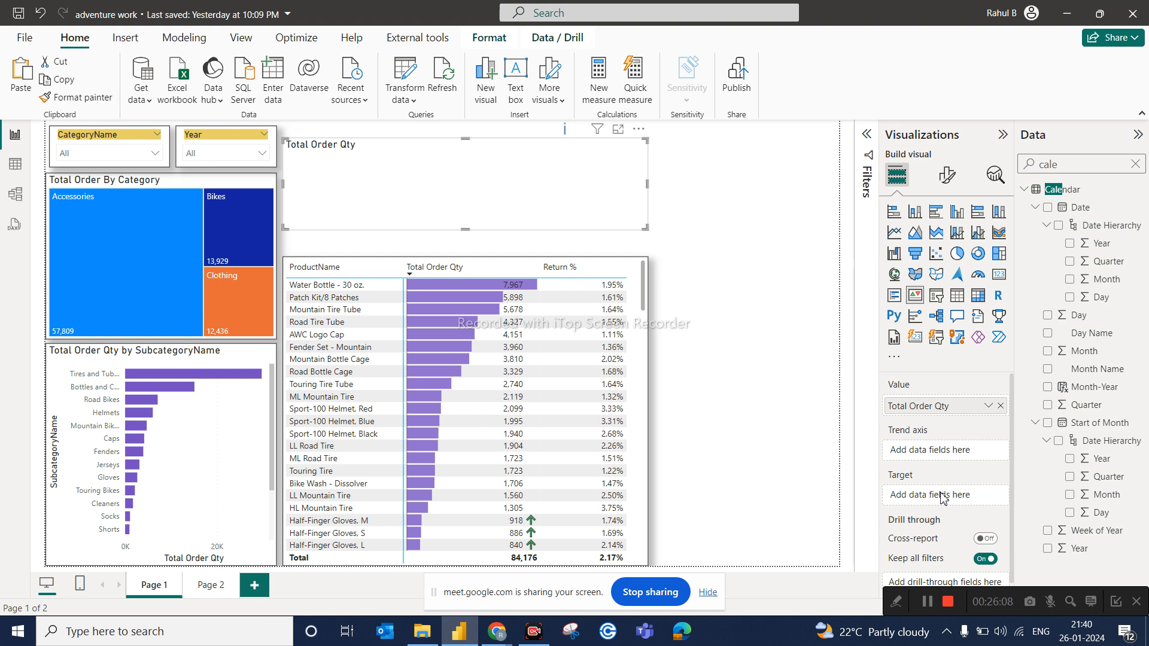
{"action": "left_click", "coordinate": [1135, 164]}
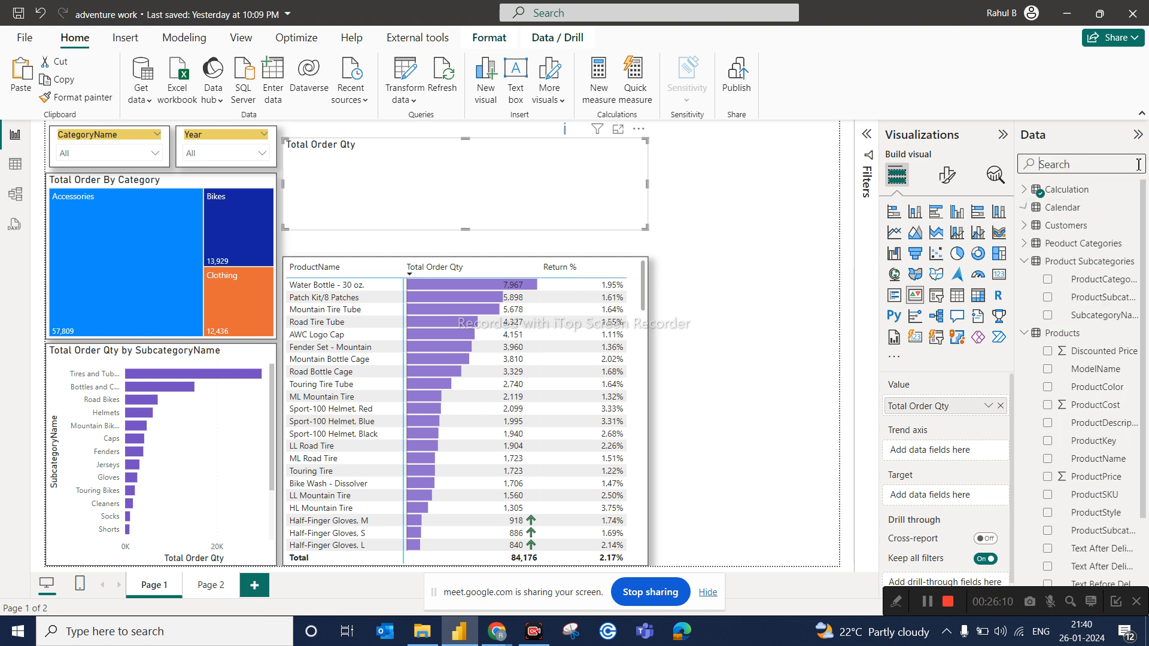
{"action": "left_click", "coordinate": [1031, 198]}
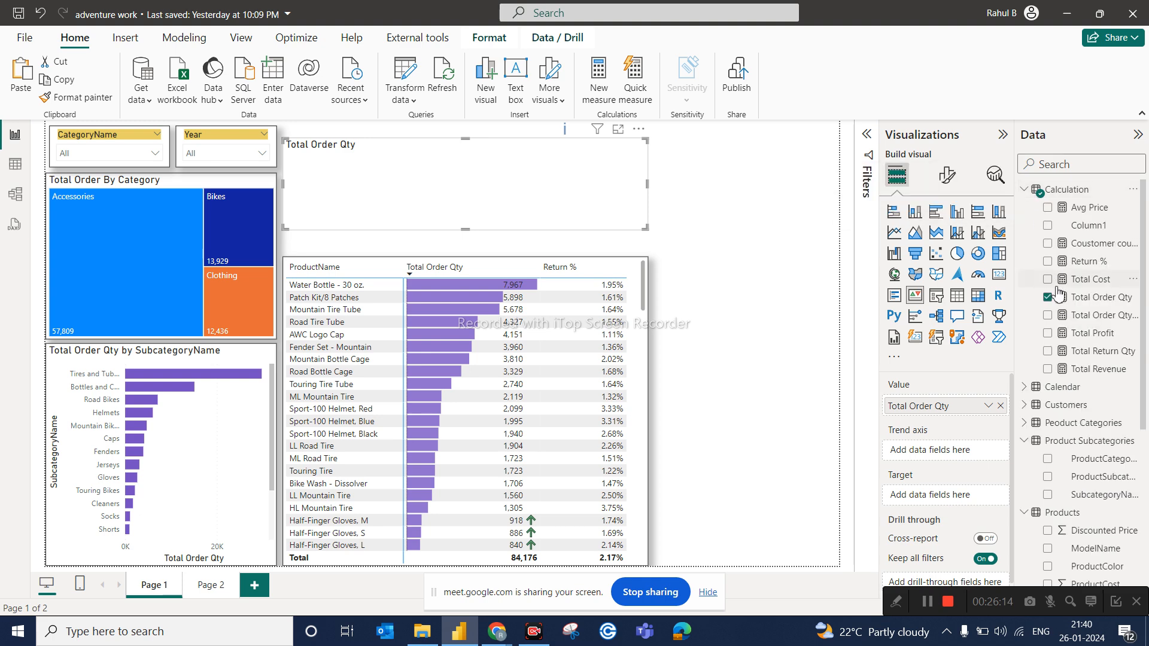
{"action": "left_click_drag", "start_coordinate": [1081, 317], "coordinate": [945, 495]}
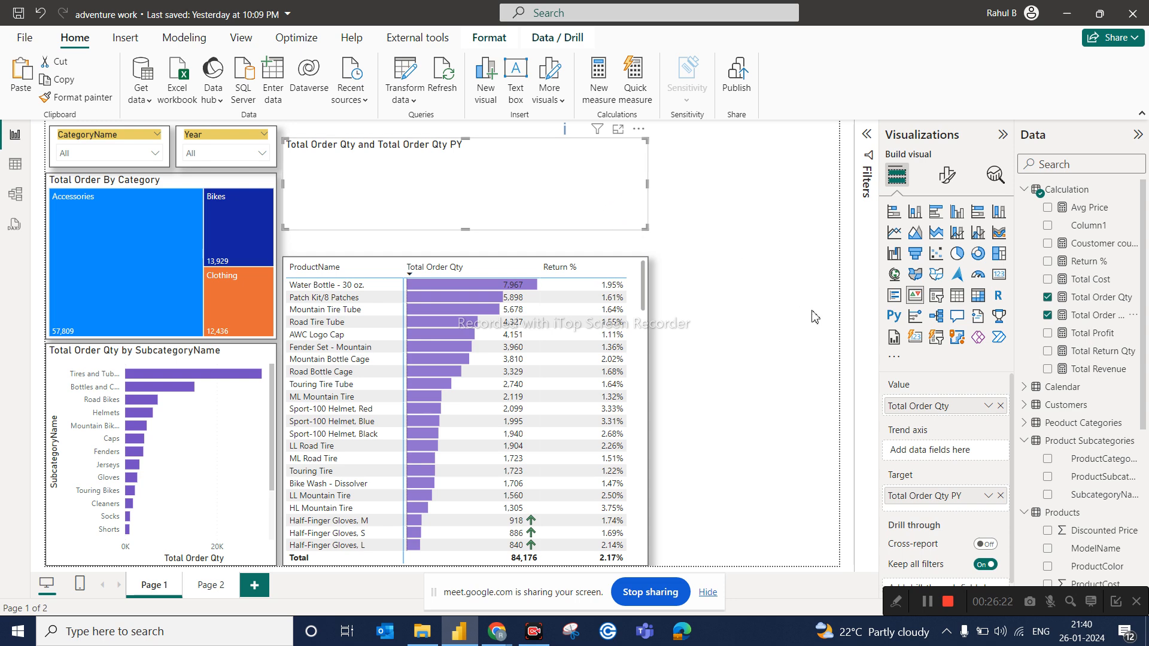
Set the KPI's trend axis to Start of Month from the Calendar table, and narrow and reposition the KPI above the product matrix.
{"action": "left_click", "coordinate": [1025, 387]}
{"action": "scroll", "coordinate": [1085, 479], "scroll_direction": "down", "scroll_amount": 2}
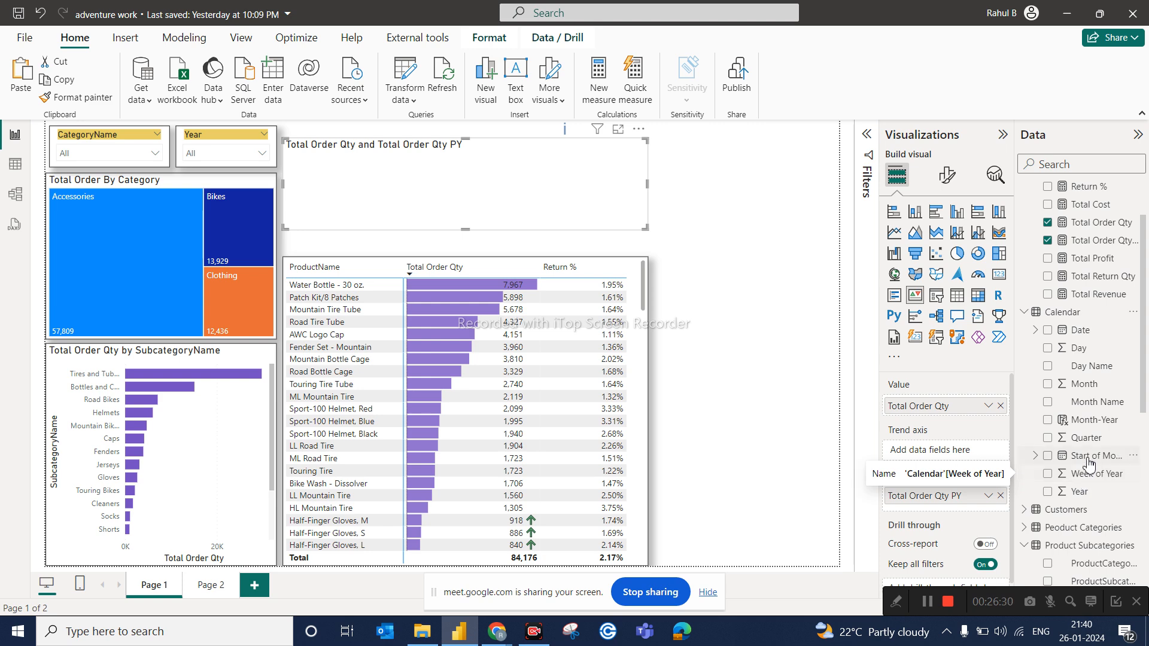
{"action": "left_click_drag", "start_coordinate": [1090, 460], "coordinate": [954, 449]}
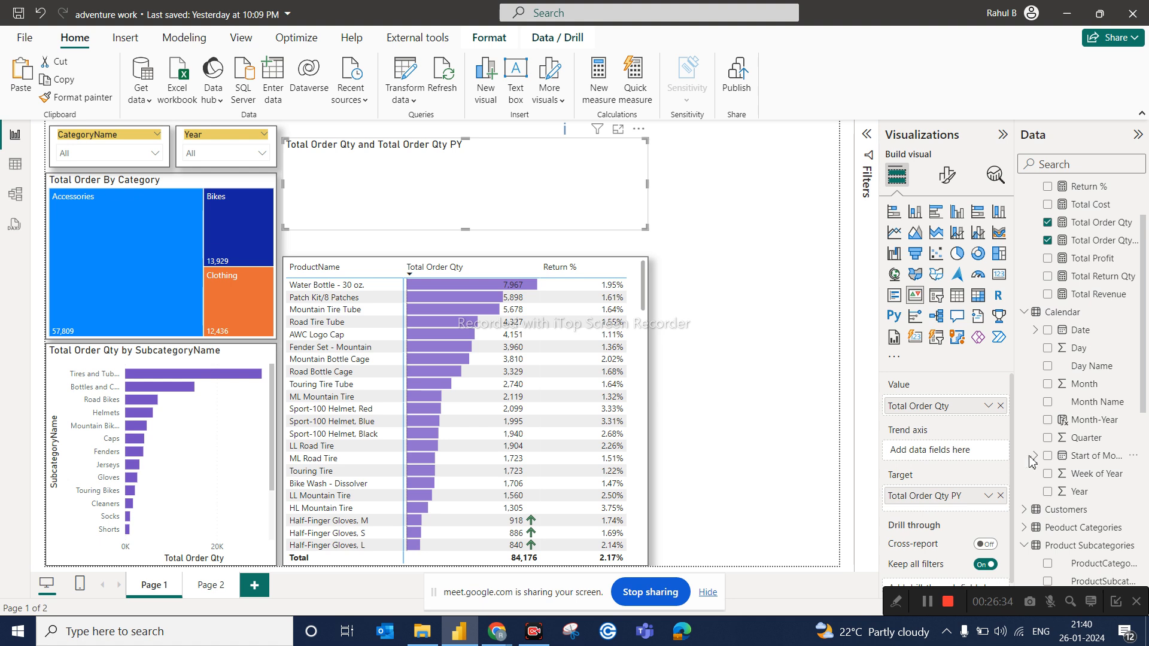
{"action": "left_click_drag", "start_coordinate": [1071, 460], "coordinate": [950, 453]}
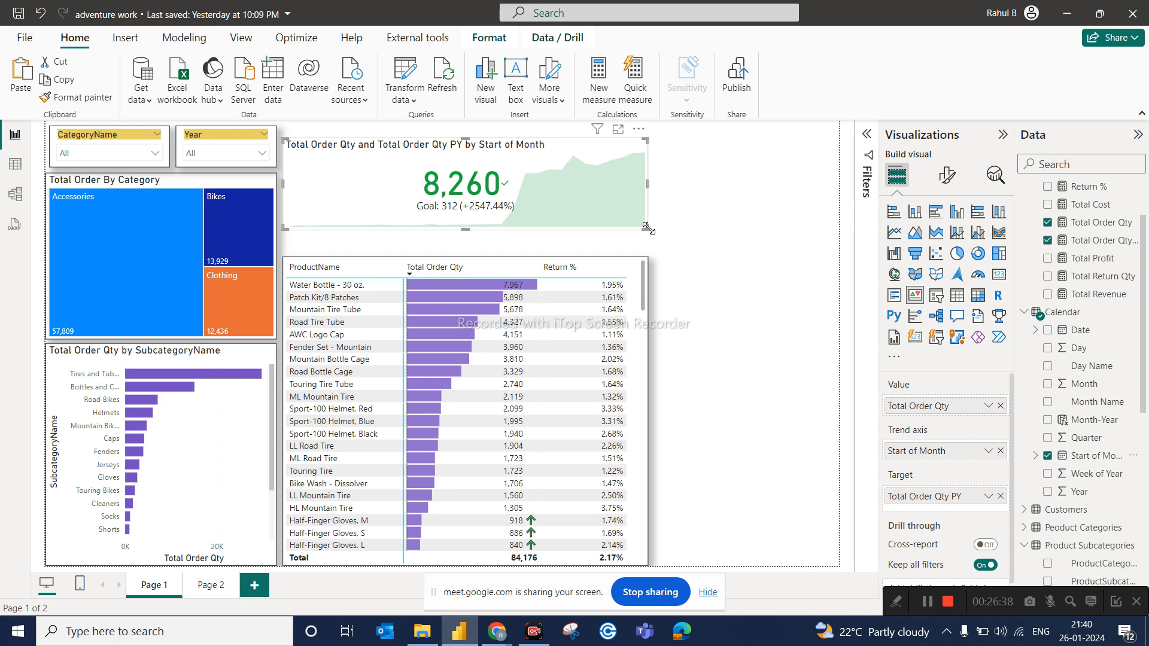
{"action": "left_click_drag", "start_coordinate": [645, 228], "coordinate": [477, 238]}
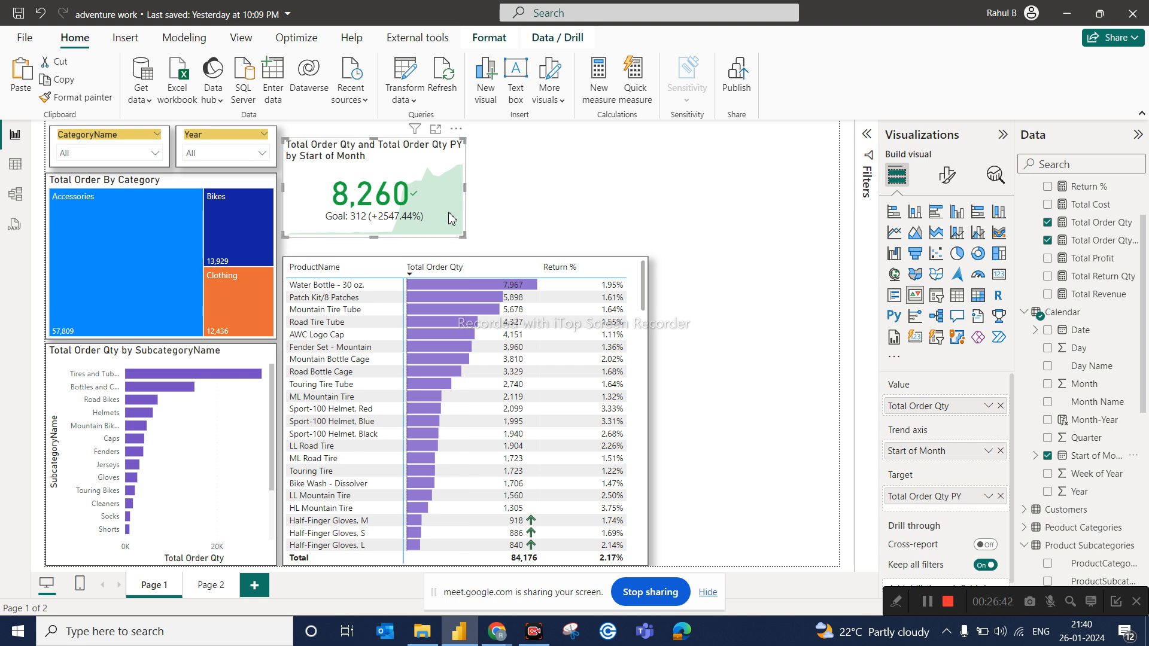
{"action": "left_click_drag", "start_coordinate": [364, 190], "coordinate": [417, 199]}
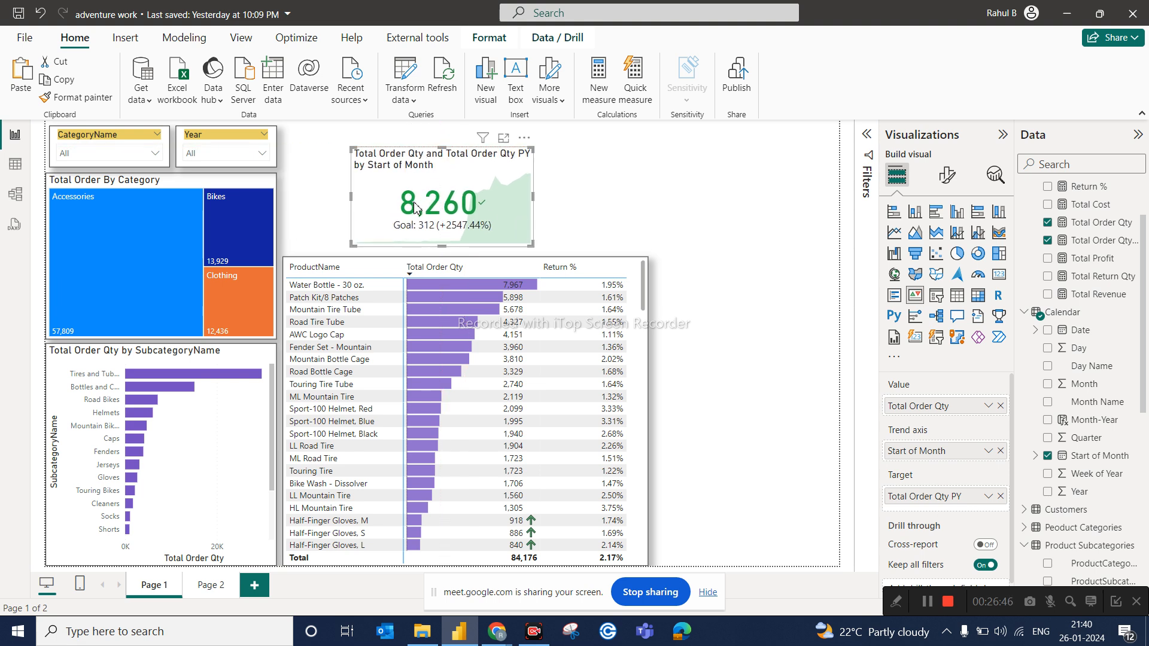
Filter Page 1 to the year 2016 and move the KPI slightly up and closer to the Year slicer.
{"action": "left_click", "coordinate": [151, 157]}
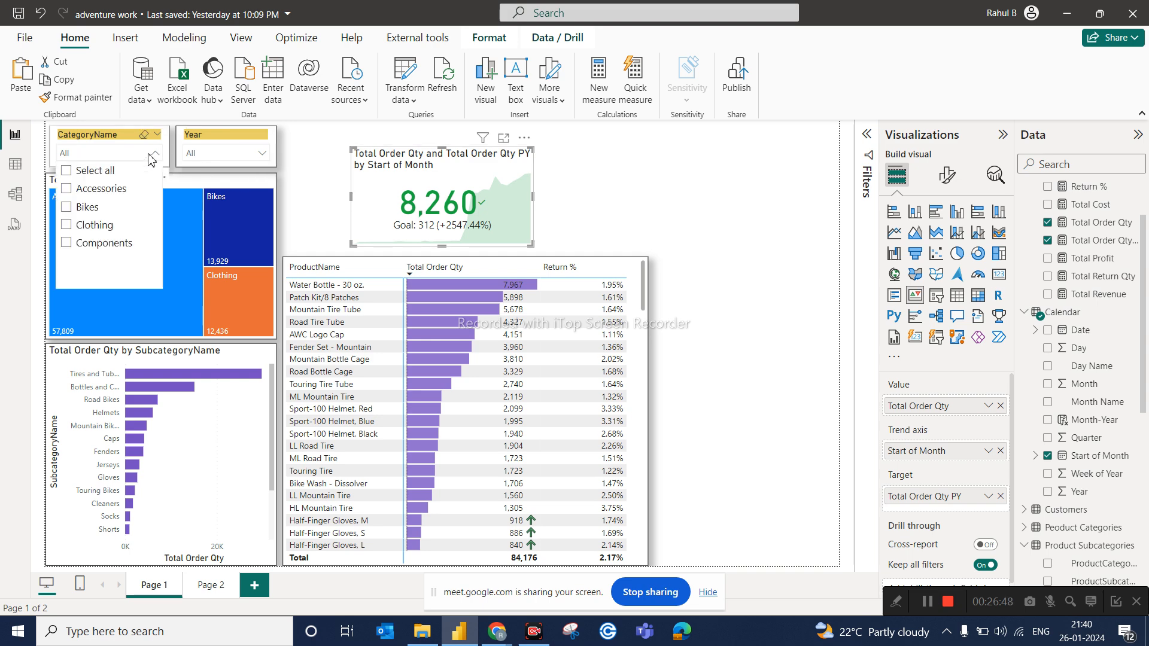
{"action": "left_click", "coordinate": [246, 159]}
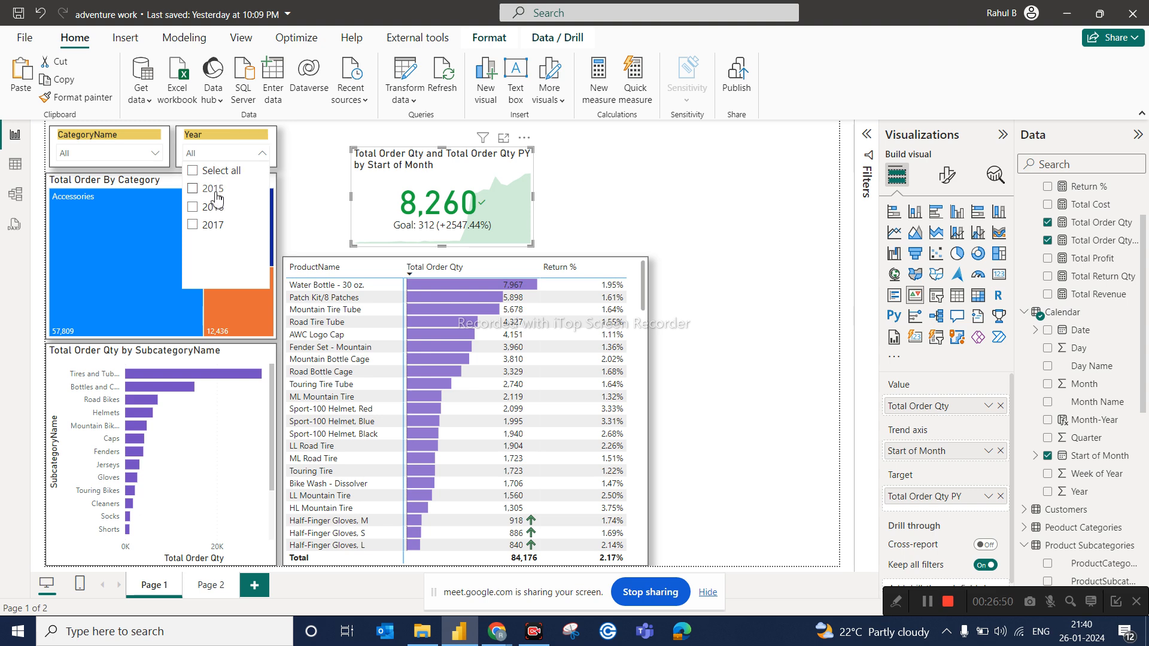
{"action": "left_click", "coordinate": [212, 208]}
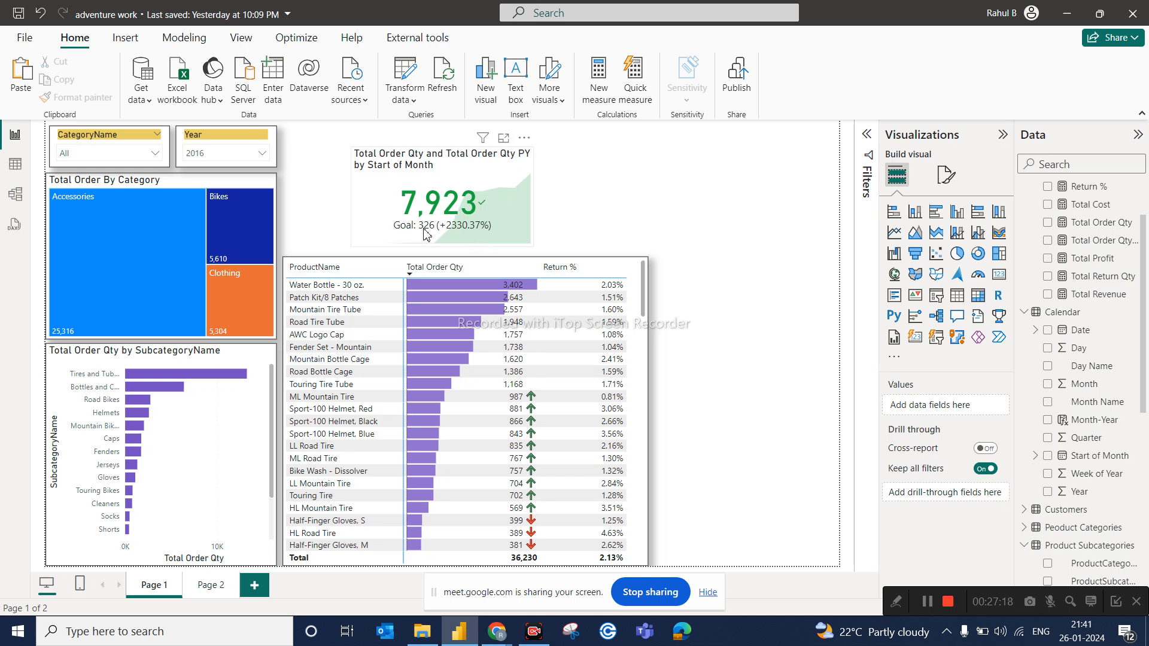
{"action": "left_click", "coordinate": [429, 183]}
{"action": "left_click_drag", "start_coordinate": [429, 184], "coordinate": [395, 170]}
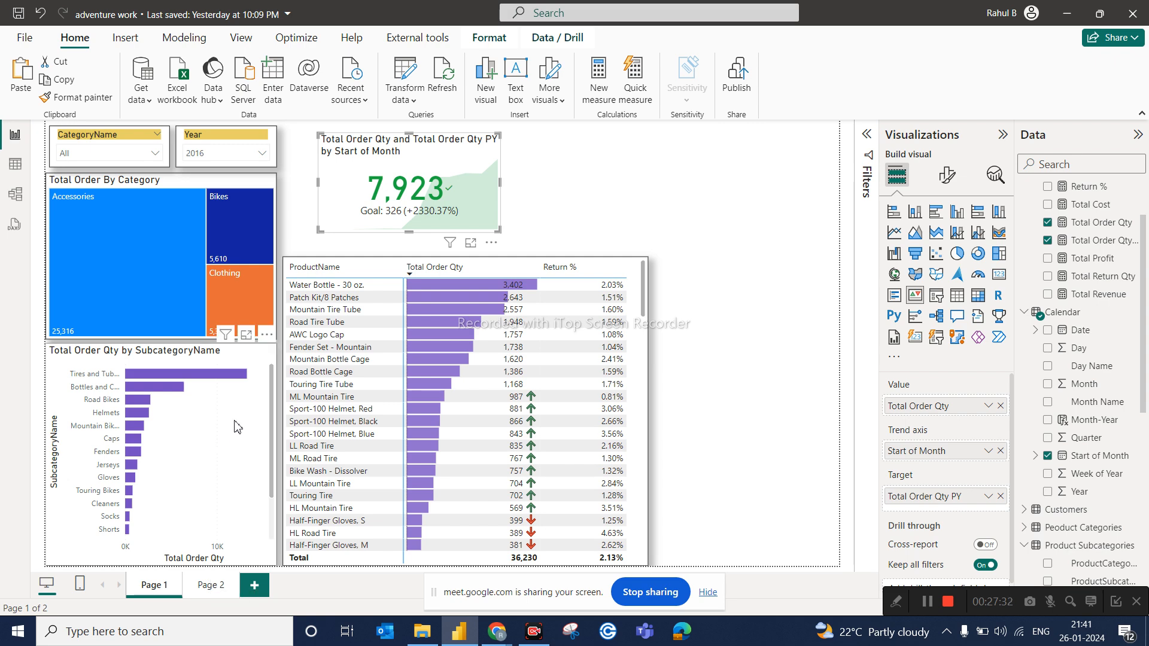
Copy the Year slicer and the KPI from Page 1 to Page 2 without syncing, and place them beside the monthly table.
{"action": "left_click", "coordinate": [213, 585]}
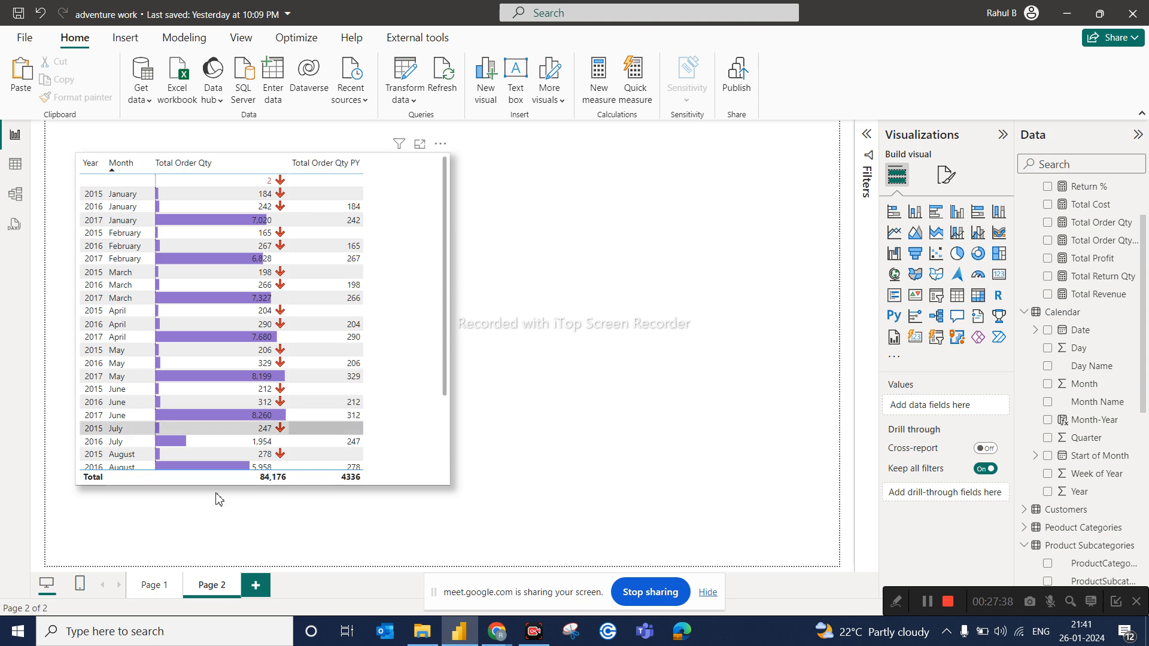
{"action": "left_click", "coordinate": [161, 592]}
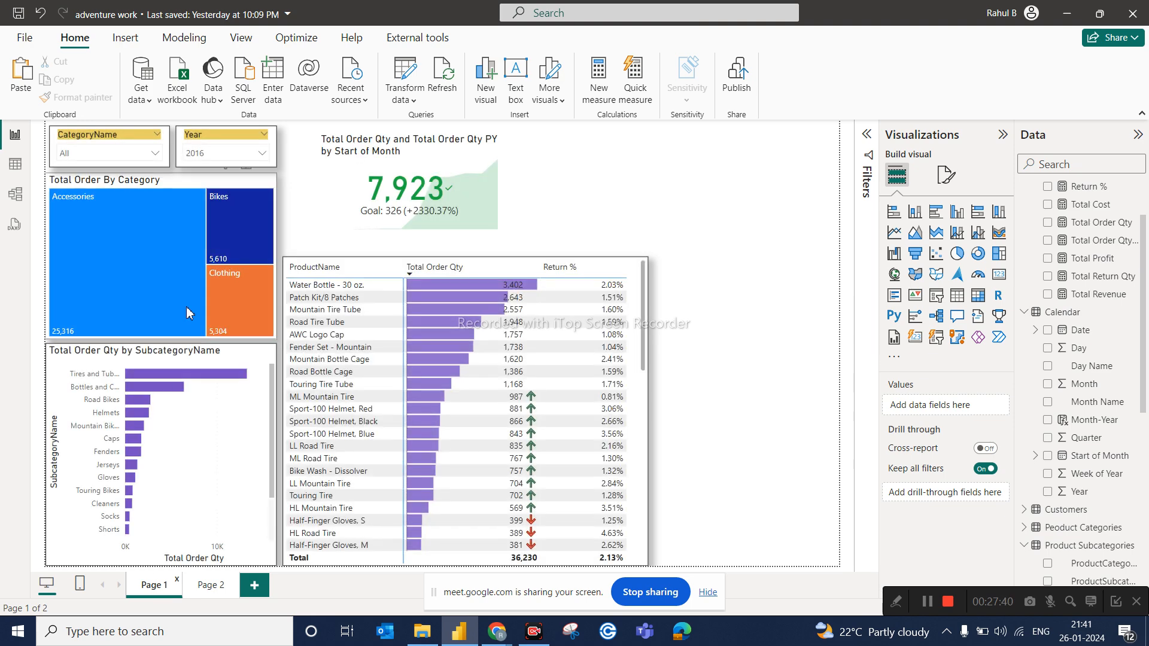
{"action": "left_click", "coordinate": [182, 144]}
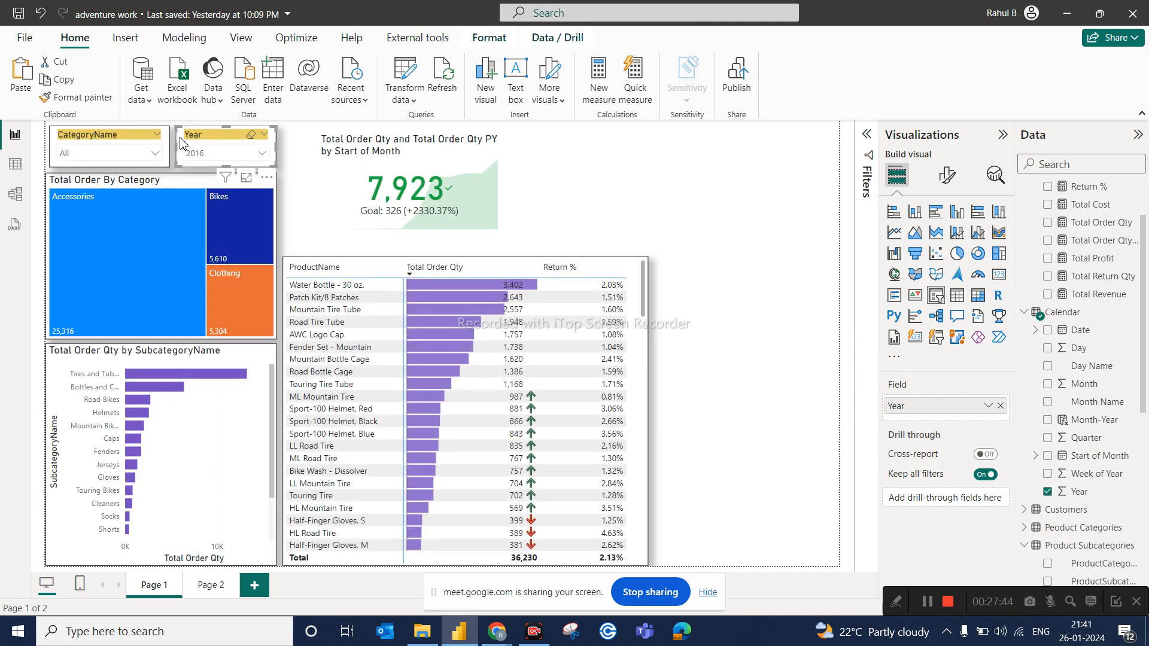
{"action": "left_click", "coordinate": [335, 183]}
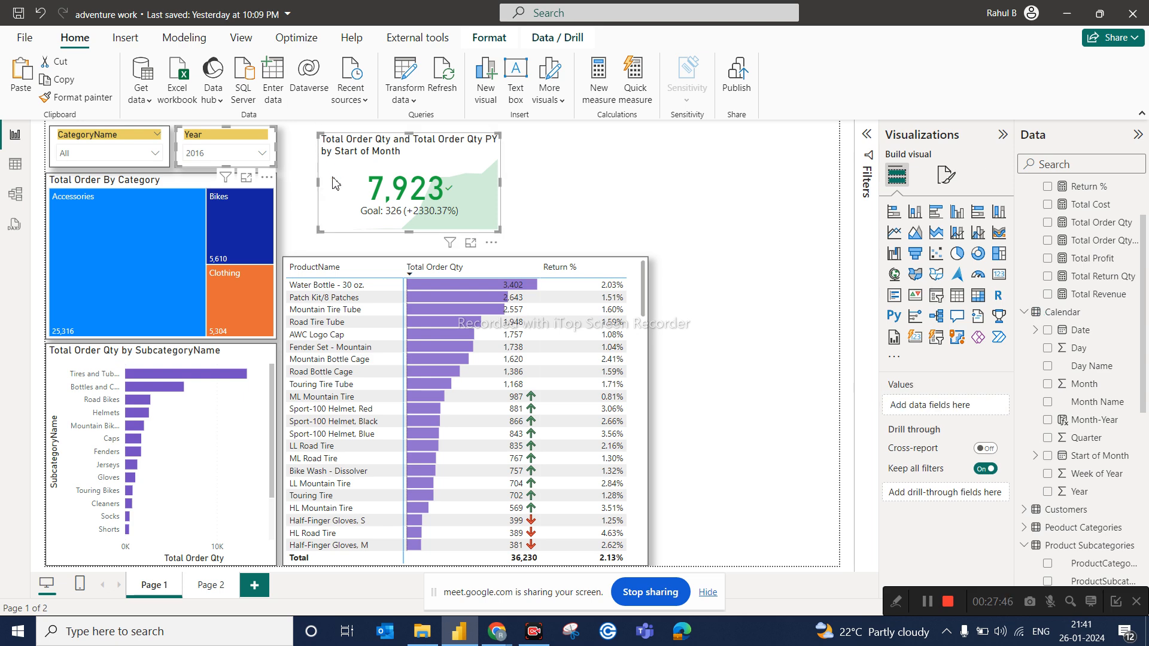
{"action": "left_click", "coordinate": [211, 587]}
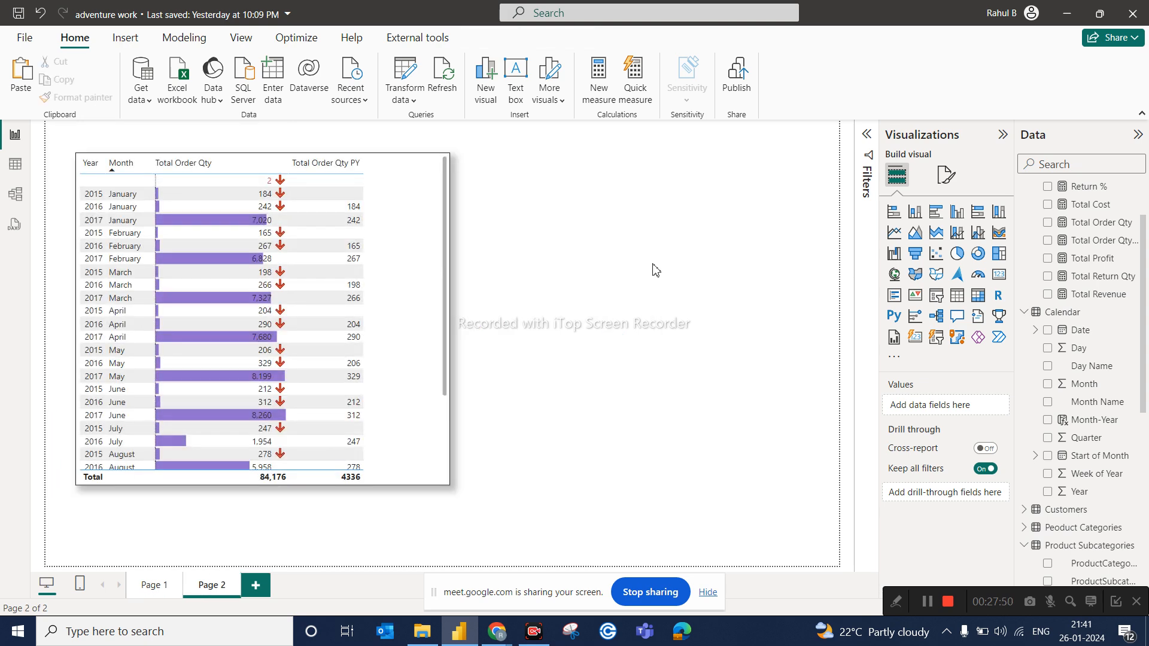
{"action": "key", "text": "ctrl+v"}
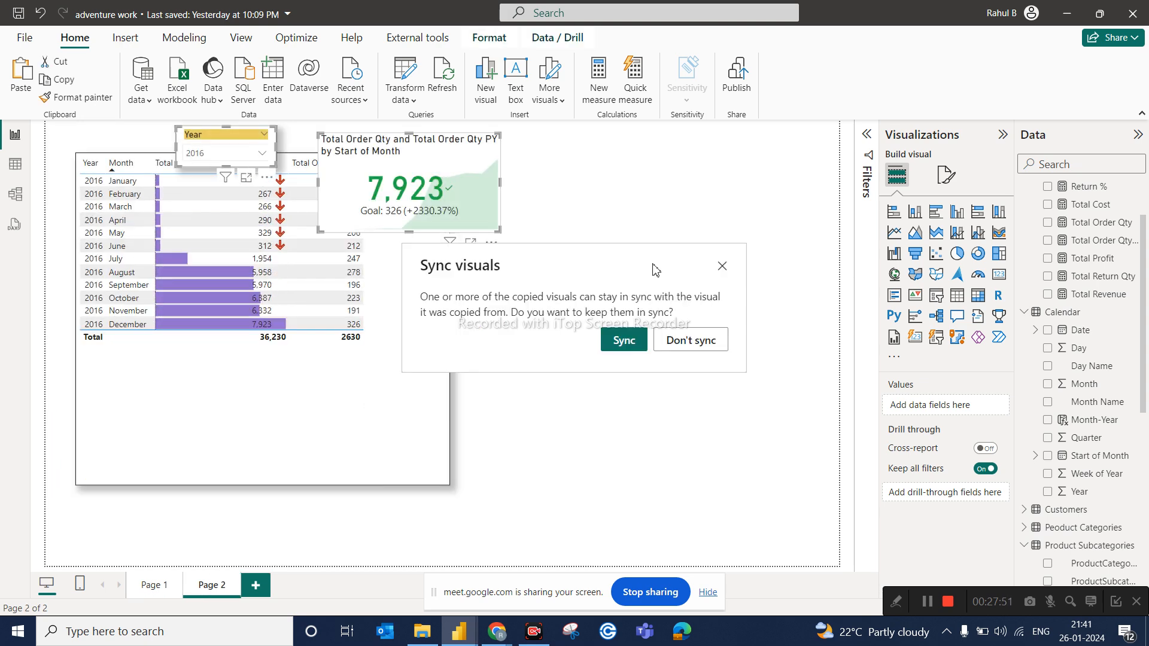
{"action": "left_click", "coordinate": [692, 335]}
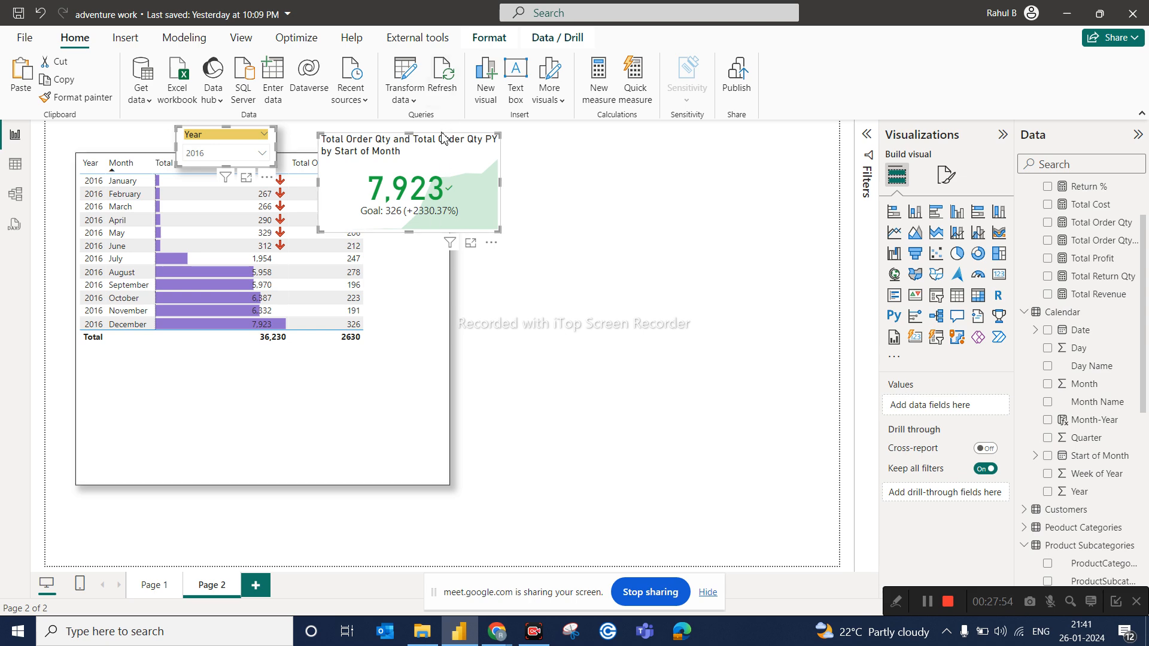
{"action": "left_click_drag", "start_coordinate": [440, 139], "coordinate": [772, 151]}
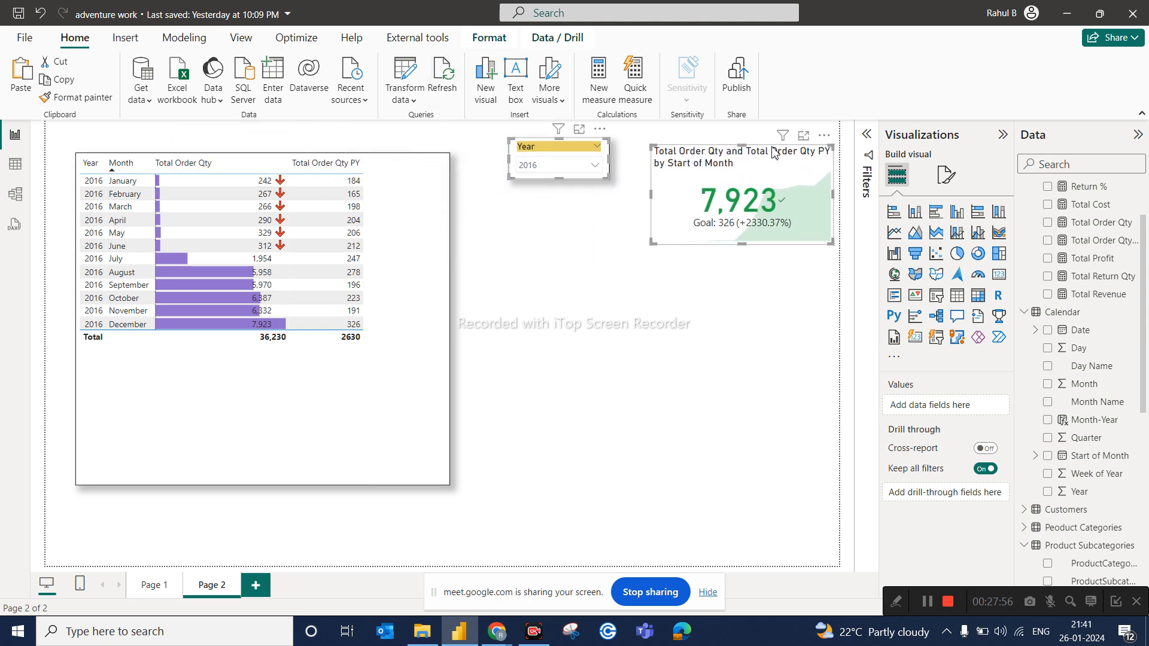
{"action": "left_click", "coordinate": [612, 307]}
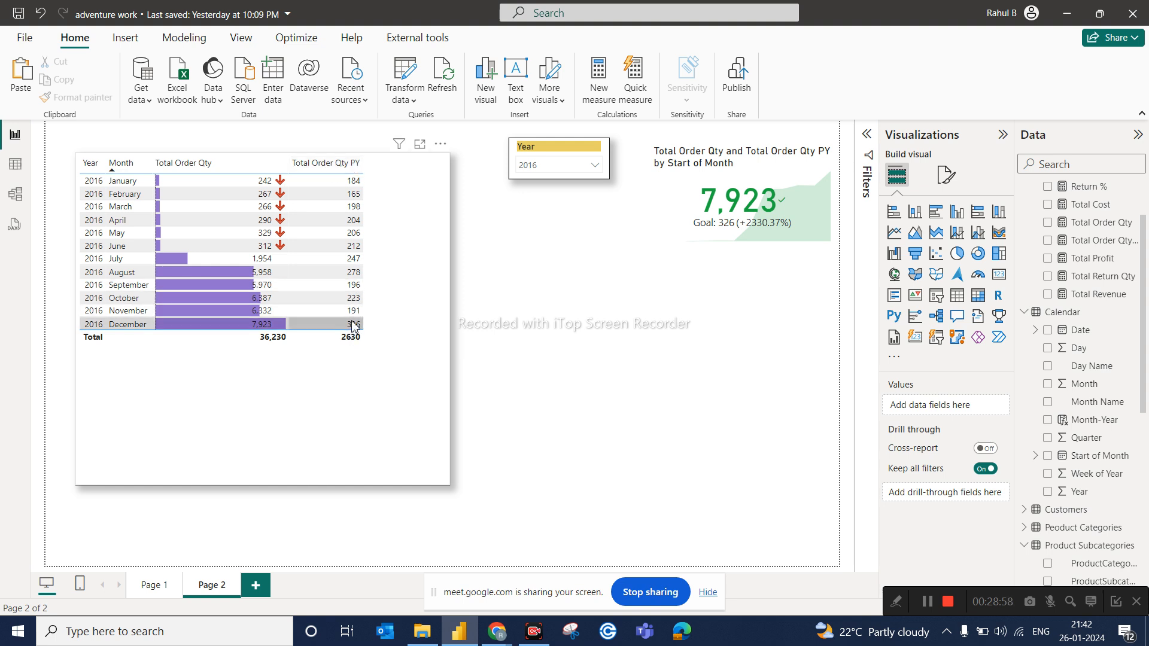
Compare the KPI with the monthly table with 2015 added to the Year slicer, return to 2016 only, and inspect the KPI's fields.
{"action": "left_click", "coordinate": [539, 168]}
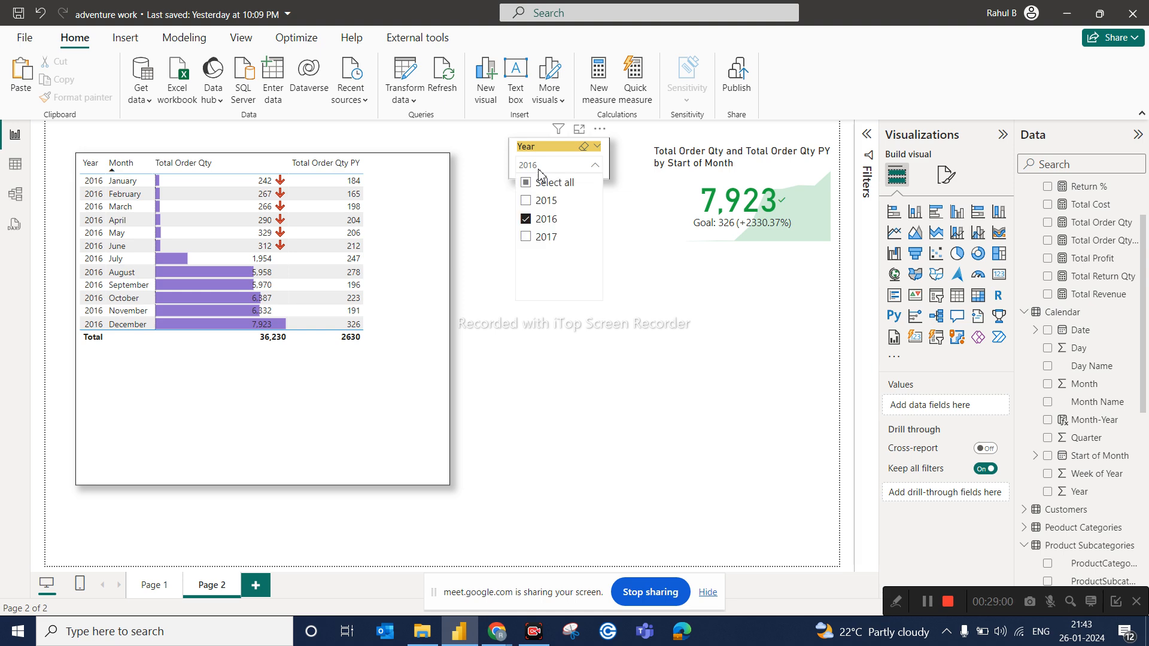
{"action": "left_click", "coordinate": [542, 204], "text": "ctrl"}
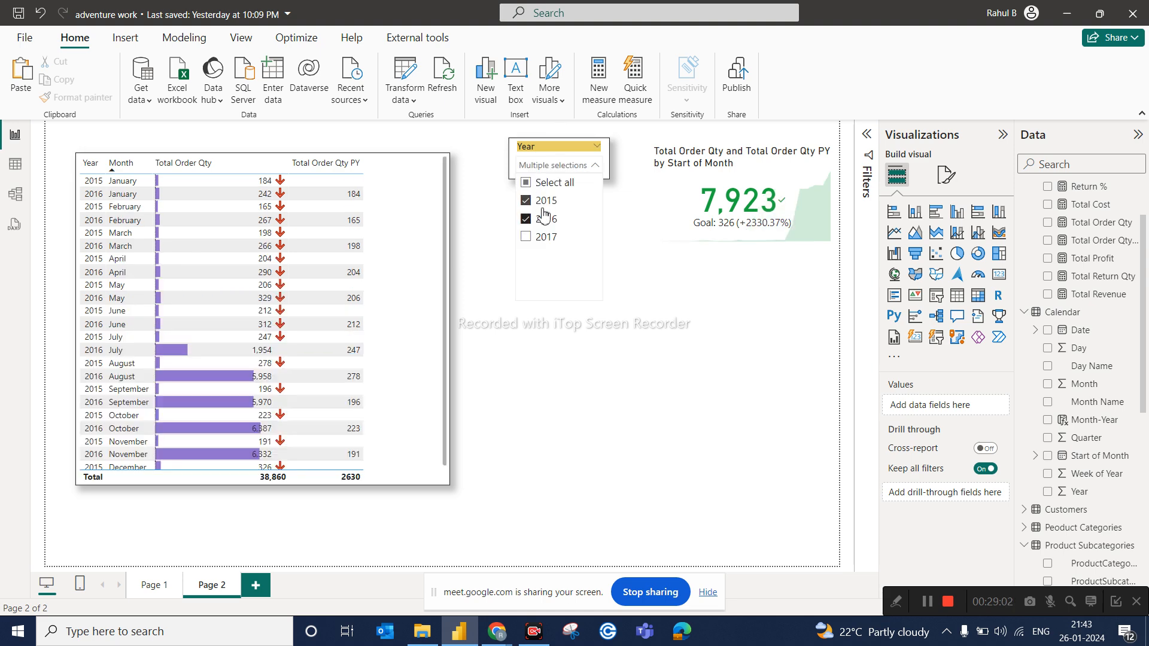
{"action": "scroll", "coordinate": [299, 353], "scroll_direction": "down", "scroll_amount": 1}
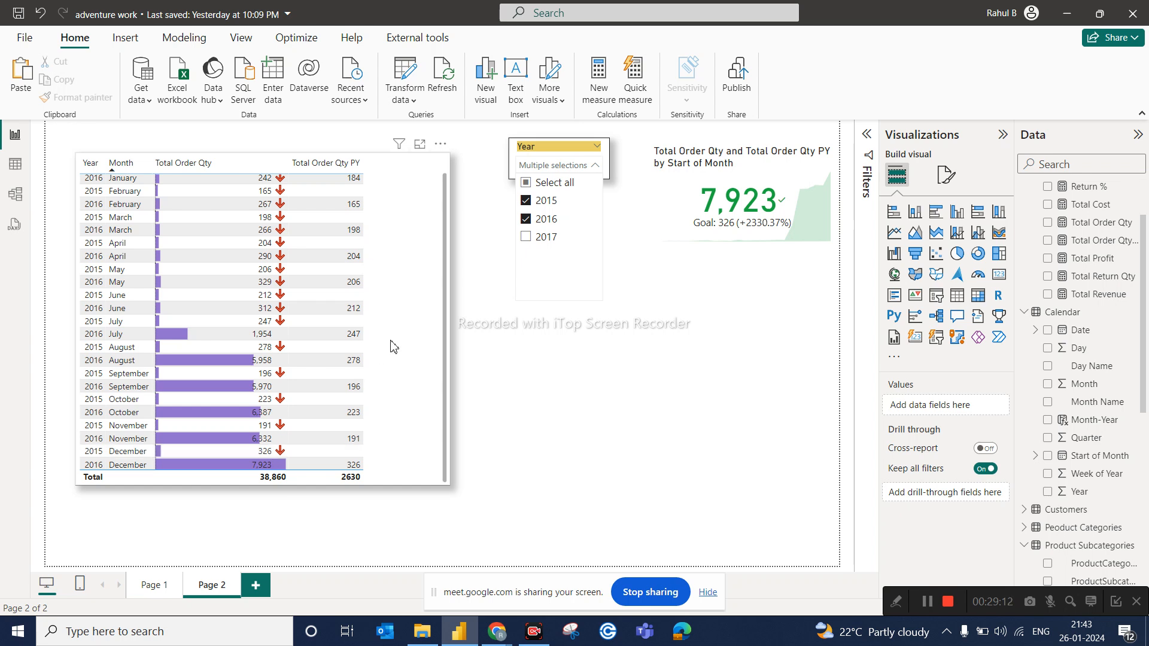
{"action": "left_click", "coordinate": [551, 202]}
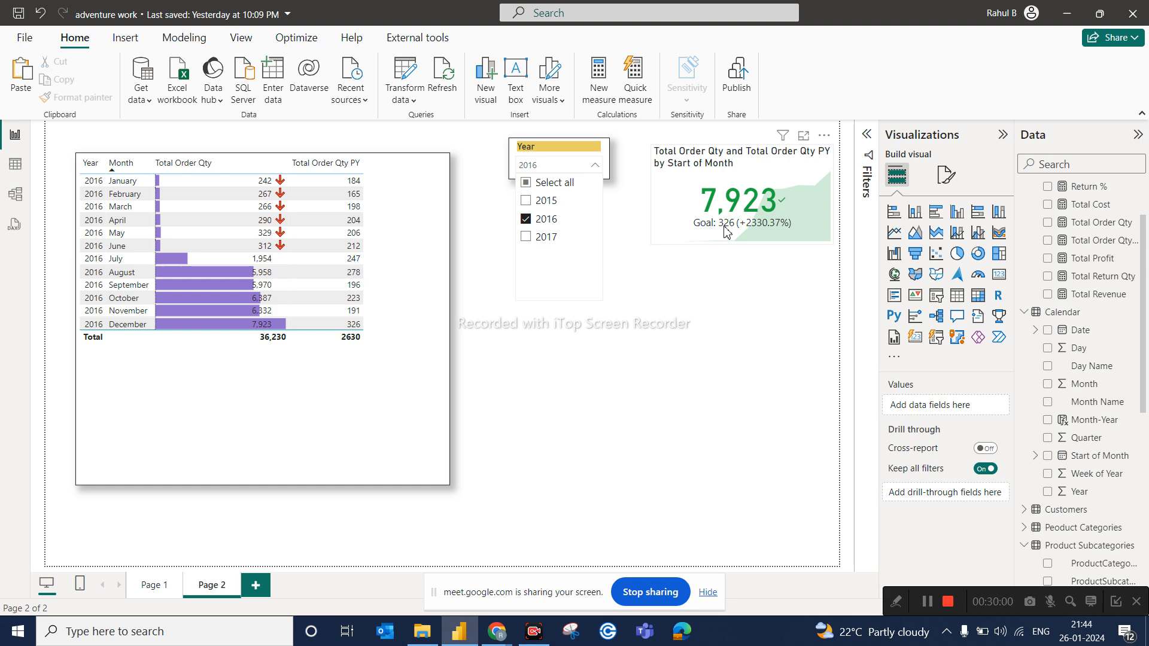
{"action": "left_click", "coordinate": [723, 194]}
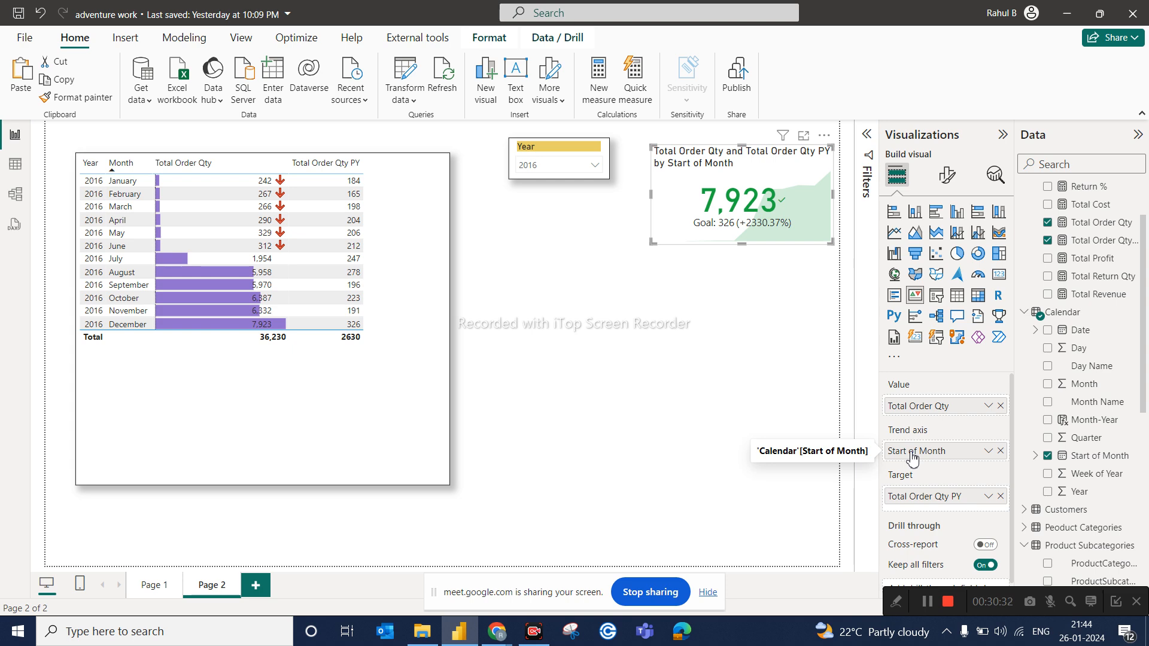
Replace the KPI's trend axis with Year and compare it with the monthly table for 2015, for 2015 and 2016, and for 2016 only.
{"action": "left_click", "coordinate": [1001, 451]}
{"action": "left_click_drag", "start_coordinate": [1073, 496], "coordinate": [937, 453]}
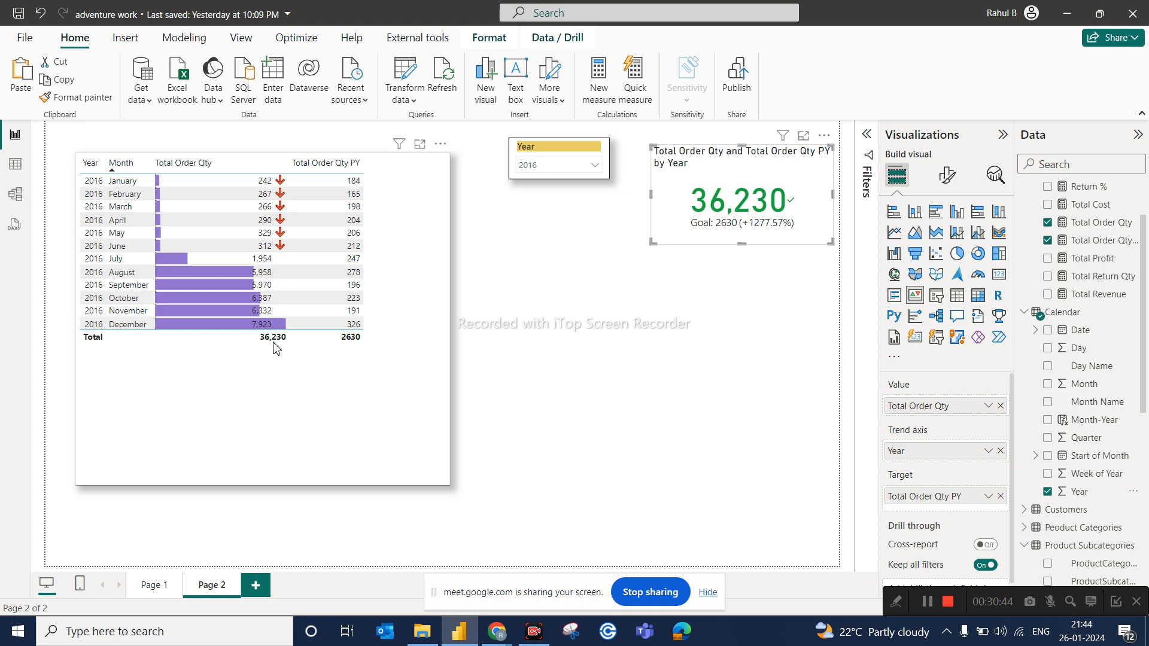
{"action": "left_click", "coordinate": [537, 167]}
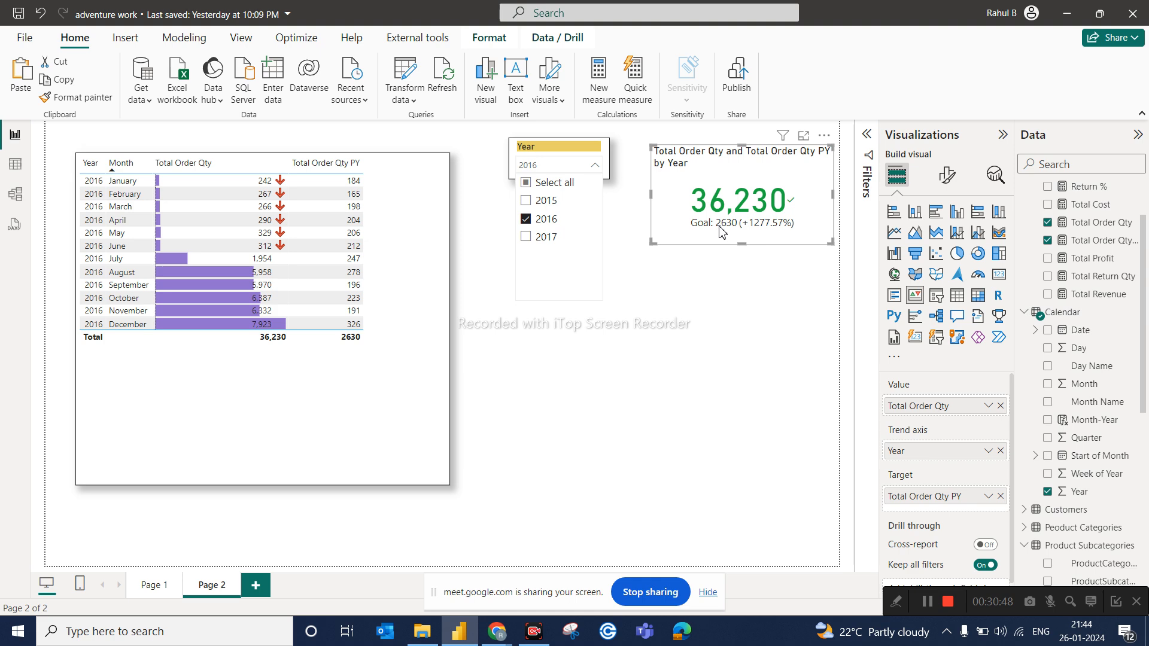
{"action": "left_click", "coordinate": [539, 203]}
{"action": "left_click", "coordinate": [534, 222]}
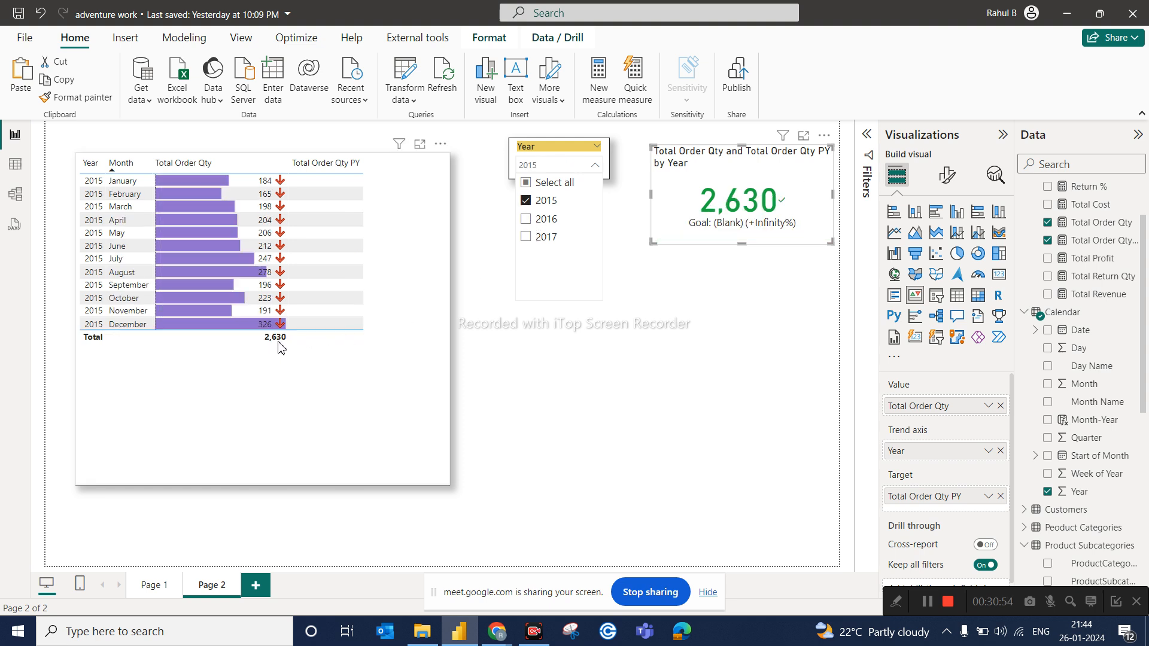
{"action": "left_click", "coordinate": [549, 221]}
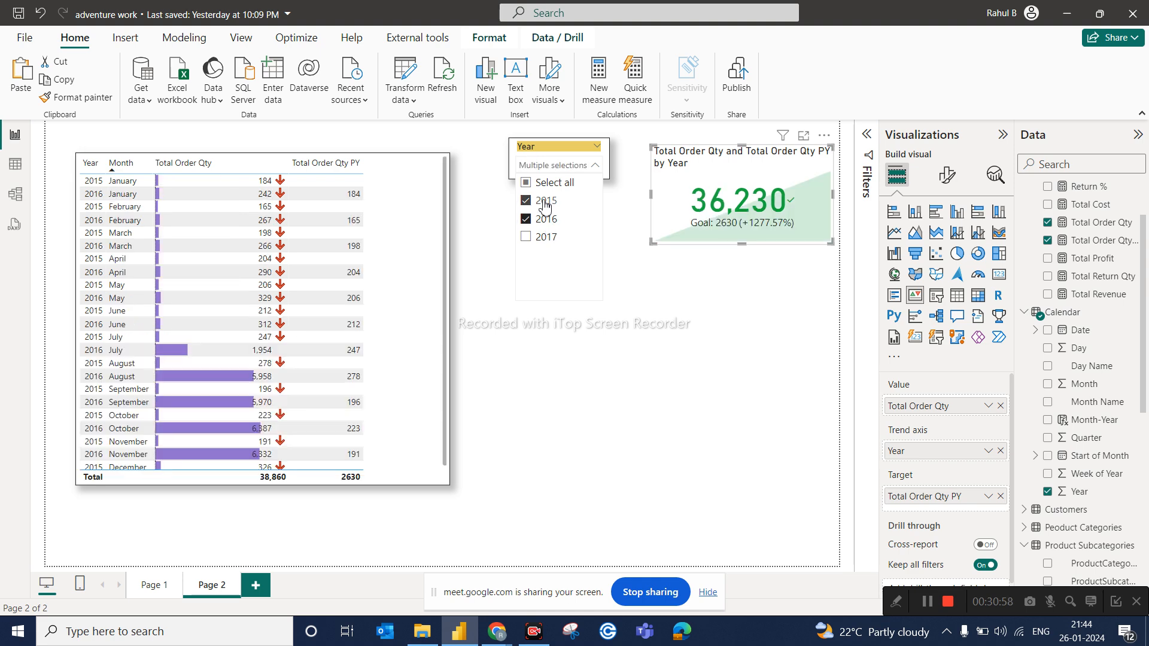
{"action": "left_click", "coordinate": [544, 206]}
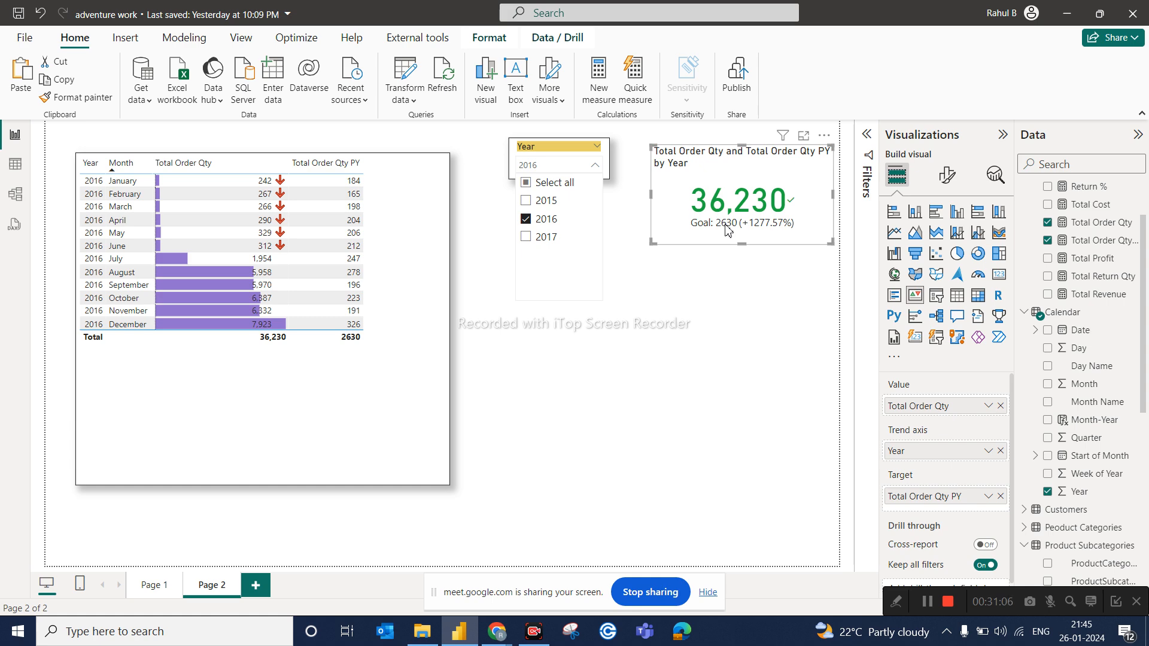
Set the KPI's trend axis back to Start of Month, then move the KPI below the Year slicer and narrow it.
{"action": "left_click", "coordinate": [1000, 451]}
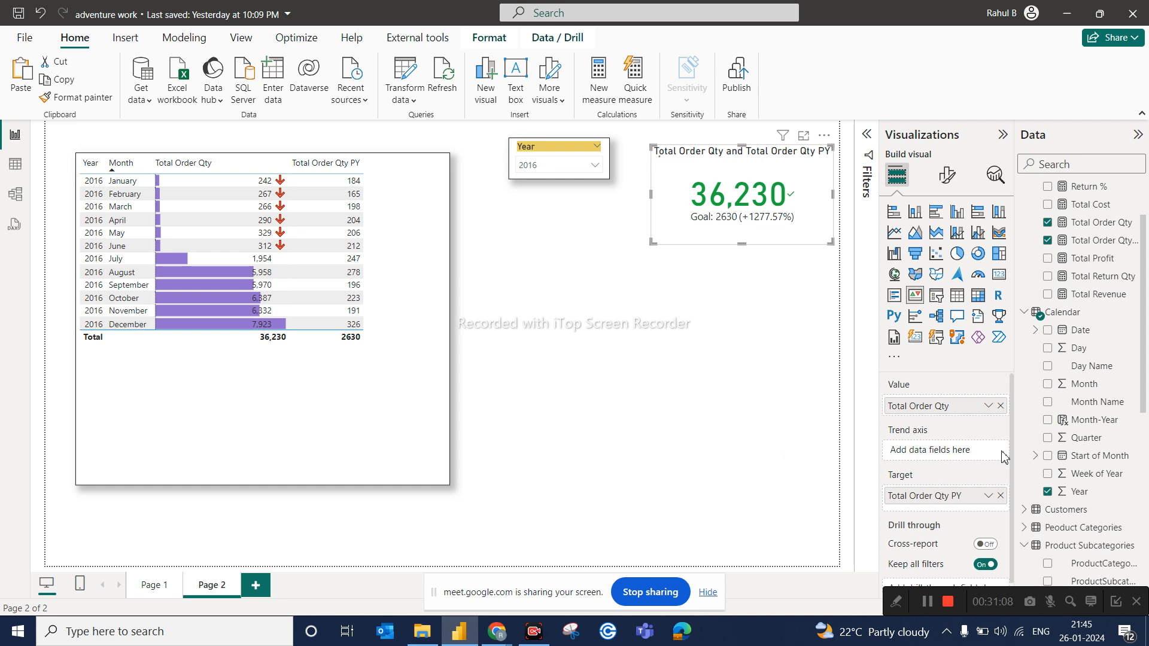
{"action": "left_click_drag", "start_coordinate": [1074, 456], "coordinate": [943, 452]}
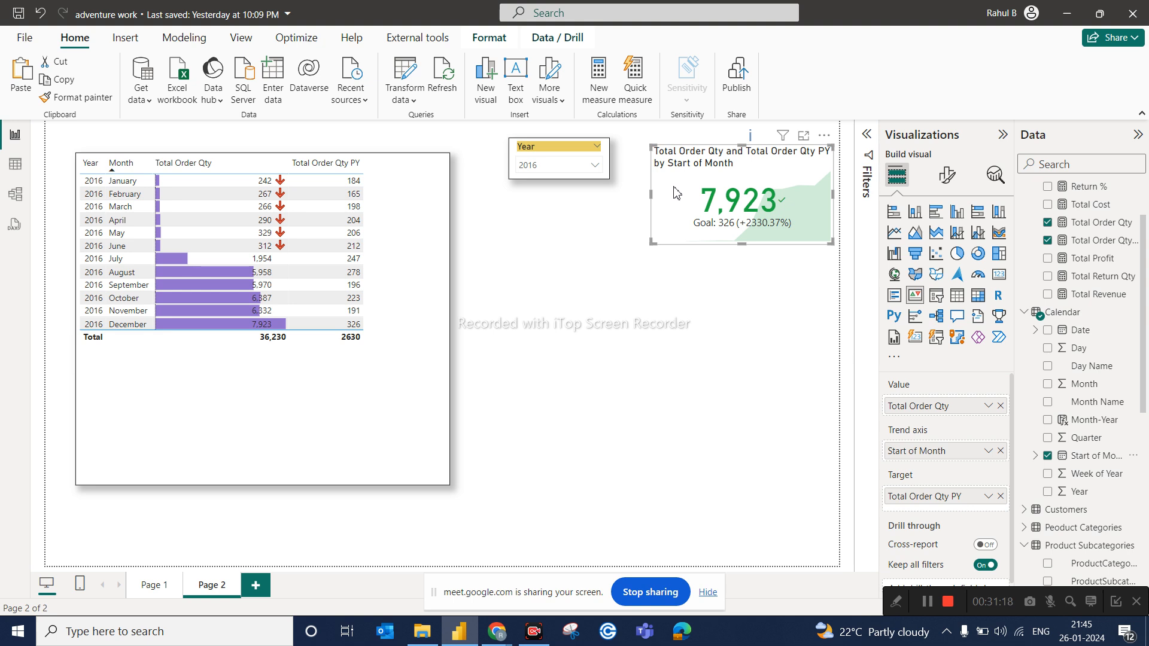
{"action": "left_click_drag", "start_coordinate": [676, 191], "coordinate": [589, 292]}
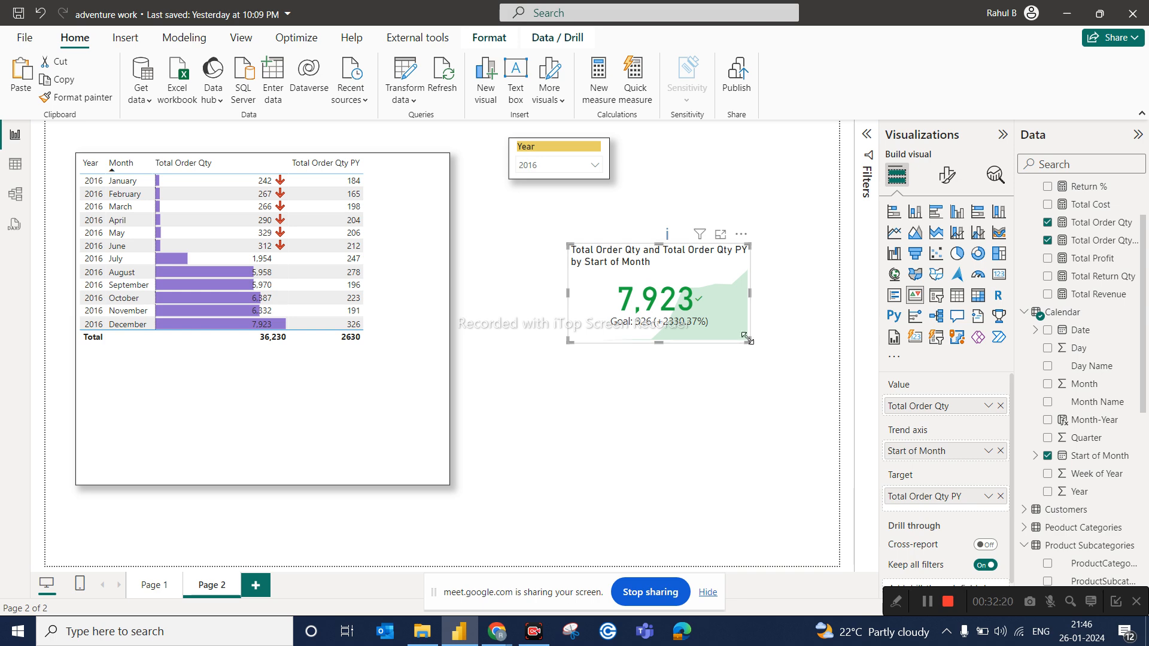
{"action": "left_click_drag", "start_coordinate": [747, 339], "coordinate": [704, 340]}
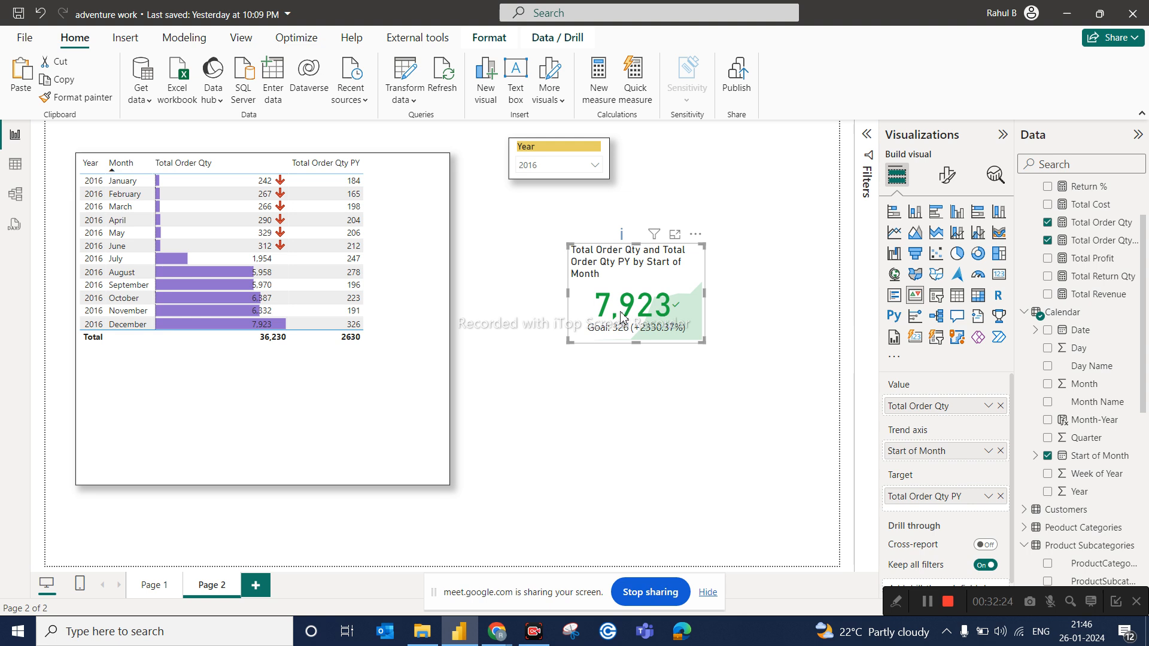
Filter Page 2 to the year 2017 only and compare the KPI's value and goal with the monthly table.
{"action": "left_click", "coordinate": [556, 172]}
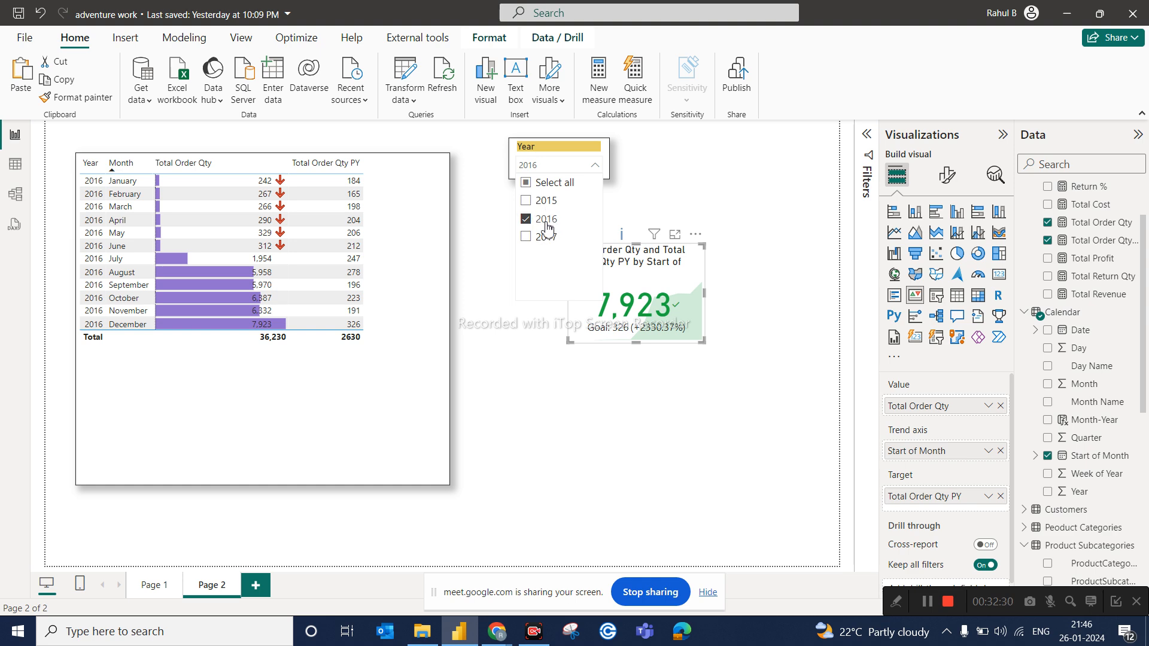
{"action": "left_click", "coordinate": [665, 213]}
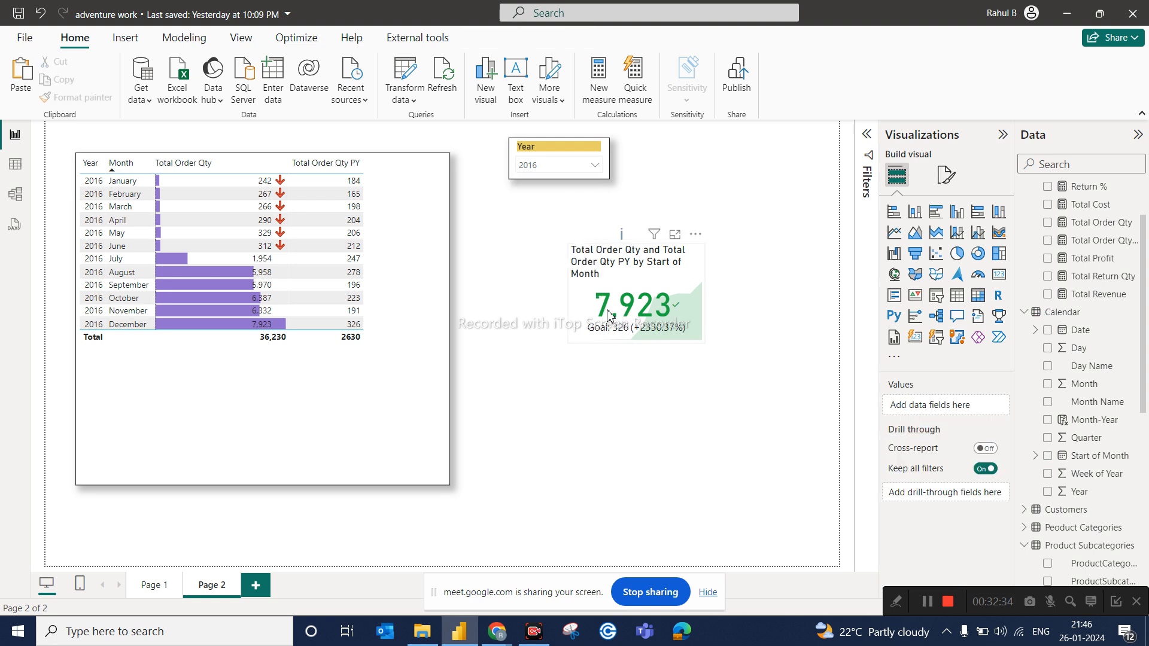
{"action": "left_click", "coordinate": [551, 165]}
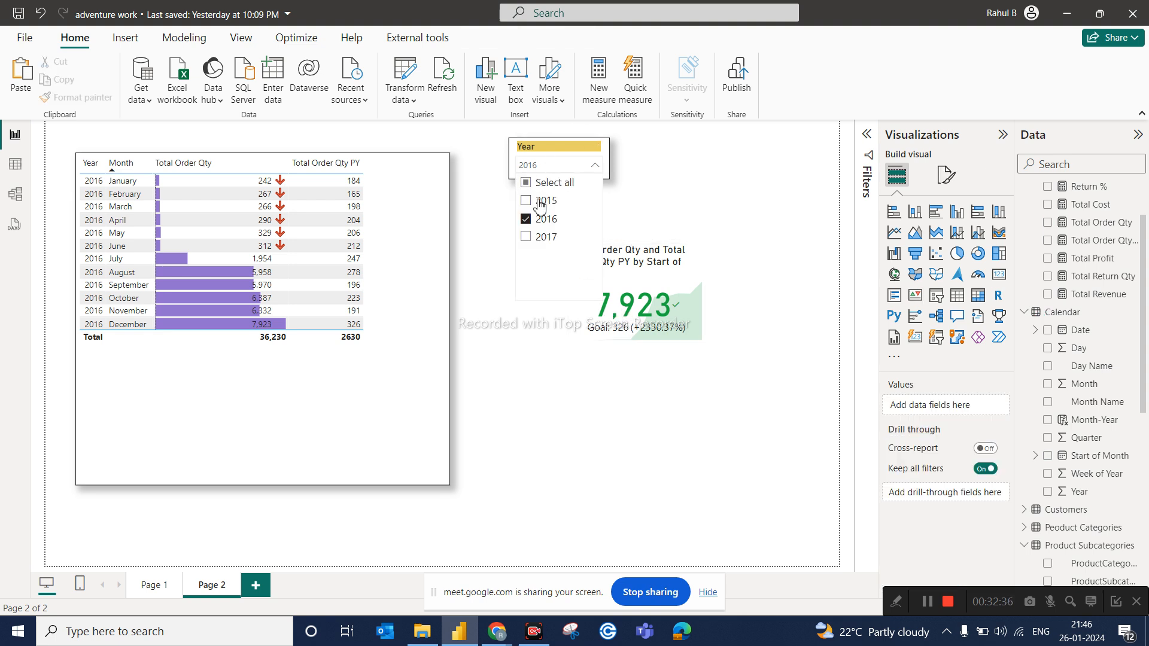
{"action": "left_click", "coordinate": [540, 238]}
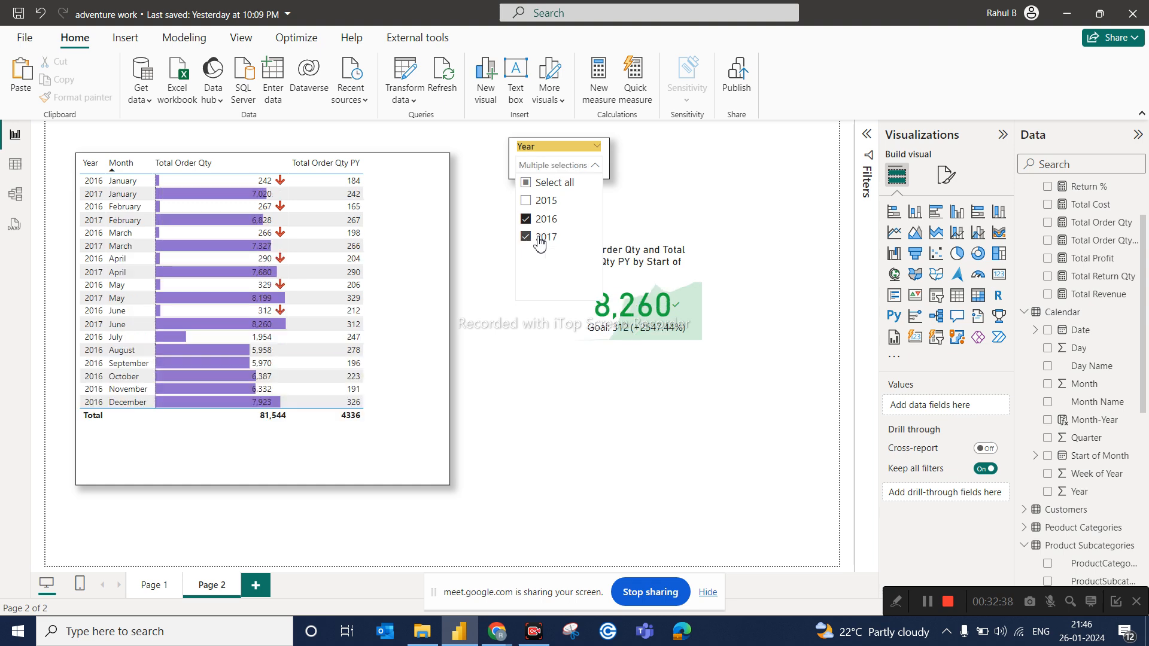
{"action": "left_click", "coordinate": [544, 222]}
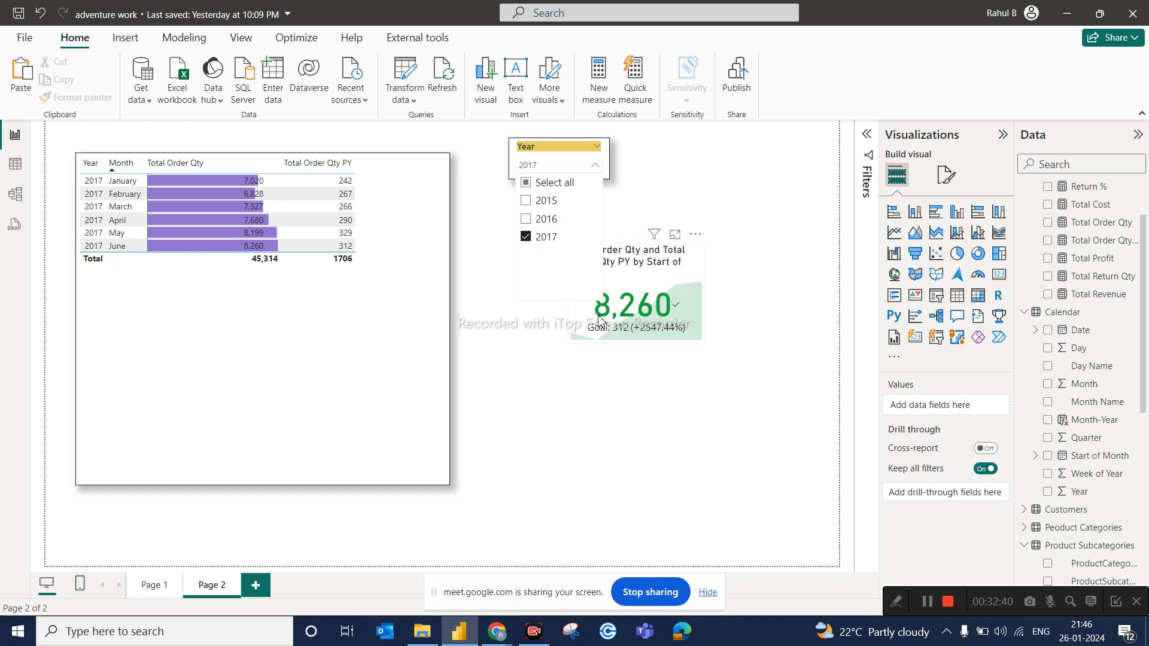
{"action": "left_click", "coordinate": [640, 293]}
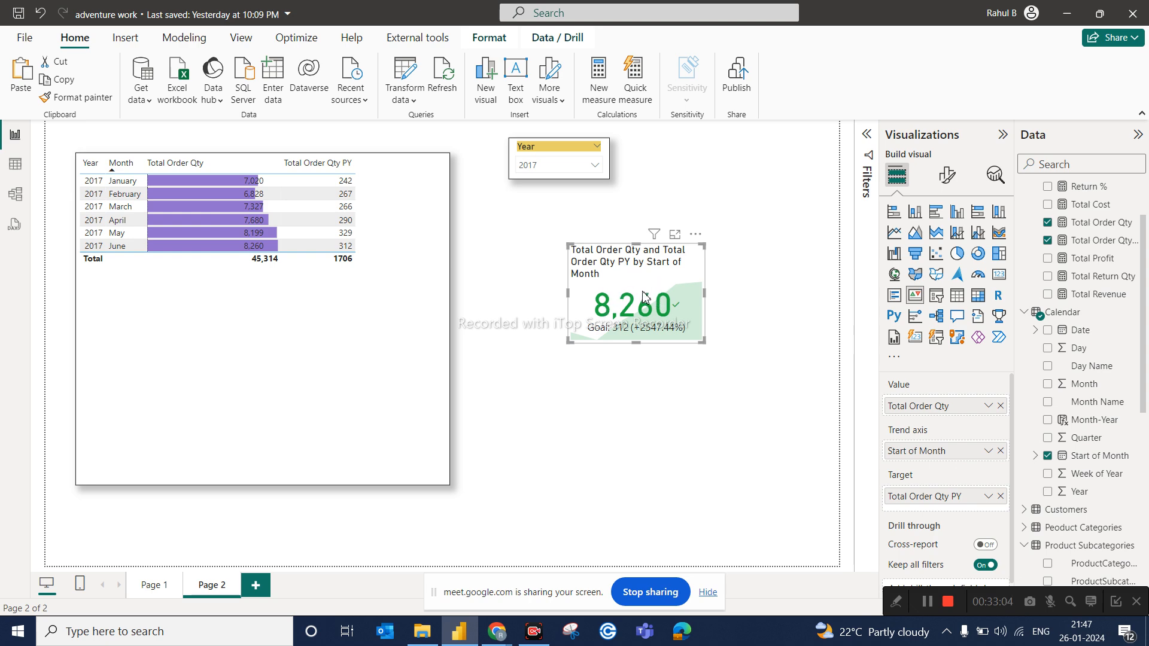
Move the KPI slightly closer to the Year slicer and filter Page 2 back to 2016 only.
{"action": "left_click_drag", "start_coordinate": [626, 302], "coordinate": [594, 276]}
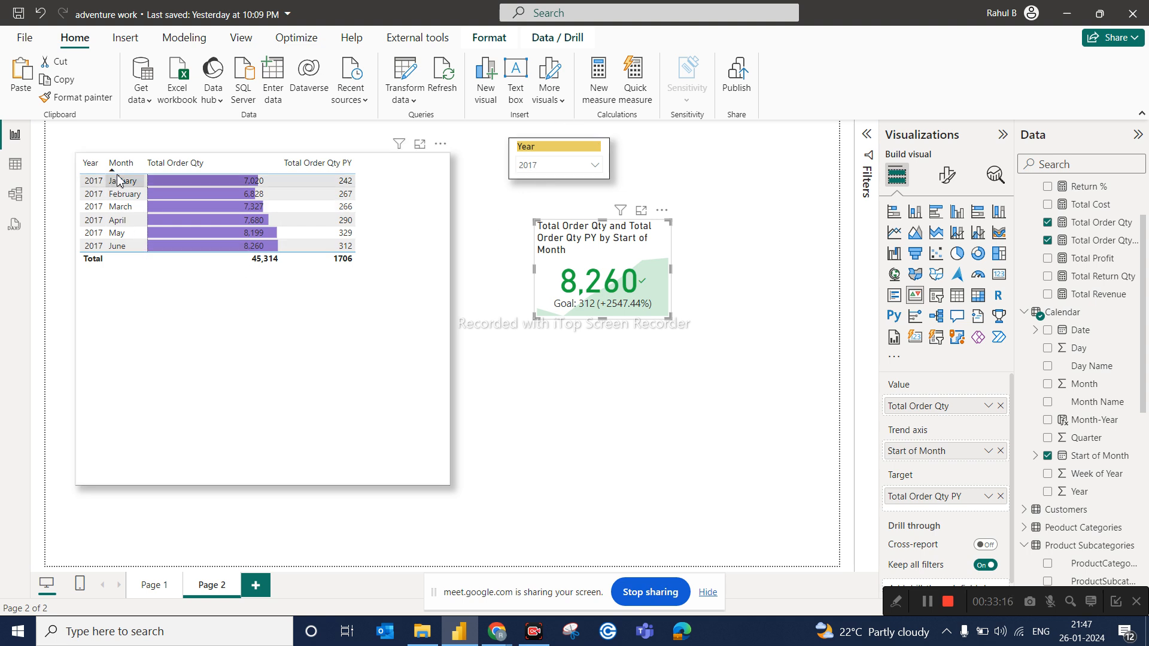
{"action": "left_click", "coordinate": [566, 166]}
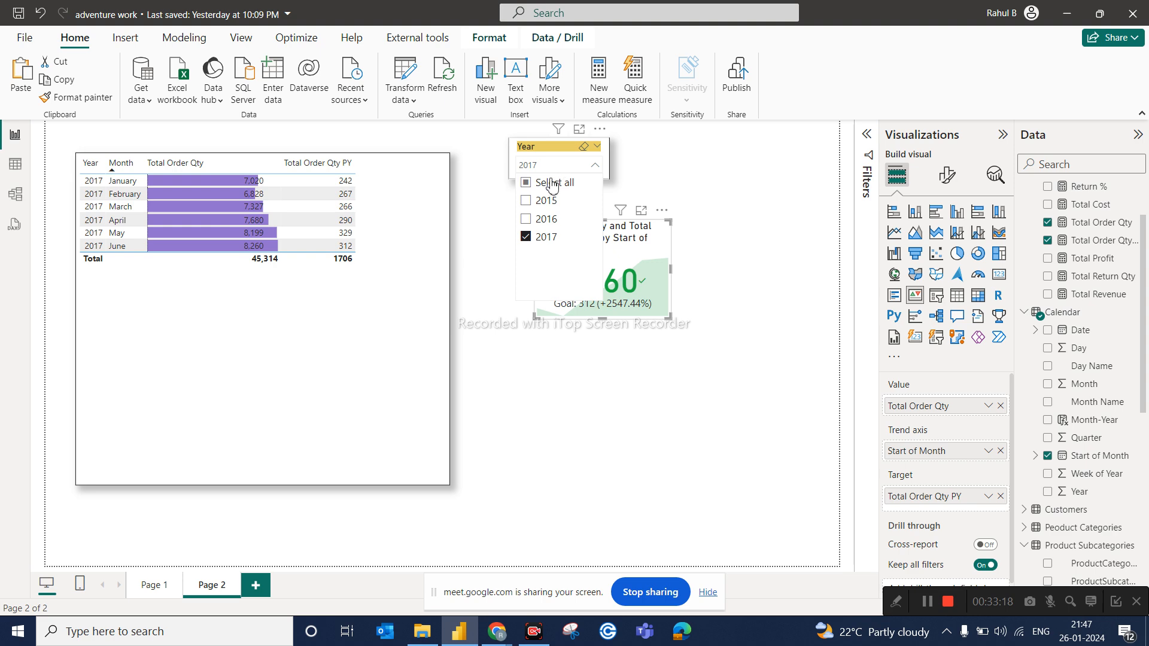
{"action": "left_click", "coordinate": [546, 220]}
{"action": "left_click", "coordinate": [540, 237]}
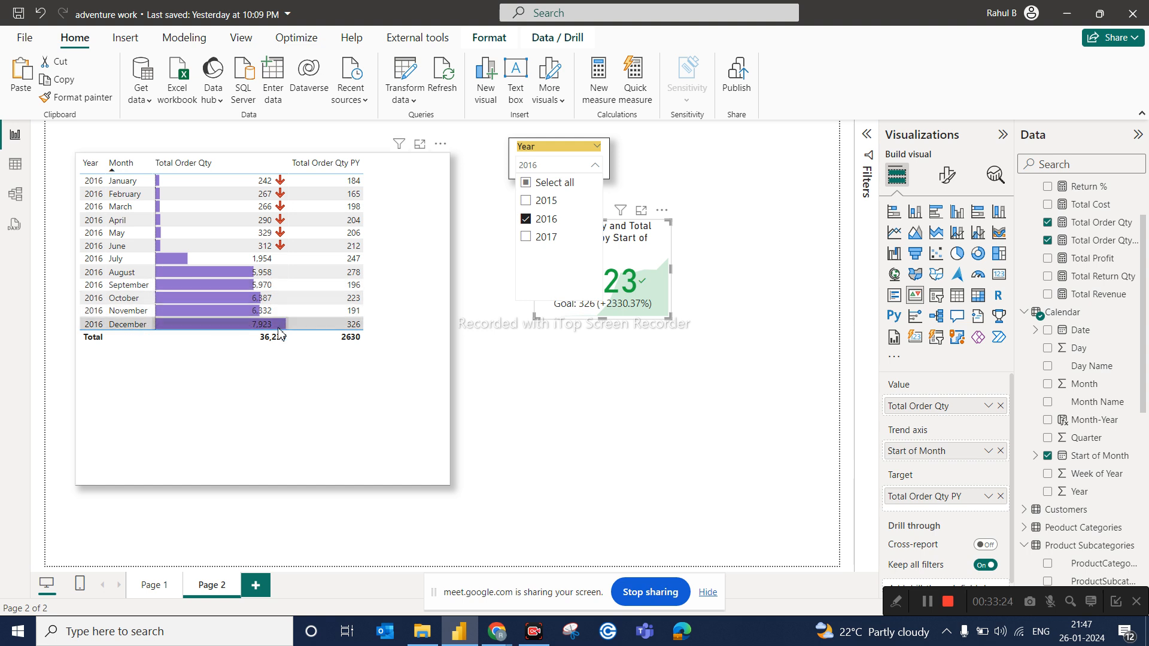
{"action": "left_click", "coordinate": [608, 390]}
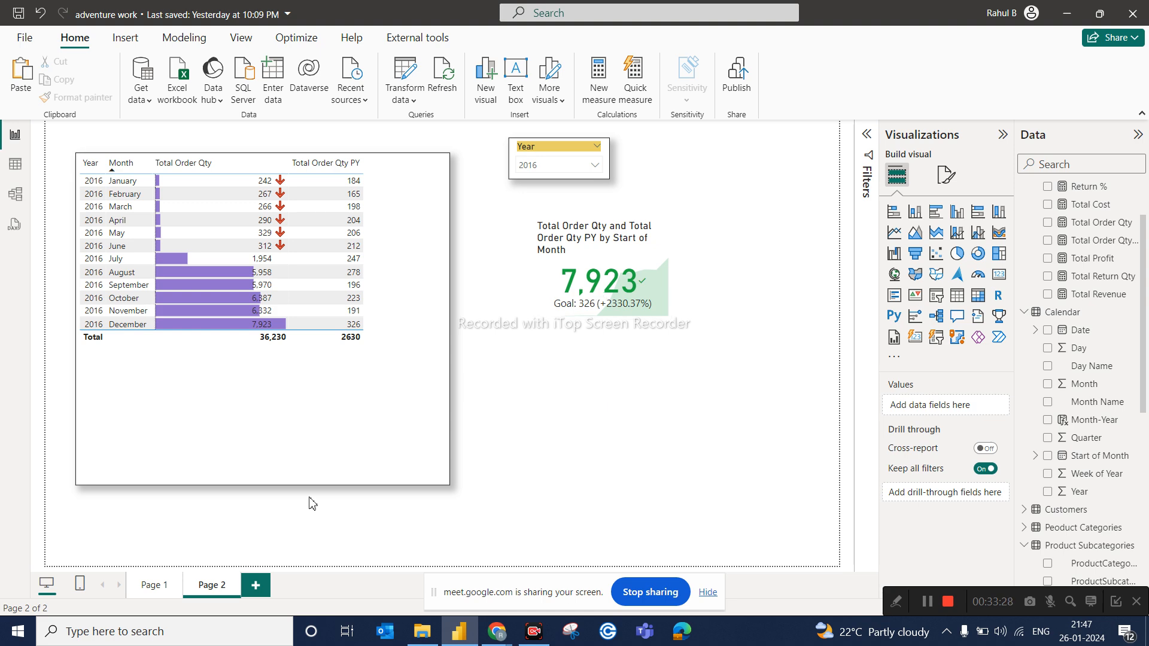
Shrink the KPI on Page 1 and move it to the empty area right of the product matrix.
{"action": "left_click", "coordinate": [155, 587]}
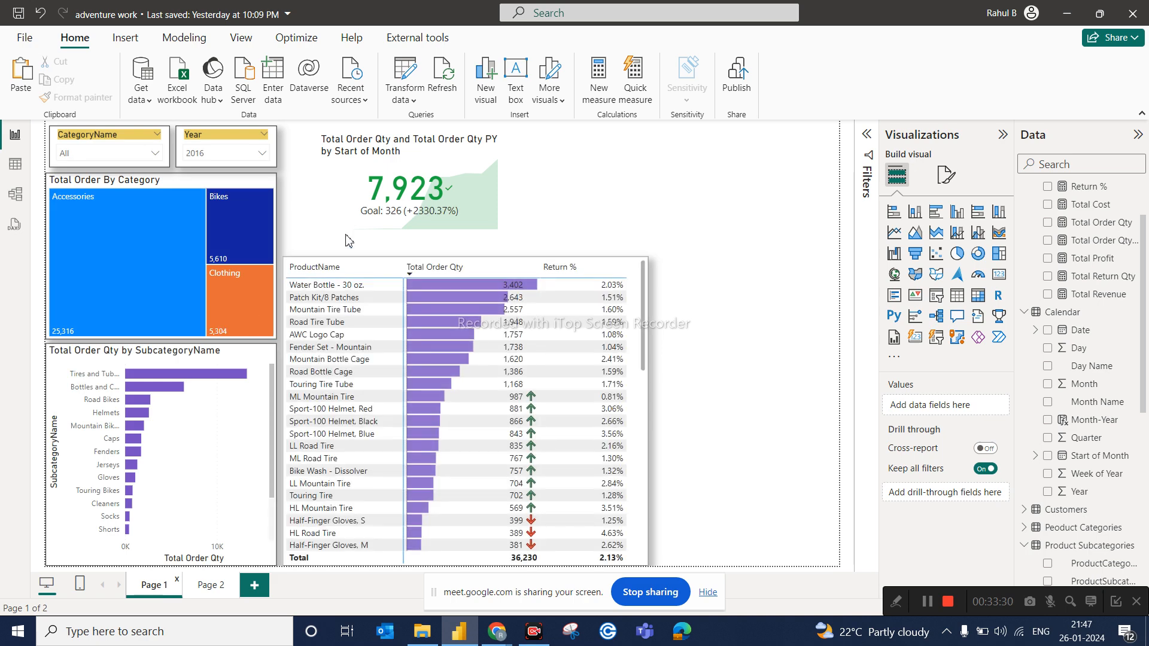
{"action": "left_click", "coordinate": [426, 175]}
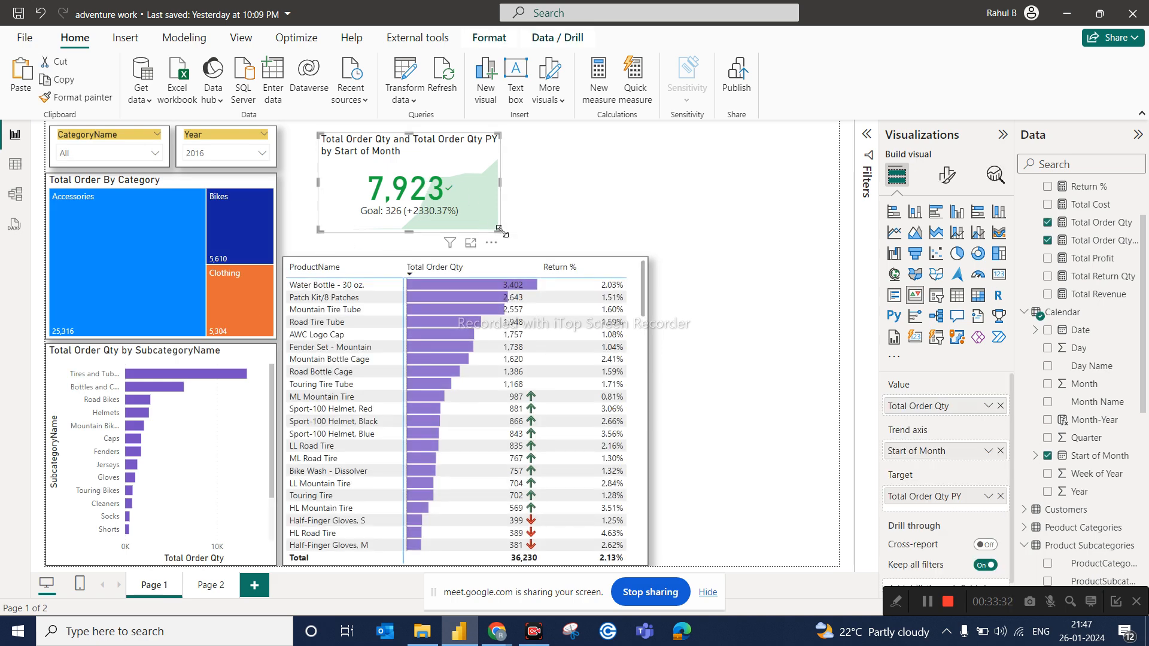
{"action": "left_click_drag", "start_coordinate": [501, 231], "coordinate": [462, 227]}
{"action": "left_click_drag", "start_coordinate": [452, 217], "coordinate": [471, 212]}
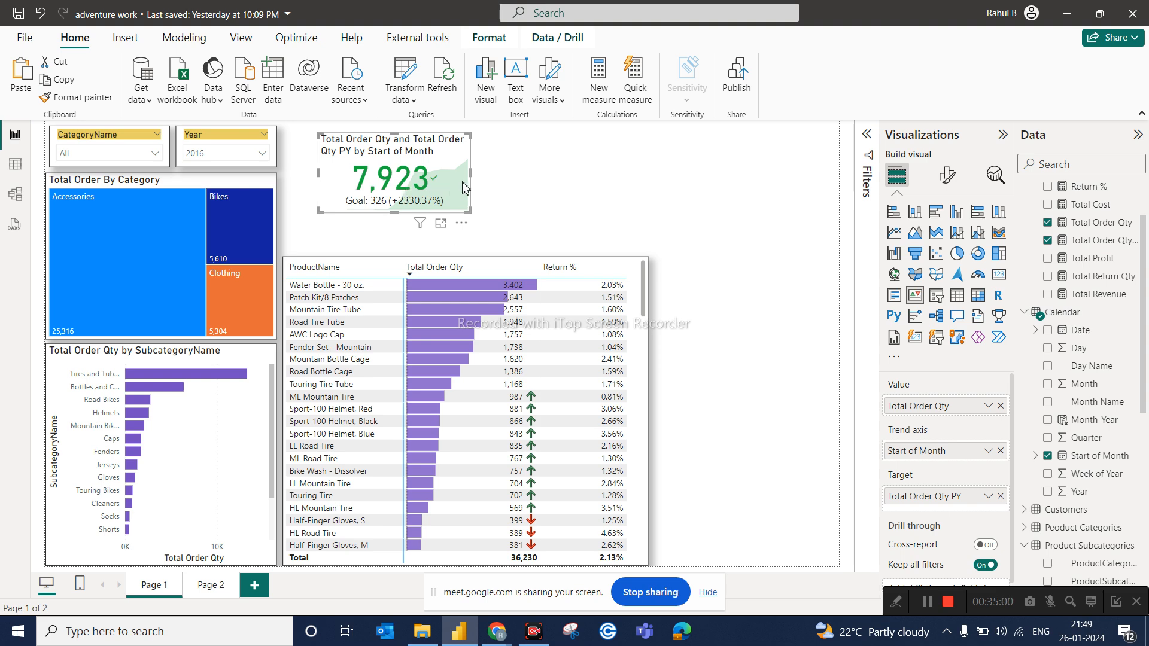
{"action": "left_click_drag", "start_coordinate": [464, 188], "coordinate": [807, 231]}
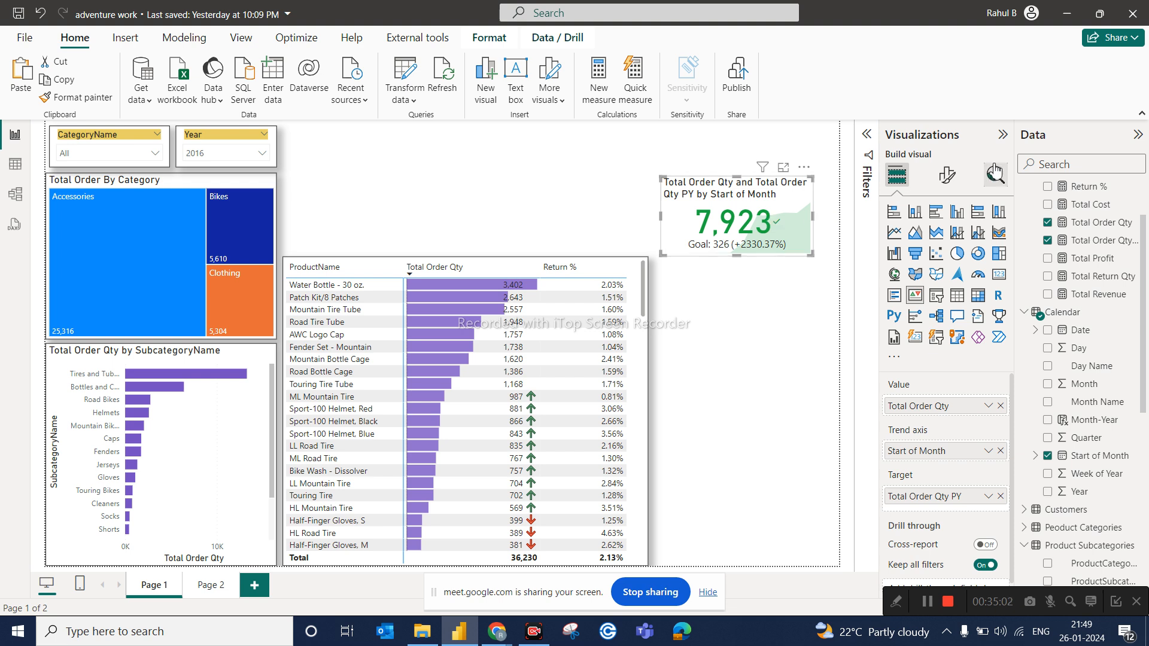
Try the Low is good direction for the KPI's trend axis and switch it back to High is good.
{"action": "left_click", "coordinate": [947, 175]}
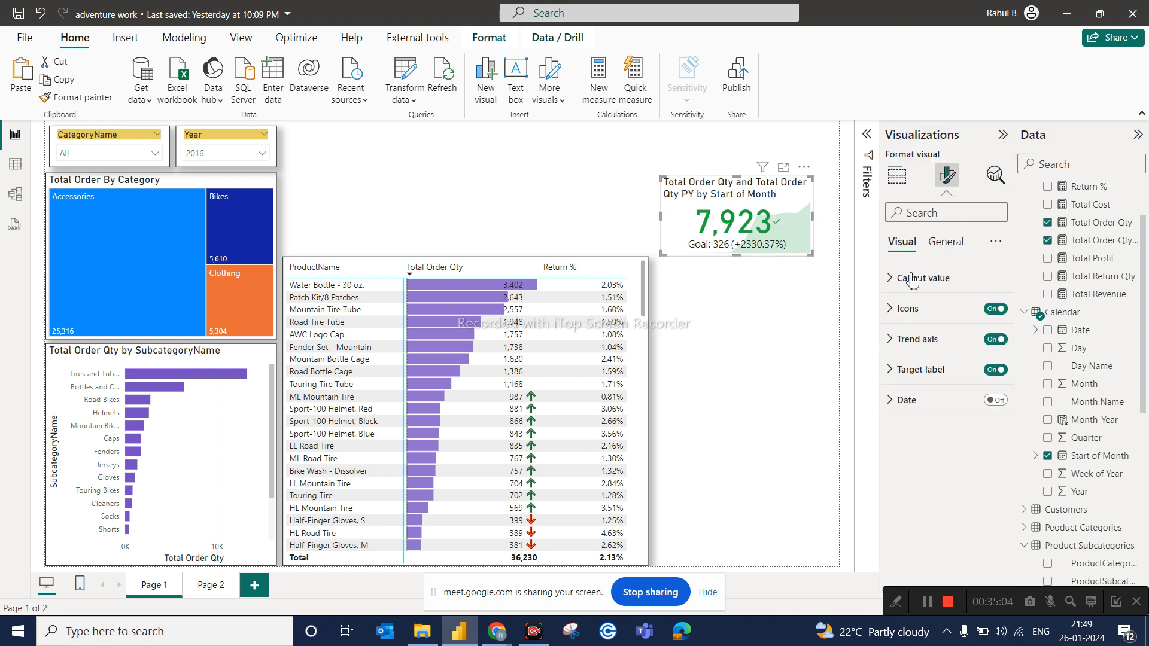
{"action": "left_click", "coordinate": [904, 341]}
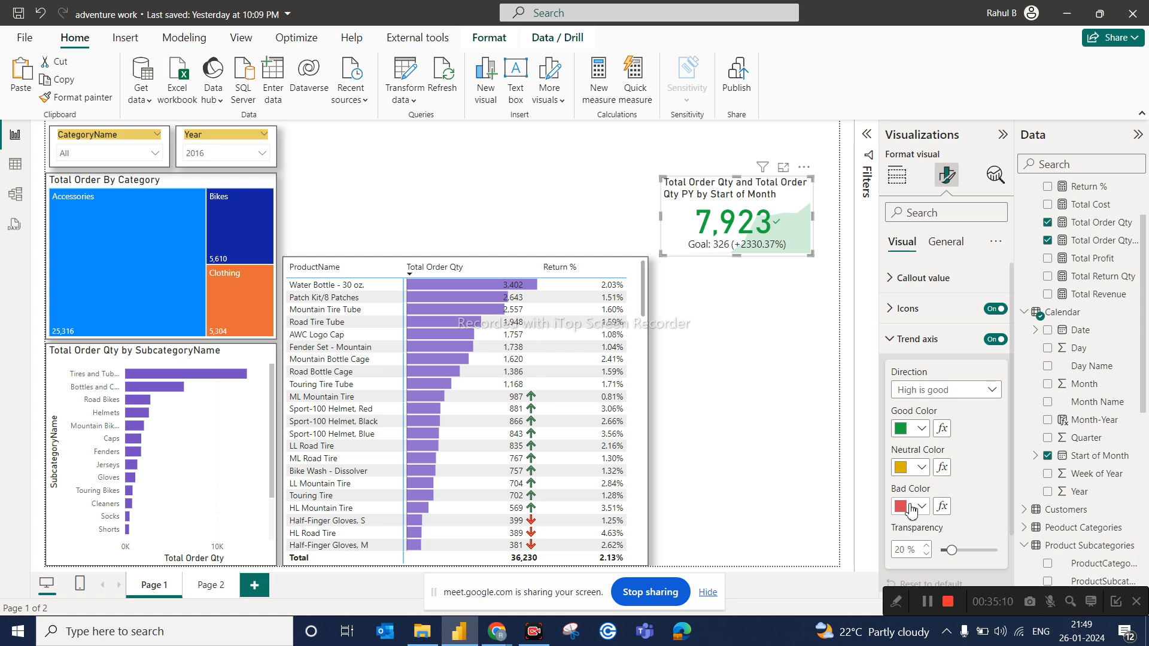
{"action": "left_click", "coordinate": [922, 390]}
{"action": "left_click", "coordinate": [916, 426]}
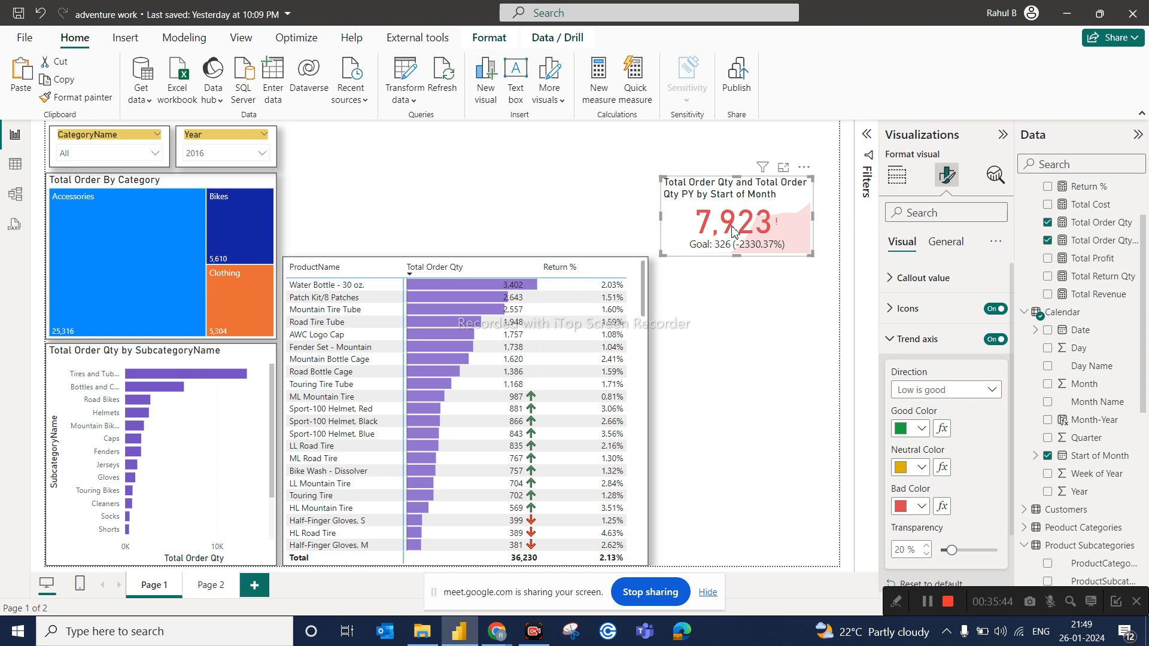
{"action": "left_click", "coordinate": [922, 395]}
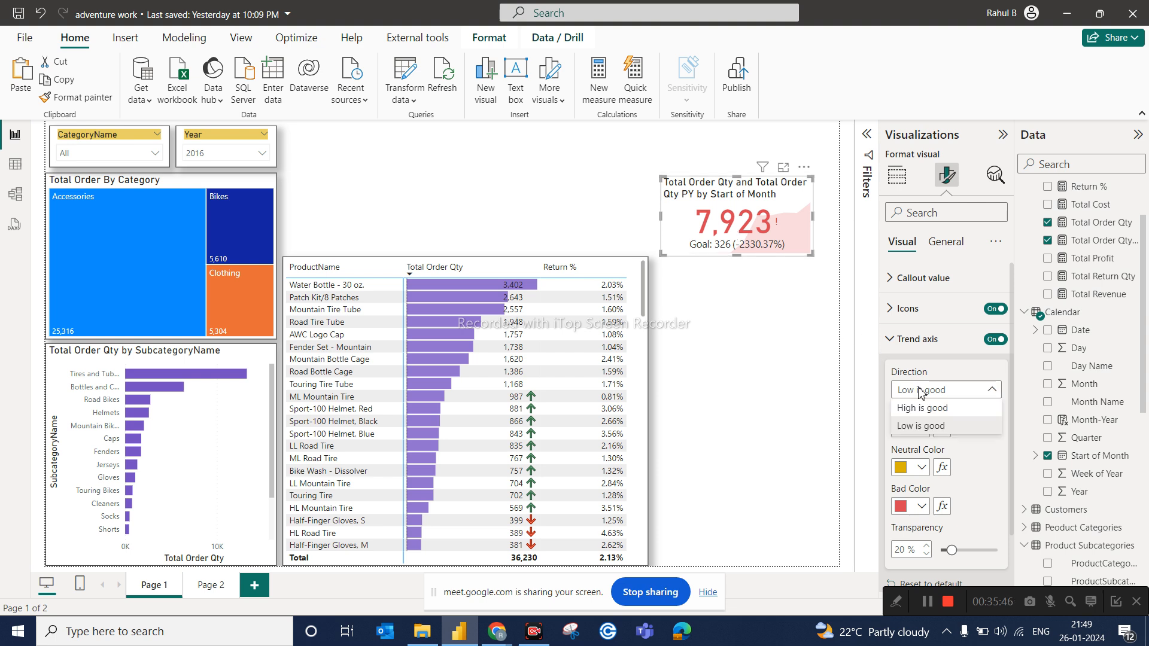
{"action": "left_click", "coordinate": [923, 408]}
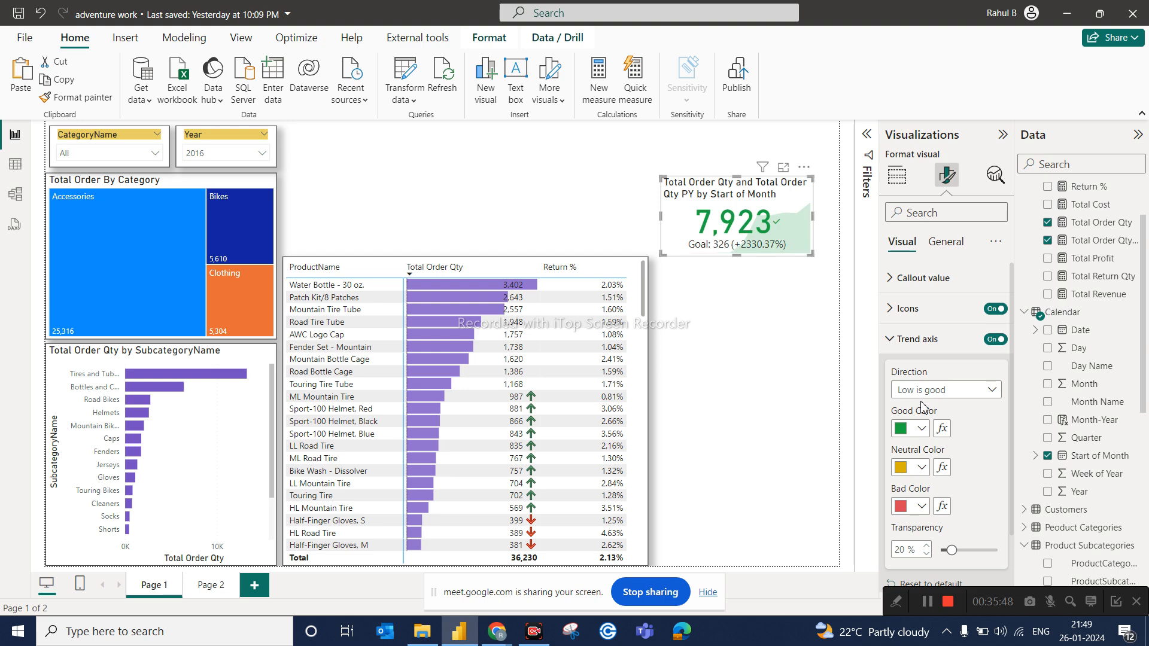
{"action": "left_click", "coordinate": [895, 179]}
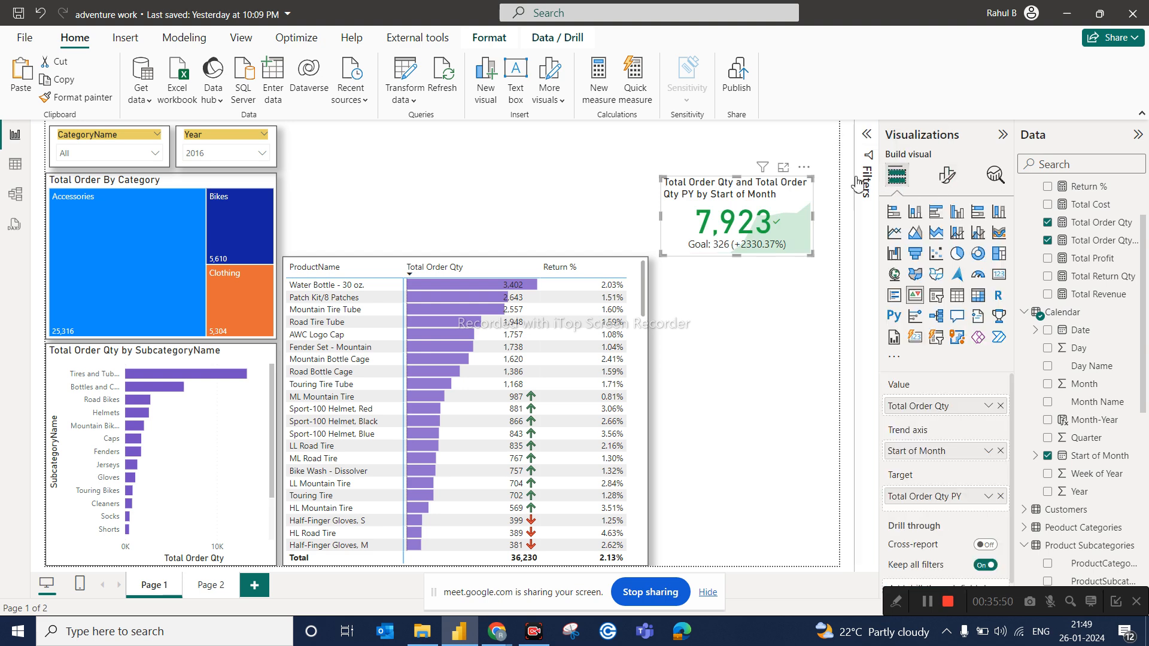
Change the KPI's title to Monthly Order Qty and center it horizontally.
{"action": "left_click", "coordinate": [946, 175]}
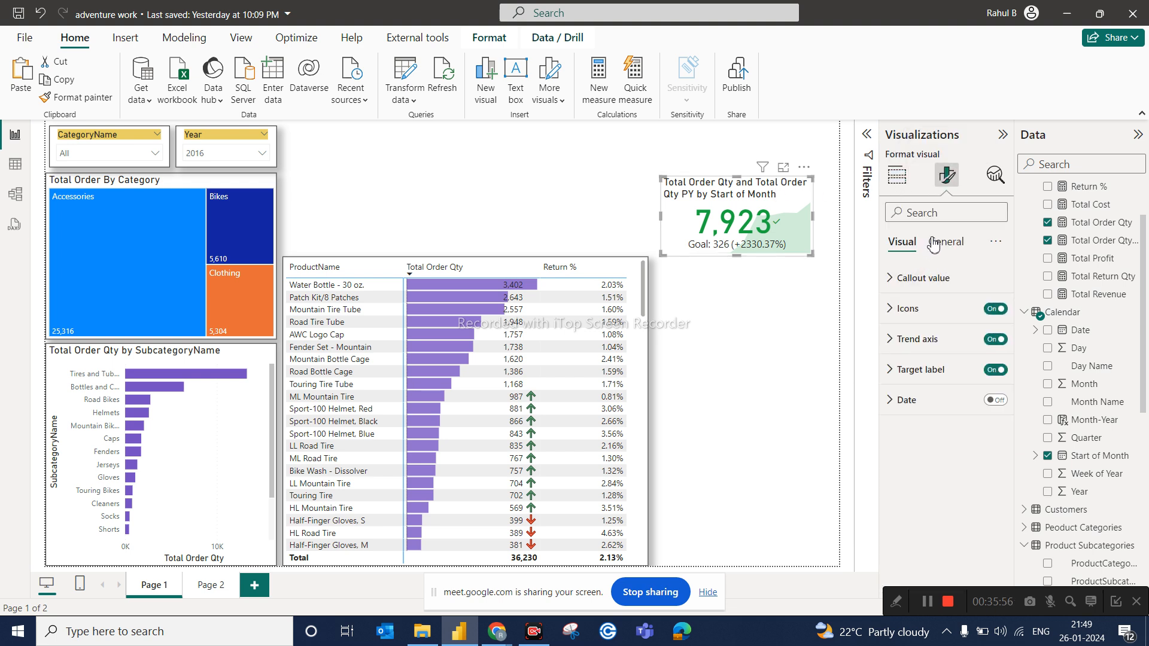
{"action": "left_click", "coordinate": [892, 372]}
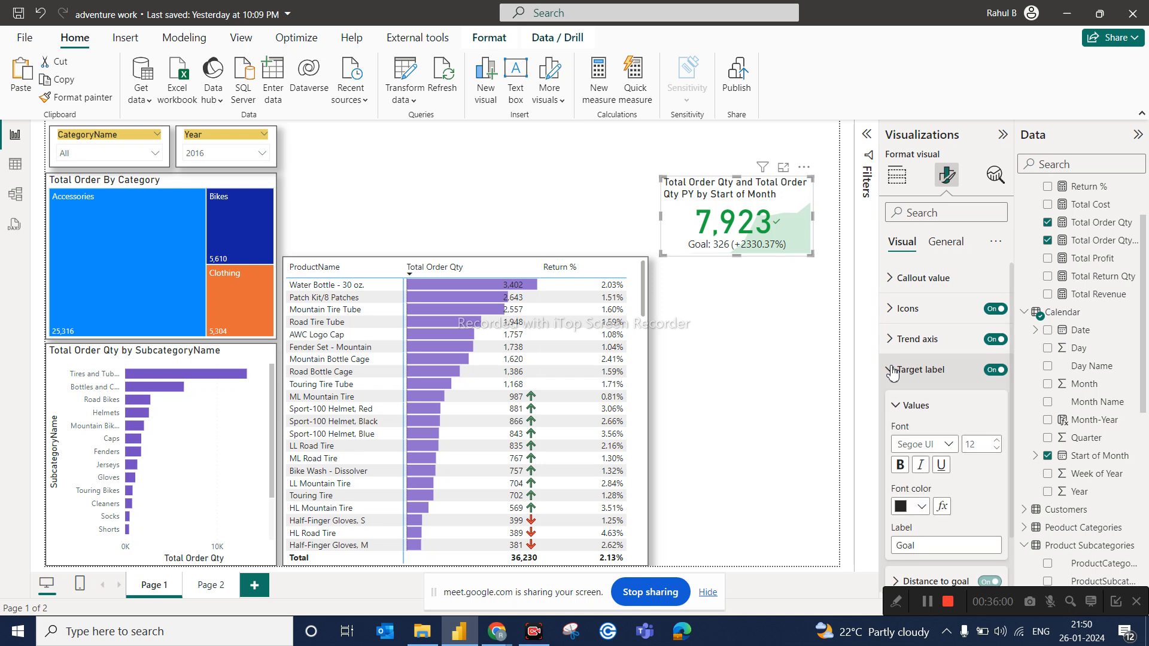
{"action": "left_click", "coordinate": [893, 371]}
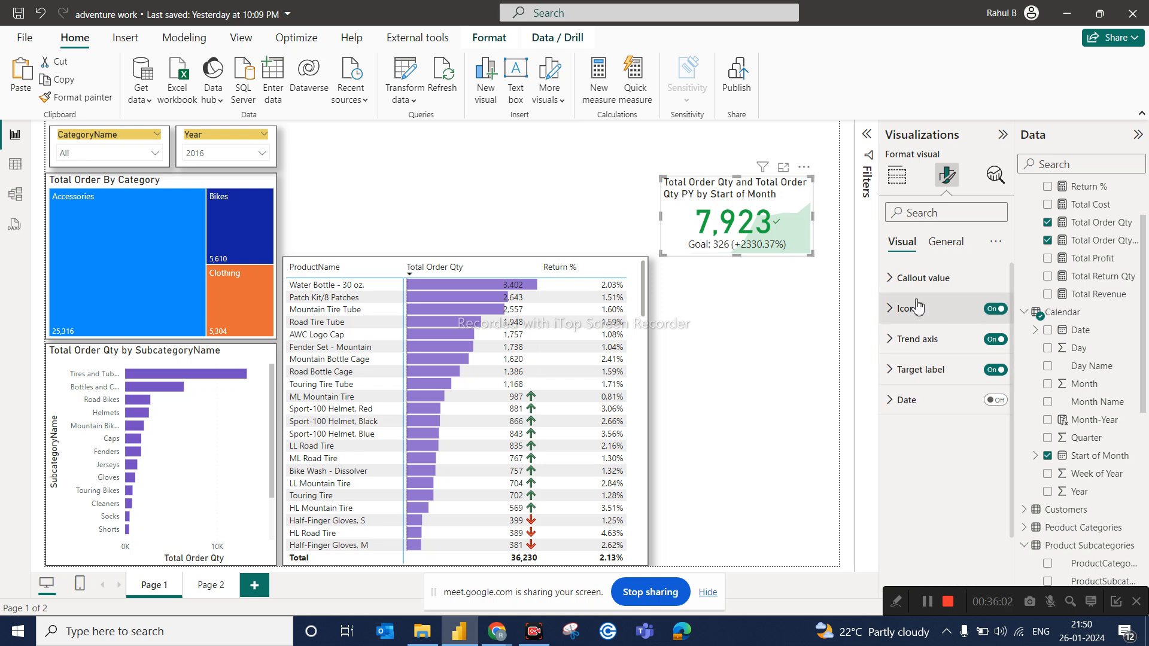
{"action": "left_click", "coordinate": [945, 250]}
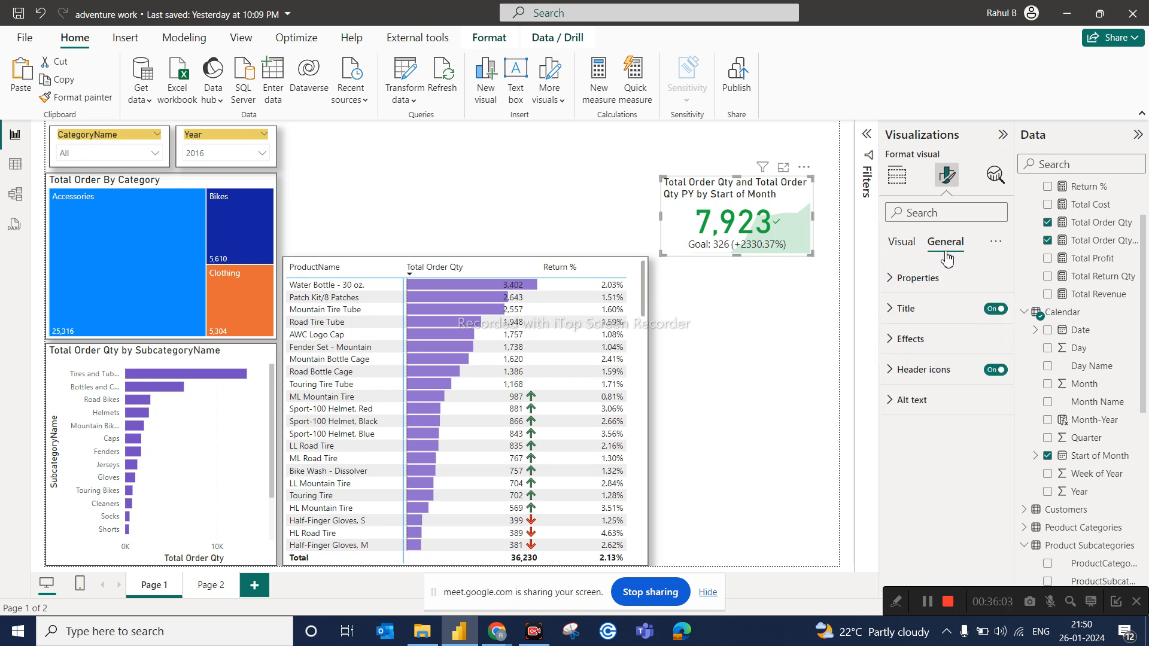
{"action": "left_click", "coordinate": [898, 309]}
{"action": "left_click", "coordinate": [927, 383]}
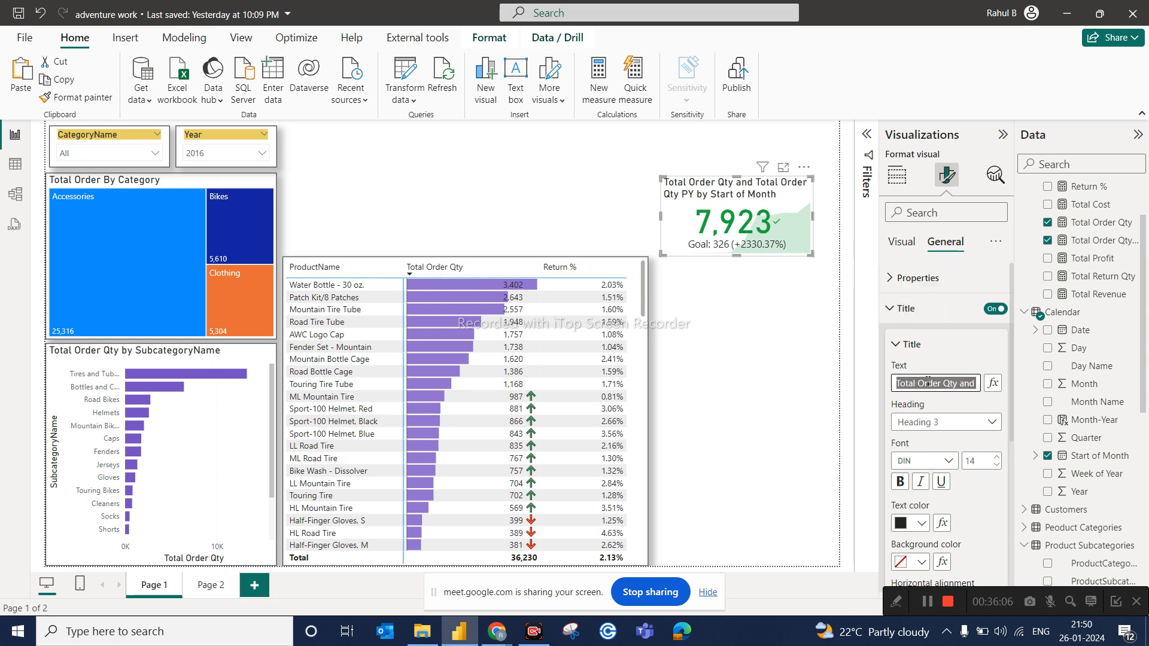
{"action": "type", "text": "Monthly"}
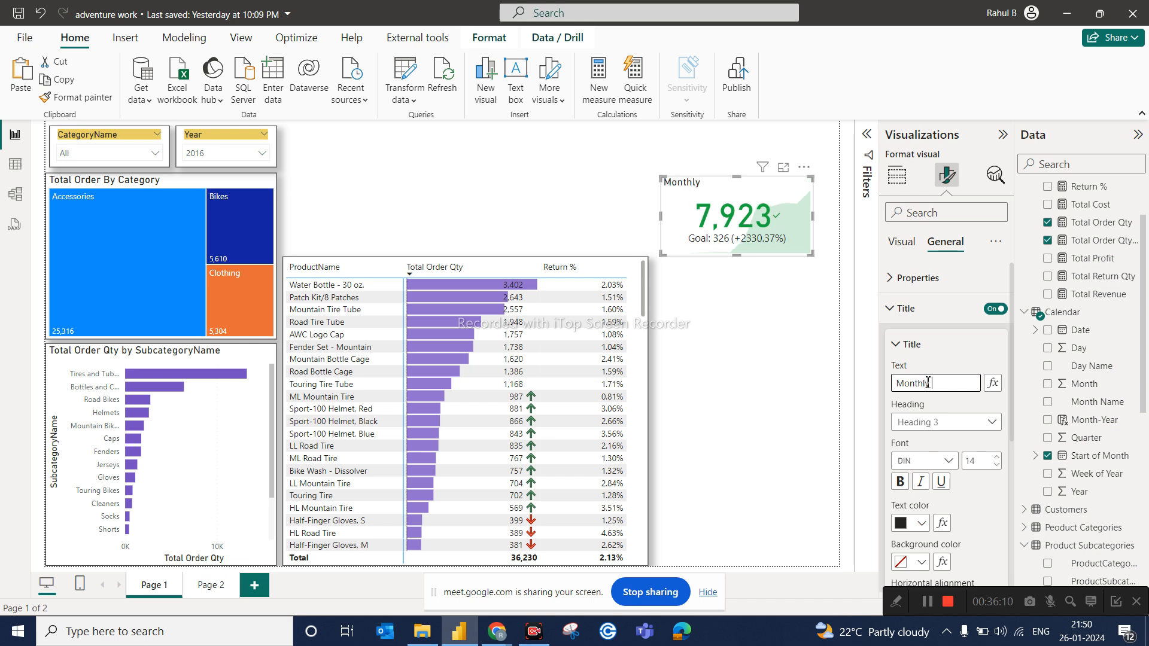
{"action": "type", "text": " Order Qty"}
{"action": "scroll", "coordinate": [971, 488], "scroll_direction": "down", "scroll_amount": 1}
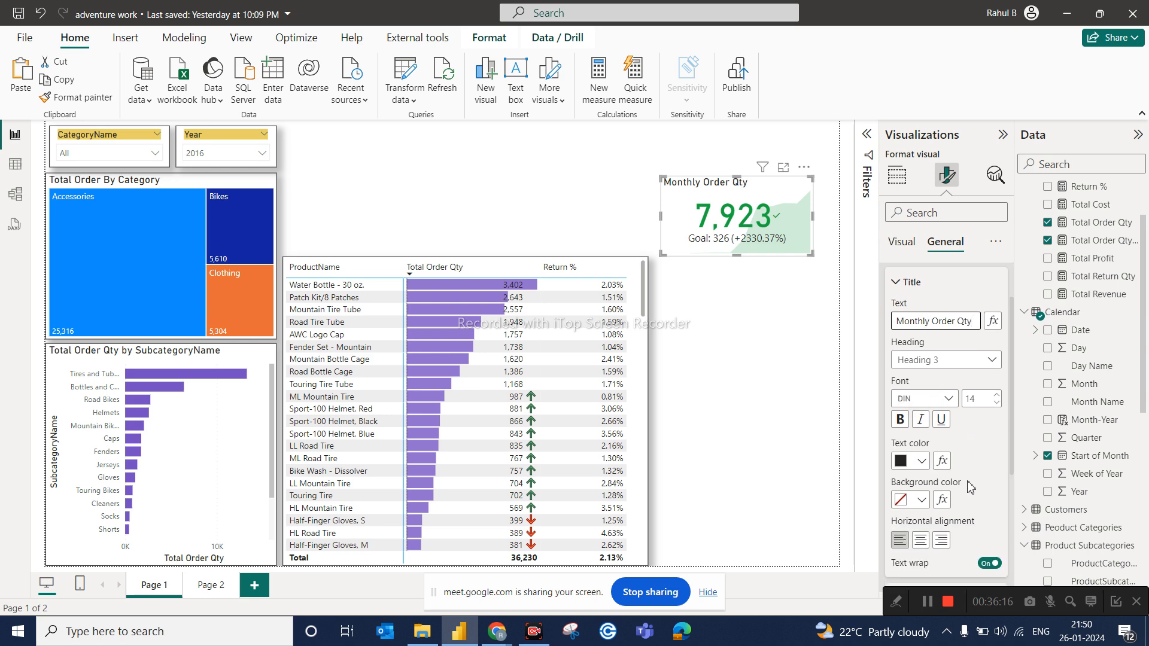
{"action": "left_click", "coordinate": [920, 541]}
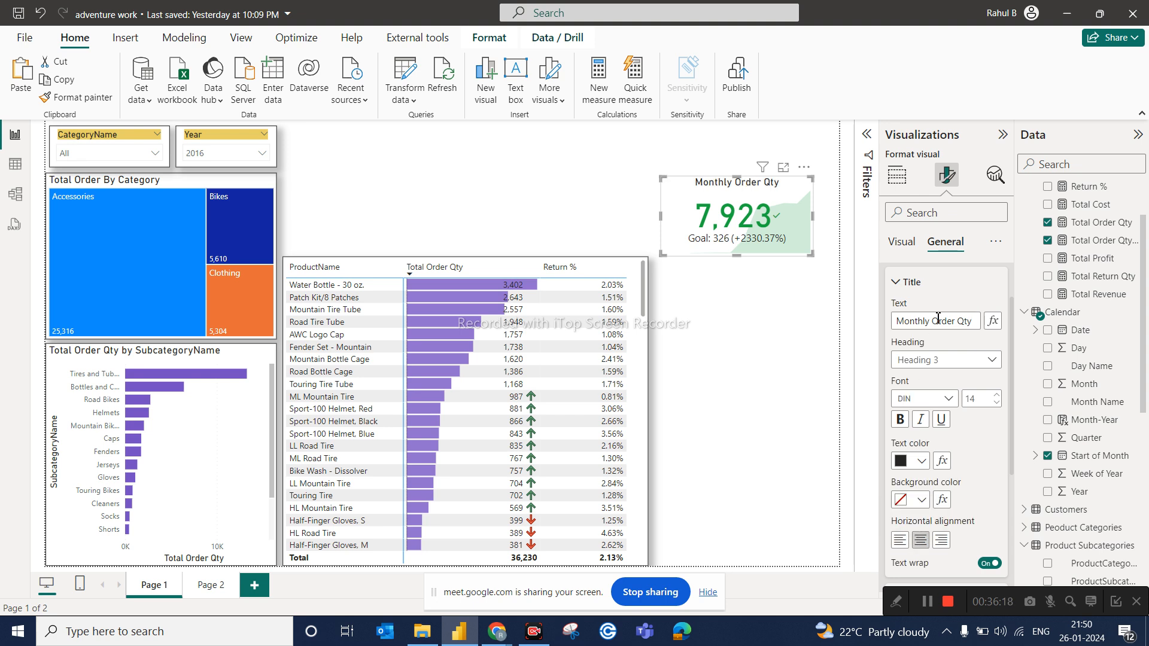
Turn on the visual border and shadow effects for the KPI.
{"action": "scroll", "coordinate": [984, 420], "scroll_direction": "down", "scroll_amount": 3}
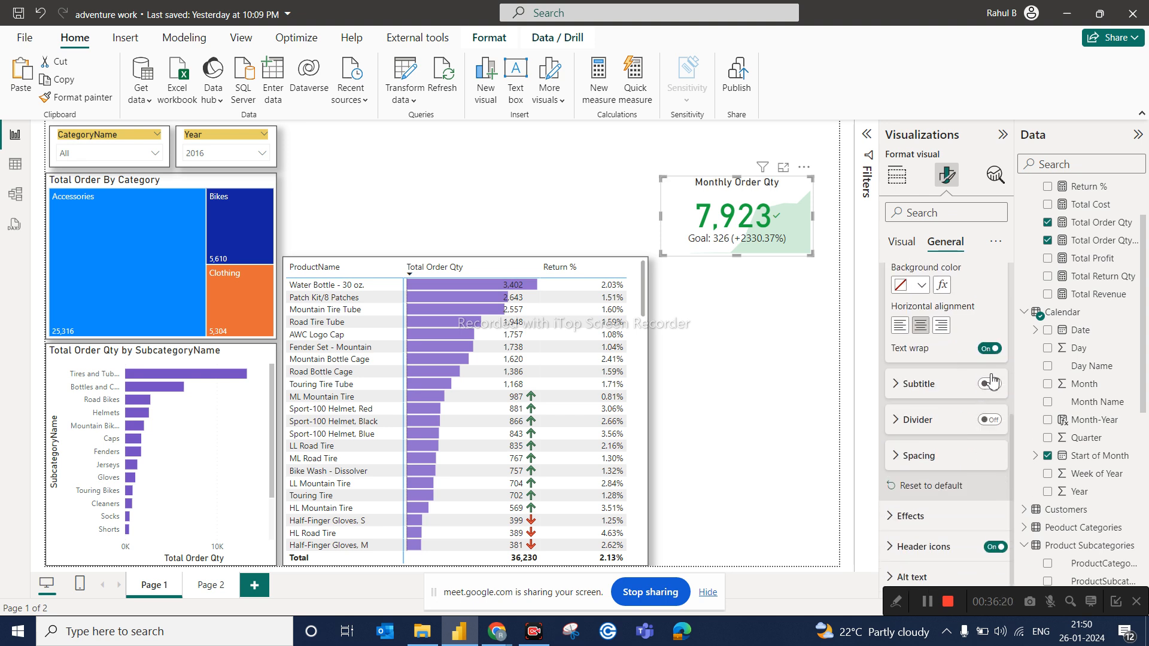
{"action": "left_click", "coordinate": [977, 510]}
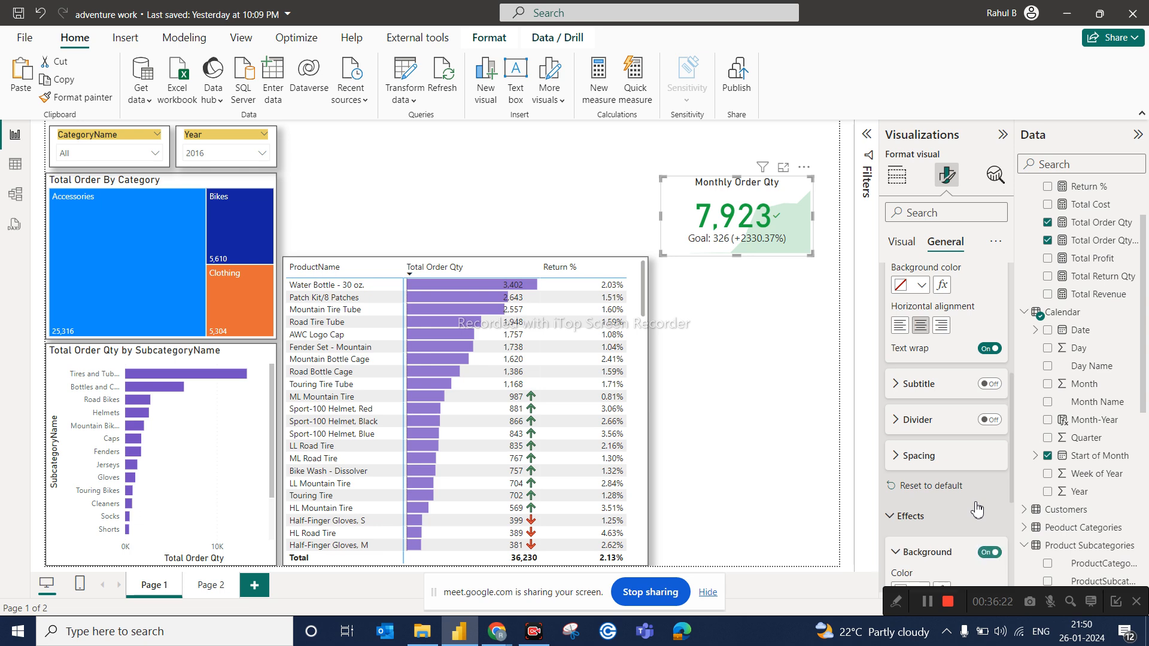
{"action": "scroll", "coordinate": [981, 540], "scroll_direction": "down", "scroll_amount": 3}
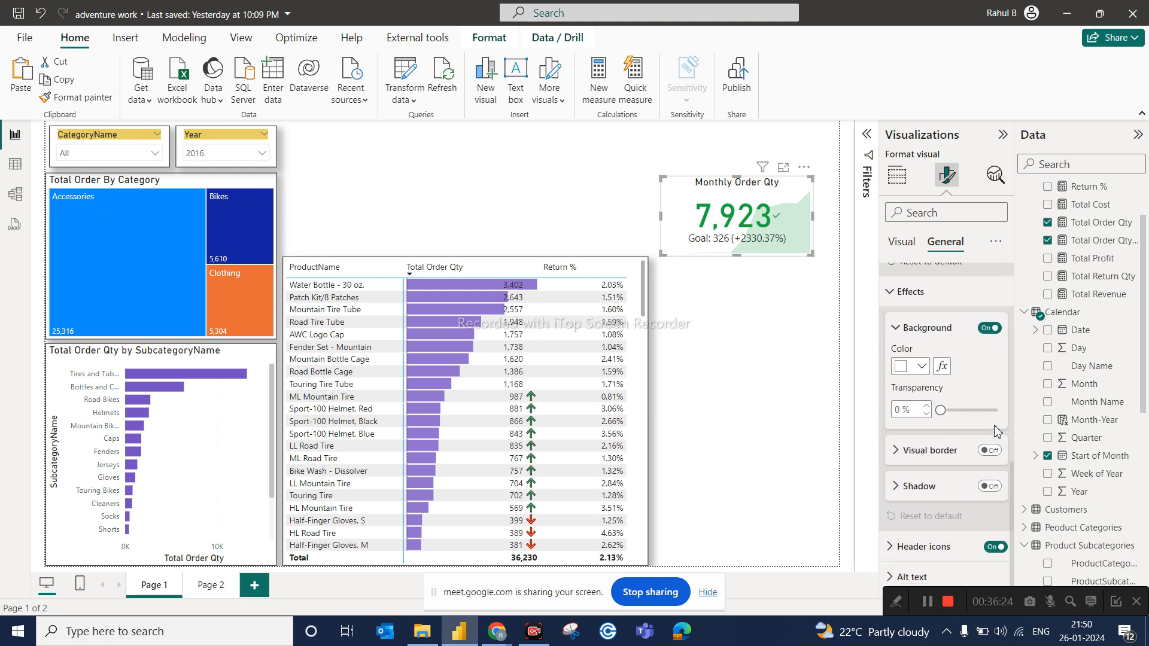
{"action": "left_click", "coordinate": [989, 450]}
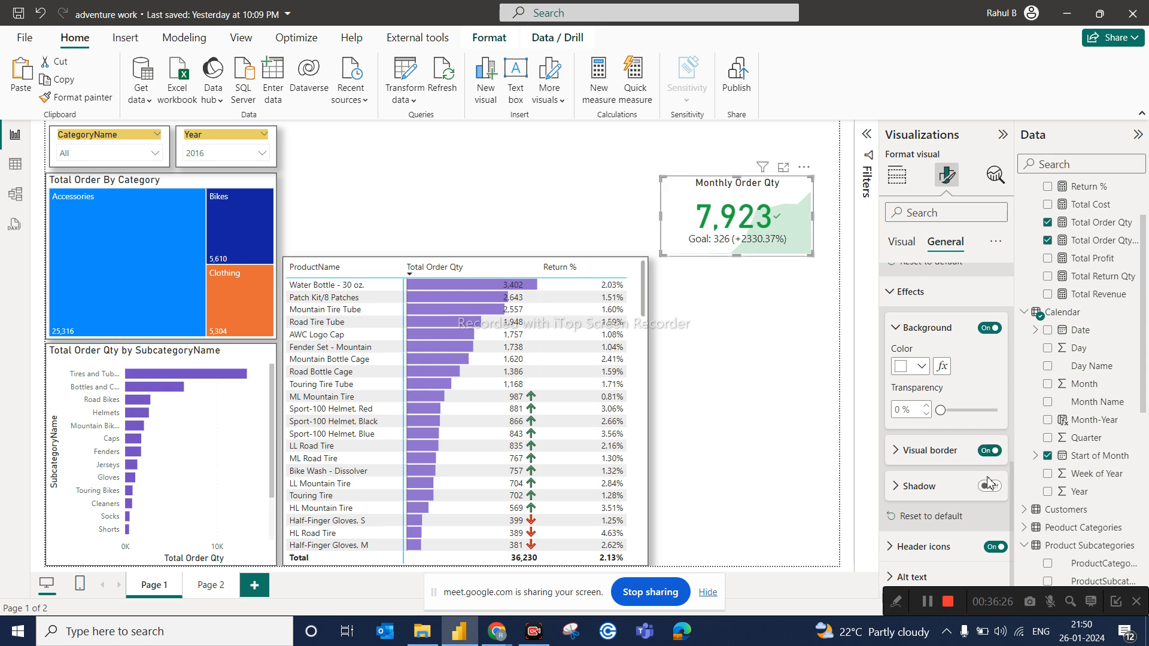
{"action": "left_click", "coordinate": [989, 486]}
{"action": "left_click", "coordinate": [797, 419]}
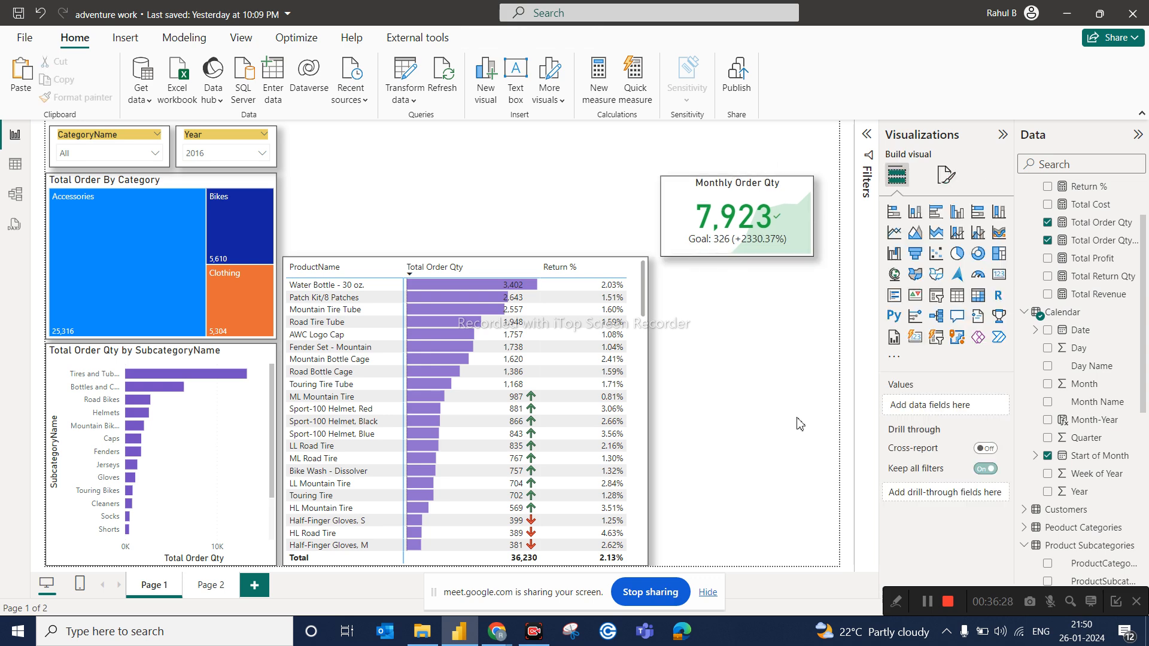
Shrink the KPI slightly and move it above the product matrix, aligned with the matrix's right edge.
{"action": "left_click", "coordinate": [806, 248]}
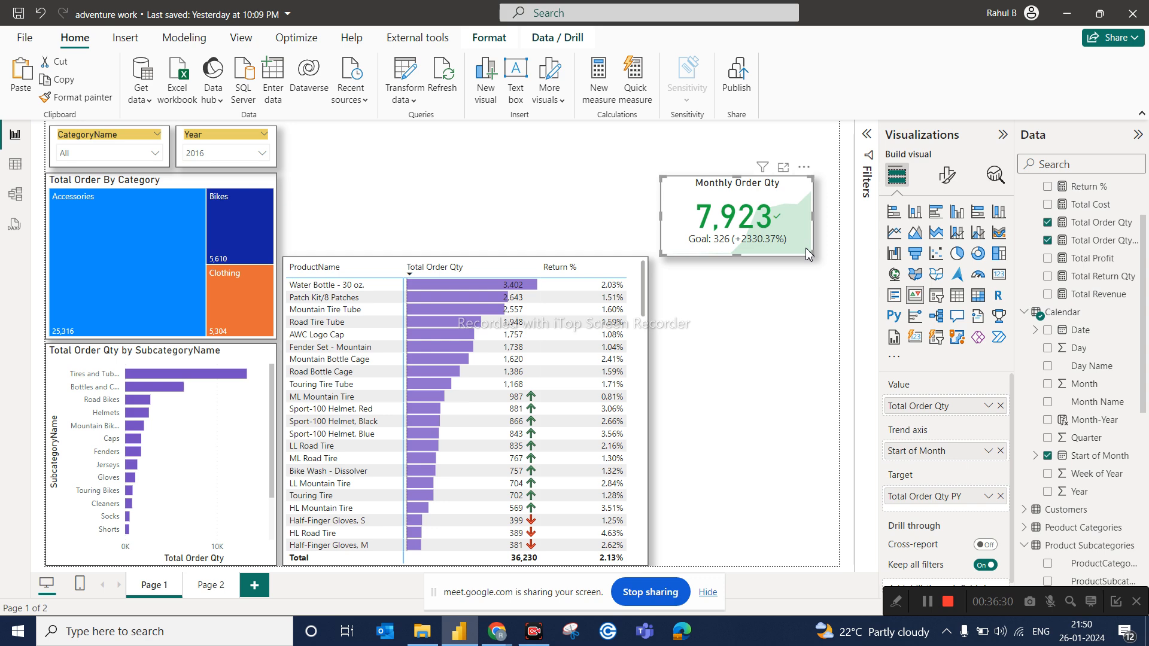
{"action": "left_click_drag", "start_coordinate": [813, 258], "coordinate": [792, 245]}
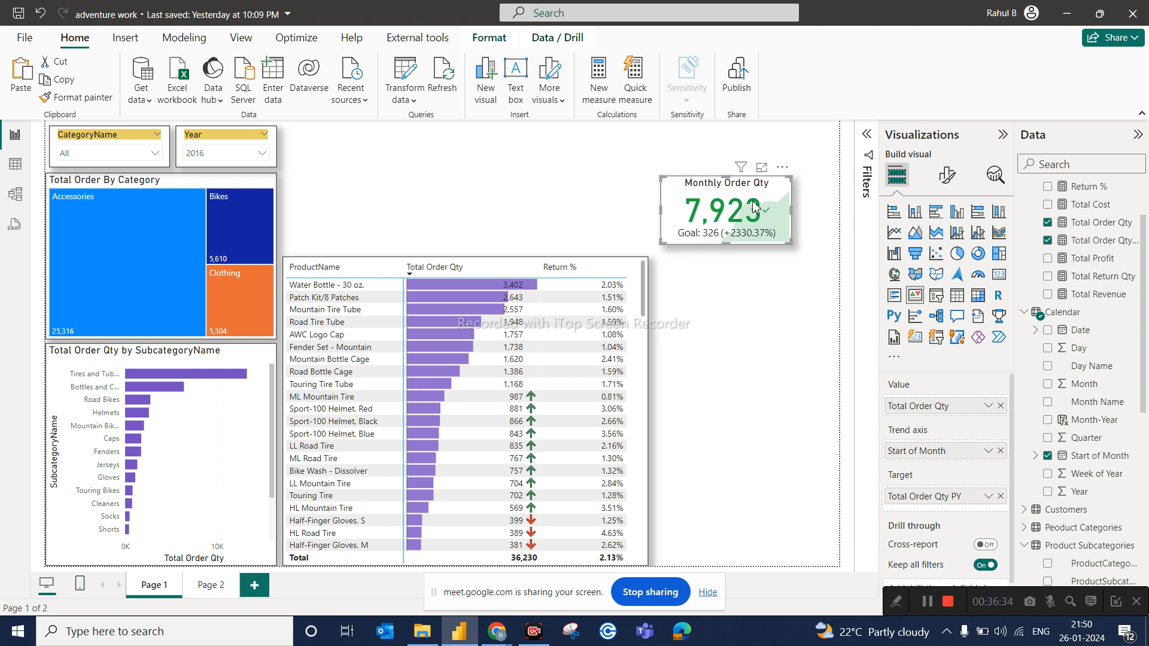
{"action": "left_click_drag", "start_coordinate": [743, 198], "coordinate": [611, 165]}
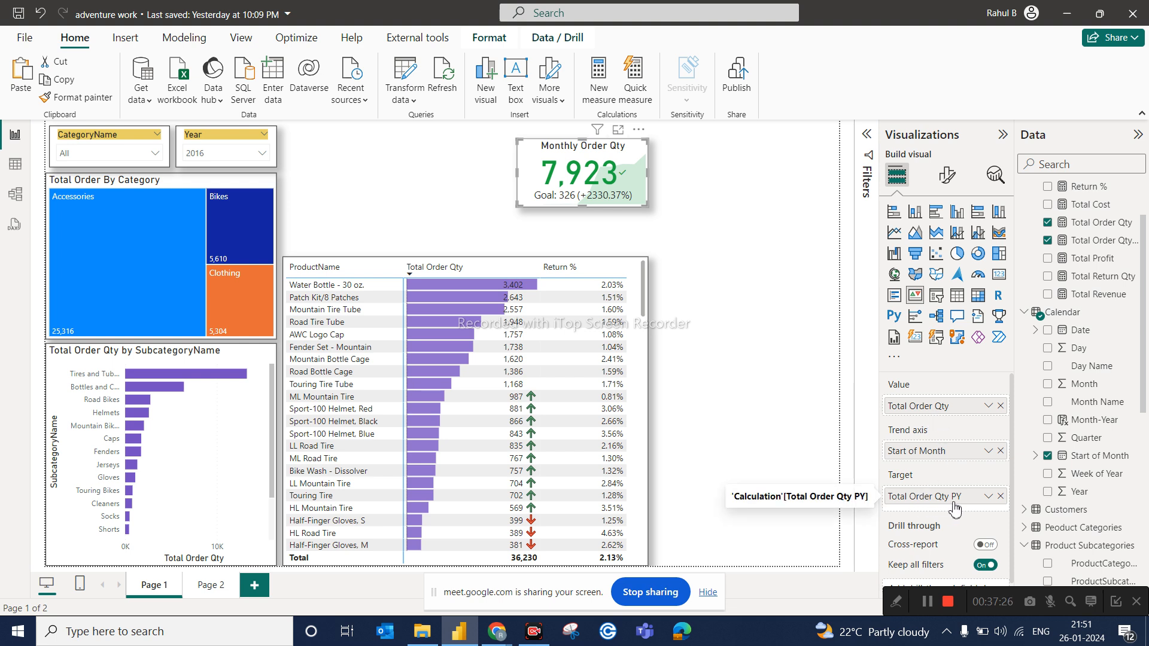
{"action": "left_click", "coordinate": [702, 145]}
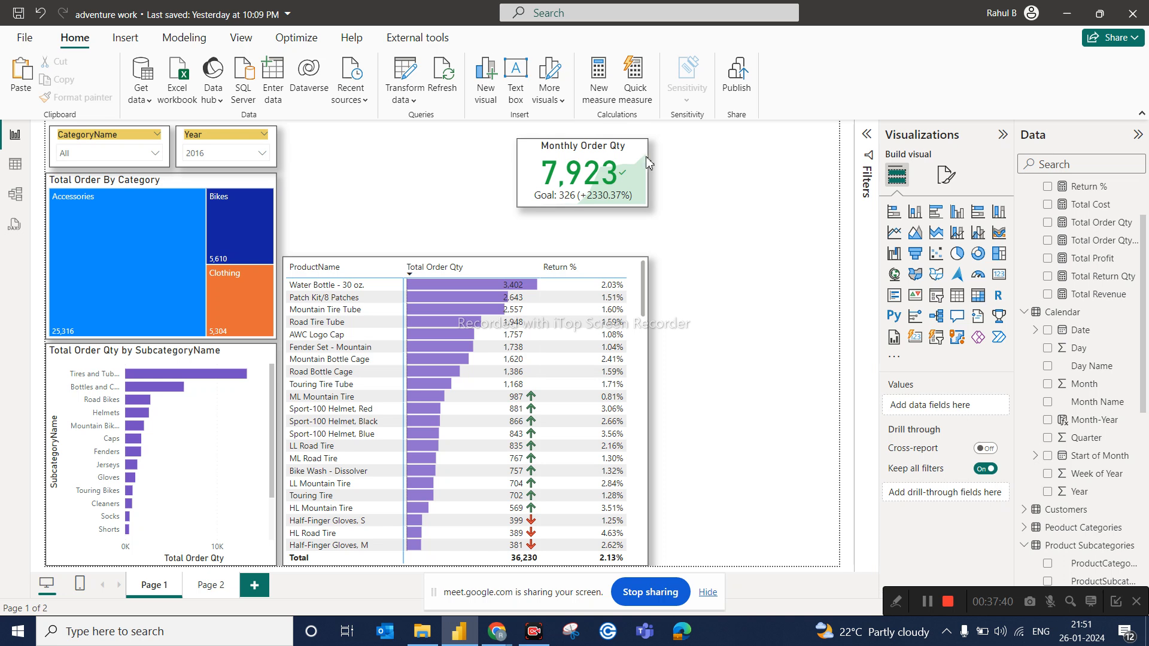
Duplicate the Monthly Order Qty KPI and place the copy directly to the right of the original.
{"action": "left_click", "coordinate": [534, 153]}
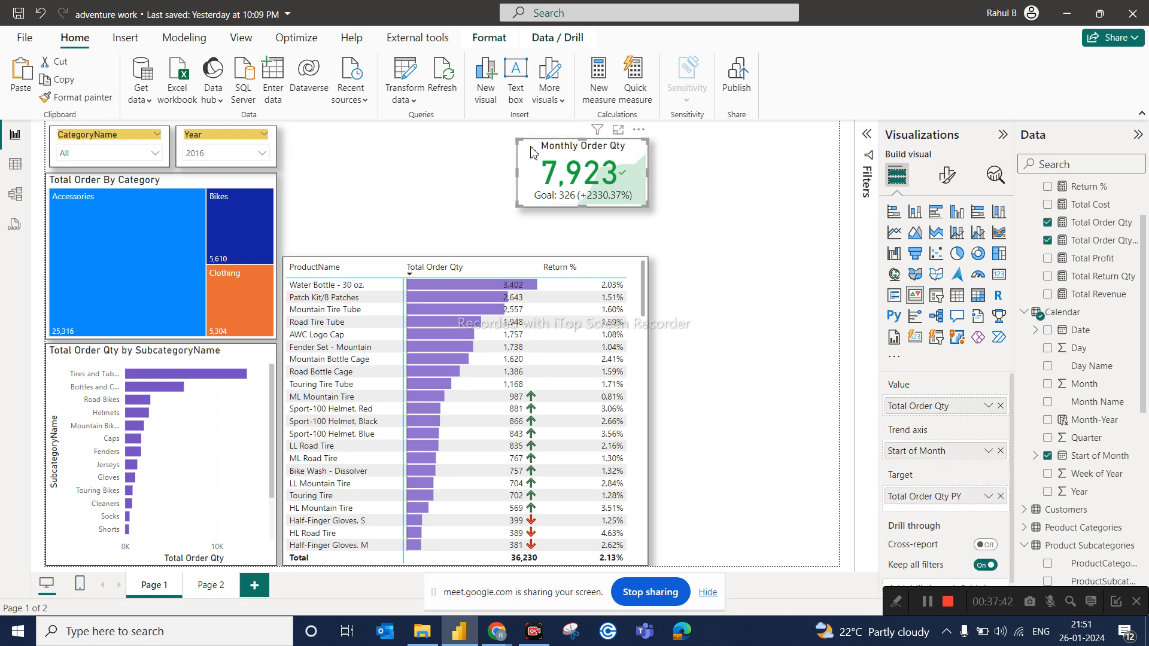
{"action": "key", "text": "ctrl+c"}
{"action": "key", "text": "ctrl+v"}
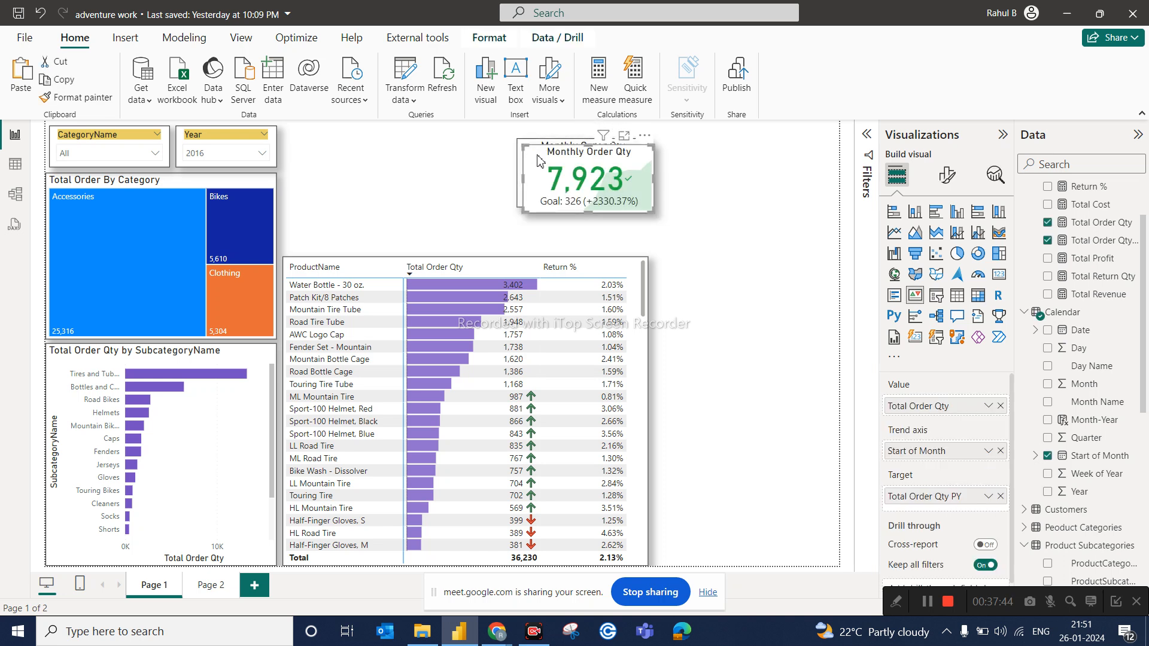
{"action": "left_click_drag", "start_coordinate": [533, 154], "coordinate": [682, 153]}
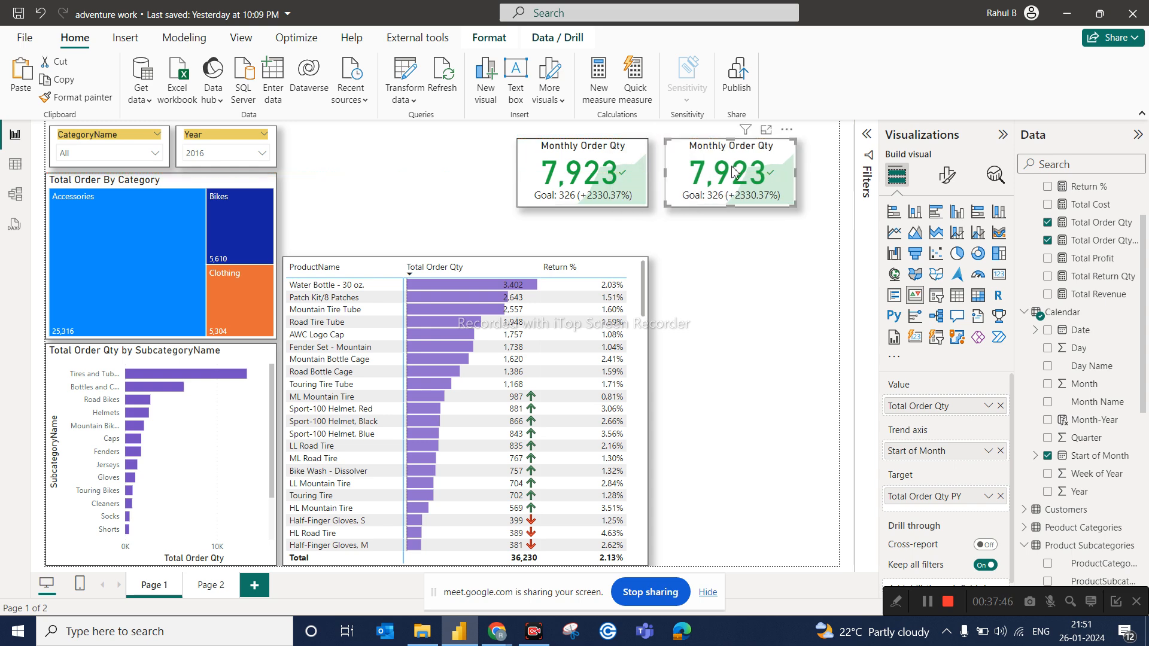
Replace the copied KPI's value with Total Return Qty and remove Total Order Qty PY from its target.
{"action": "left_click", "coordinate": [1000, 406]}
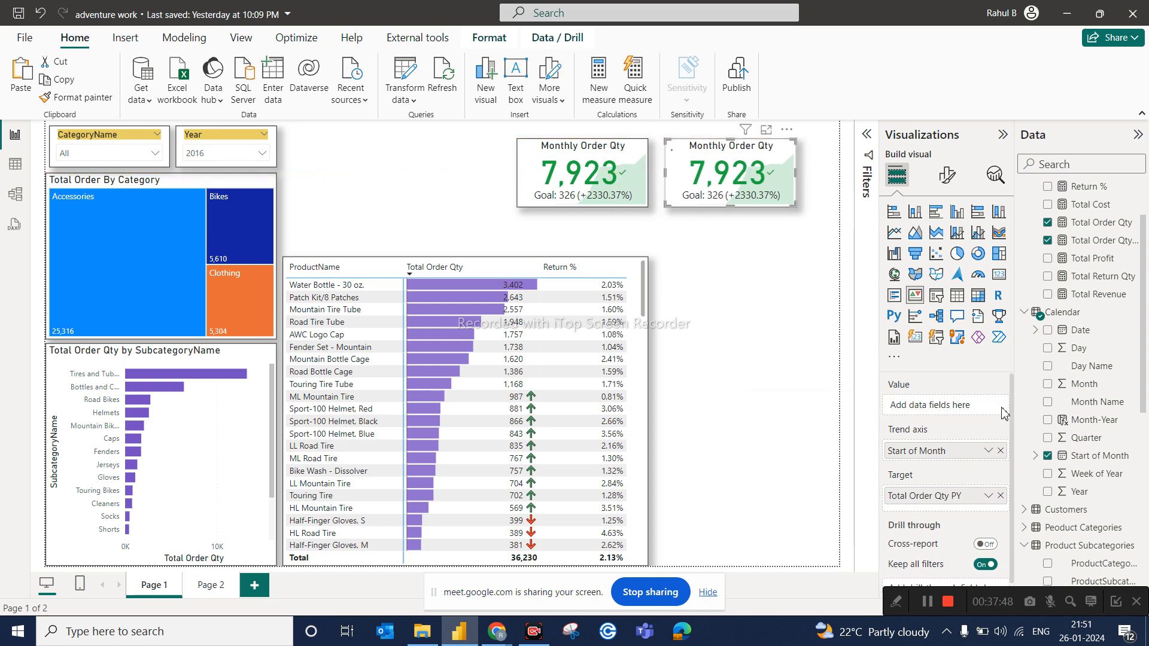
{"action": "left_click_drag", "start_coordinate": [1092, 284], "coordinate": [962, 413]}
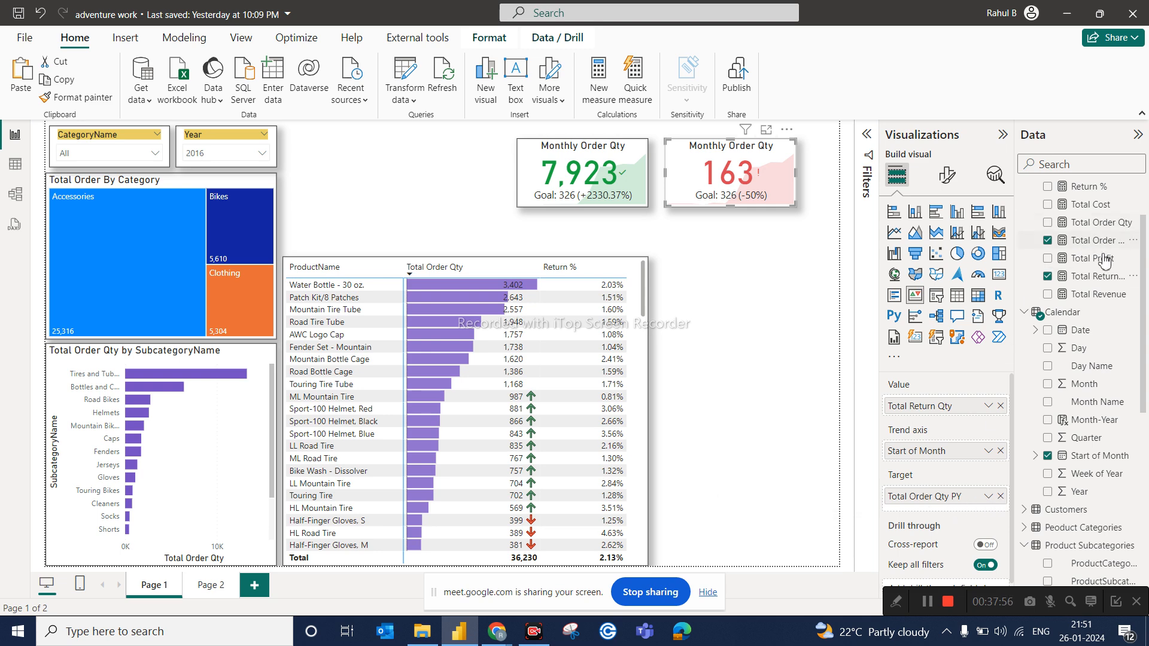
{"action": "left_click", "coordinate": [1000, 496]}
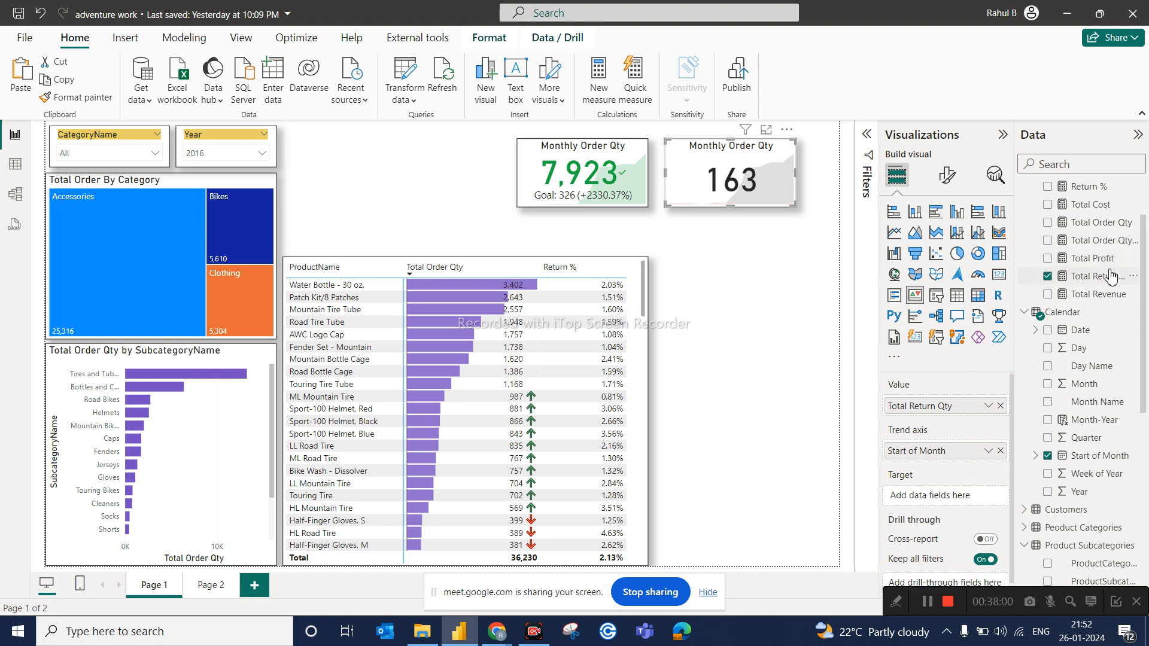
Create a new measure in the Calculation table starting with Total Return Qty = CALCULATE([Total Return Qty].
{"action": "left_click", "coordinate": [1100, 241]}
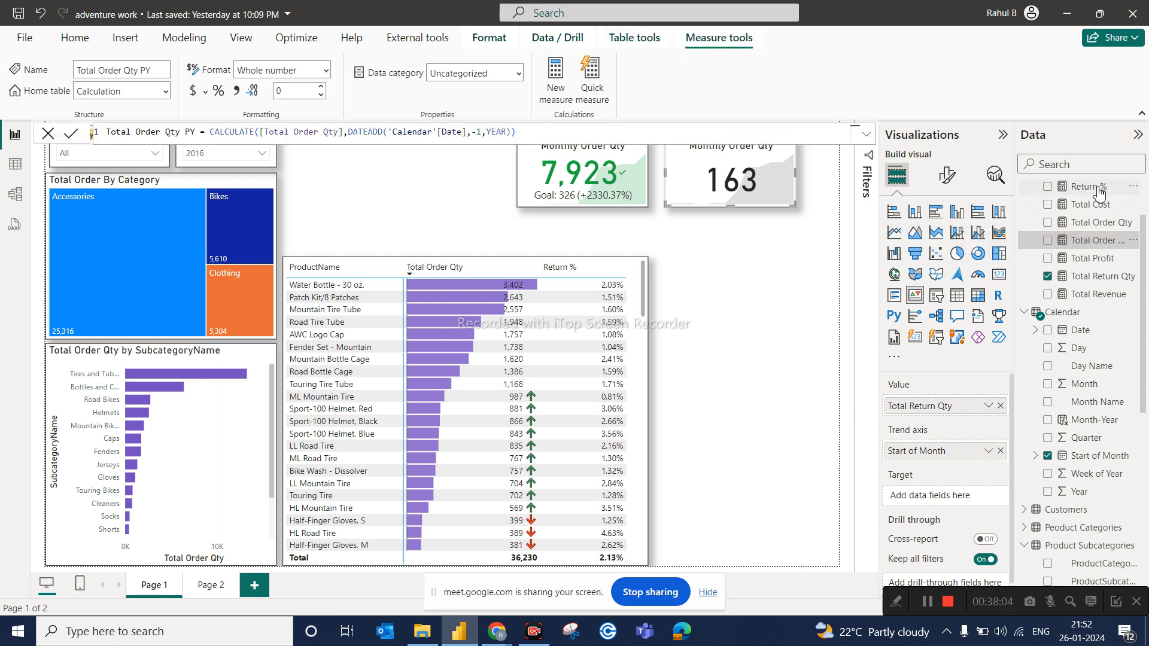
{"action": "left_click", "coordinate": [1132, 187]}
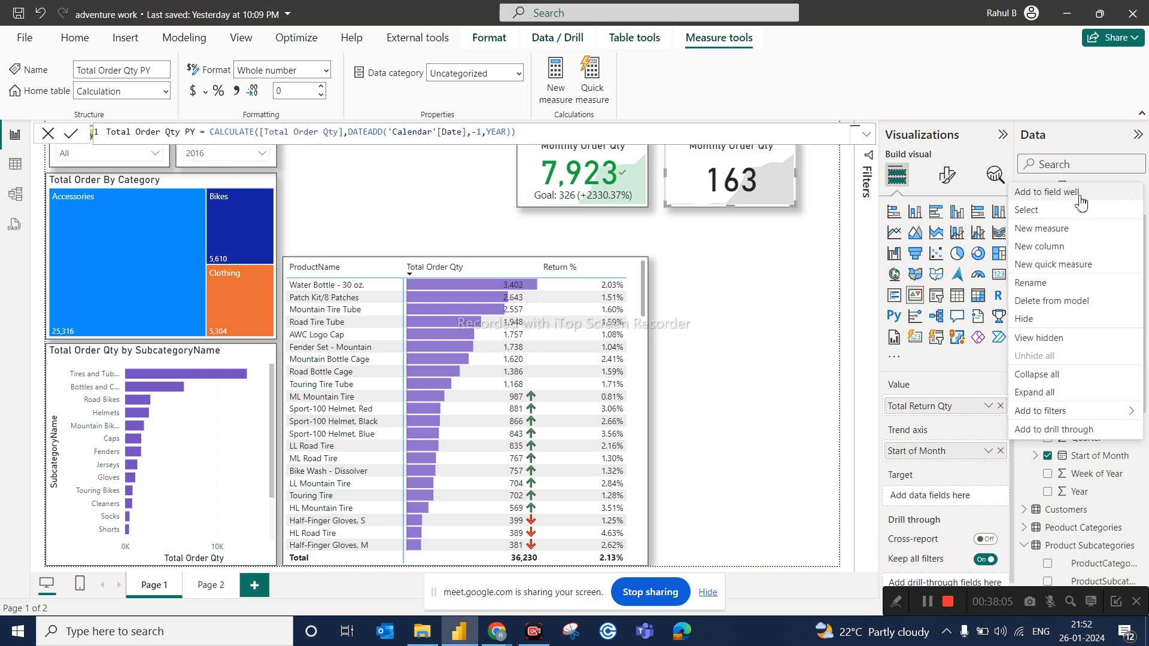
{"action": "left_click", "coordinate": [1044, 228]}
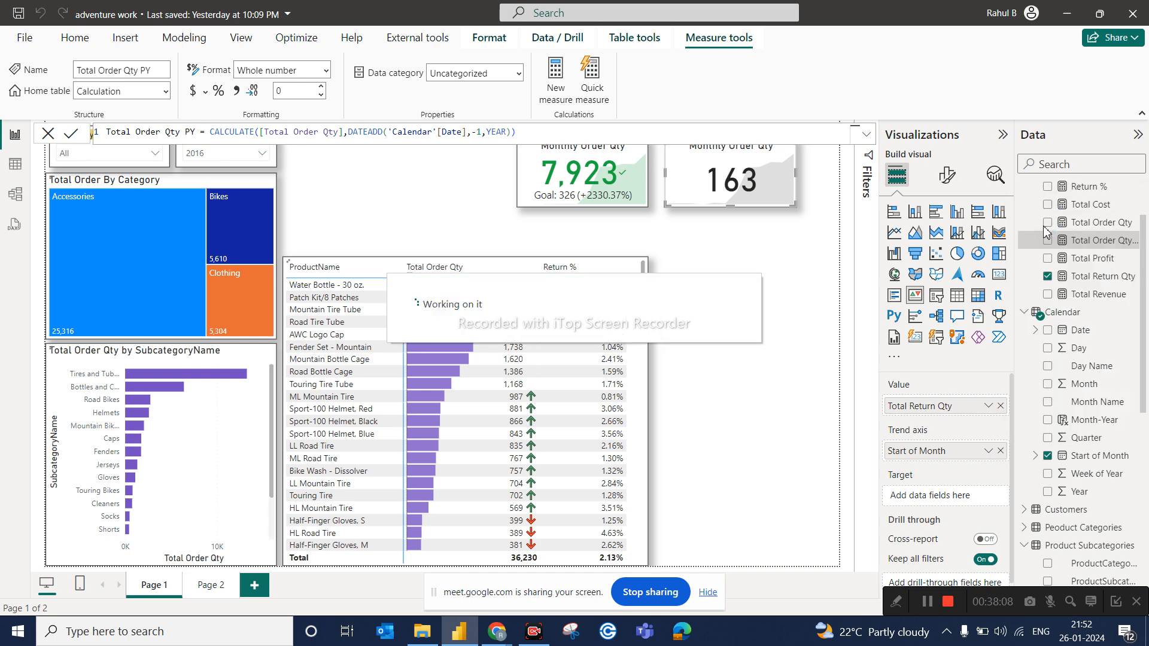
{"action": "type", "text": "Total"}
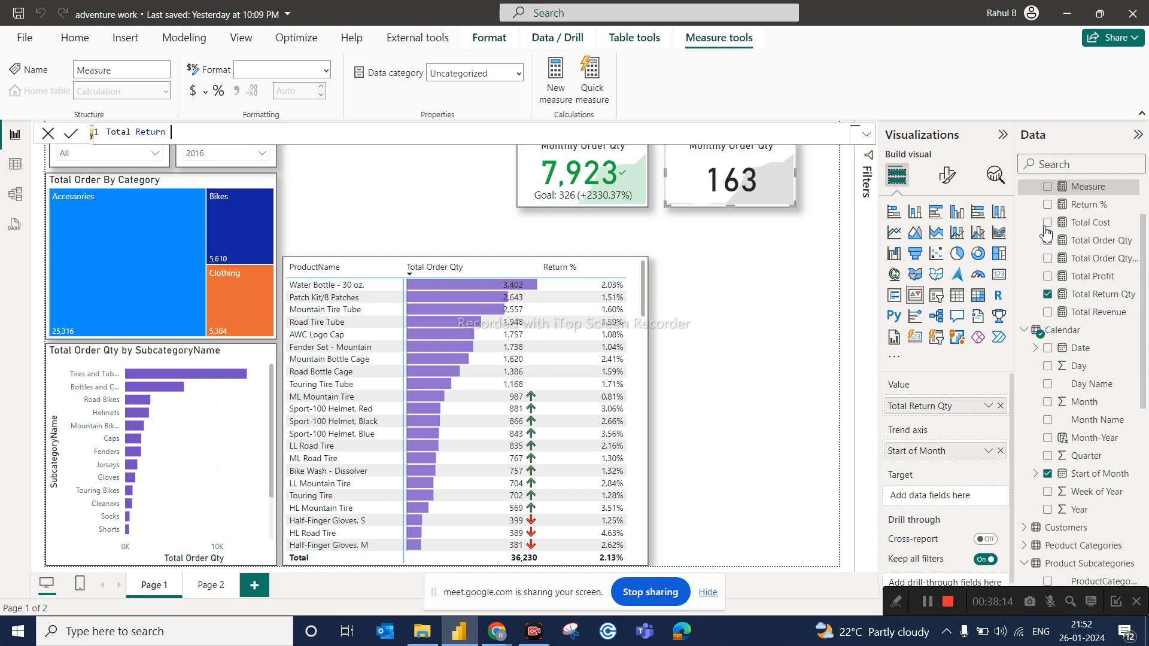
{"action": "type", "text": "Return Qty = CALCULATE("}
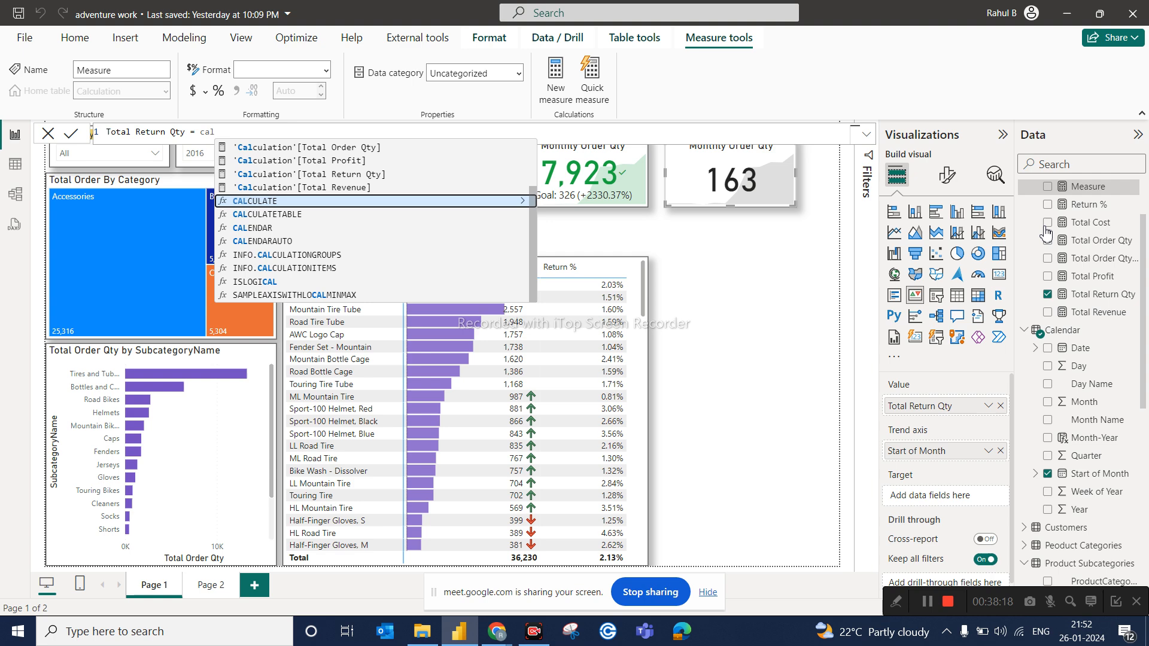
{"action": "type", "text": "tota"}
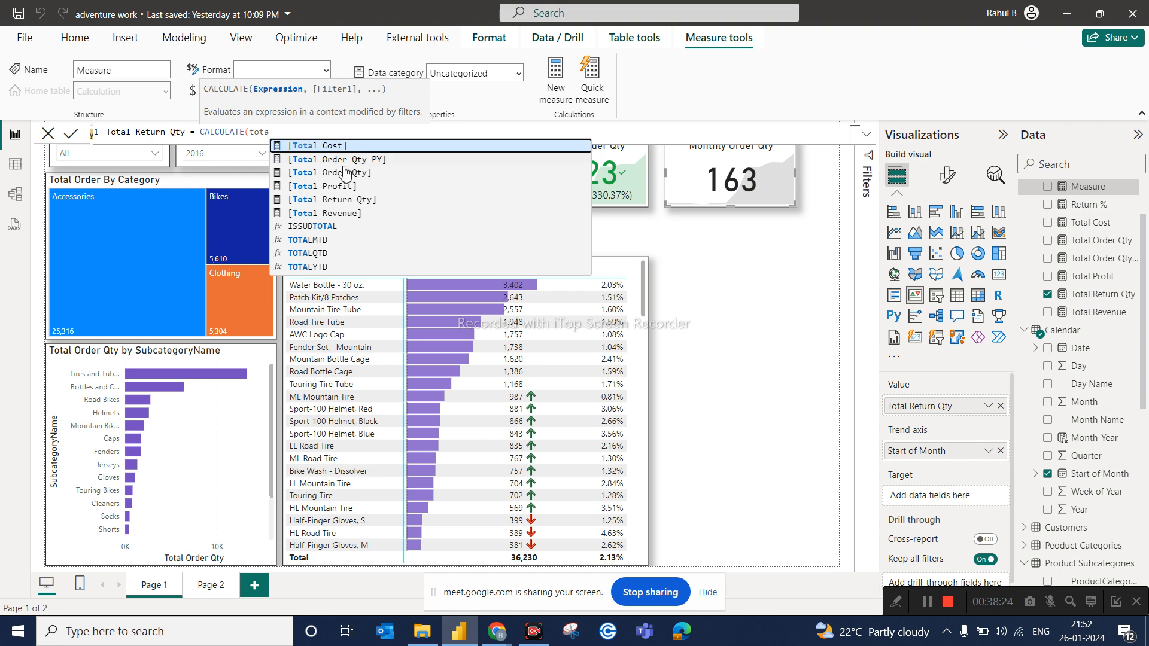
{"action": "left_click", "coordinate": [336, 200]}
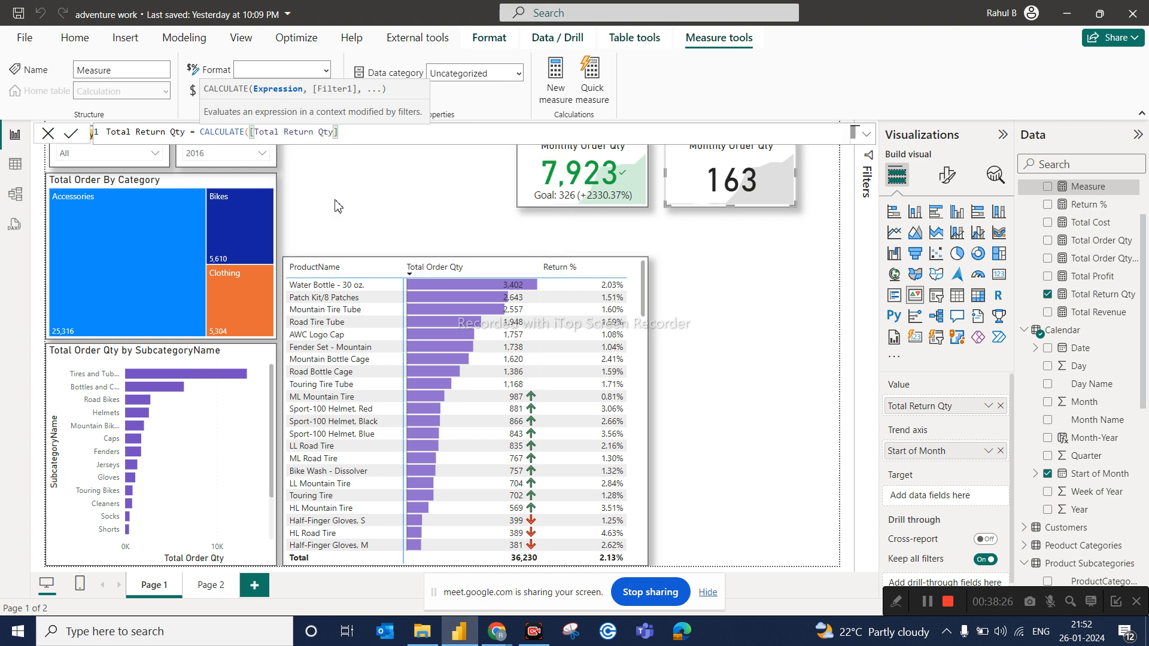
Complete the measure's formula with the filter DATEADD('Calendar'[Date],-1,YEAR) and commit it.
{"action": "type", "text": ","}
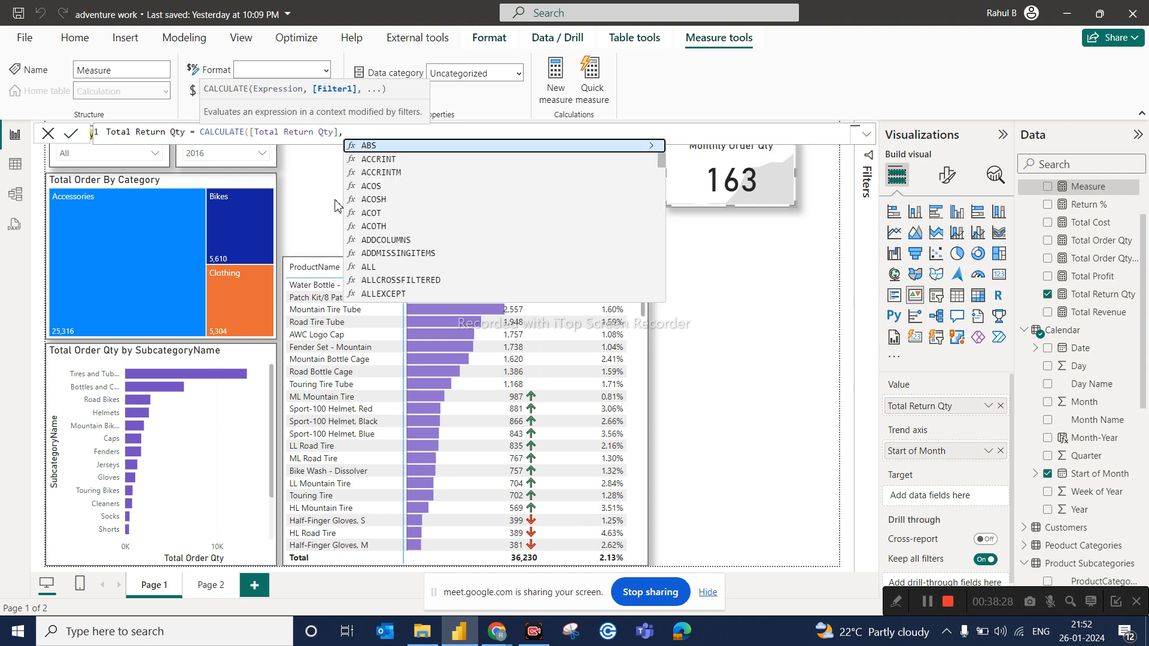
{"action": "type", "text": "date"}
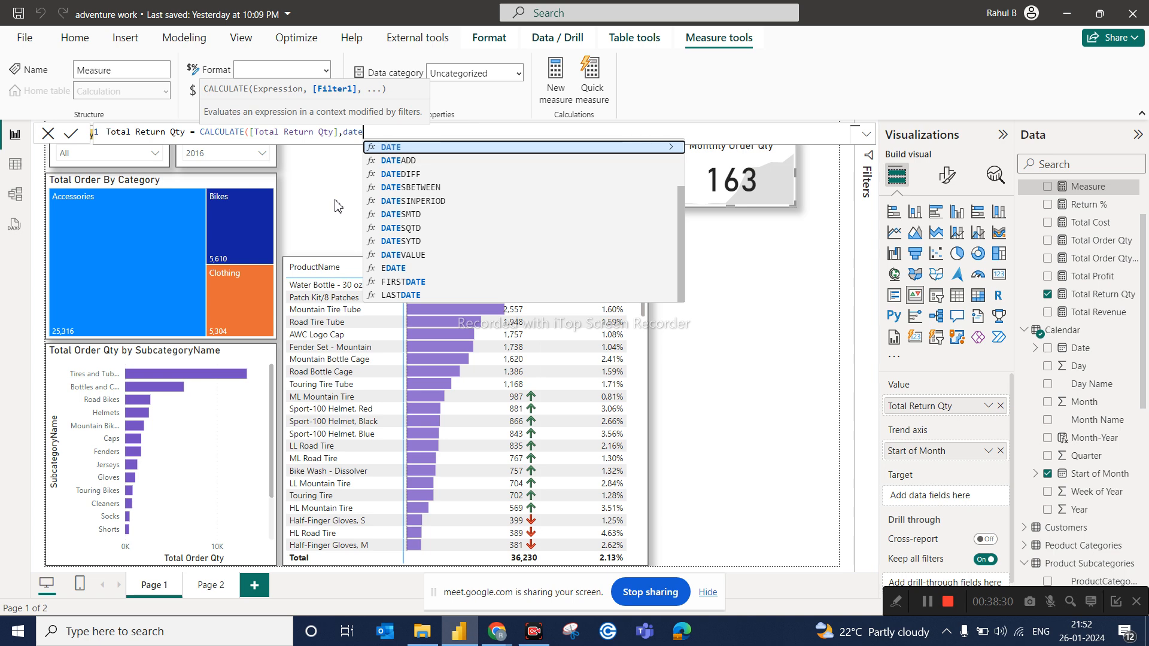
{"action": "key", "text": "Down"}
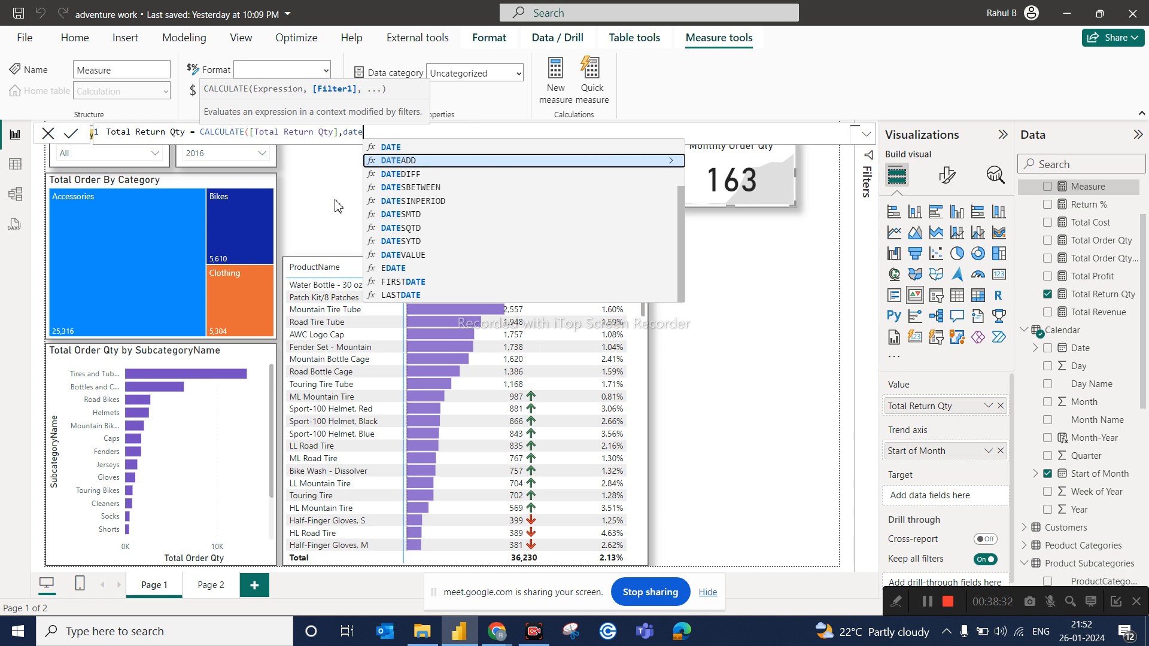
{"action": "key", "text": "Tab"}
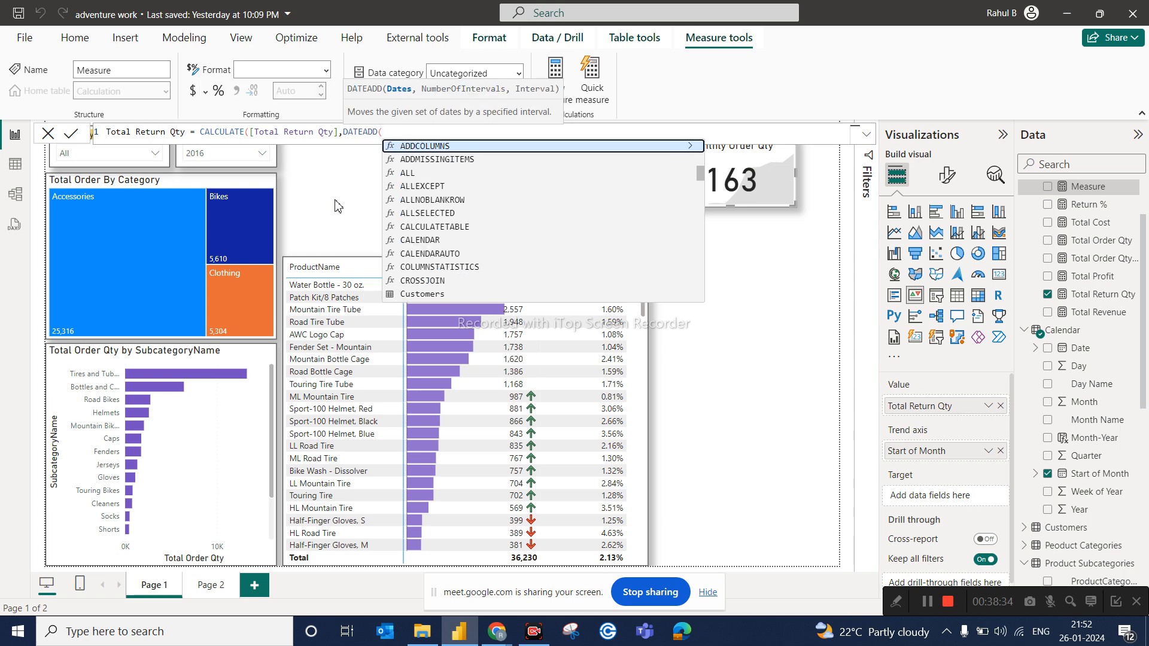
{"action": "type", "text": "cale"}
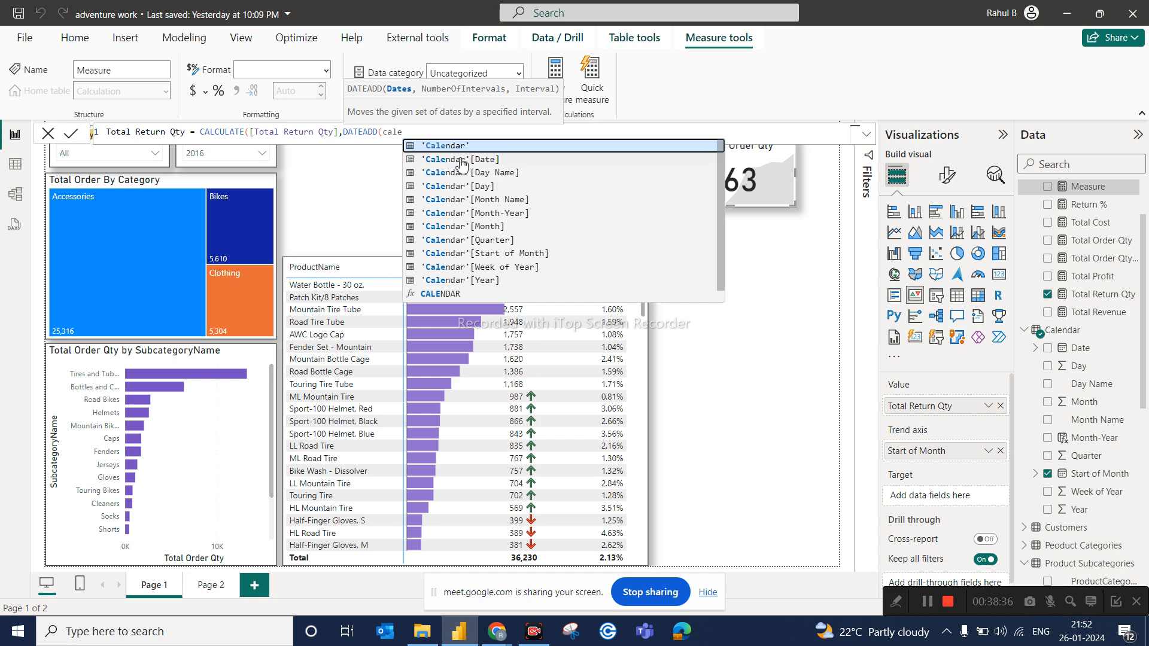
{"action": "left_click", "coordinate": [462, 160]}
{"action": "type", "text": ","}
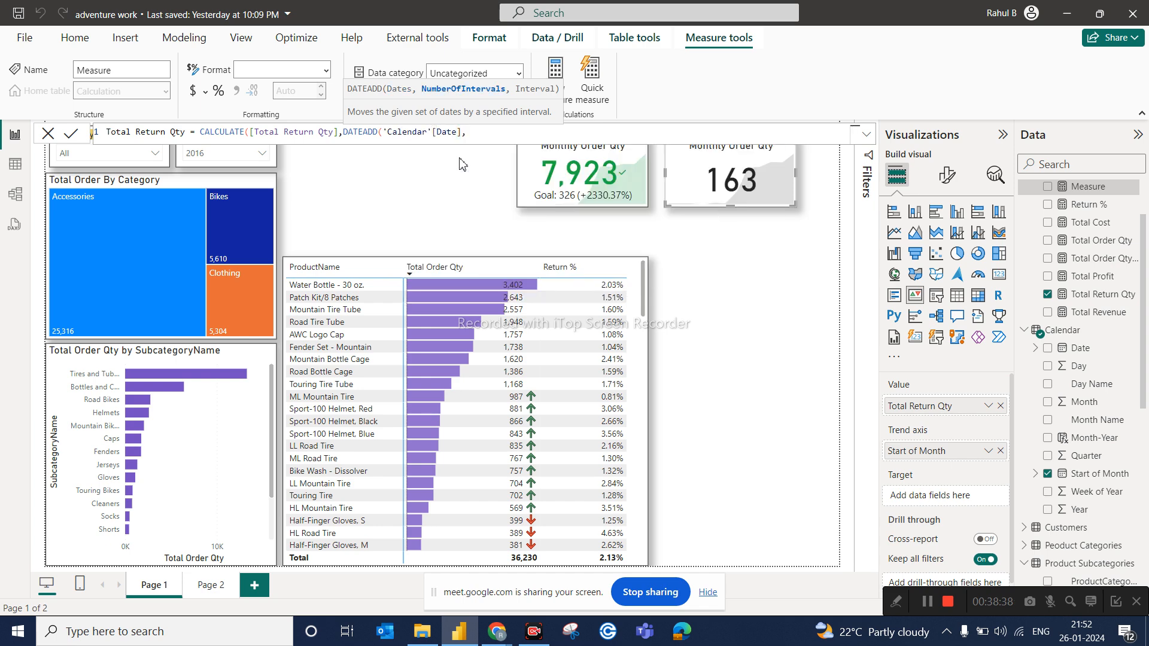
{"action": "type", "text": "-1,"}
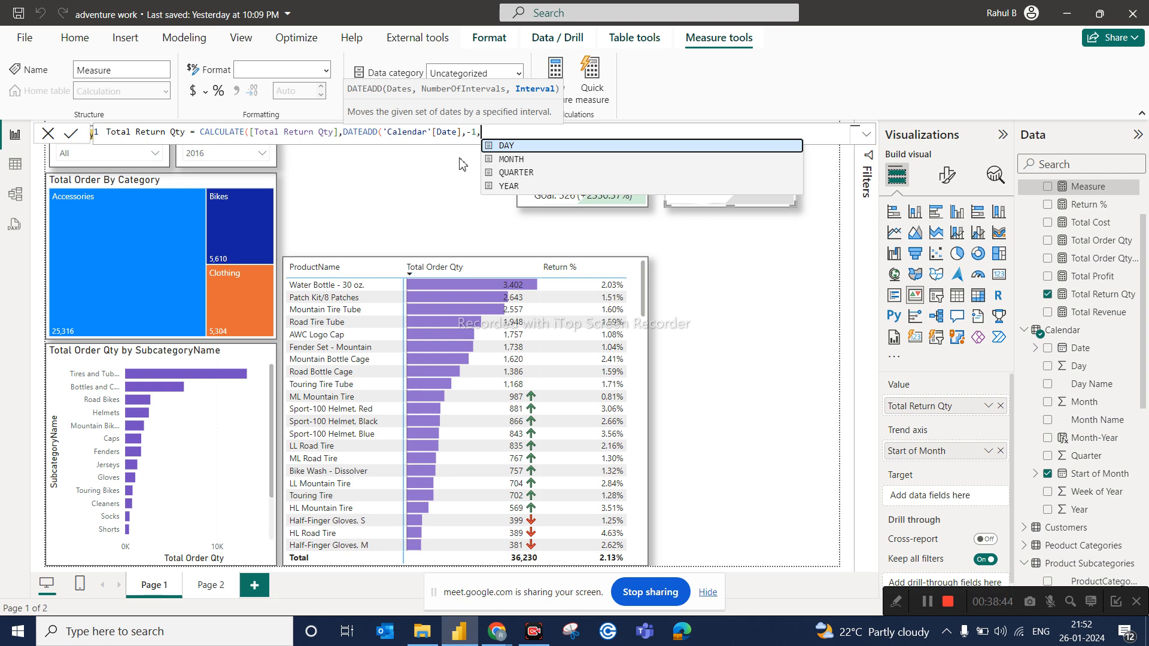
{"action": "left_click", "coordinate": [518, 188]}
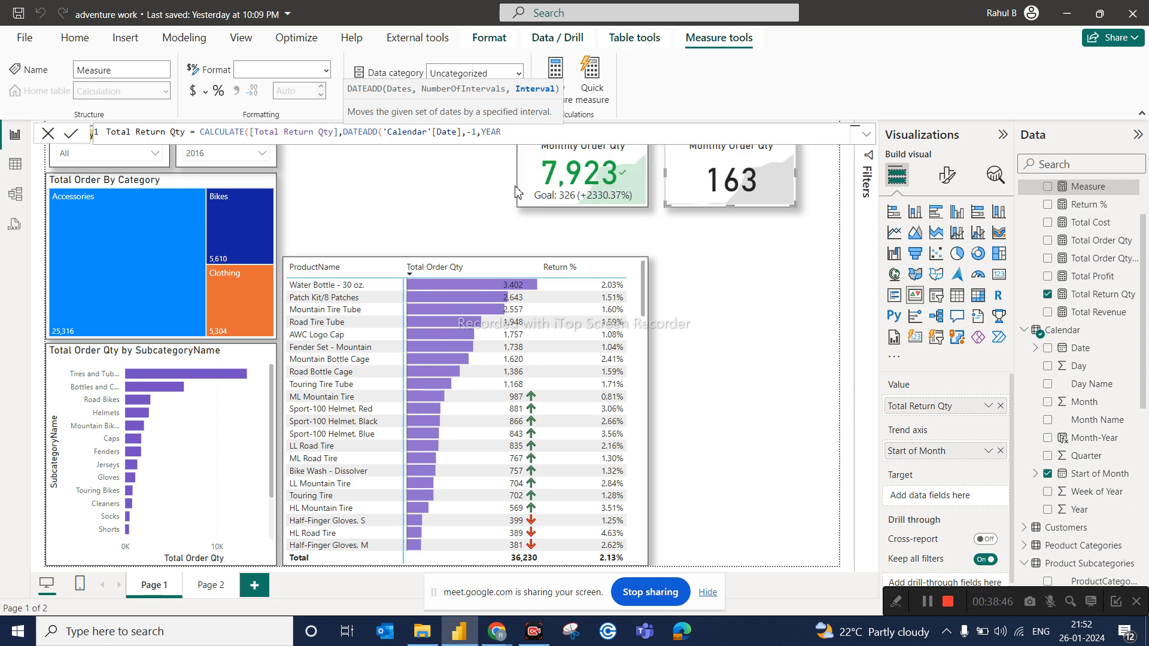
{"action": "type", "text": "))"}
{"action": "key", "text": "Return"}
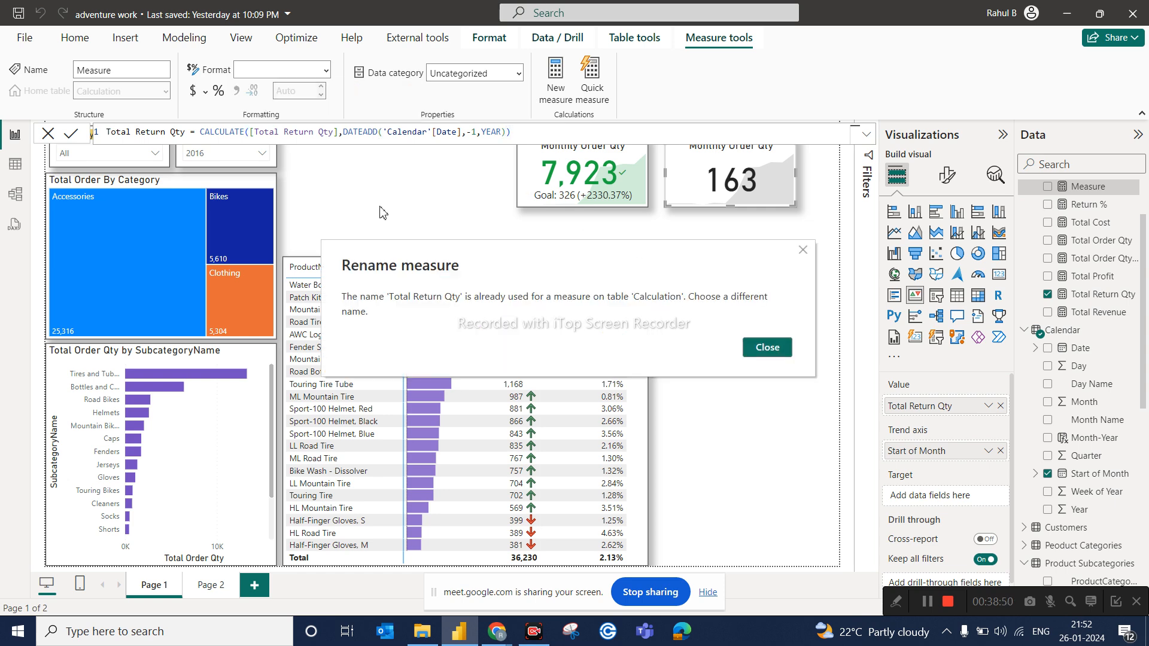
Rename the new measure Total Return Qty PY in its formula and set it as the copied KPI's target.
{"action": "left_click", "coordinate": [803, 250]}
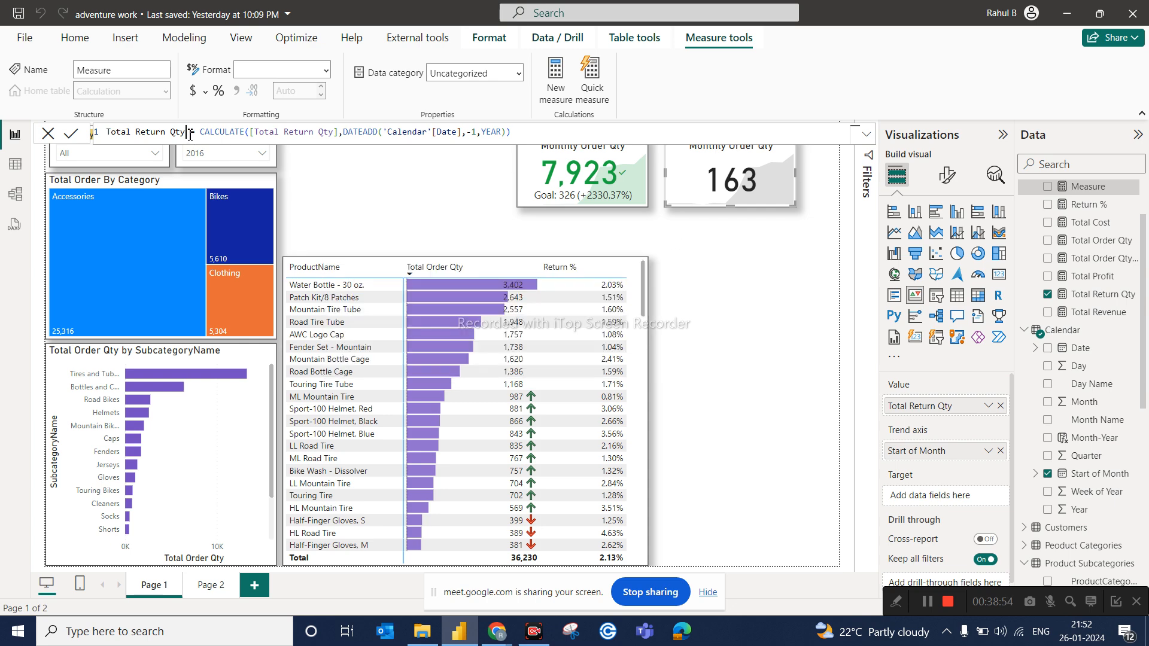
{"action": "type", "text": "PY"}
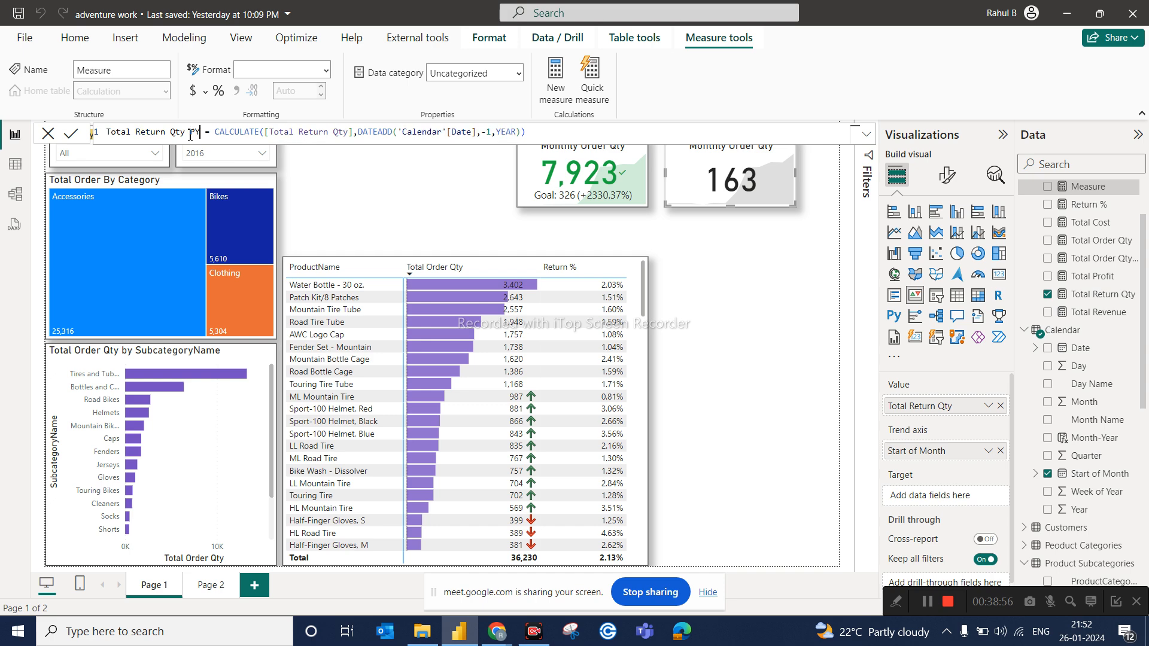
{"action": "key", "text": "Return"}
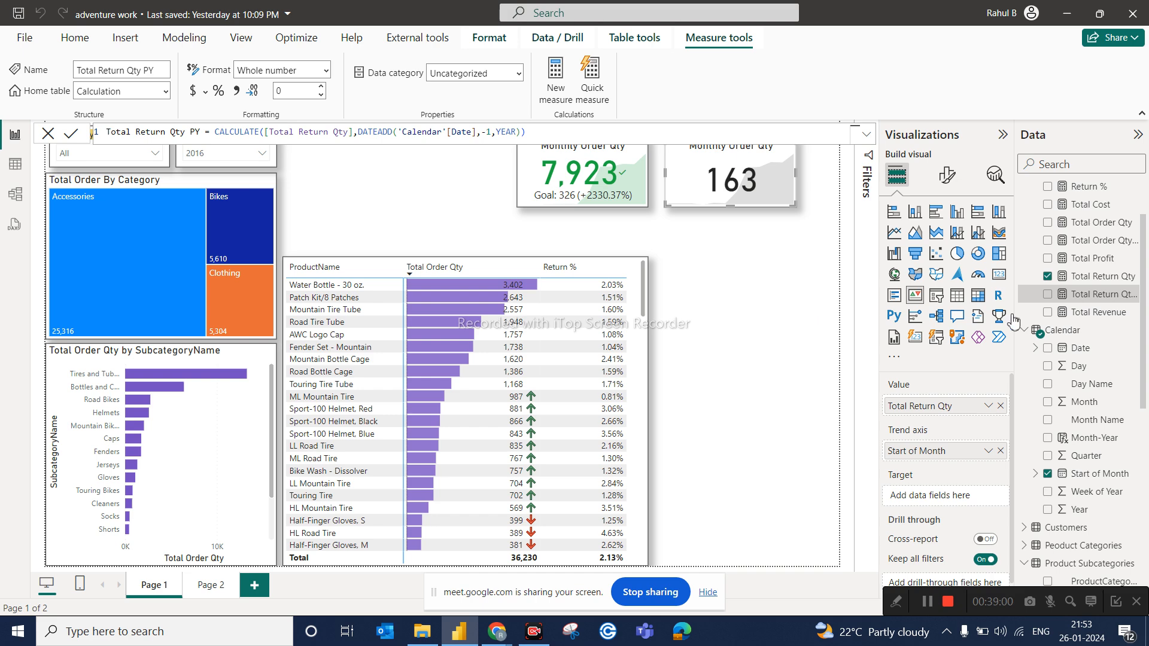
{"action": "left_click_drag", "start_coordinate": [1098, 299], "coordinate": [975, 495]}
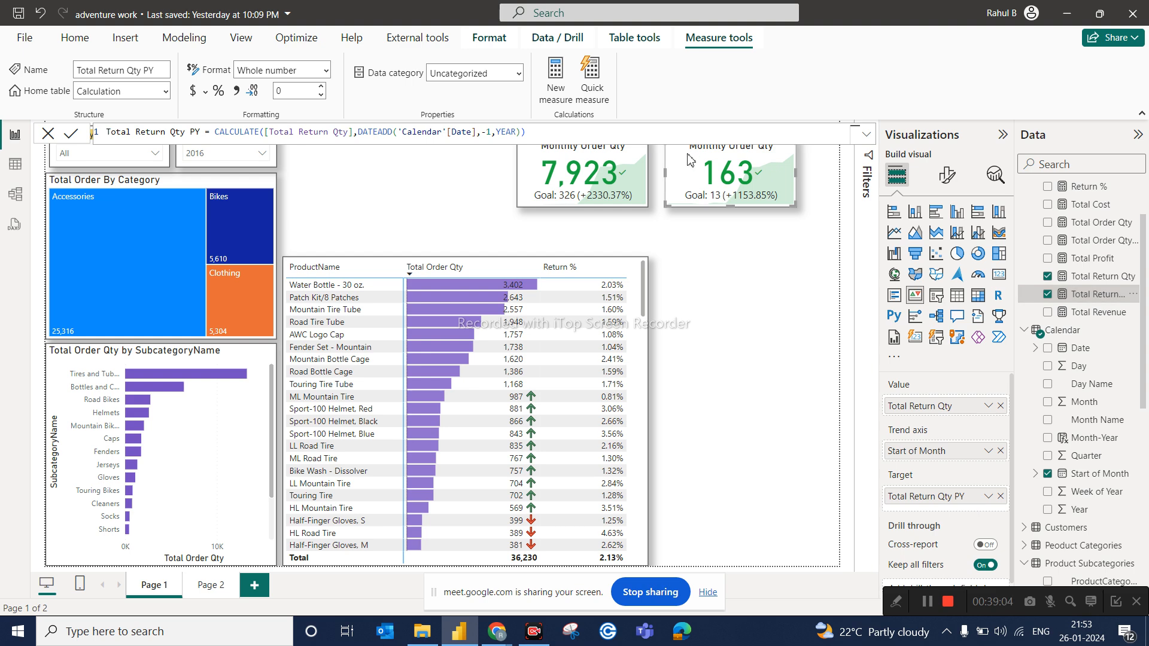
{"action": "left_click", "coordinate": [713, 251]}
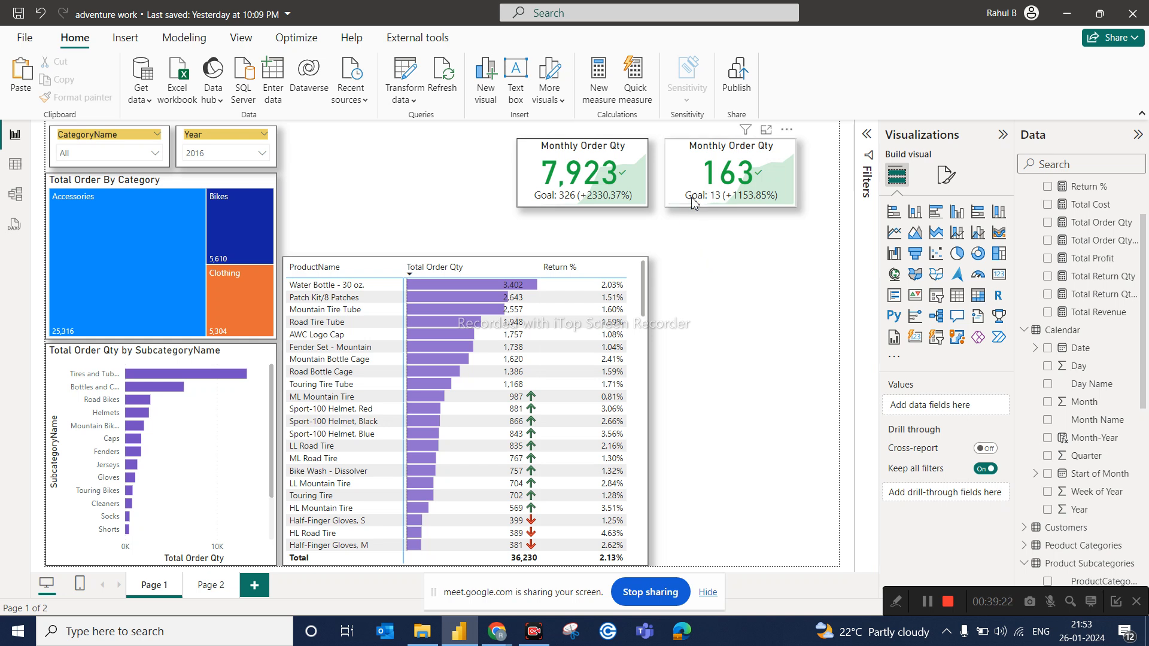
In the Page 2 table, replace Total Order Qty and Total Order Qty PY with Total Return Qty and Total Return Qty PY.
{"action": "left_click", "coordinate": [209, 585]}
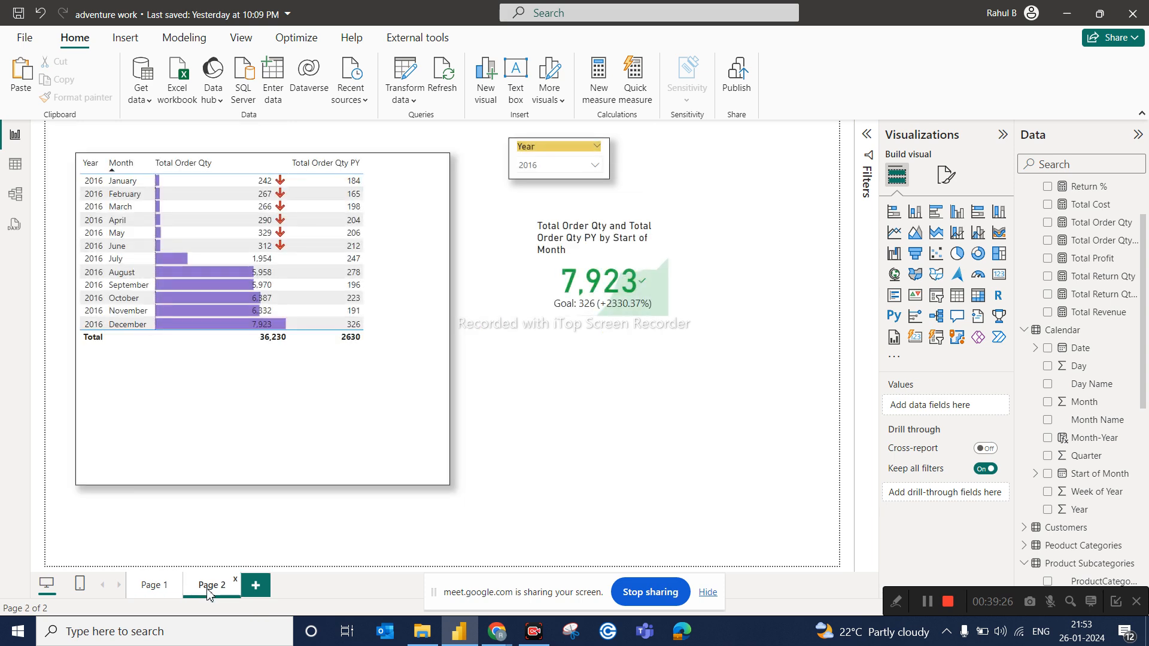
{"action": "left_click", "coordinate": [368, 394]}
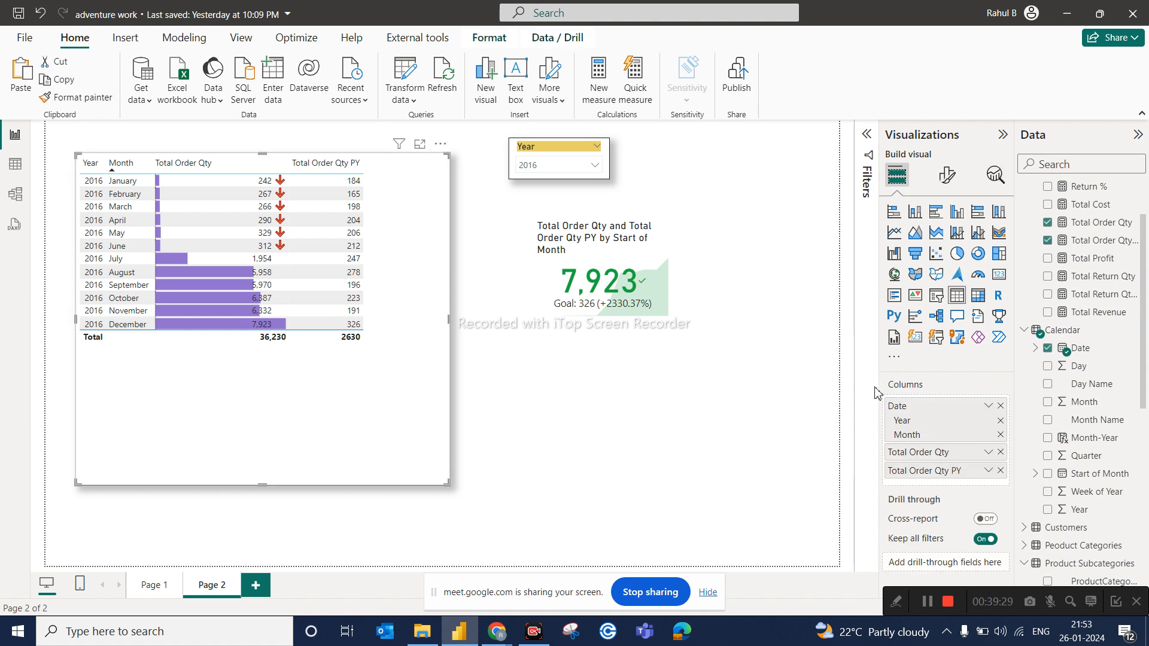
{"action": "left_click", "coordinate": [1000, 452]}
{"action": "left_click", "coordinate": [1000, 452]}
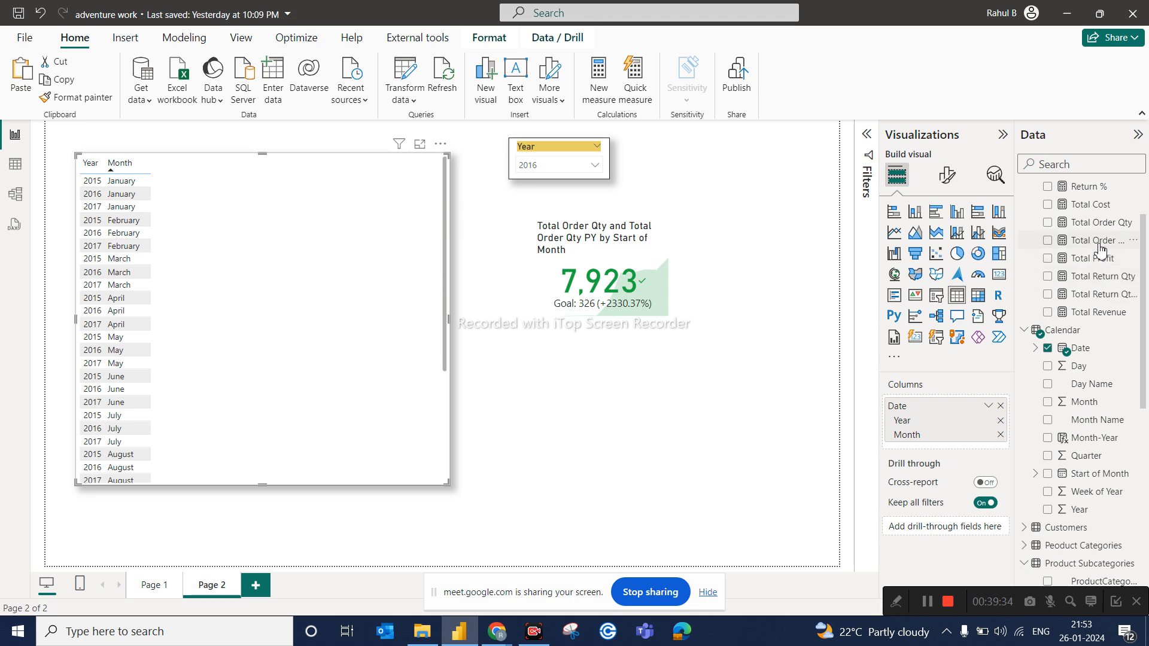
{"action": "left_click_drag", "start_coordinate": [1093, 277], "coordinate": [975, 452]}
{"action": "left_click_drag", "start_coordinate": [1099, 295], "coordinate": [987, 466]}
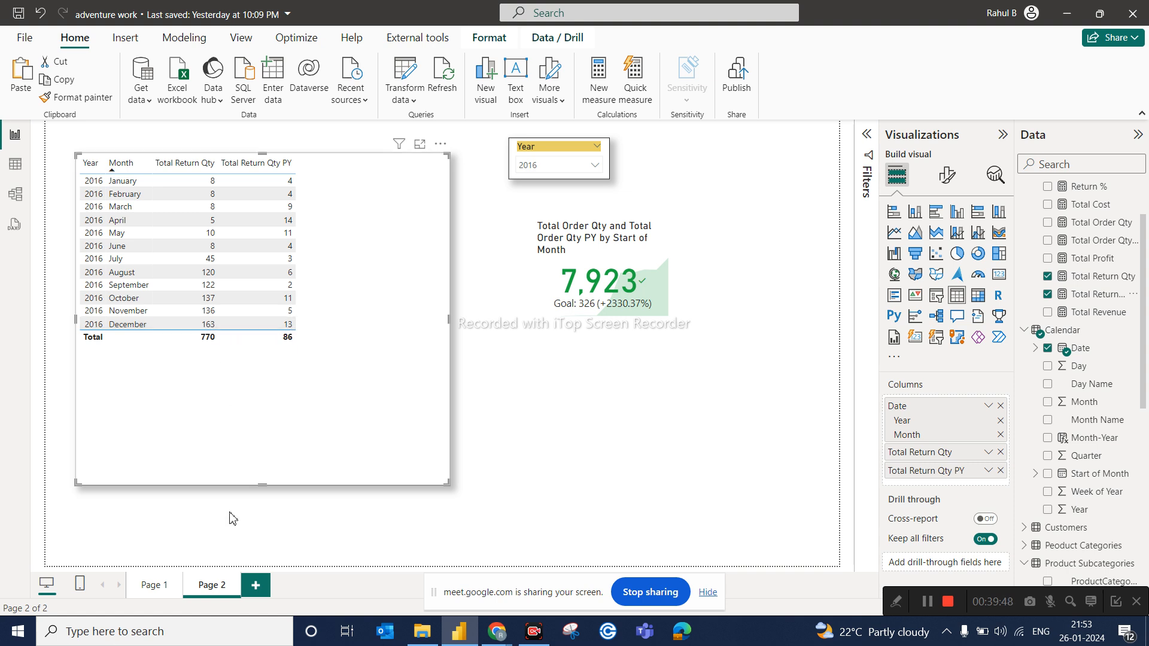
On Page 1, shift both KPIs left and slightly up, side by side above the product matrix, leaving room for a third.
{"action": "left_click", "coordinate": [151, 585]}
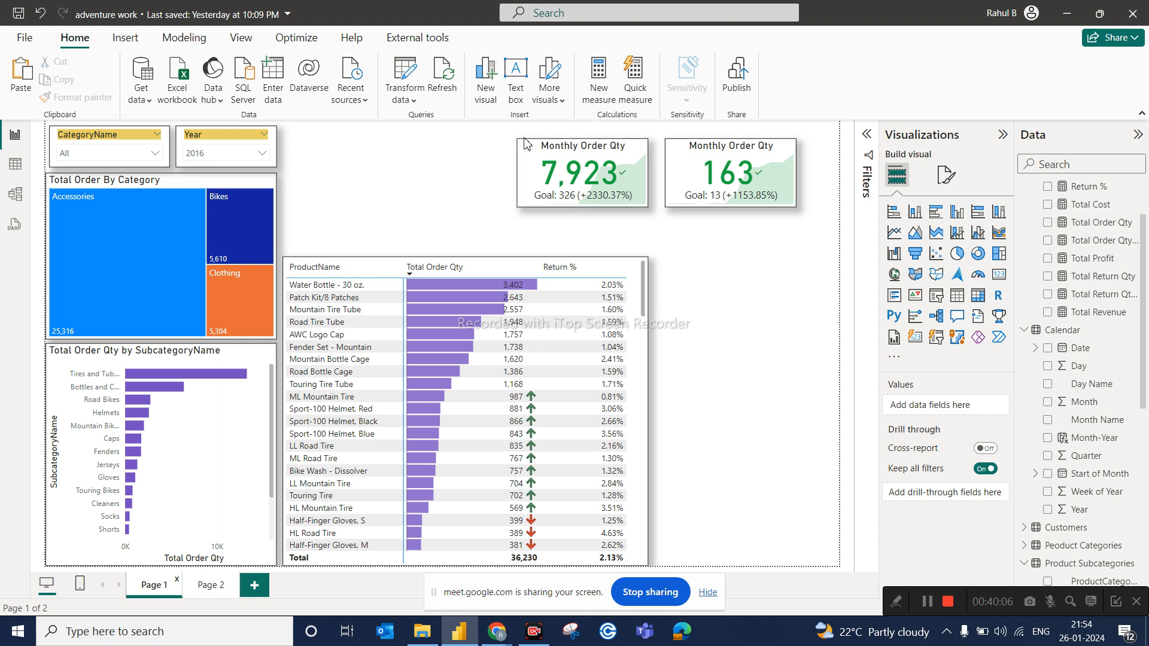
{"action": "left_click_drag", "start_coordinate": [540, 152], "coordinate": [466, 146]}
{"action": "left_click_drag", "start_coordinate": [687, 152], "coordinate": [607, 147]}
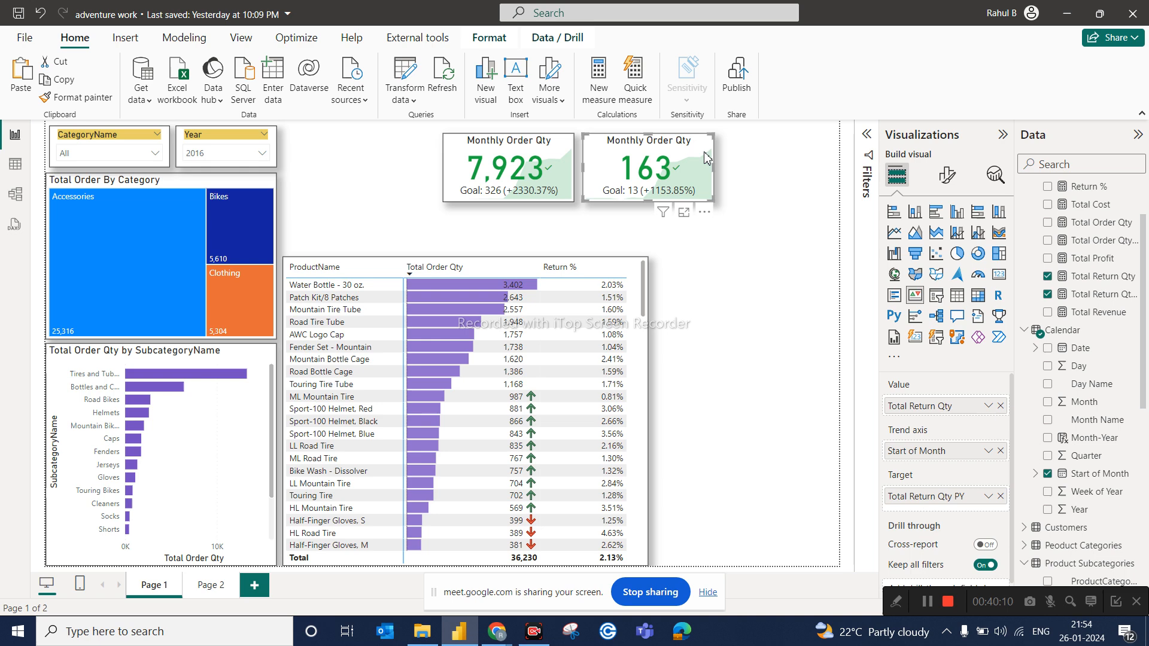
{"action": "left_click", "coordinate": [806, 306]}
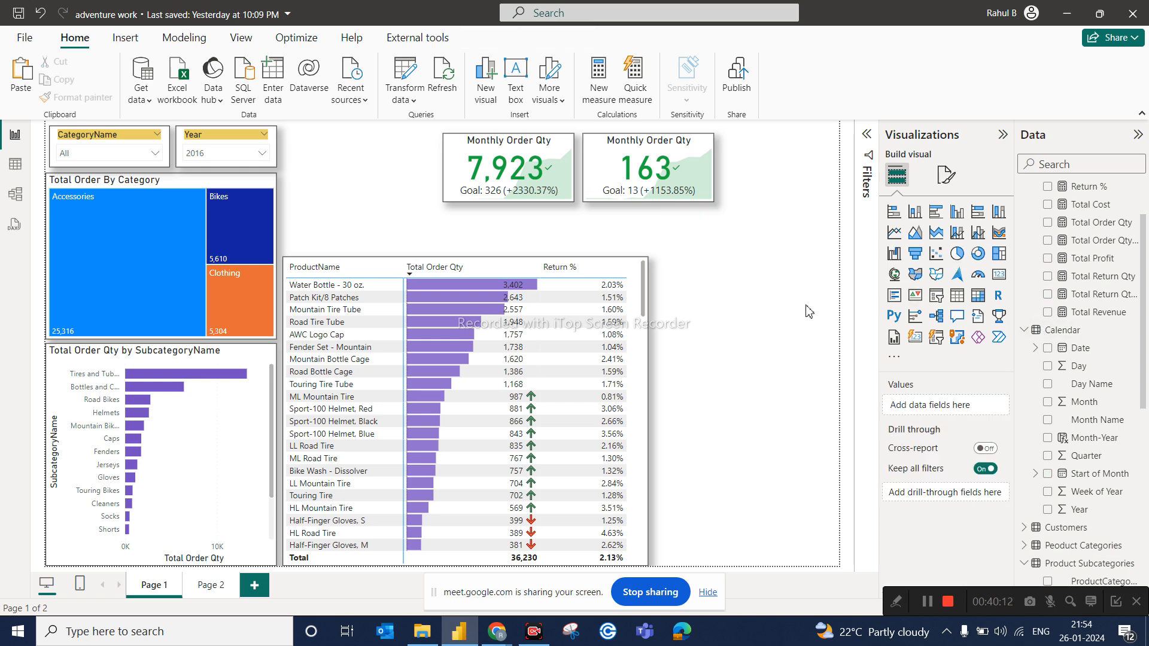
{"action": "left_click_drag", "start_coordinate": [459, 144], "coordinate": [425, 145]}
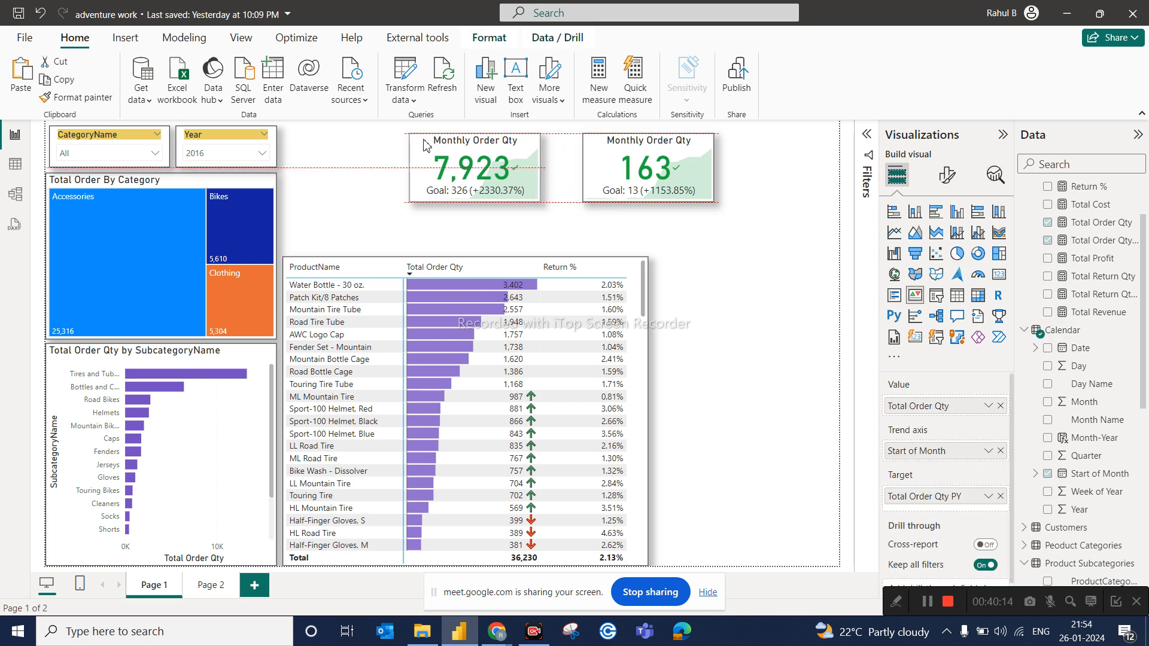
{"action": "left_click_drag", "start_coordinate": [595, 148], "coordinate": [569, 148]}
{"action": "left_click", "coordinate": [762, 274]}
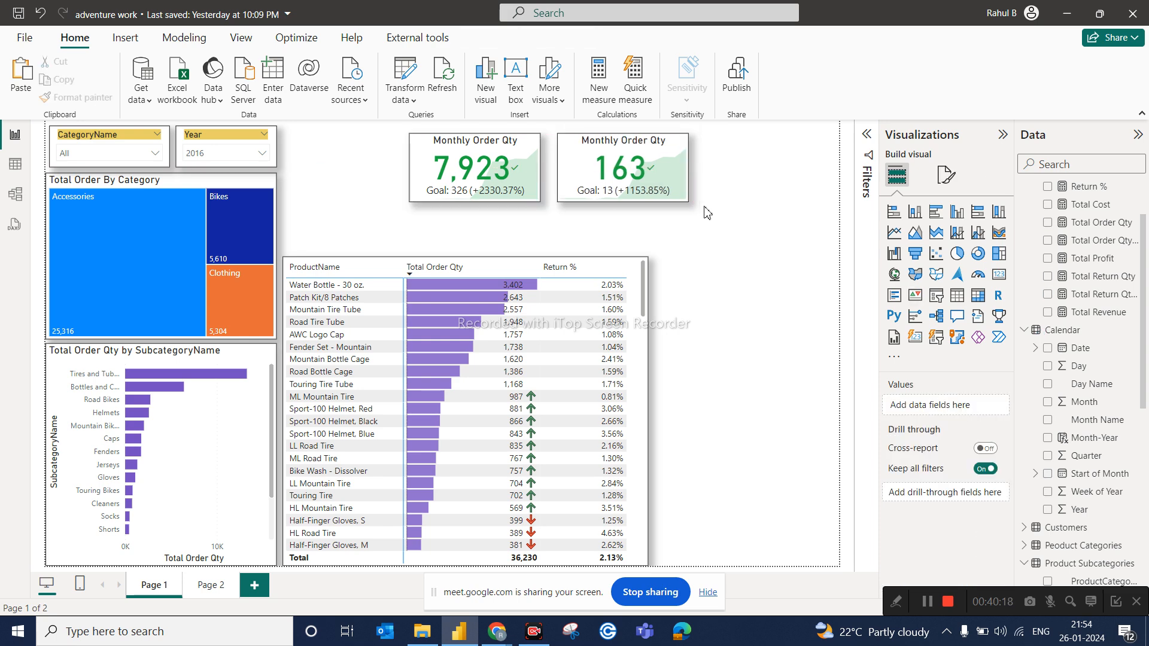
Duplicate the Total Return Qty KPI and place the copy directly to its right, aligned in the same row.
{"action": "left_click", "coordinate": [580, 157]}
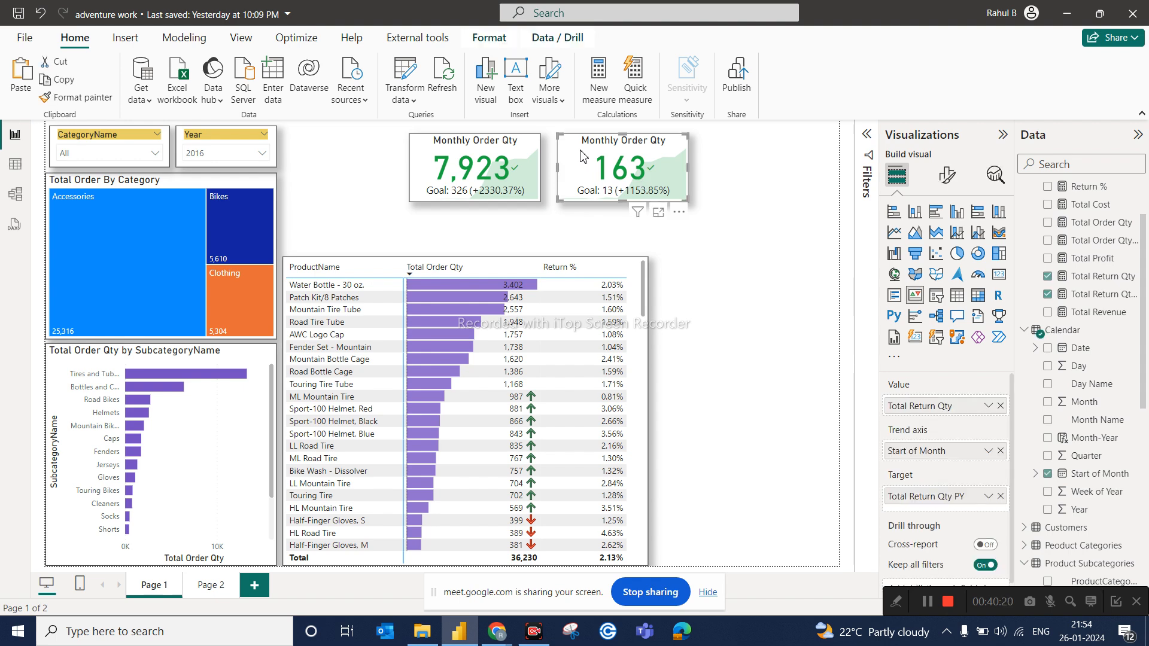
{"action": "key", "text": "ctrl+c"}
{"action": "key", "text": "ctrl+v"}
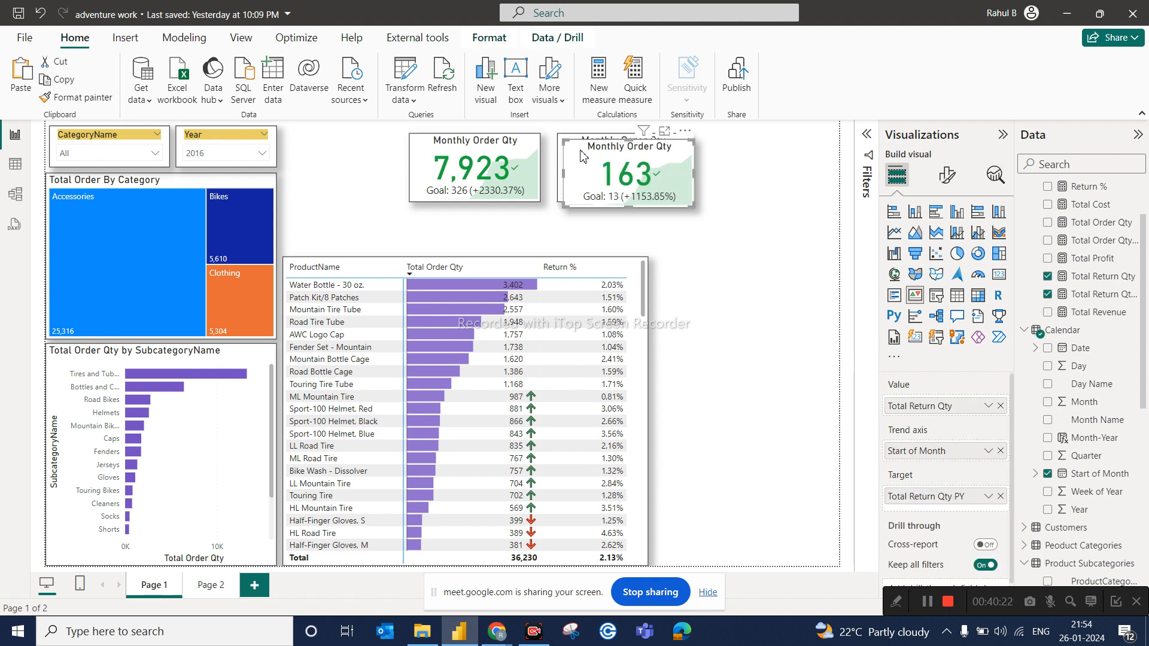
{"action": "left_click_drag", "start_coordinate": [584, 157], "coordinate": [725, 158]}
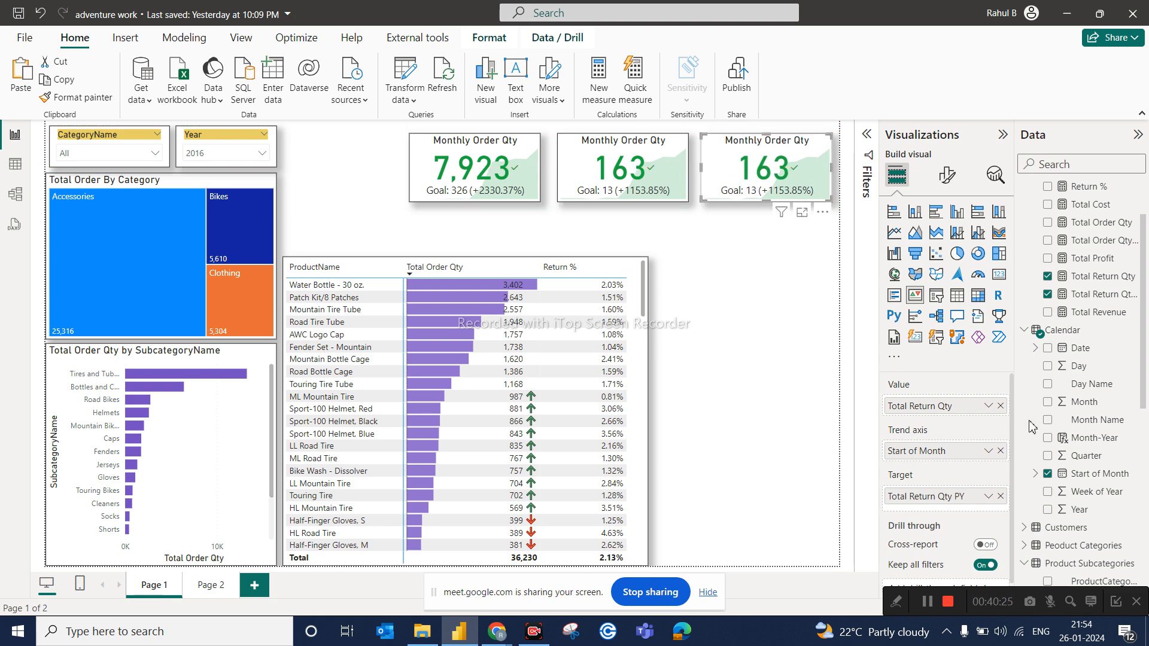
Replace the third KPI's value with Total Revenue and remove Total Return Qty PY from its target.
{"action": "left_click", "coordinate": [1000, 406]}
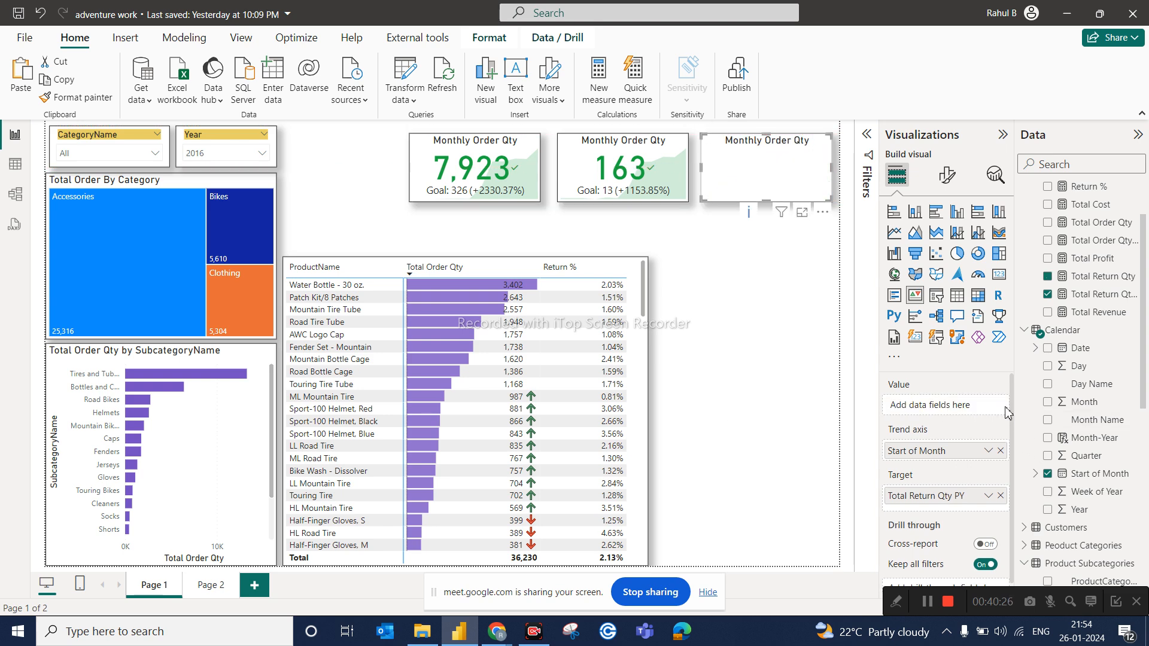
{"action": "left_click", "coordinate": [1000, 496]}
{"action": "left_click_drag", "start_coordinate": [1090, 313], "coordinate": [970, 411]}
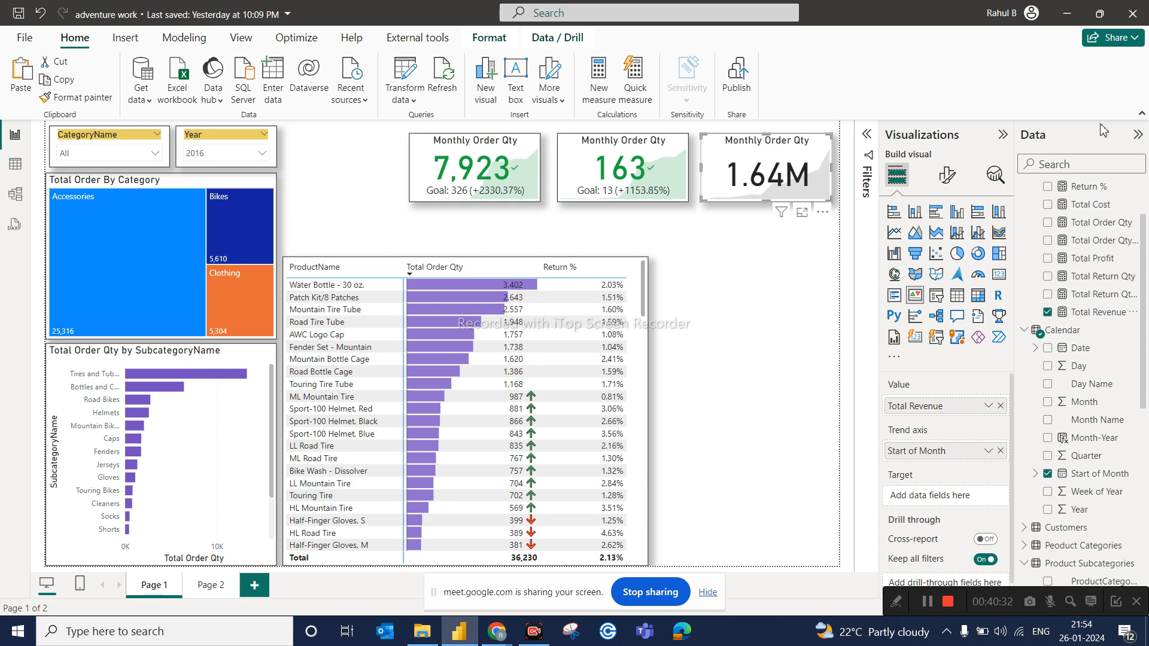
Create a measure named Total Revenue PY in the Calculation table, starting its formula with CALCULATE([Total Revenue],.
{"action": "left_click", "coordinate": [1133, 186]}
{"action": "left_click", "coordinate": [1058, 238]}
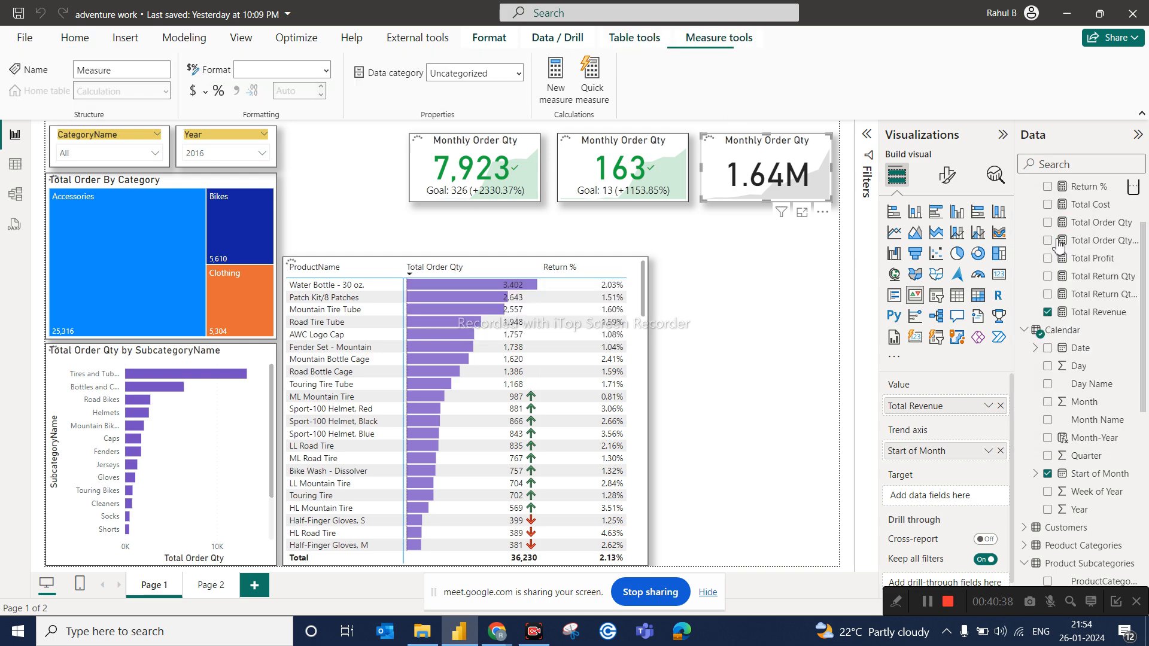
{"action": "type", "text": "Tota"}
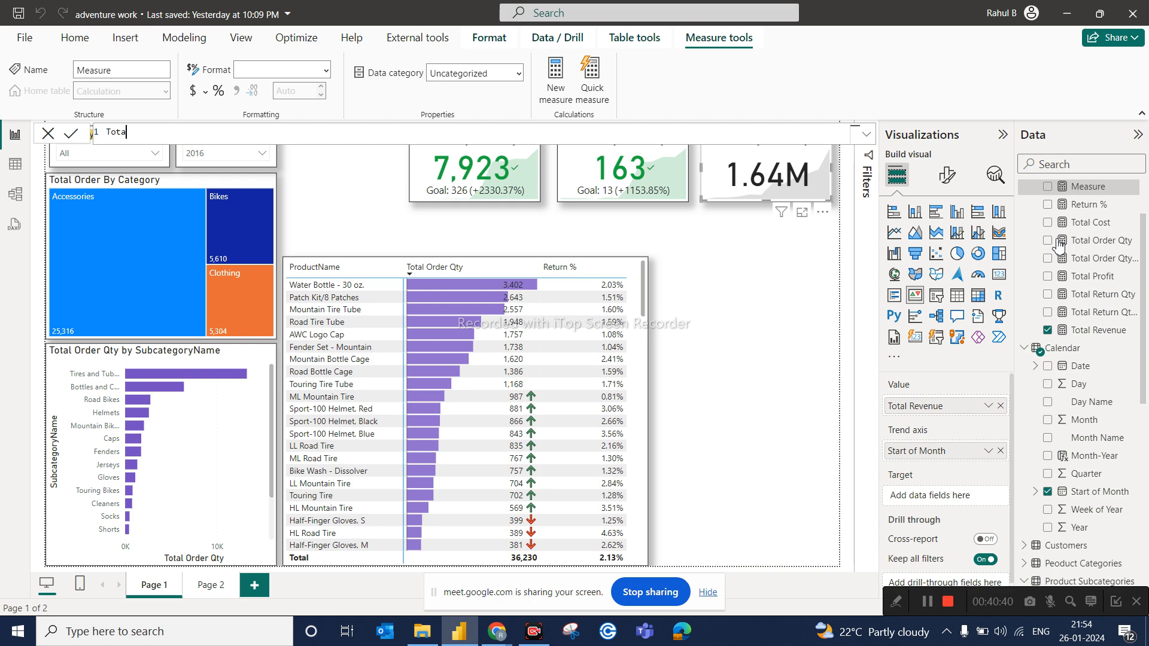
{"action": "type", "text": "l Revenue PY = cal"}
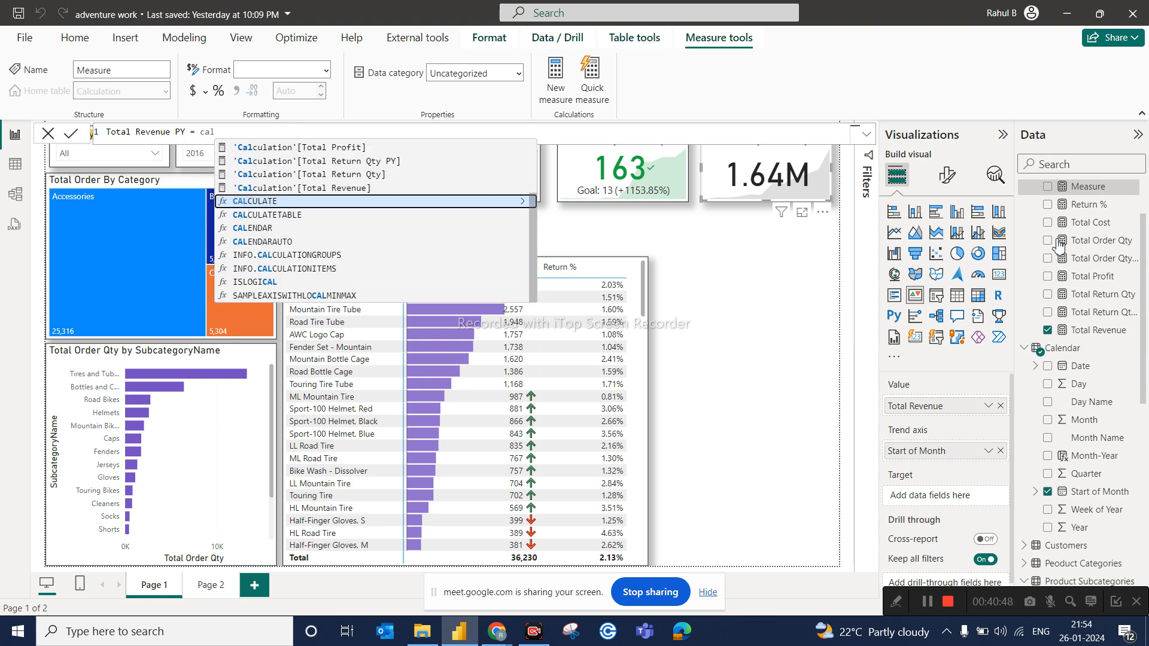
{"action": "key", "text": "Tab"}
{"action": "type", "text": "tota"}
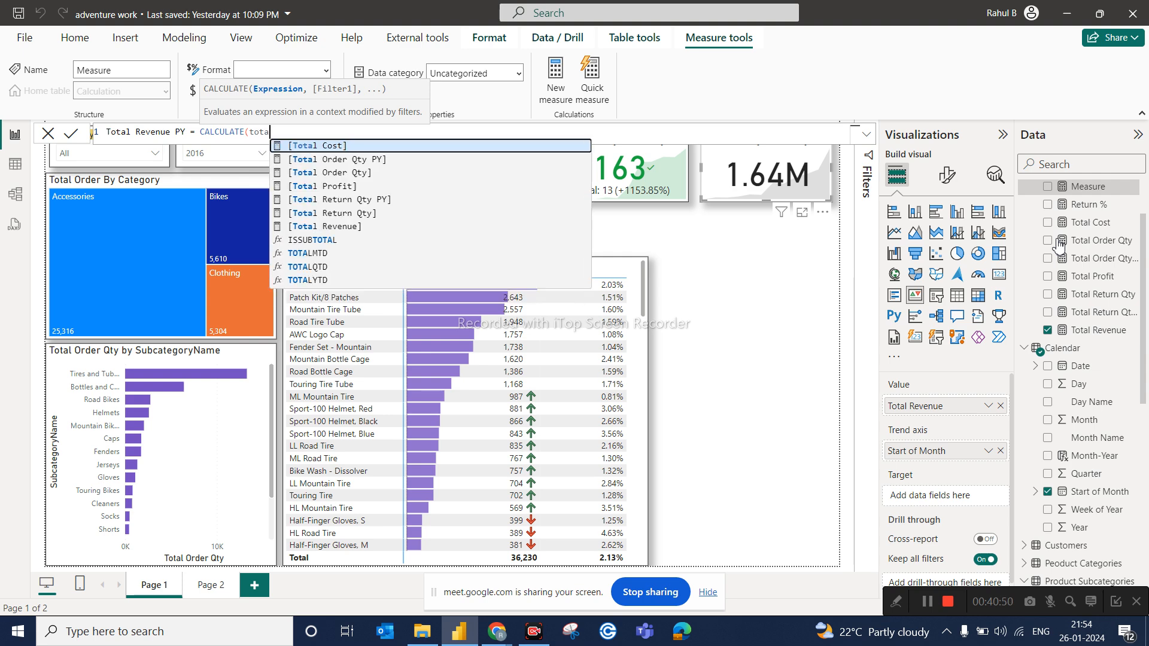
{"action": "key", "text": "Down"}
{"action": "key", "text": "Down"}
{"action": "key", "text": "Down"}
{"action": "key", "text": "Down"}
{"action": "key", "text": "Down"}
{"action": "key", "text": "Down"}
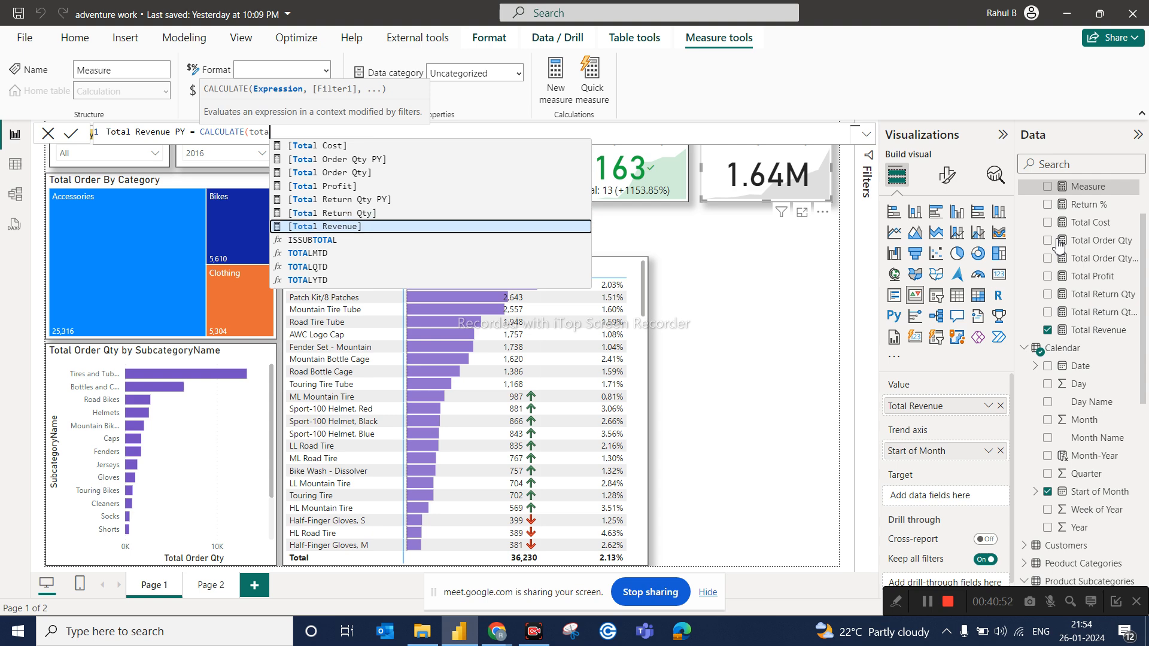
{"action": "key", "text": "Tab"}
{"action": "type", "text": ","}
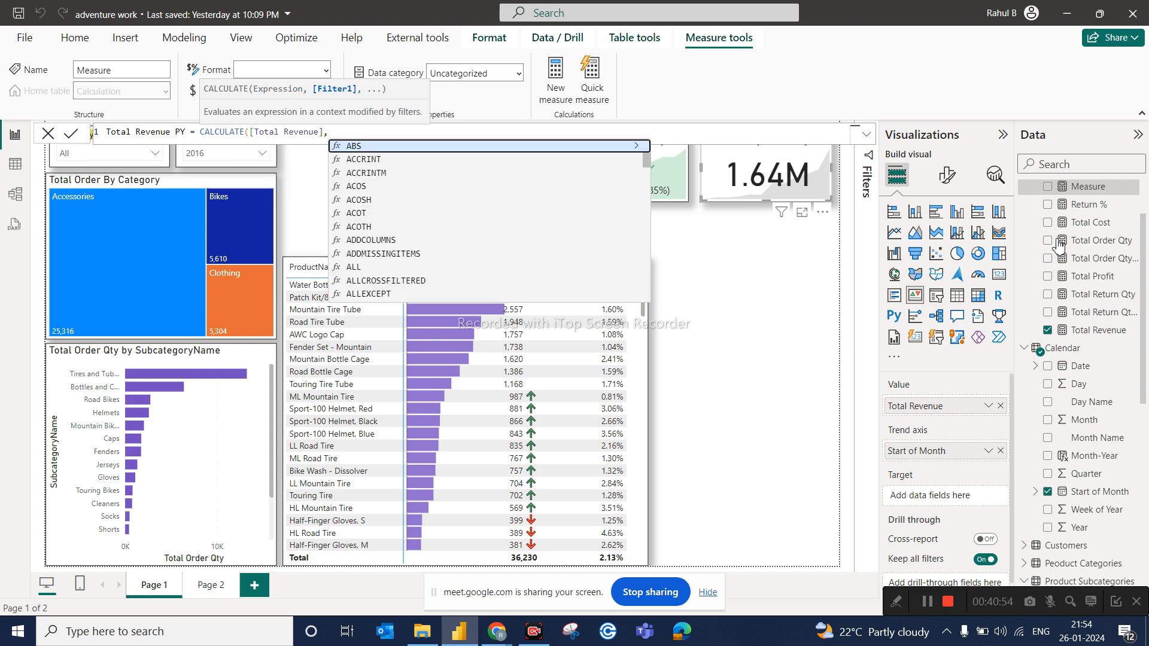
Complete the Total Revenue PY formula with the filter DATEADD('Calendar'[Date],-1,YEAR) and commit the measure.
{"action": "type", "text": "date"}
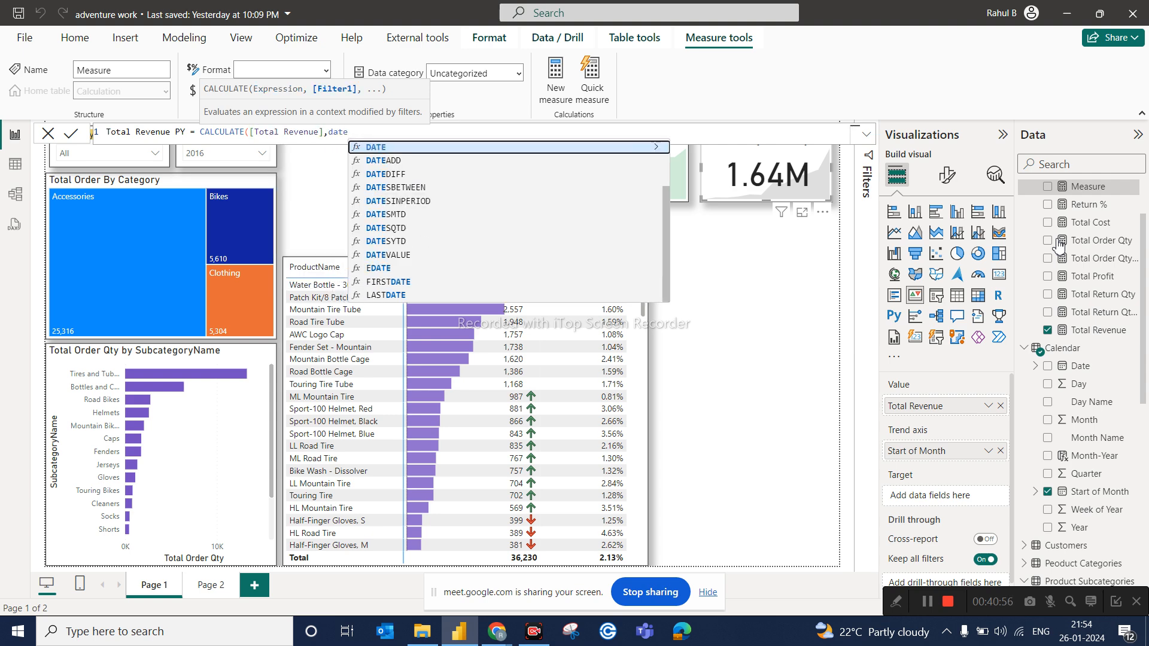
{"action": "key", "text": "Down"}
{"action": "key", "text": "Tab"}
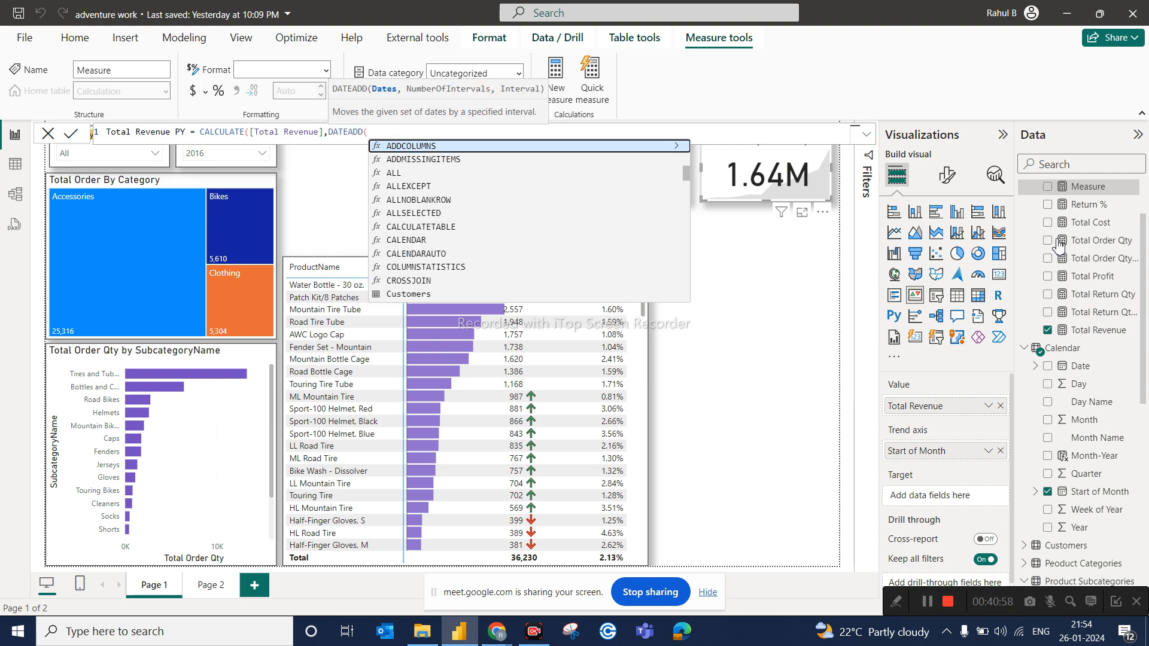
{"action": "type", "text": "cale"}
{"action": "key", "text": "Down"}
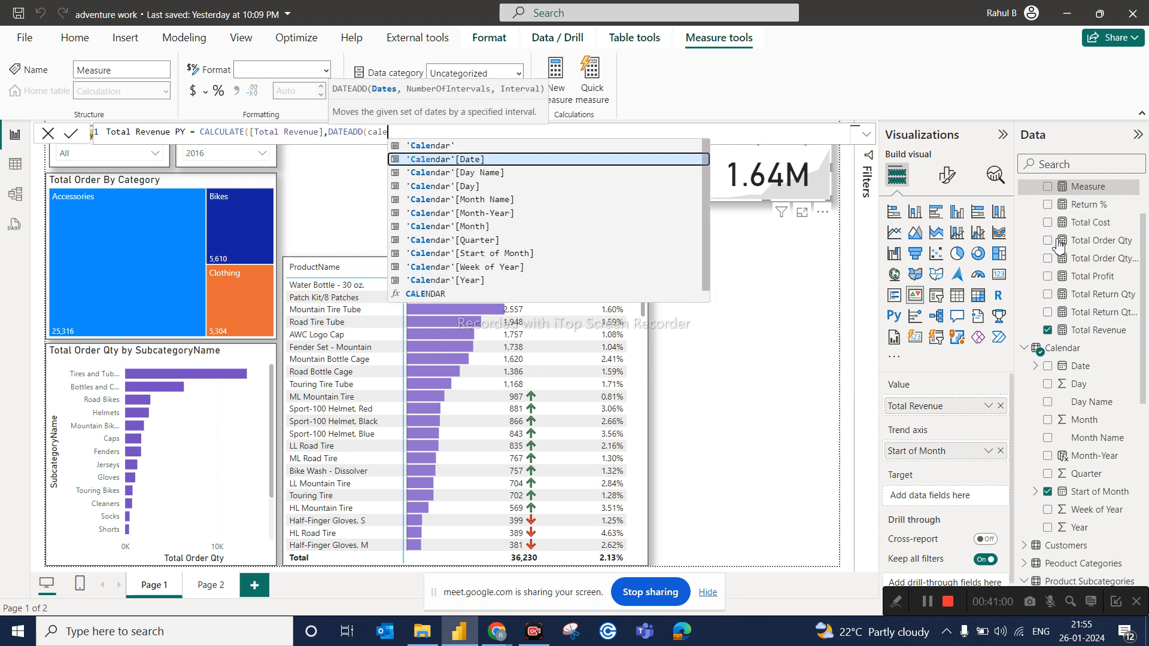
{"action": "key", "text": "Tab"}
{"action": "type", "text": ",-1,"}
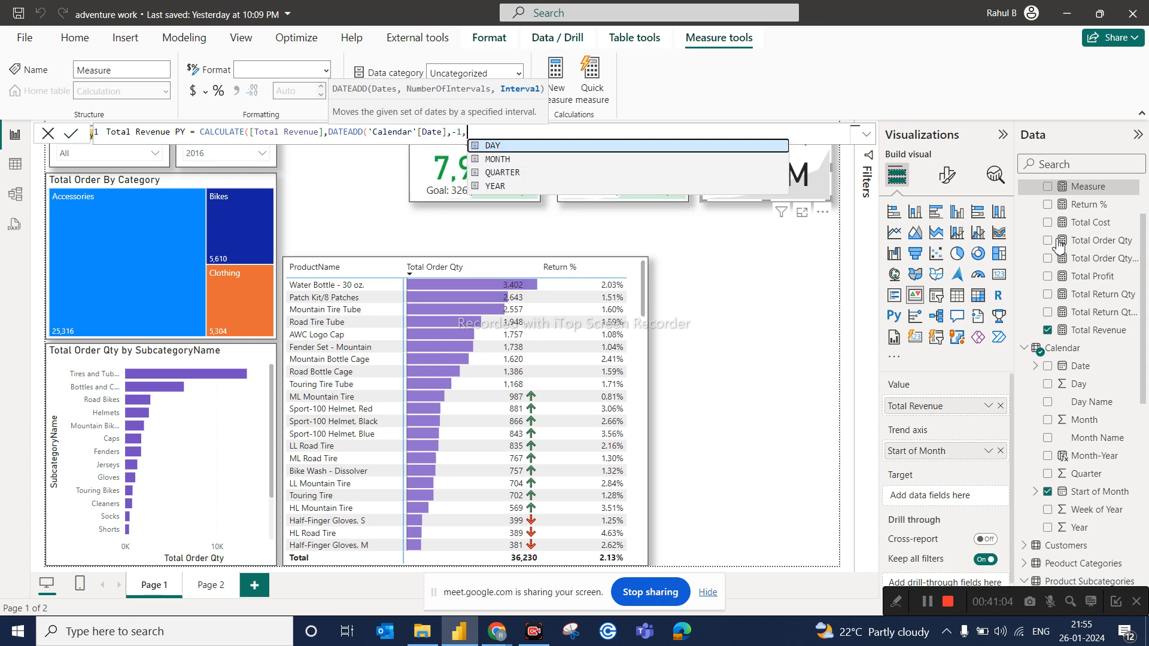
{"action": "key", "text": "Down"}
{"action": "key", "text": "Down"}
{"action": "key", "text": "Down"}
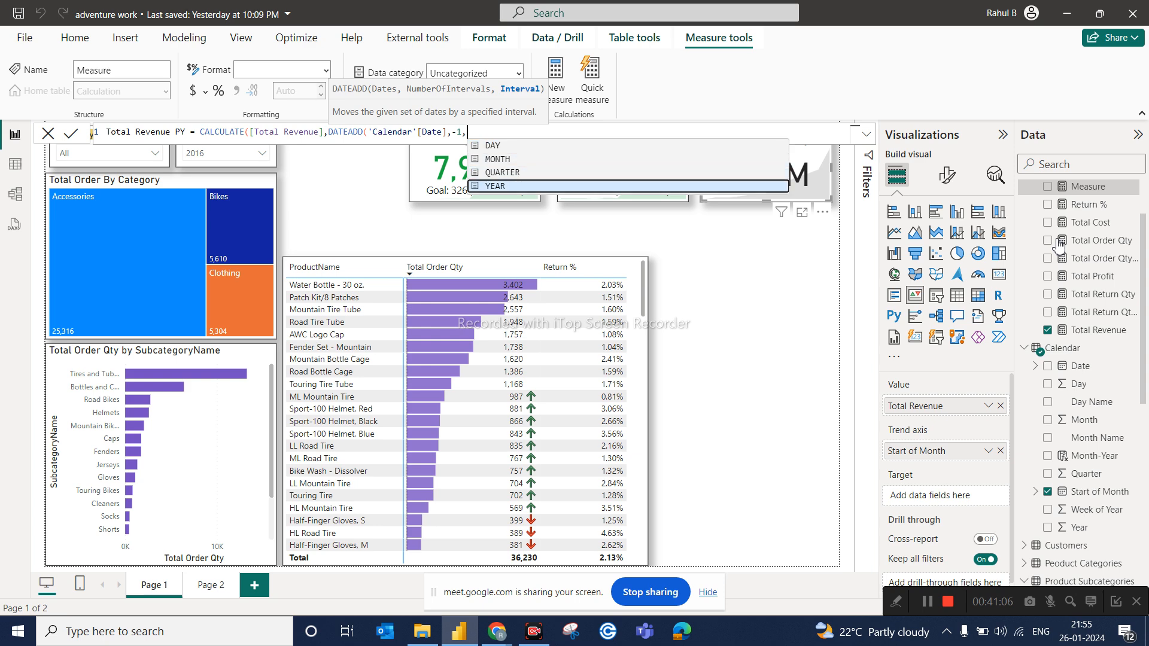
{"action": "key", "text": "Tab"}
{"action": "type", "text": "))"}
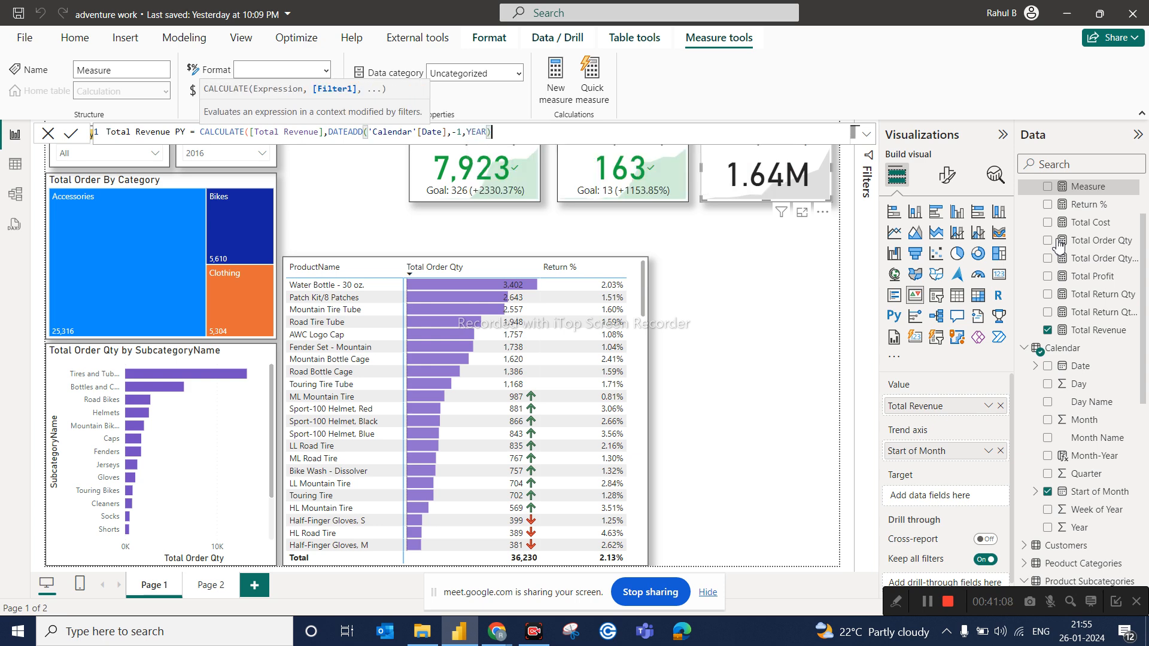
{"action": "key", "text": "Return"}
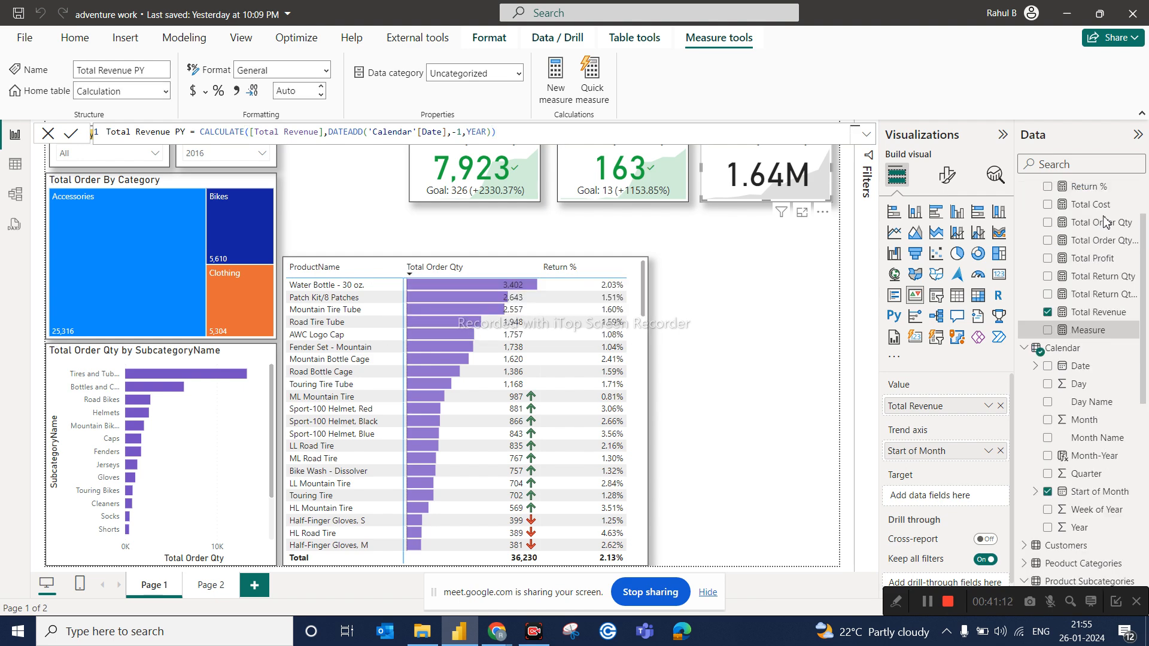
Set Total Revenue PY as the target of the Total Revenue KPI.
{"action": "left_click_drag", "start_coordinate": [1091, 338], "coordinate": [971, 502]}
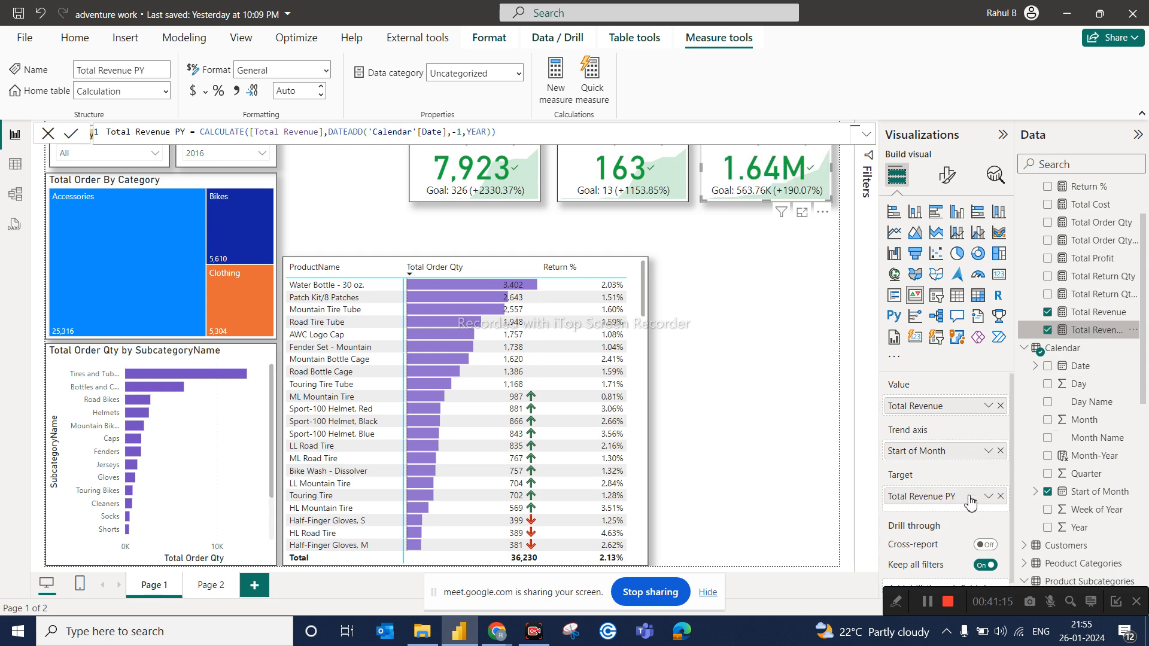
{"action": "left_click", "coordinate": [749, 280]}
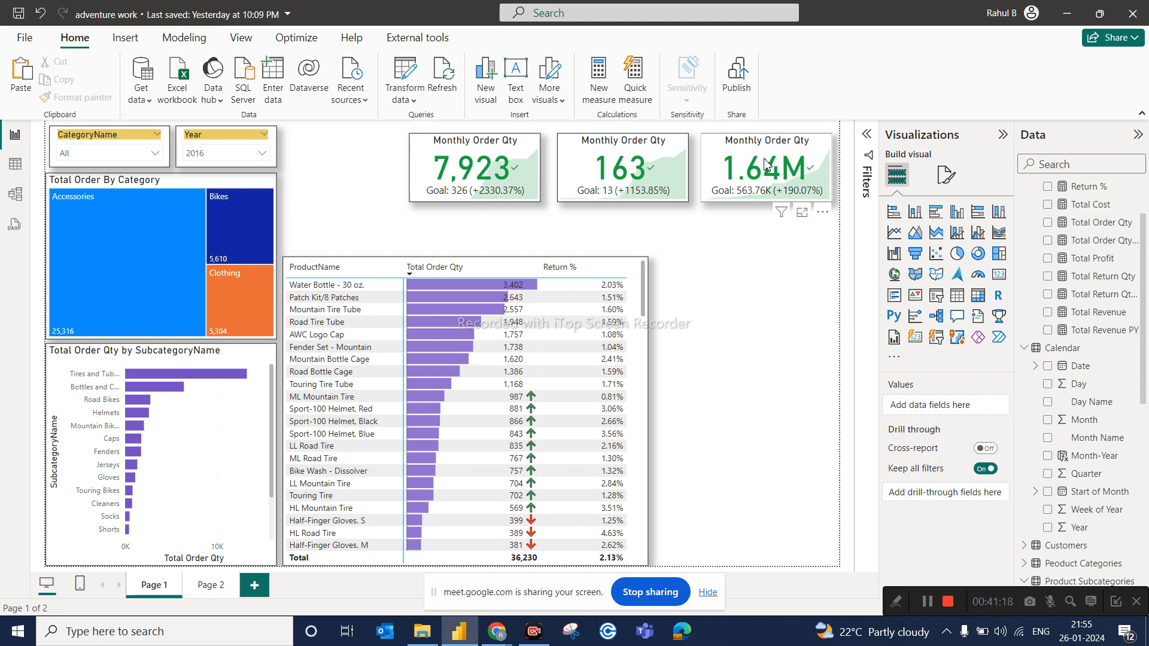
Change the title of the Total Return Qty KPI to "Monthly Return Qty".
{"action": "left_click", "coordinate": [622, 150]}
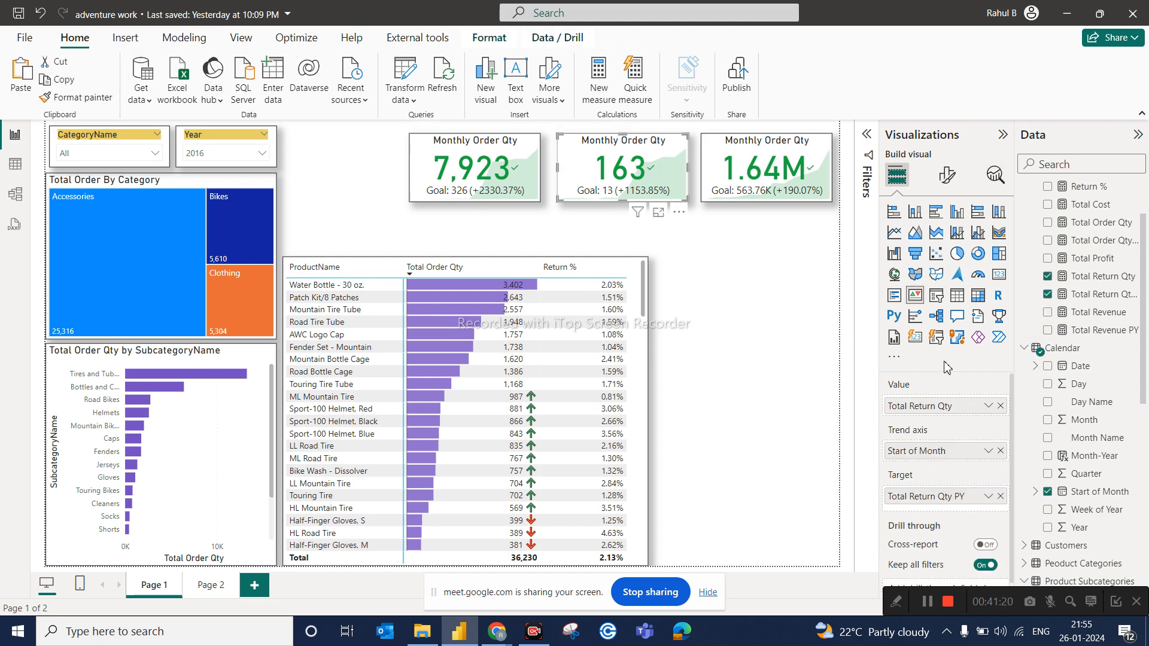
{"action": "left_click", "coordinate": [948, 180]}
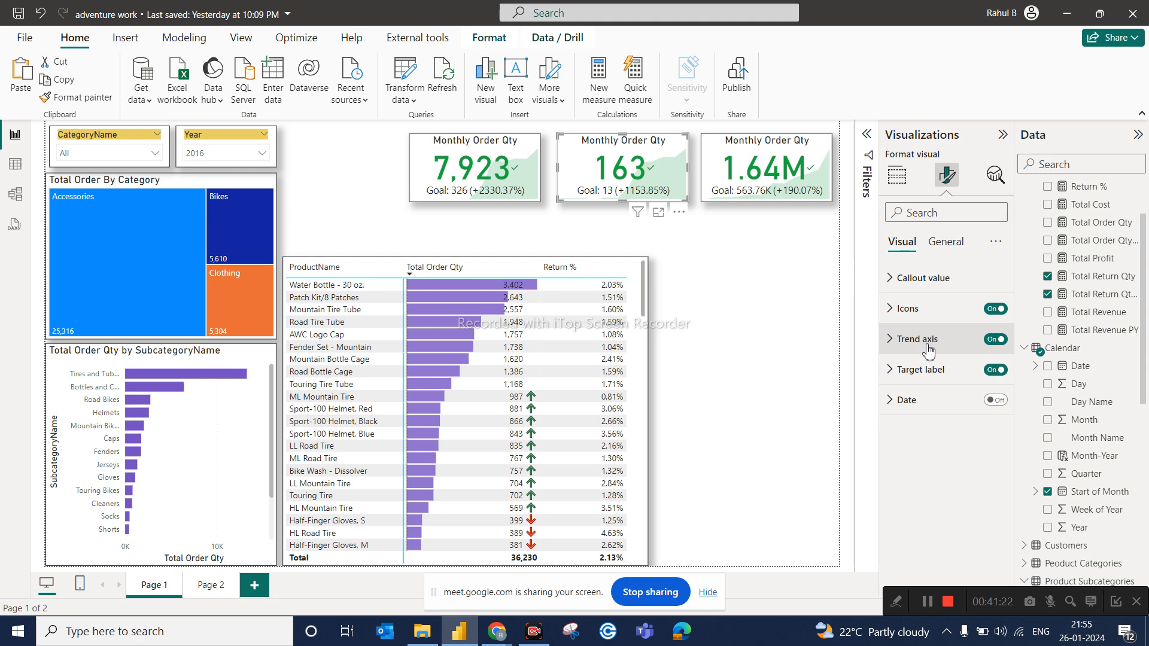
{"action": "left_click", "coordinate": [945, 241]}
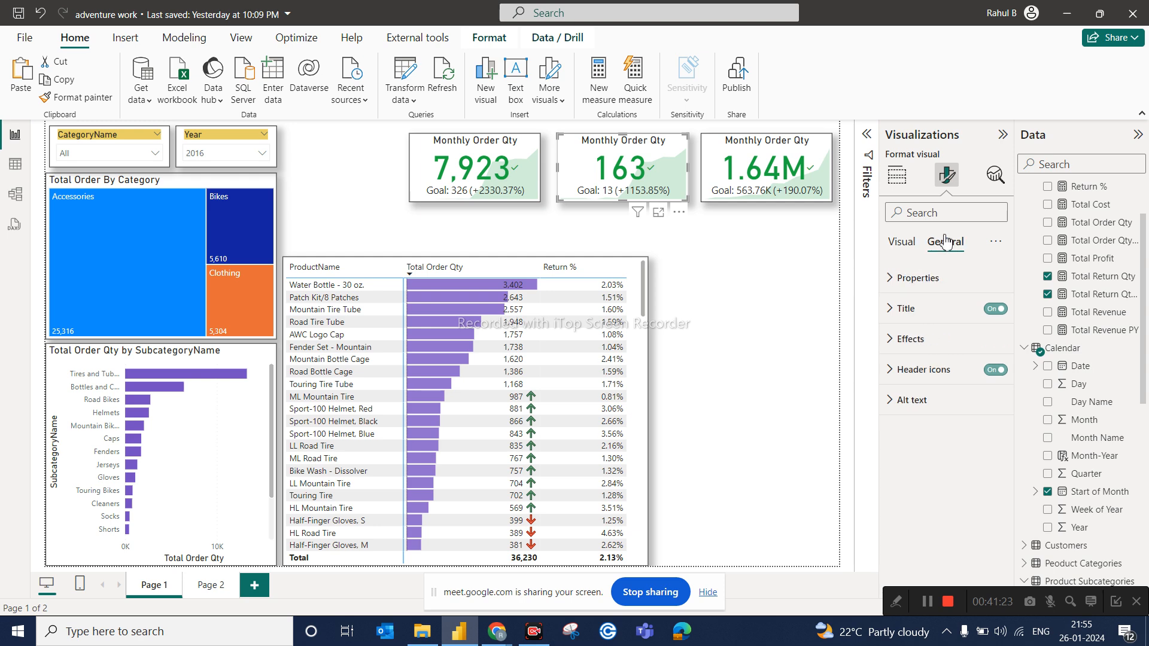
{"action": "left_click", "coordinate": [906, 308]}
{"action": "left_click", "coordinate": [958, 385]}
{"action": "key", "text": "BackSpace"}
{"action": "key", "text": "BackSpace"}
{"action": "key", "text": "BackSpace"}
{"action": "key", "text": "BackSpace"}
{"action": "key", "text": "BackSpace"}
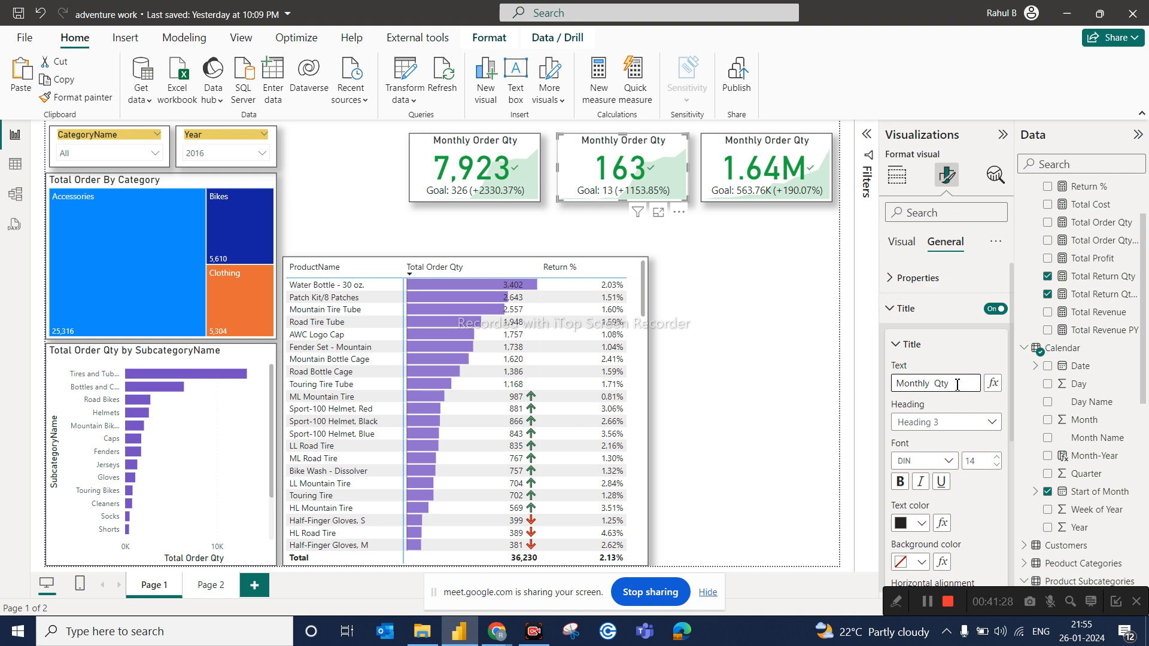
{"action": "type", "text": "Return"}
{"action": "left_click", "coordinate": [808, 427]}
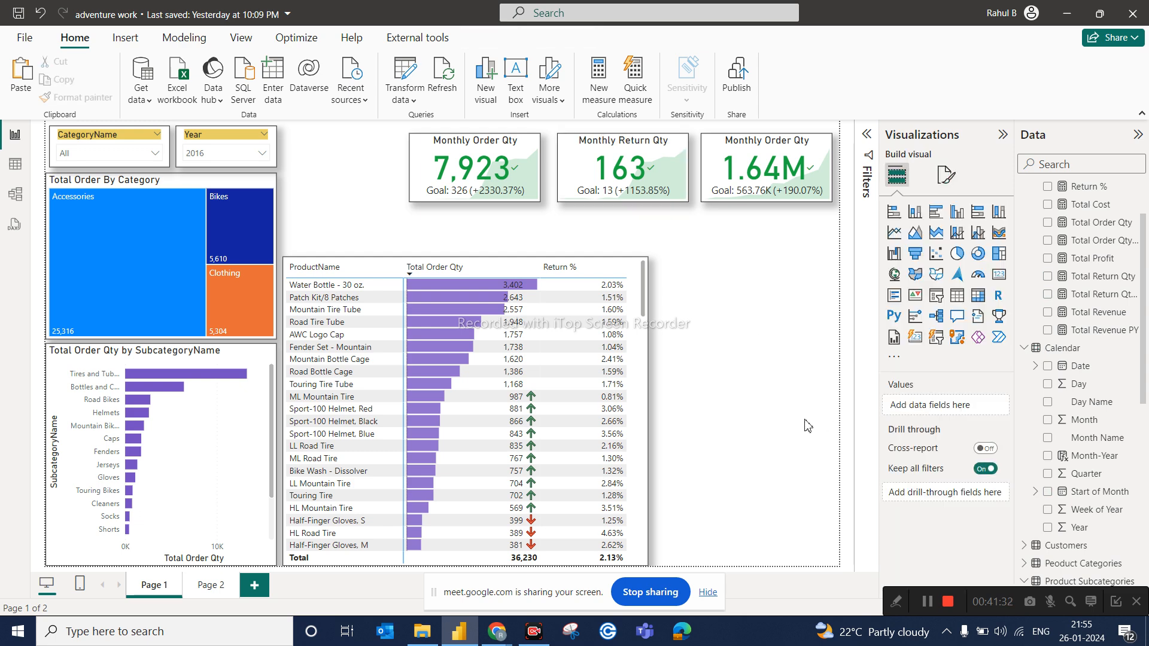
Change the title of the Total Revenue KPI to "Monthly Revenue".
{"action": "left_click", "coordinate": [741, 150]}
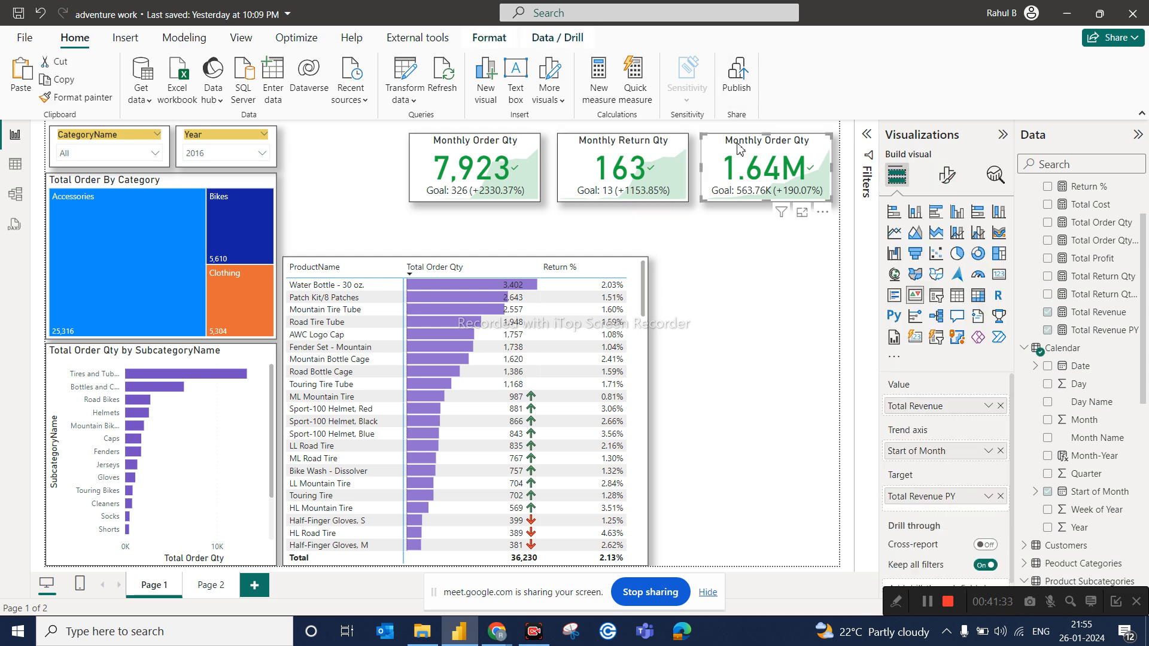
{"action": "left_click", "coordinate": [946, 177]}
{"action": "left_click", "coordinate": [945, 242]}
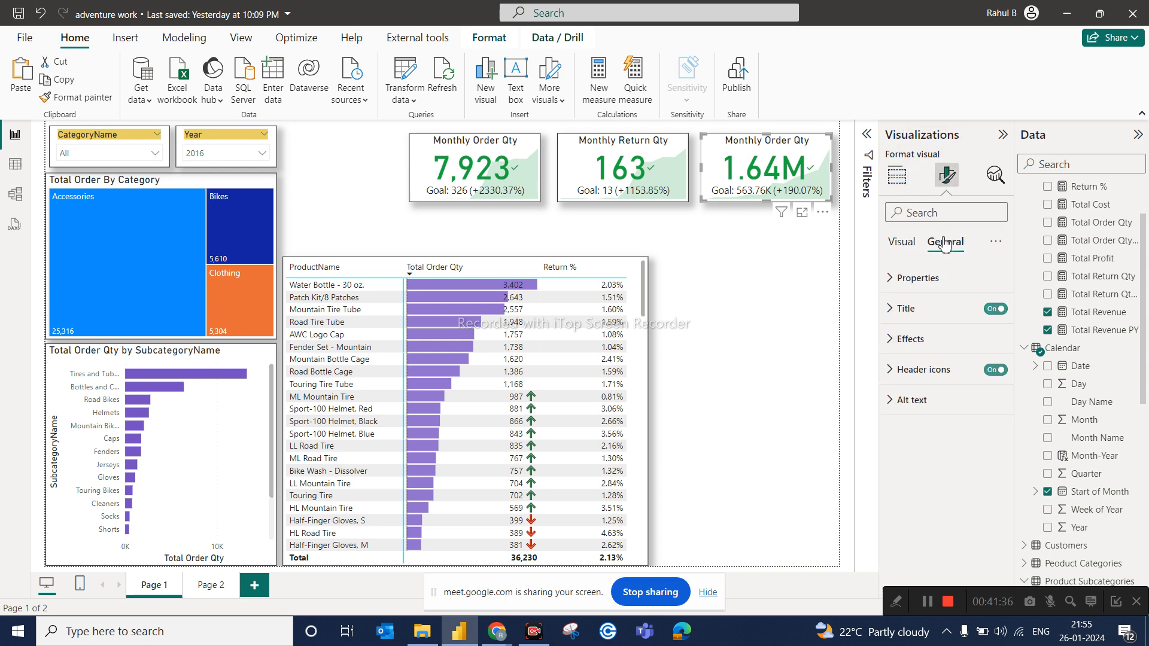
{"action": "left_click", "coordinate": [907, 309]}
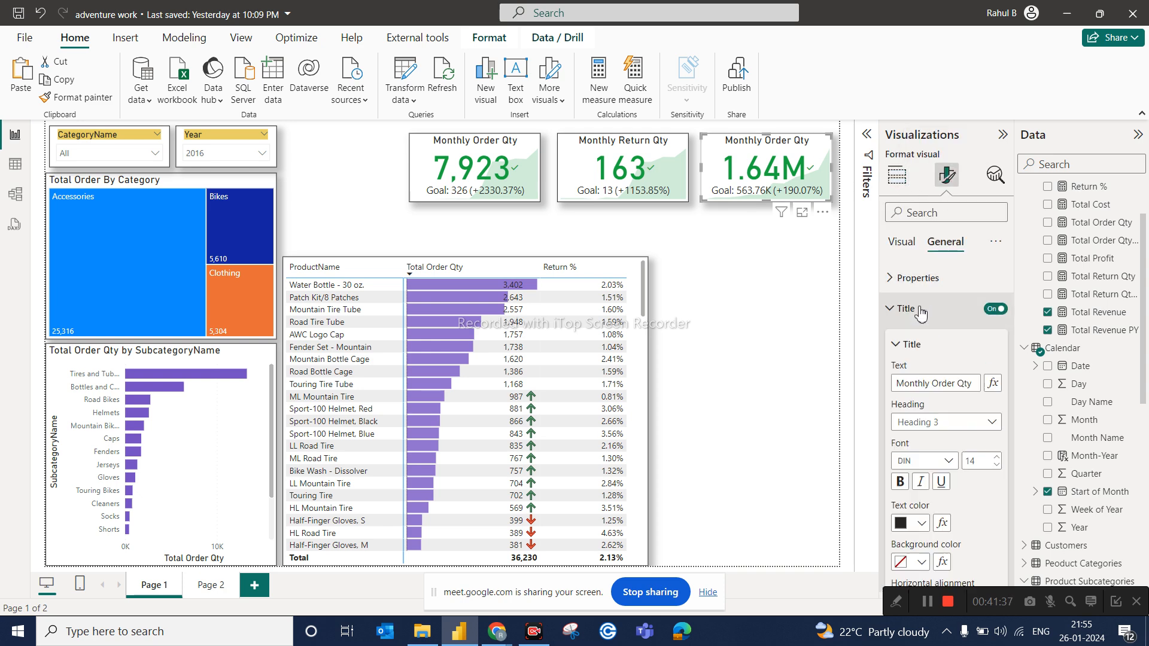
{"action": "double_click", "coordinate": [953, 386]}
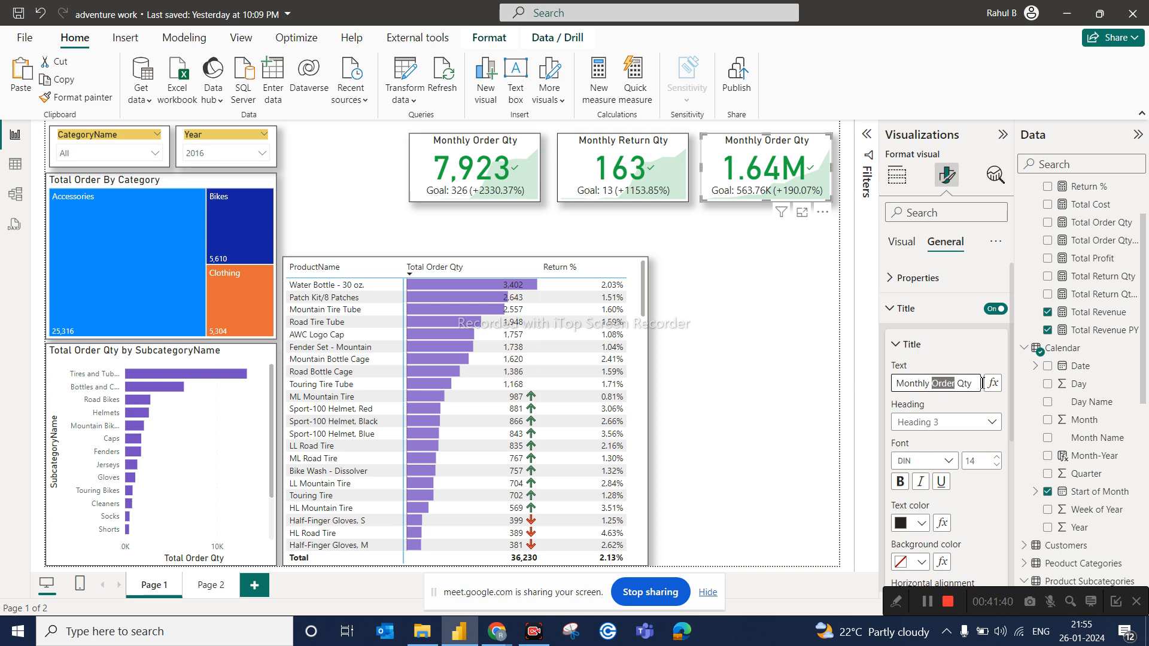
{"action": "left_click", "coordinate": [979, 384]}
{"action": "key", "text": "BackSpace"}
{"action": "key", "text": "BackSpace"}
{"action": "key", "text": "BackSpace"}
{"action": "key", "text": "BackSpace"}
{"action": "key", "text": "BackSpace"}
{"action": "key", "text": "BackSpace"}
{"action": "key", "text": "BackSpace"}
{"action": "key", "text": "BackSpace"}
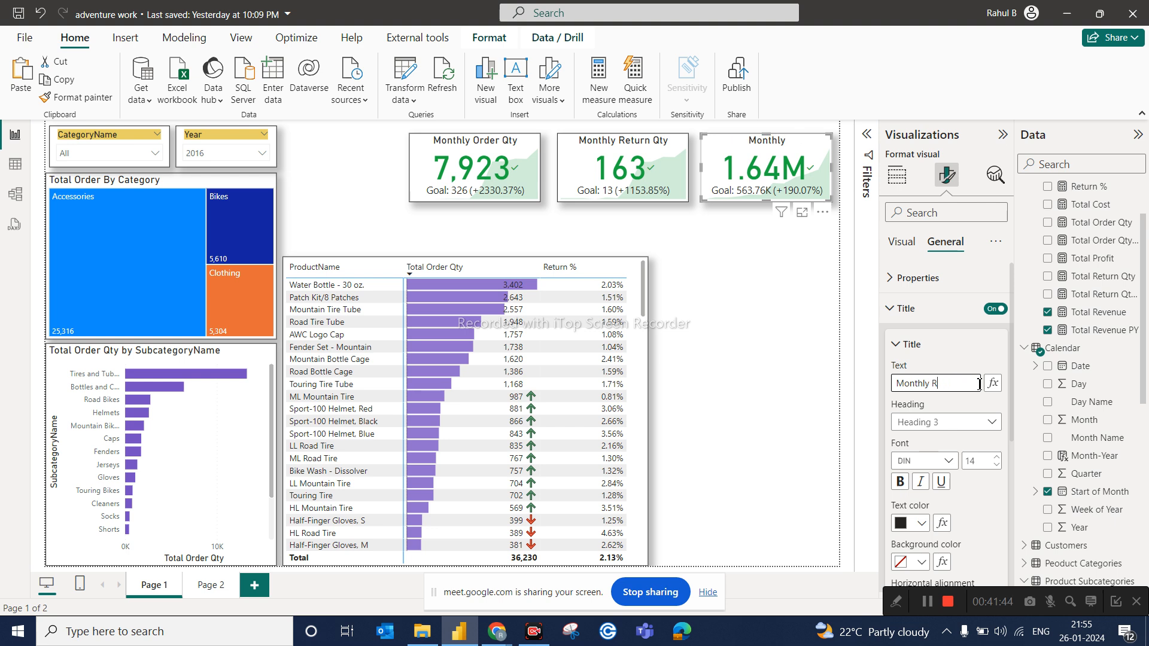
{"action": "type", "text": "Revenue"}
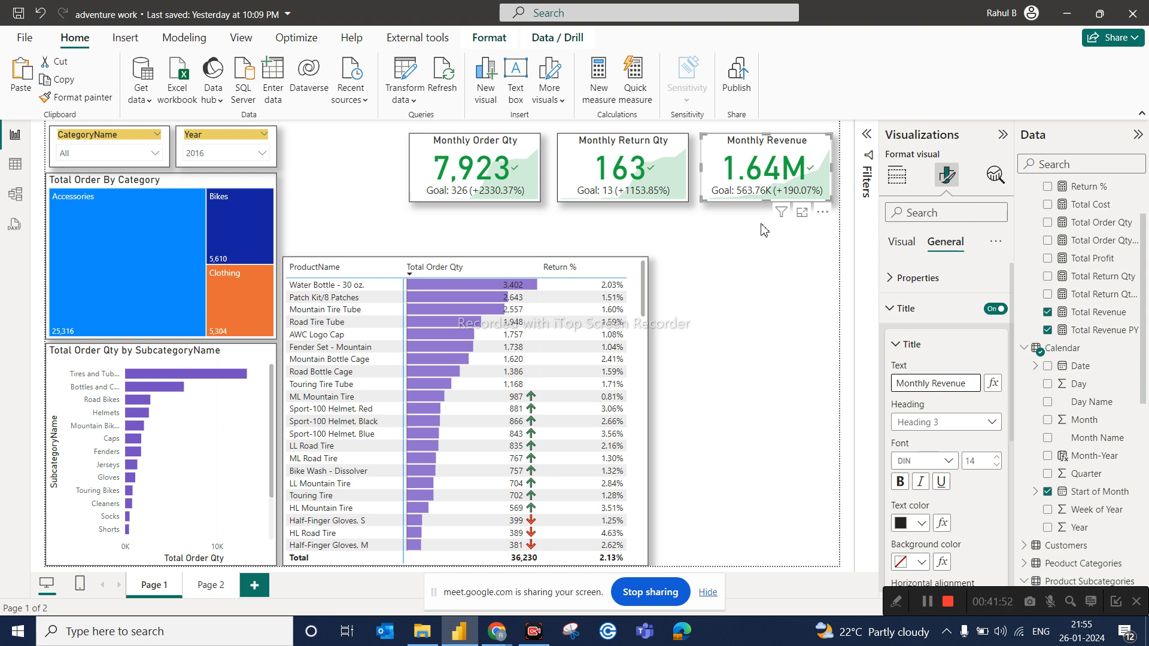
{"action": "mouse_move", "coordinate": [681, 219]}
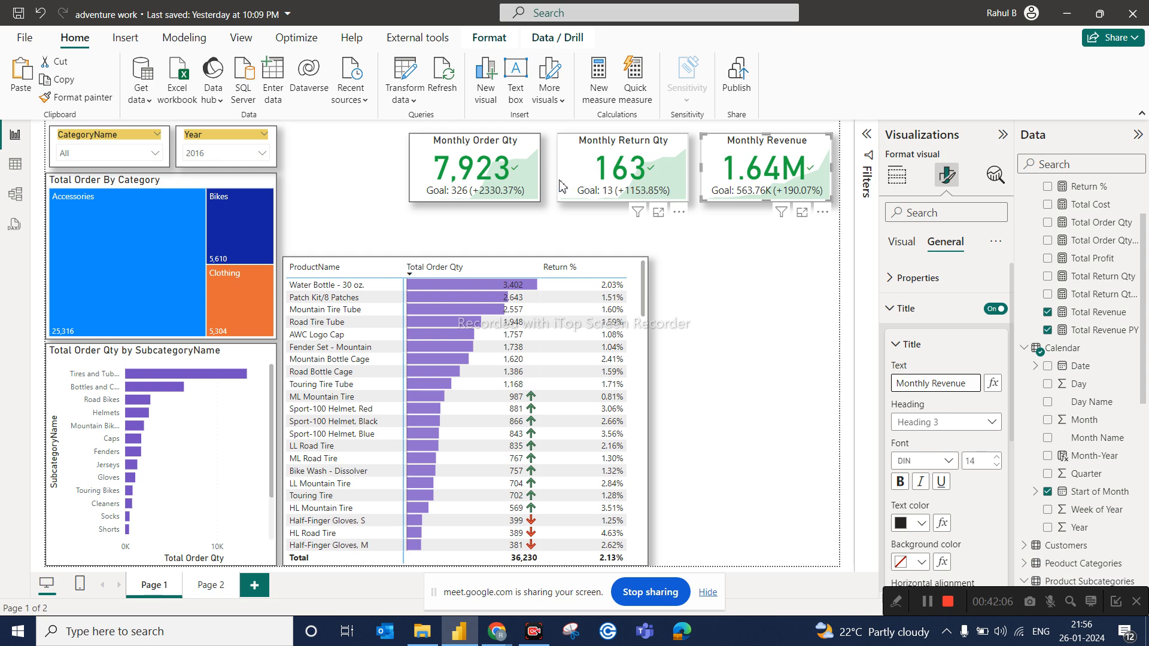
{"action": "left_click", "coordinate": [658, 157]}
{"action": "left_click", "coordinate": [523, 154]}
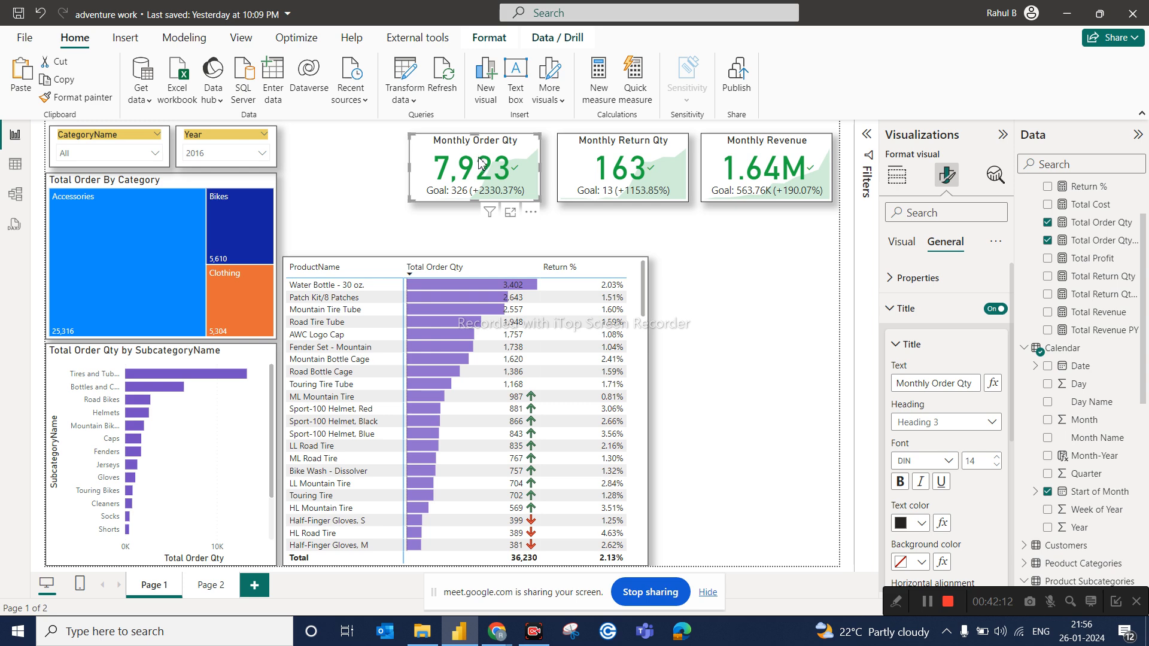
In the Page 2 table, replace Total Return Qty and Total Return Qty PY with Total Revenue and Total Revenue PY.
{"action": "left_click", "coordinate": [213, 586]}
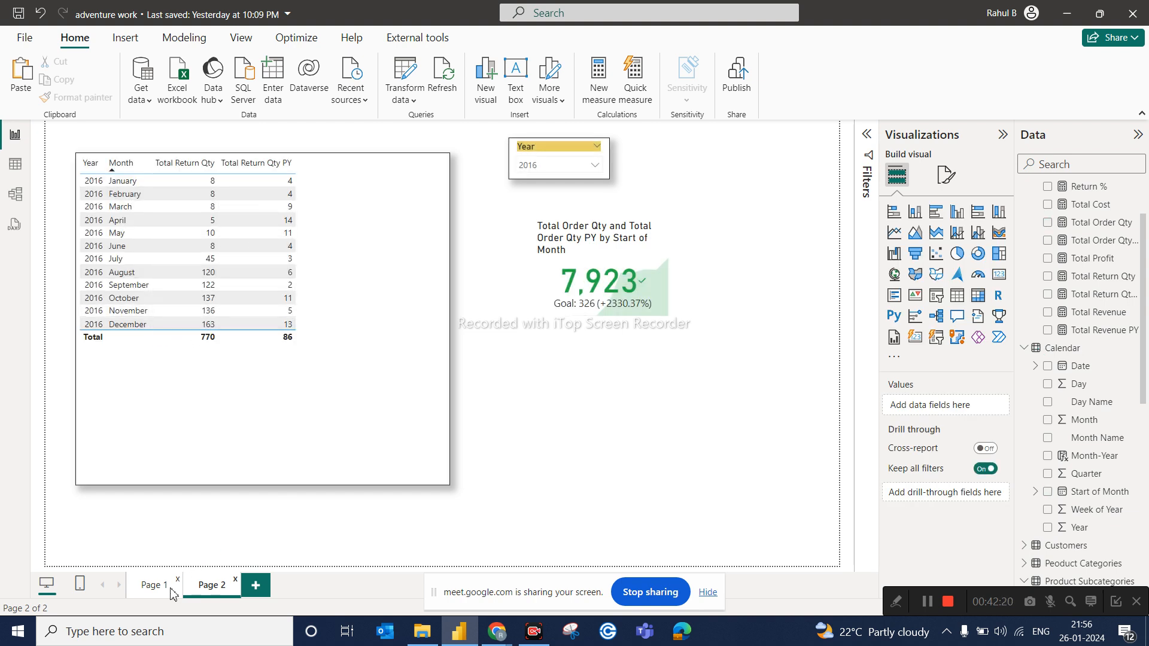
{"action": "left_click", "coordinate": [397, 341]}
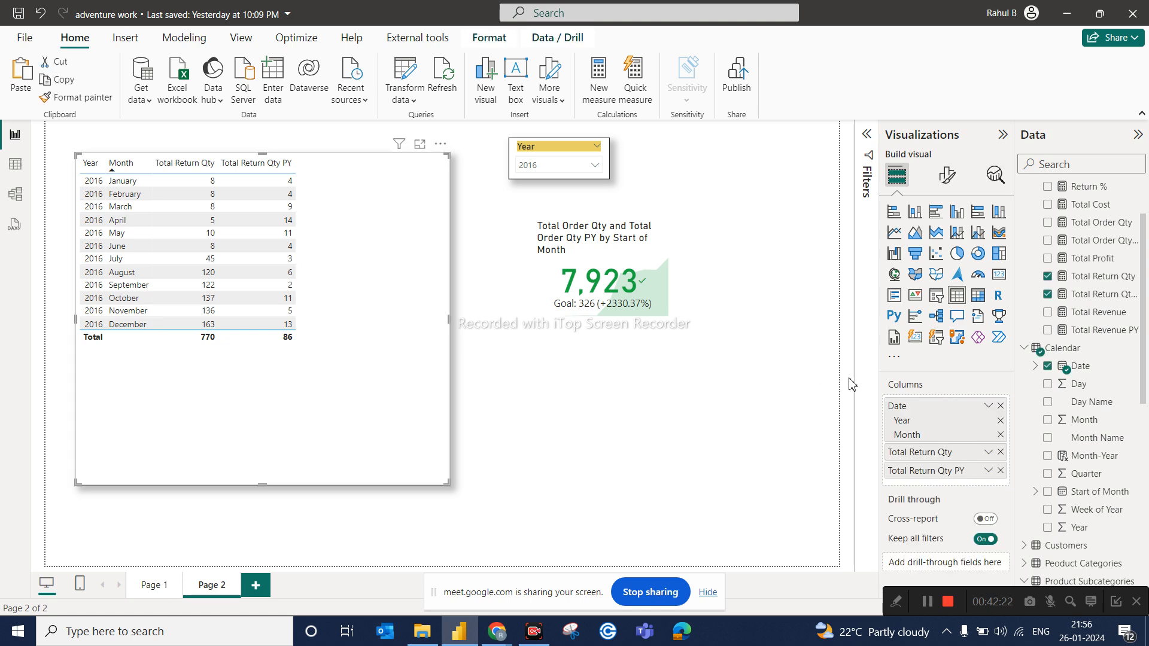
{"action": "left_click", "coordinate": [1000, 452]}
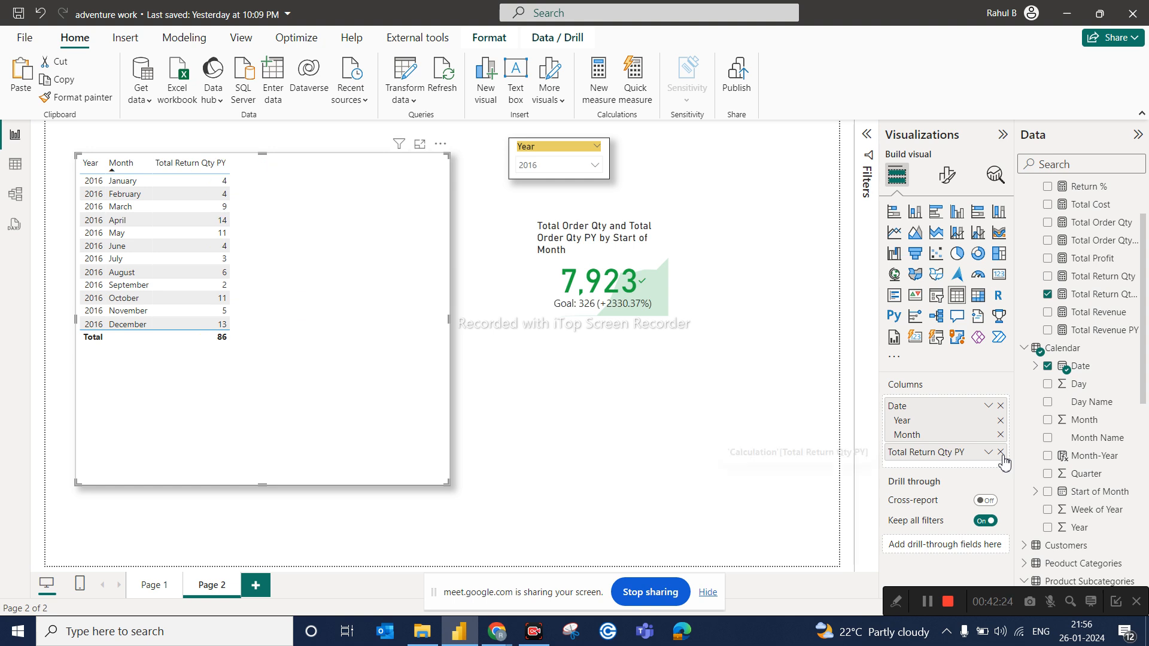
{"action": "left_click", "coordinate": [1000, 452]}
{"action": "left_click_drag", "start_coordinate": [1098, 311], "coordinate": [984, 449]}
{"action": "left_click_drag", "start_coordinate": [1077, 337], "coordinate": [981, 470]}
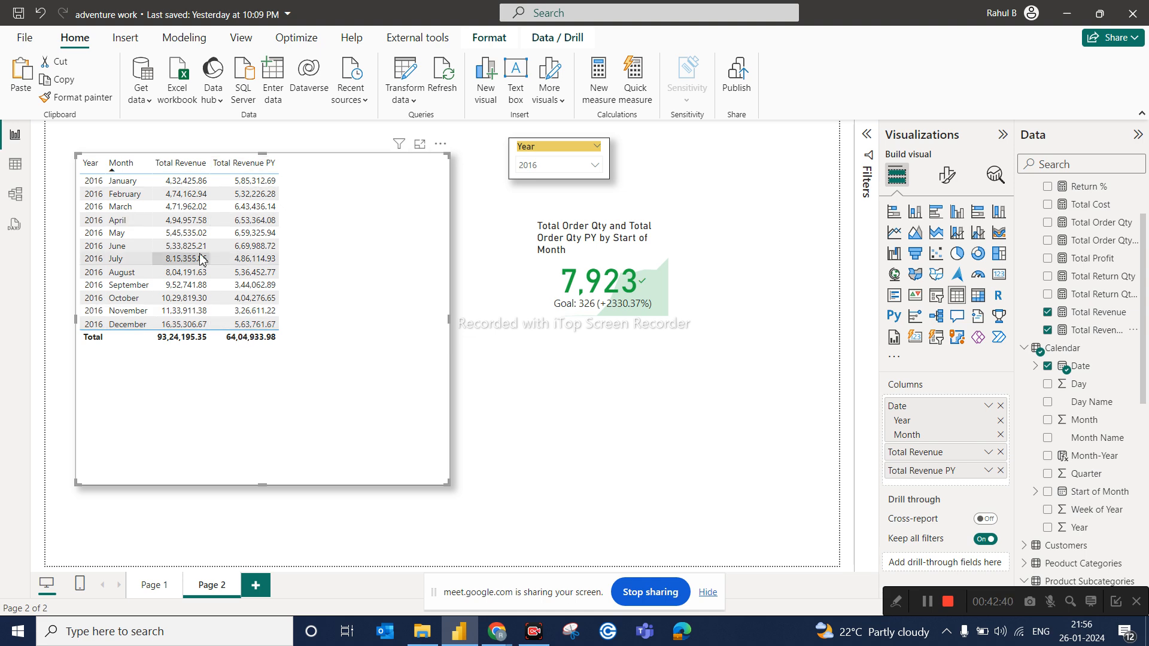
Look through the general and visual formatting options of the Monthly Revenue KPI on Page 1.
{"action": "left_click", "coordinate": [153, 586]}
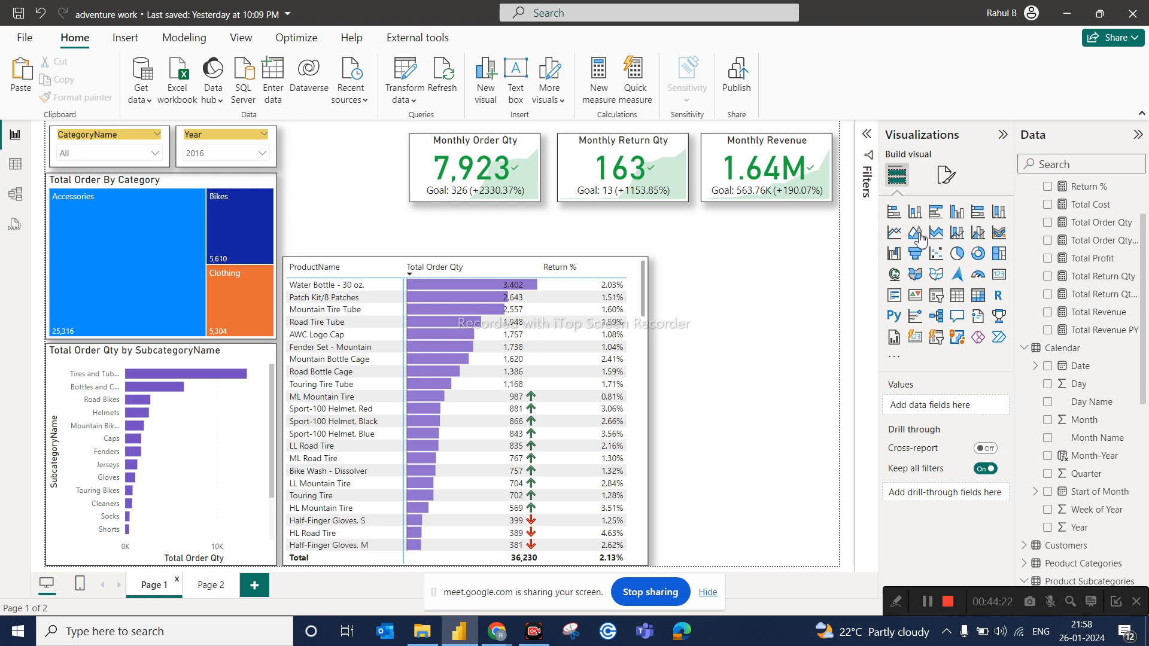
{"action": "left_click", "coordinate": [715, 161]}
{"action": "left_click", "coordinate": [946, 175]}
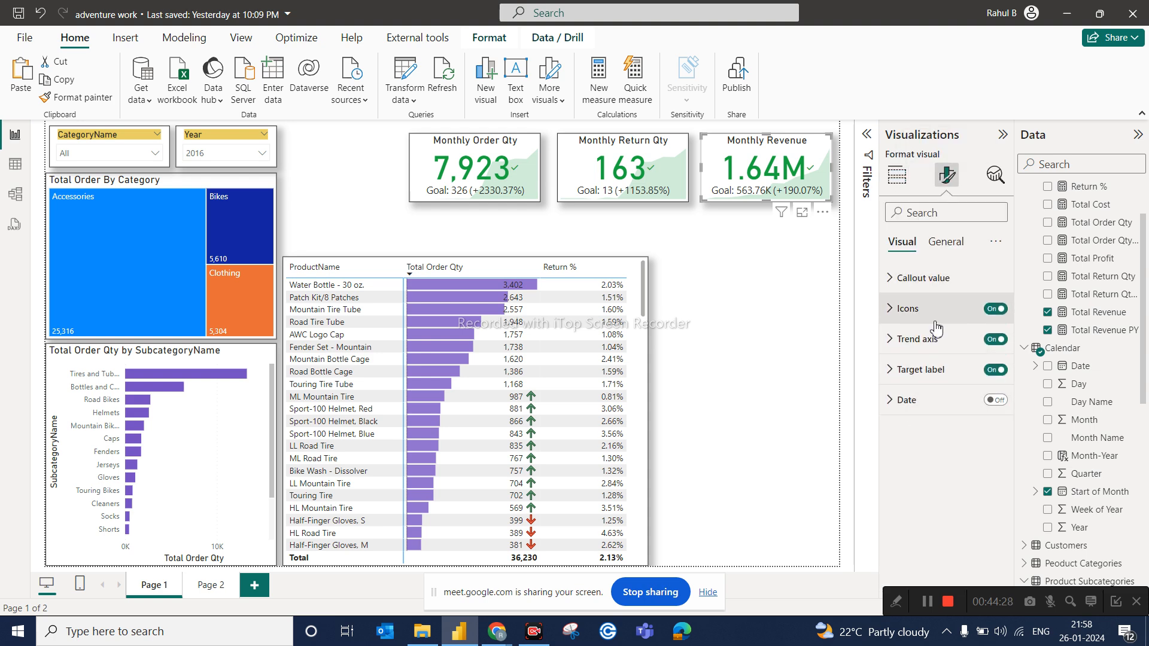
{"action": "left_click", "coordinate": [935, 246]}
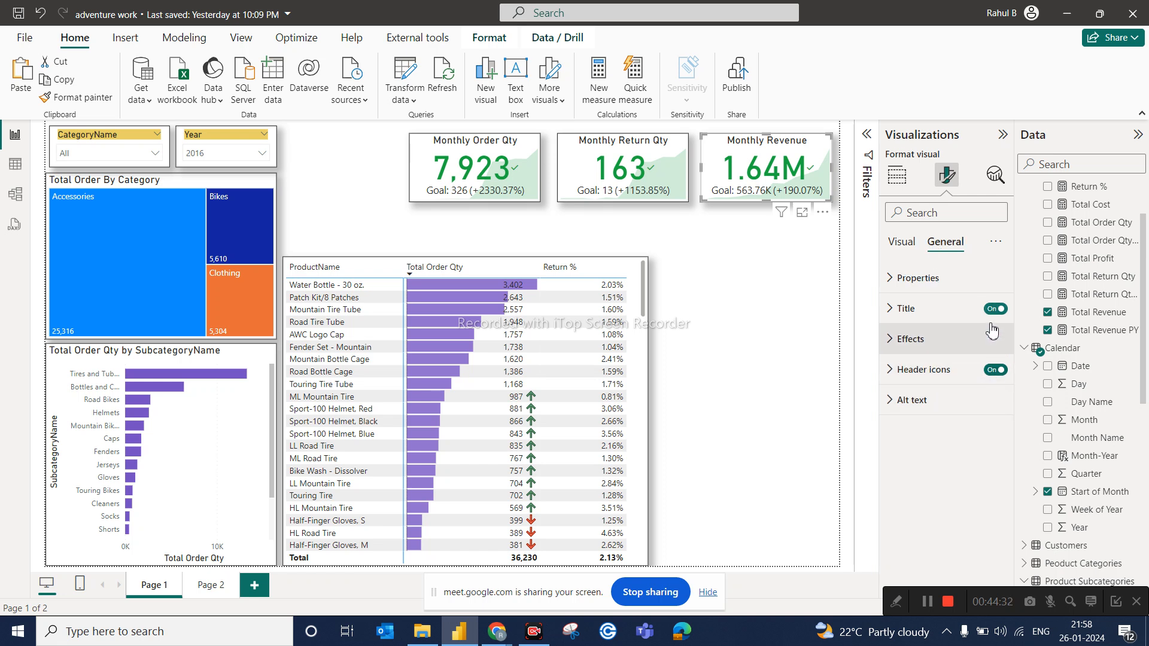
{"action": "left_click", "coordinate": [902, 244]}
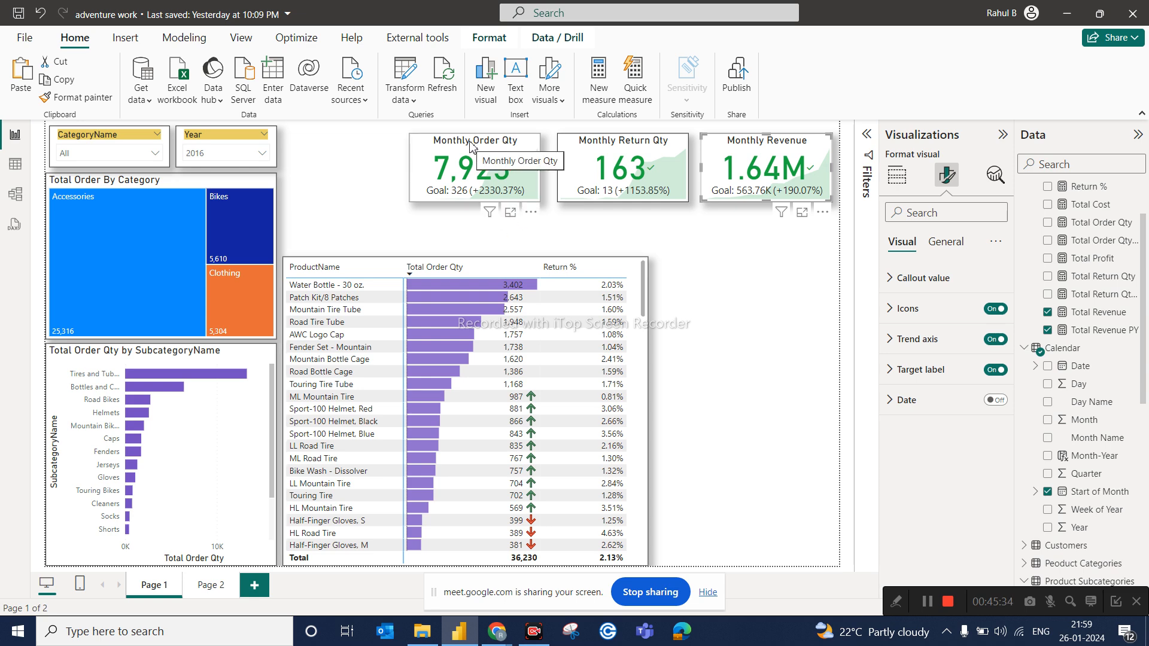
Move the Monthly Order Qty KPI below the Monthly Revenue KPI and shift the Monthly Return Qty KPI slightly down and left.
{"action": "left_click_drag", "start_coordinate": [471, 145], "coordinate": [744, 284]}
{"action": "mouse_move", "coordinate": [645, 152]}
{"action": "left_mouse_down"}
{"action": "mouse_move", "coordinate": [657, 152]}
{"action": "mouse_move", "coordinate": [631, 167]}
{"action": "left_mouse_up"}
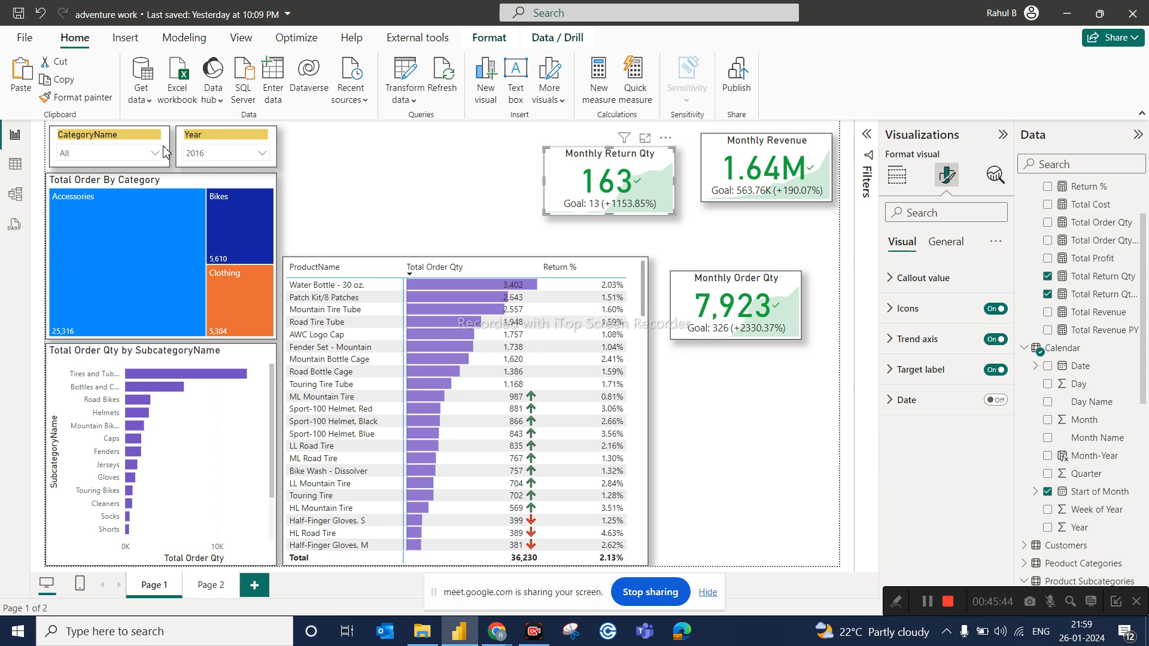
Move the revenue table on Page 2 down to the lower part of the canvas.
{"action": "left_click", "coordinate": [193, 591]}
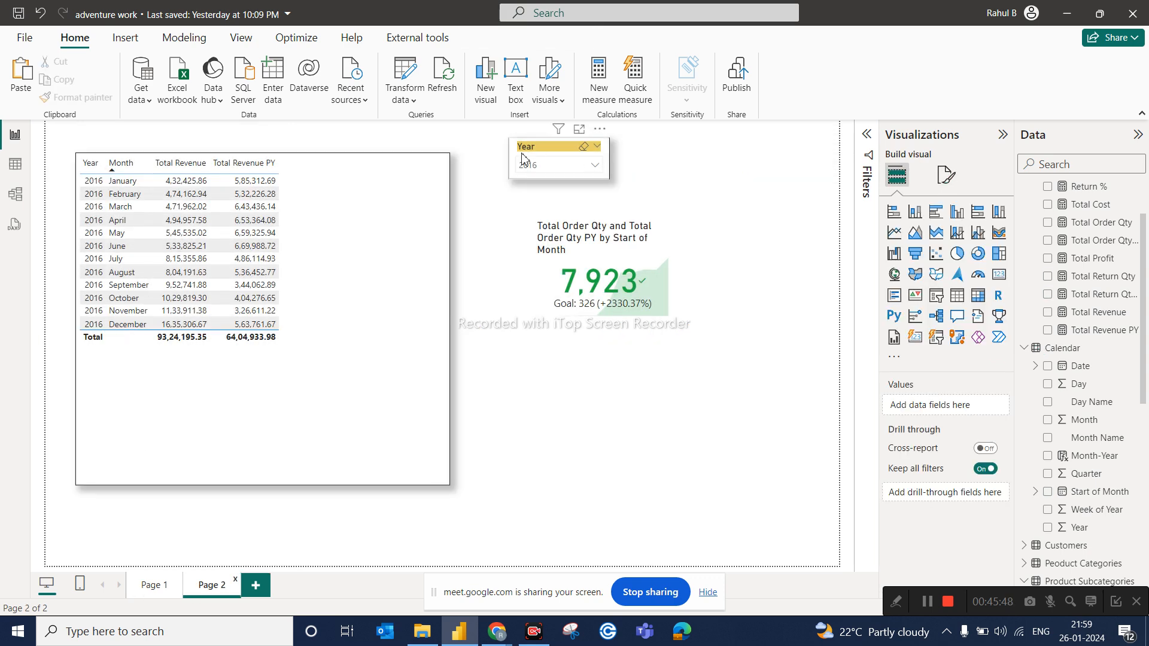
{"action": "left_click_drag", "start_coordinate": [425, 253], "coordinate": [420, 329]}
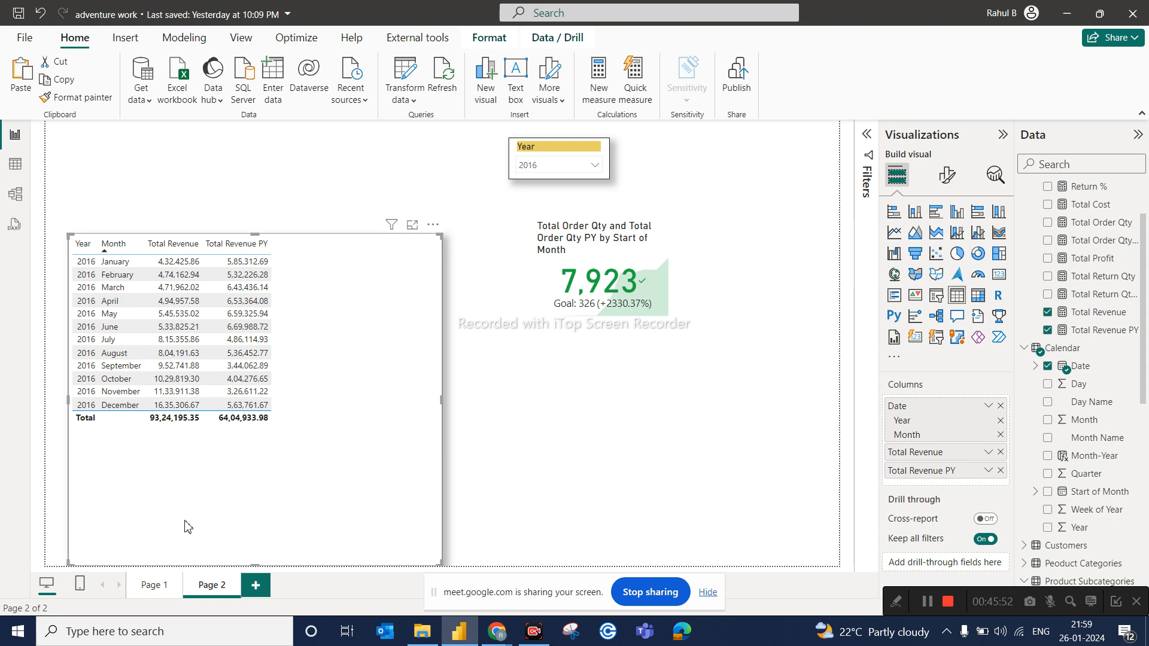
Filter Page 2 to the year 2017 only and check whether the Page 1 year filter follows.
{"action": "left_click", "coordinate": [592, 165]}
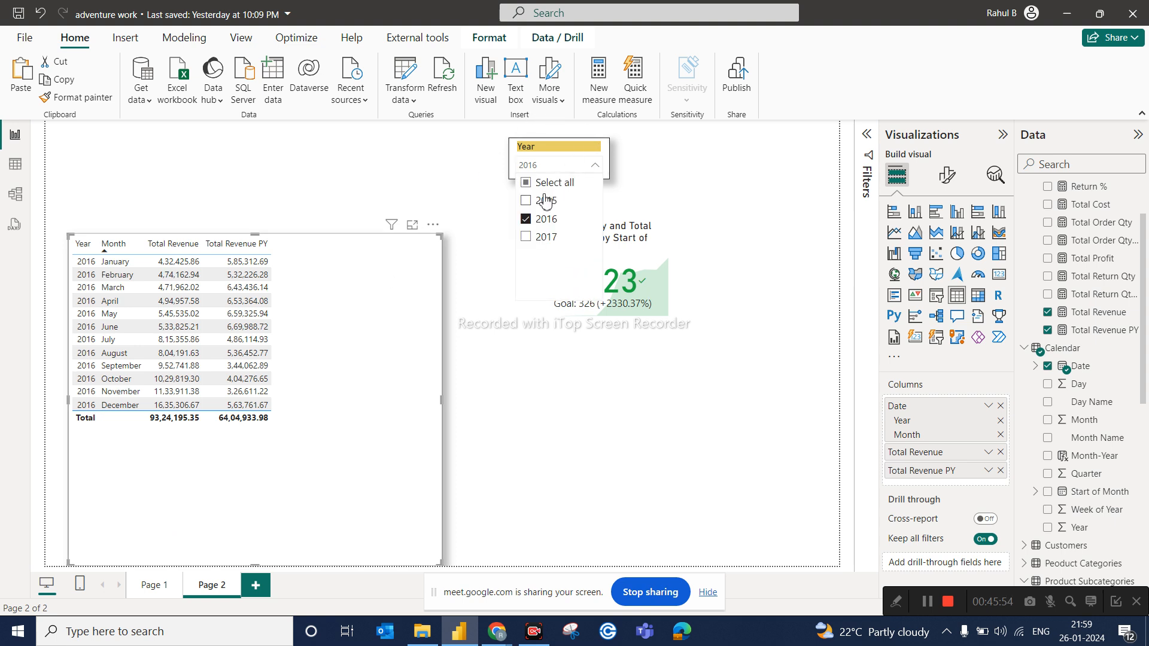
{"action": "left_click", "coordinate": [544, 237], "text": "ctrl"}
{"action": "left_click", "coordinate": [547, 220], "text": "ctrl"}
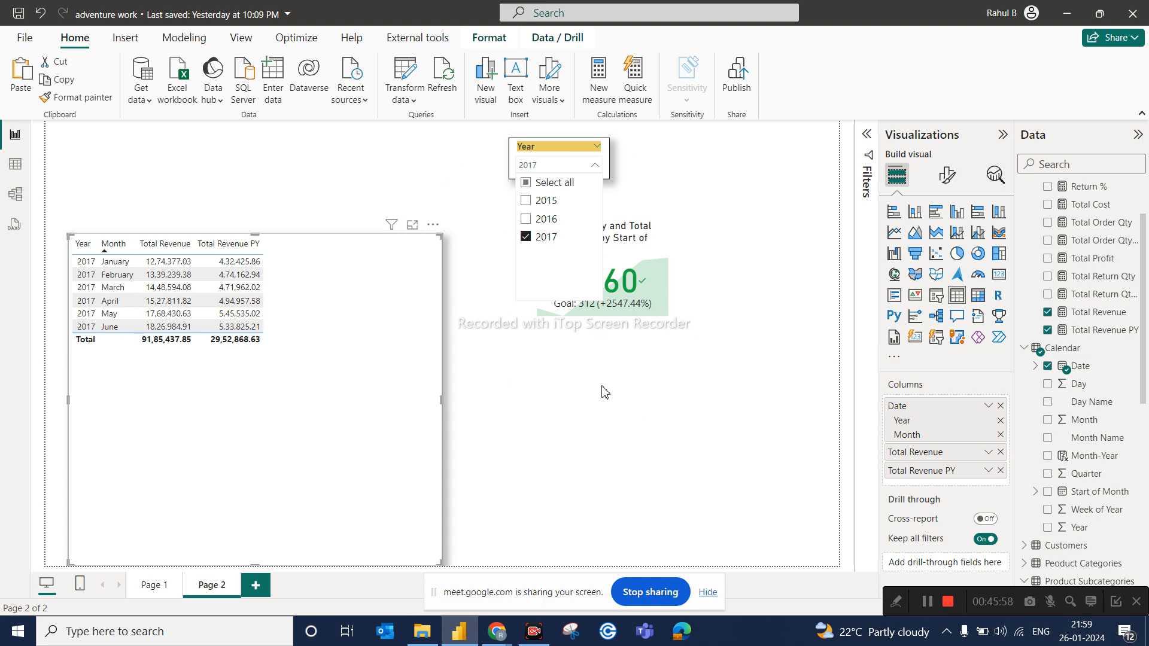
{"action": "left_click", "coordinate": [154, 590]}
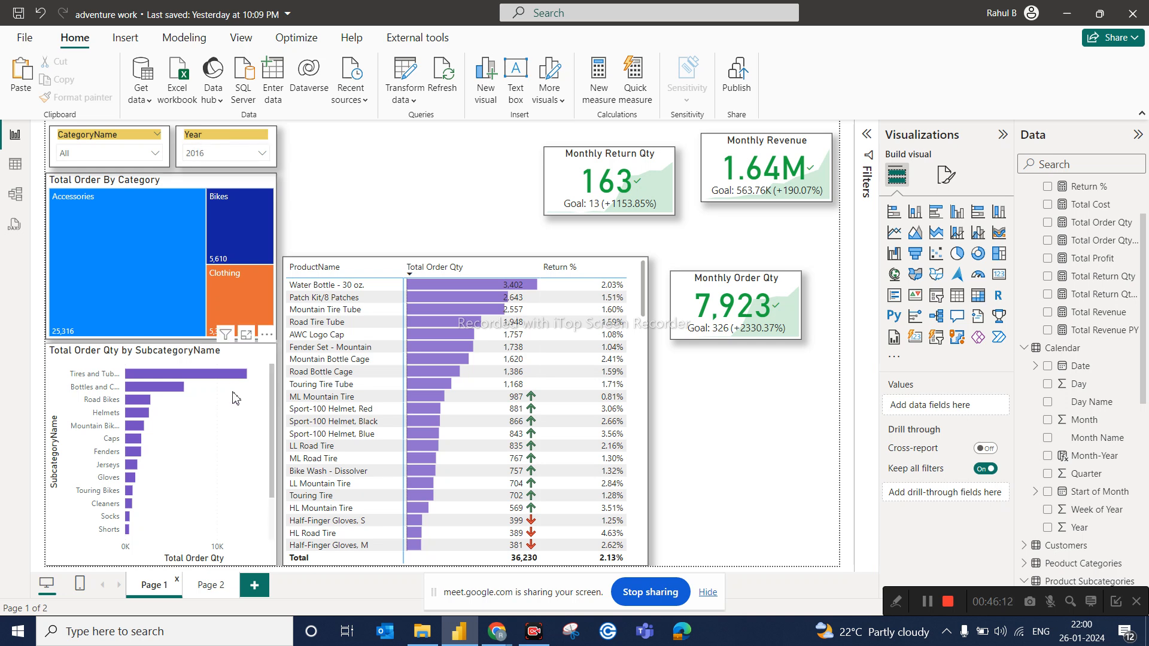
Filter Page 2 to the year 2015 only and compare it with the year filter on Page 1.
{"action": "left_click", "coordinate": [207, 587]}
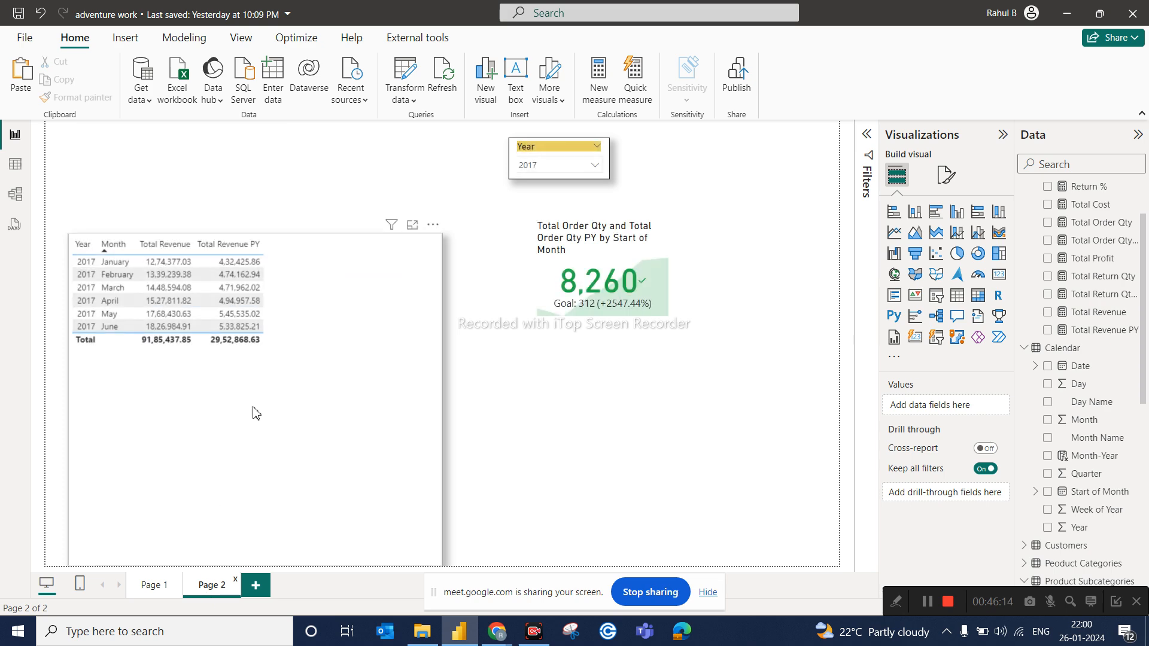
{"action": "left_click", "coordinate": [542, 170]}
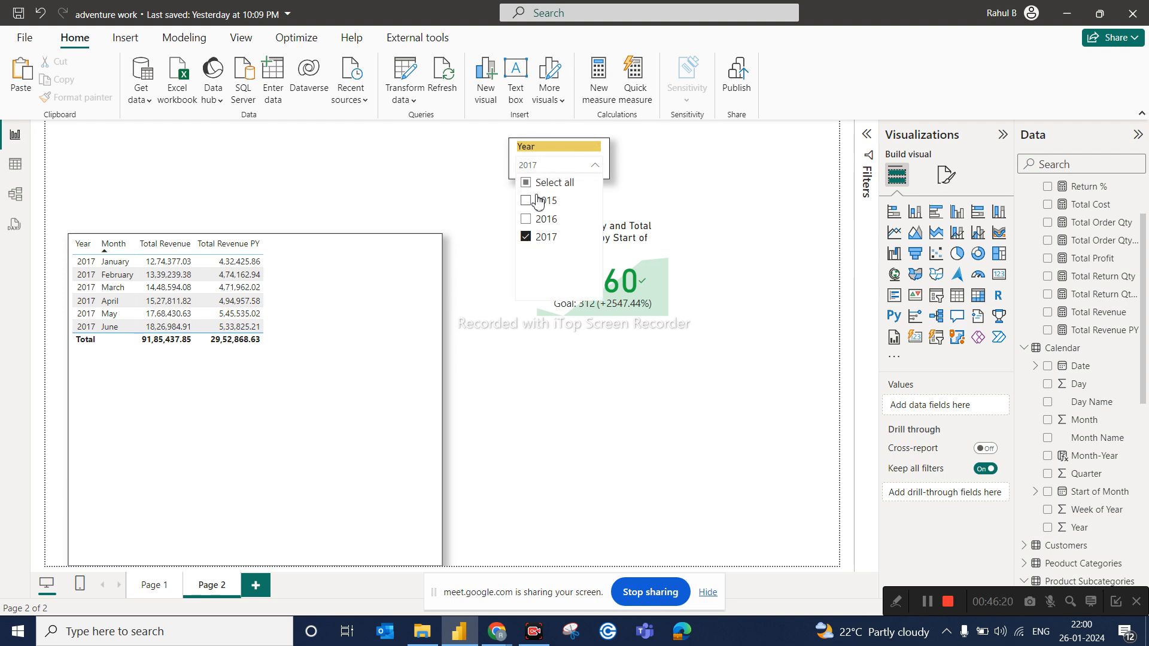
{"action": "left_click", "coordinate": [538, 202]}
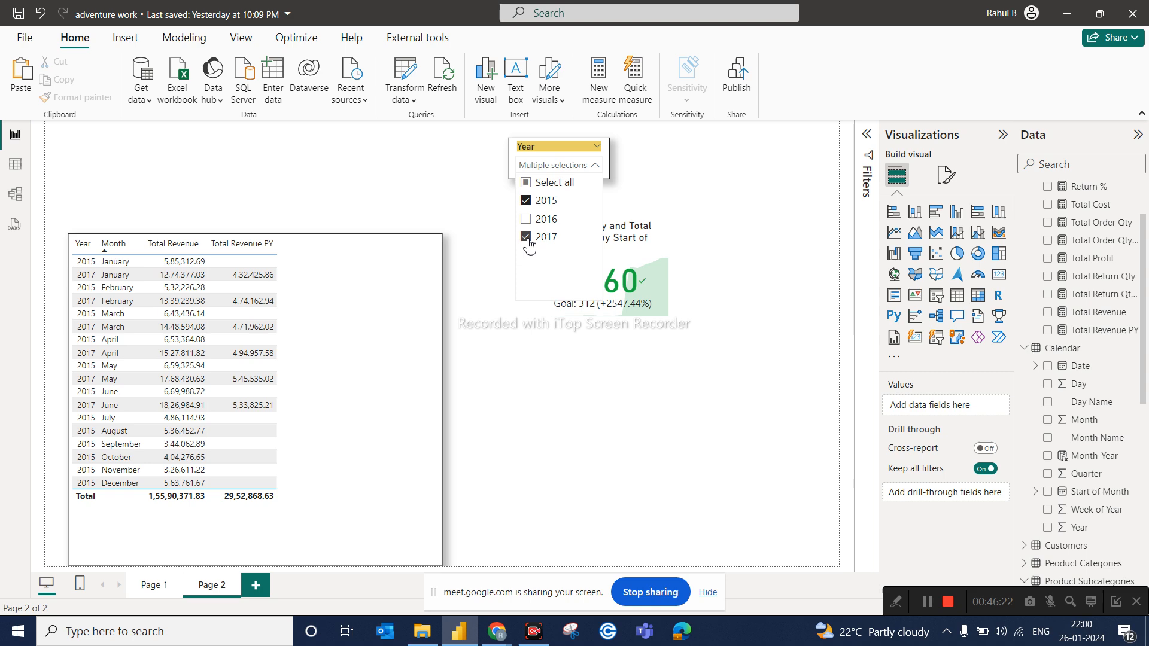
{"action": "left_click", "coordinate": [526, 237]}
{"action": "left_click", "coordinate": [154, 585]}
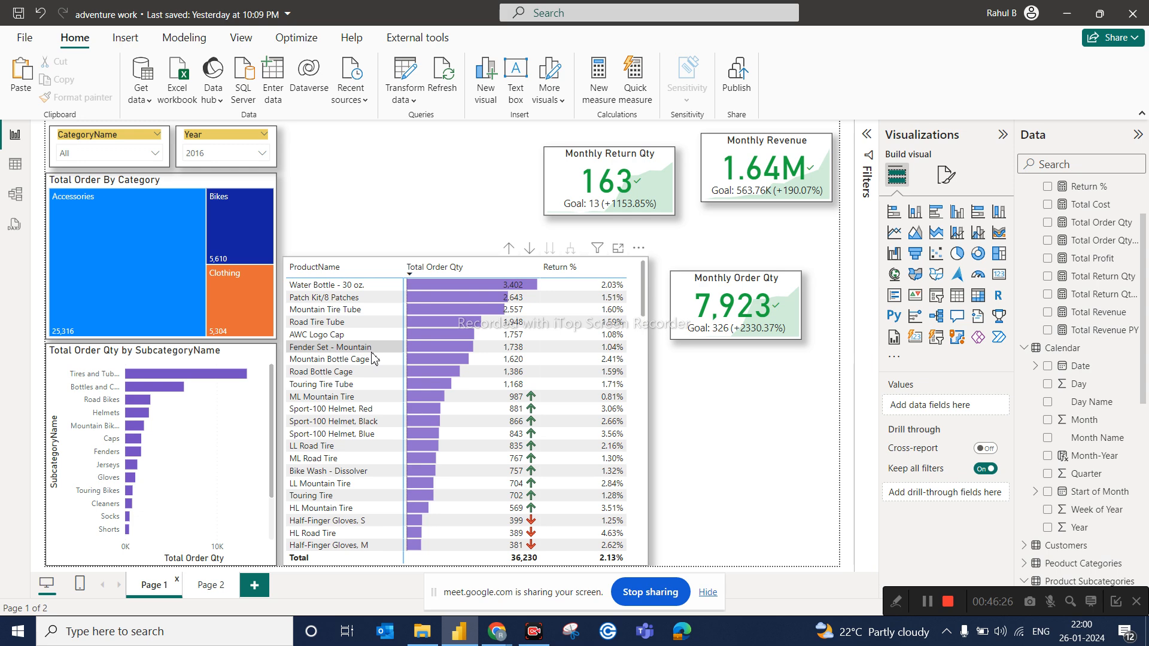
Delete the existing Year slicer from Page 2.
{"action": "left_click", "coordinate": [209, 585]}
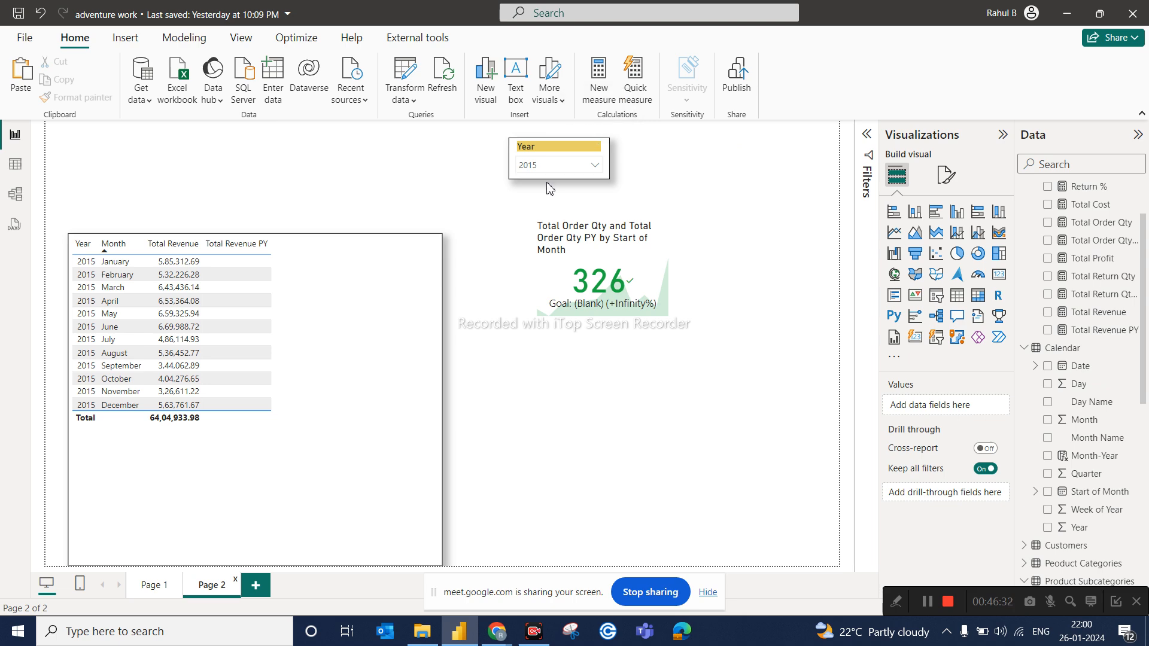
{"action": "left_click", "coordinate": [513, 158]}
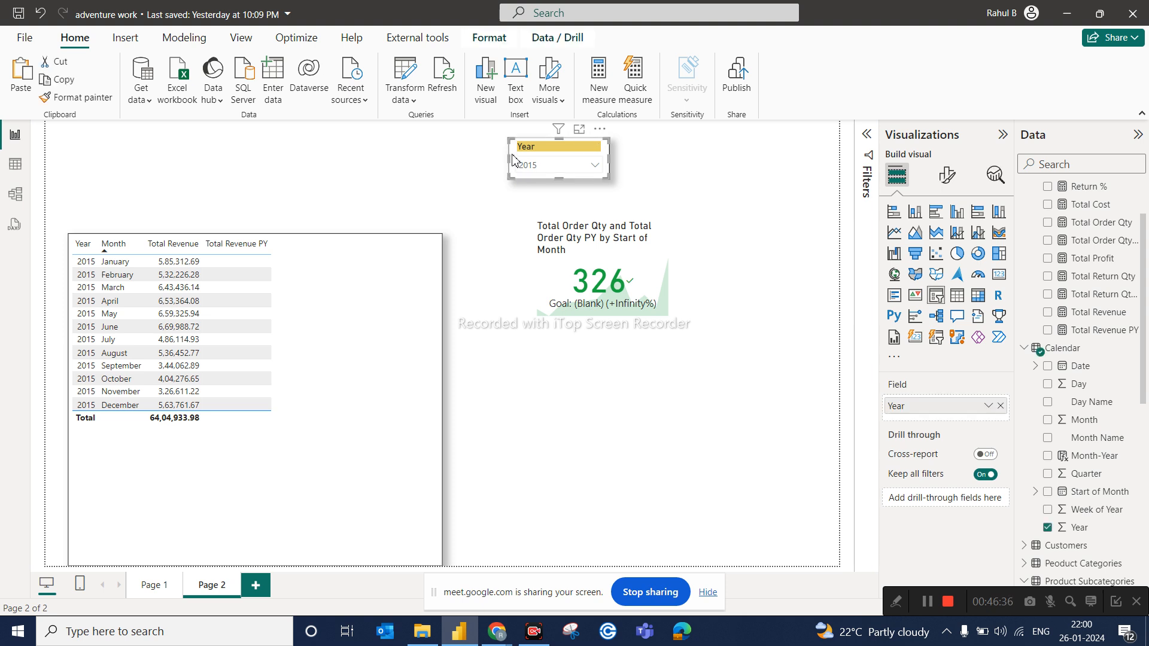
{"action": "key", "text": "Delete"}
Copy the CategoryName and Year slicers from Page 1 to Page 2, keeping them in sync with the originals.
{"action": "left_click", "coordinate": [157, 587]}
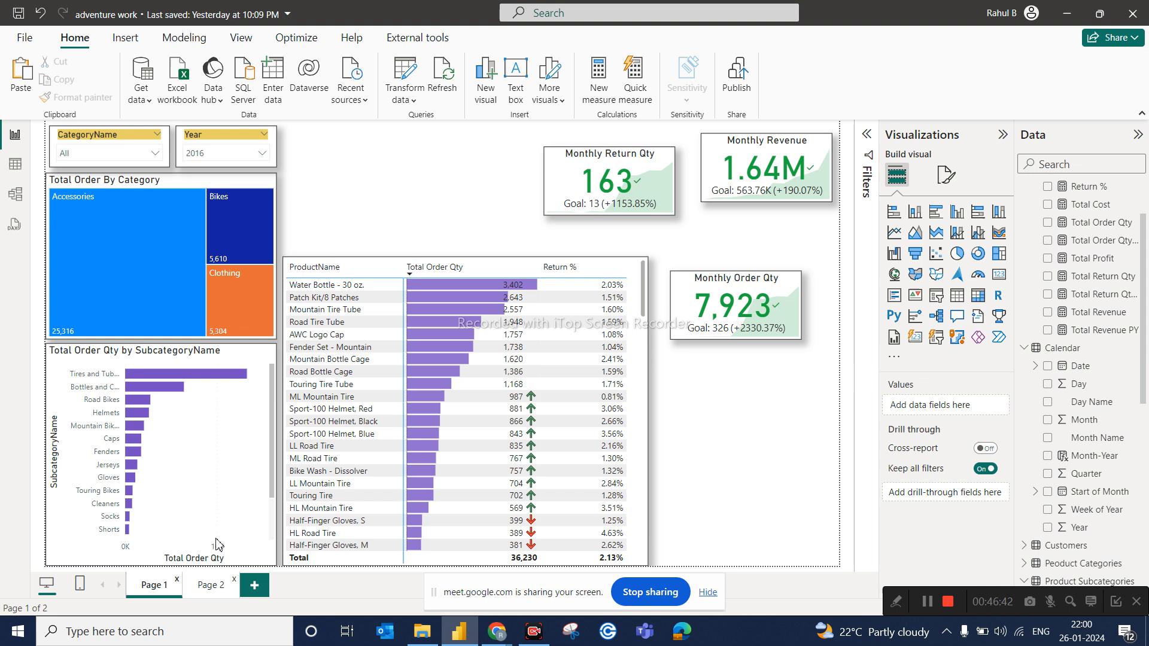
{"action": "left_click", "coordinate": [166, 162]}
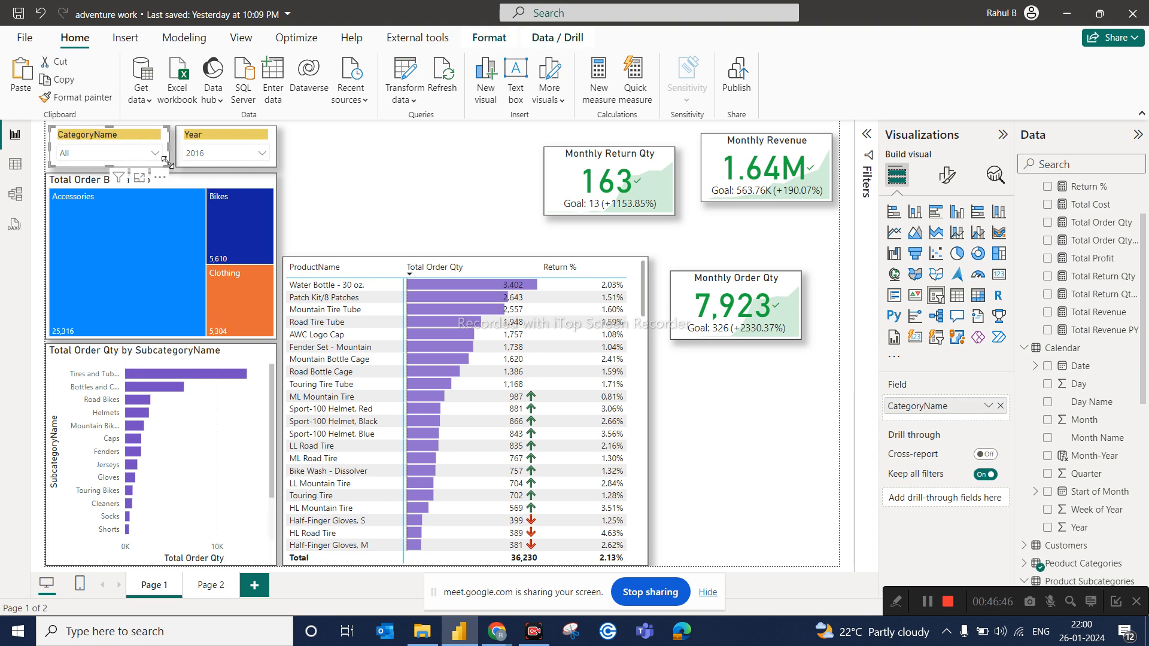
{"action": "left_click", "coordinate": [178, 162], "text": "ctrl"}
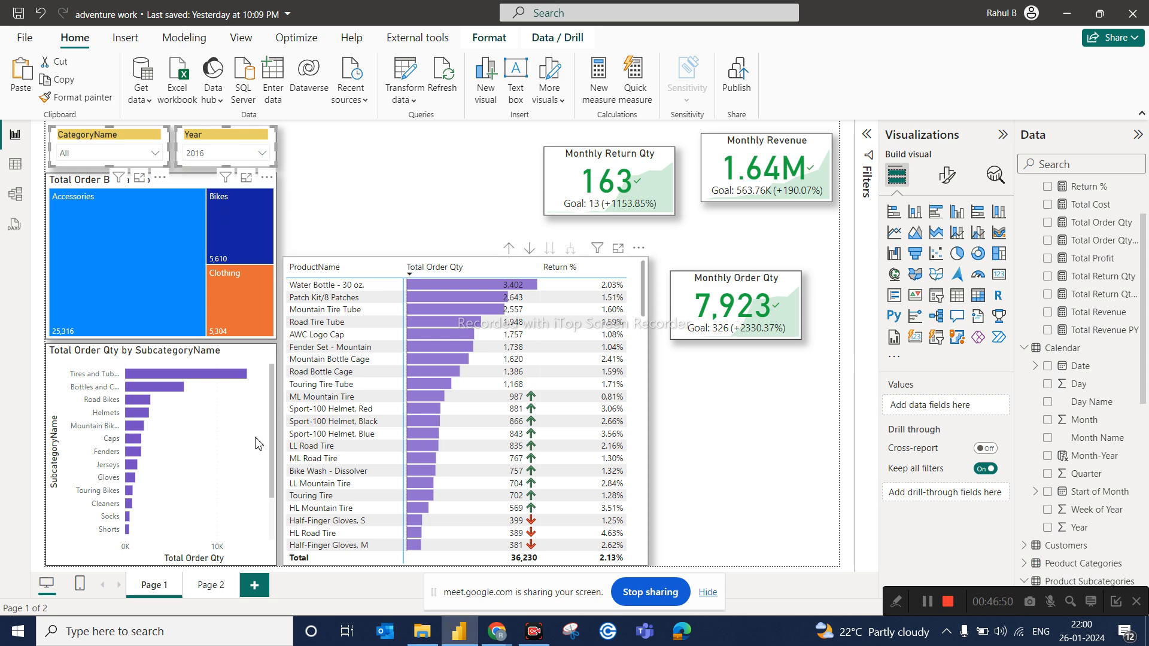
{"action": "left_click", "coordinate": [212, 586]}
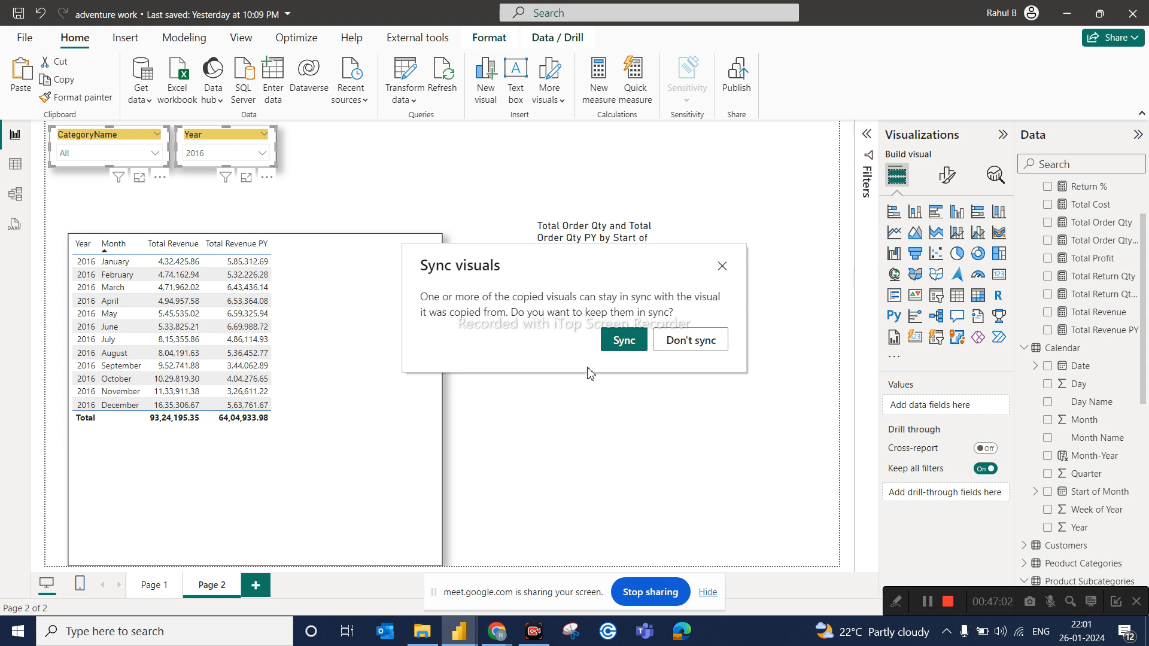
{"action": "left_click", "coordinate": [633, 343]}
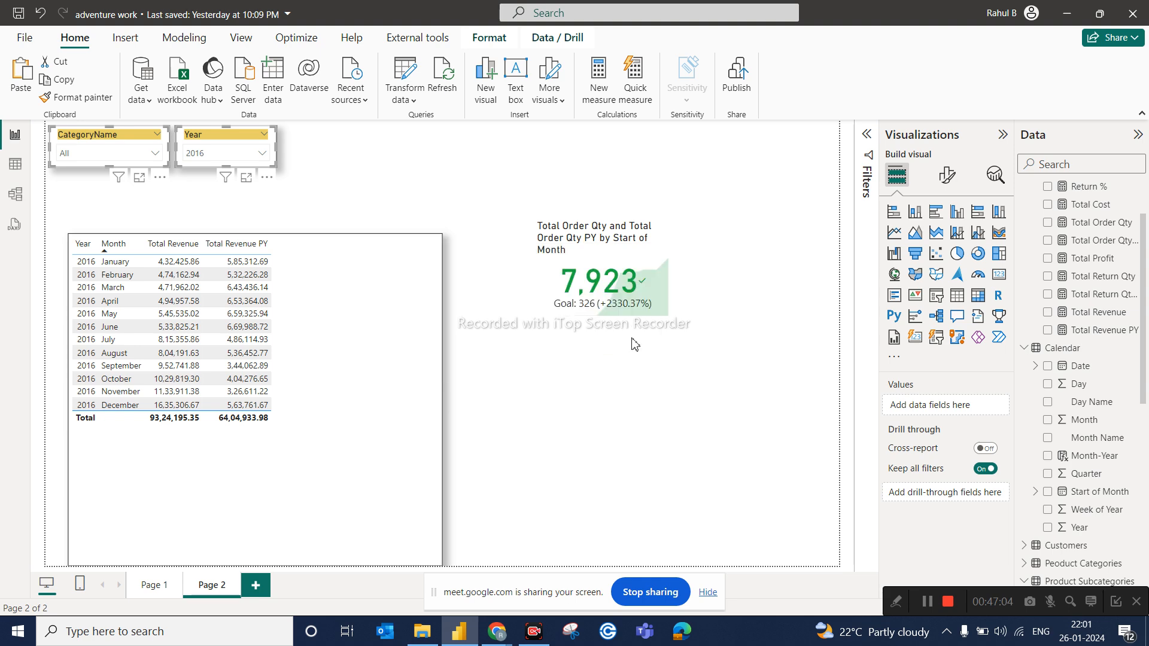
{"action": "left_click", "coordinate": [436, 185]}
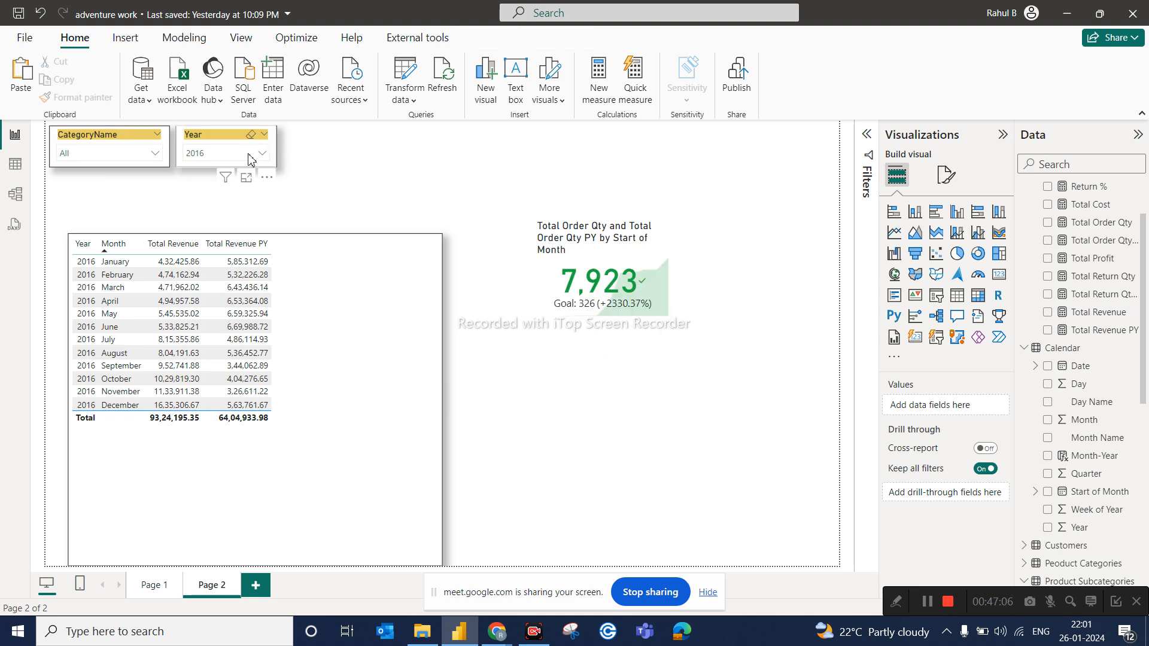
Change the synced Year slicer on Page 2 from 2016 to 2017 only.
{"action": "left_click", "coordinate": [252, 154]}
{"action": "left_click", "coordinate": [208, 208]}
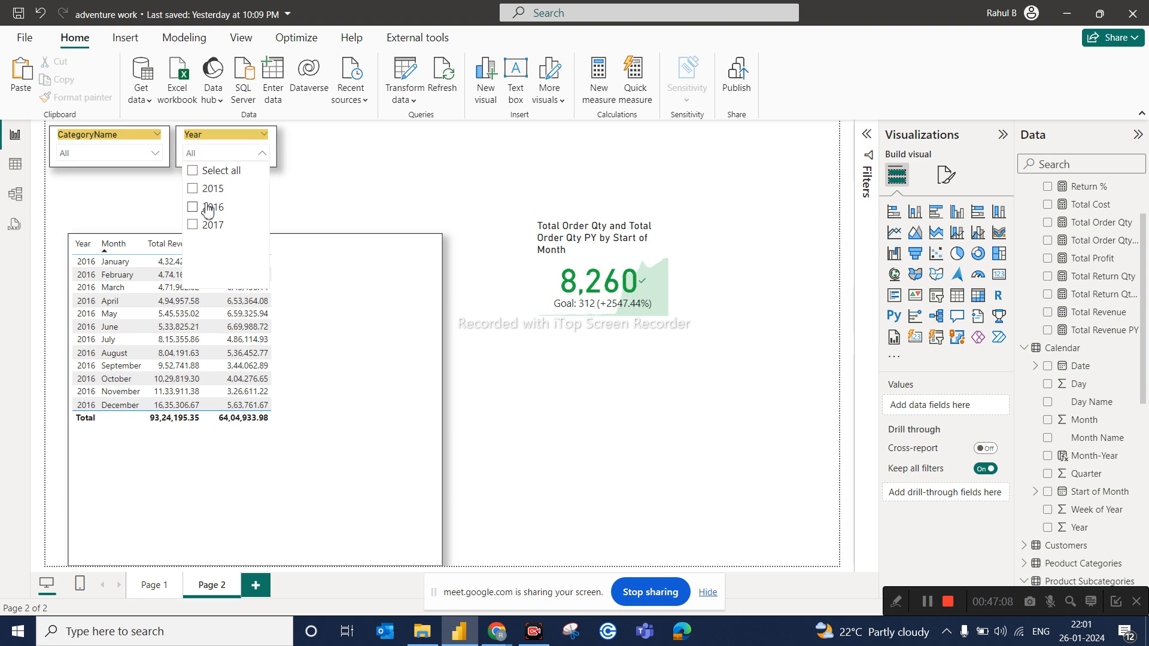
{"action": "left_click", "coordinate": [207, 225]}
{"action": "left_click", "coordinate": [350, 173]}
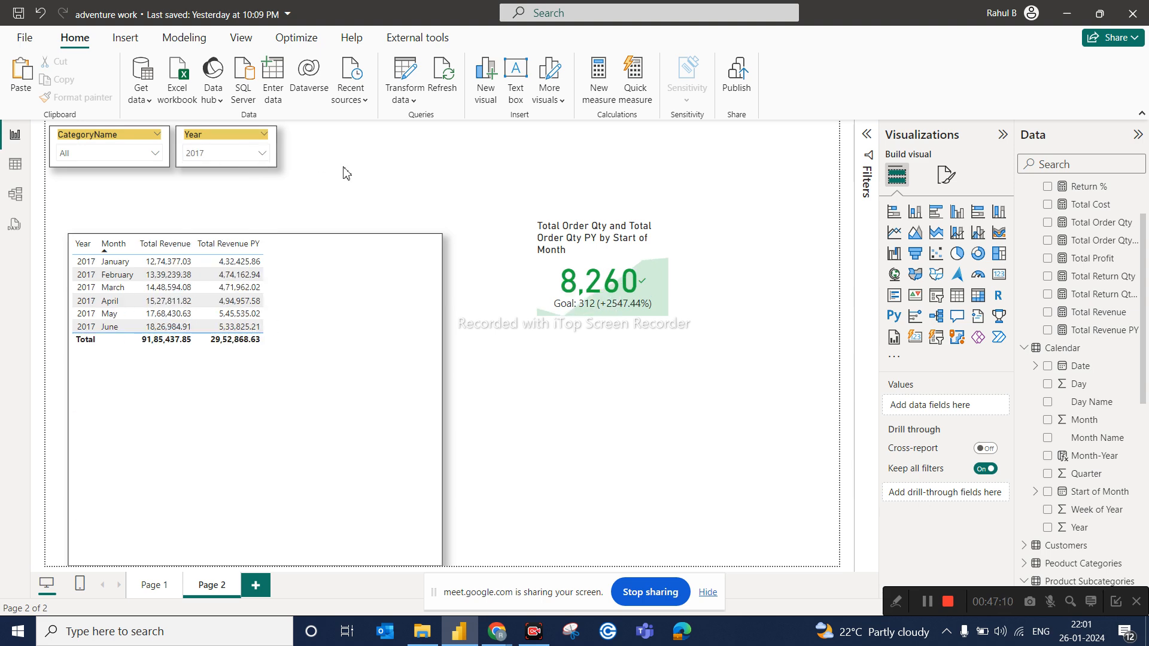
Filter the CategoryName slicer on Page 1 to Accessories.
{"action": "left_click", "coordinate": [170, 585]}
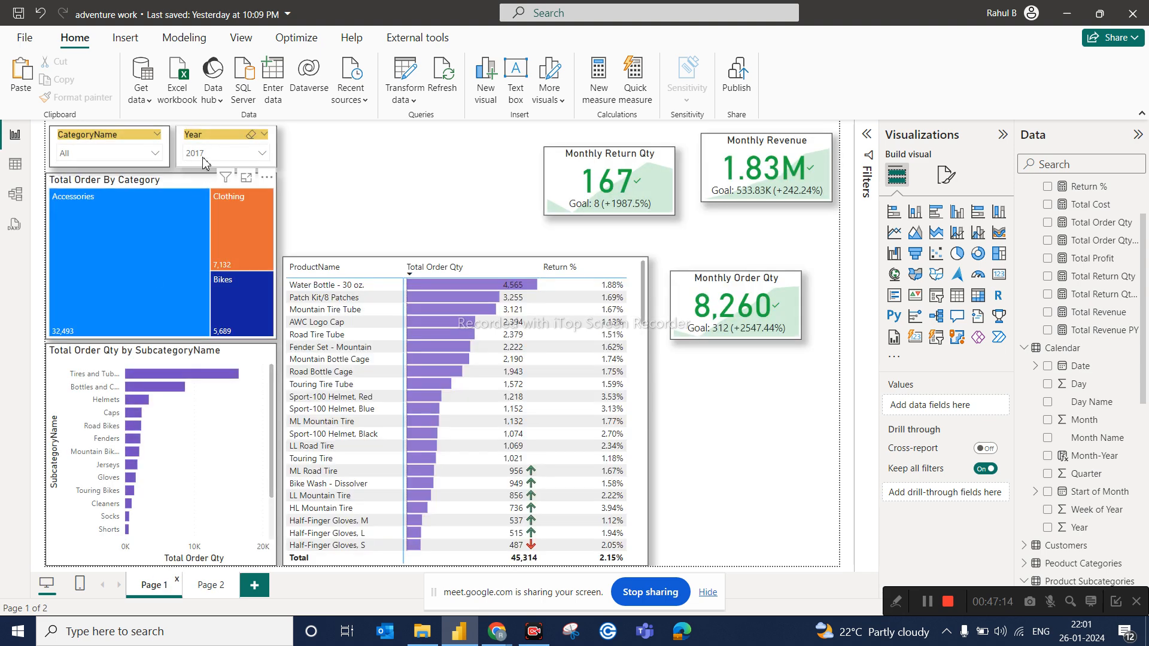
{"action": "left_click", "coordinate": [155, 153]}
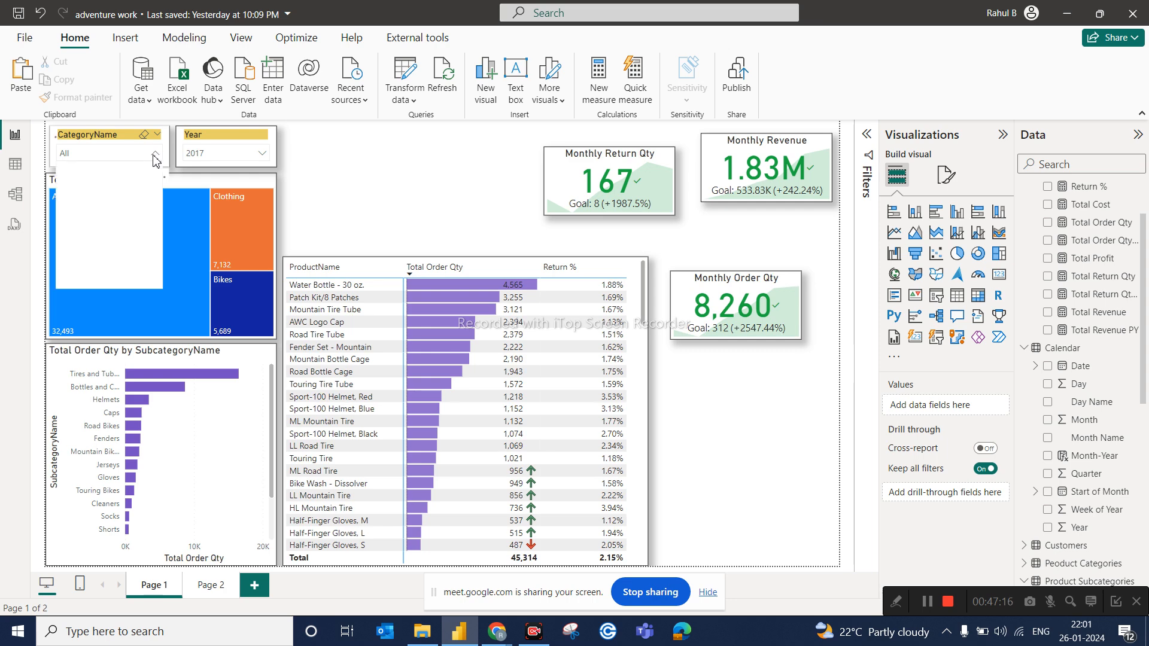
{"action": "left_click", "coordinate": [106, 189]}
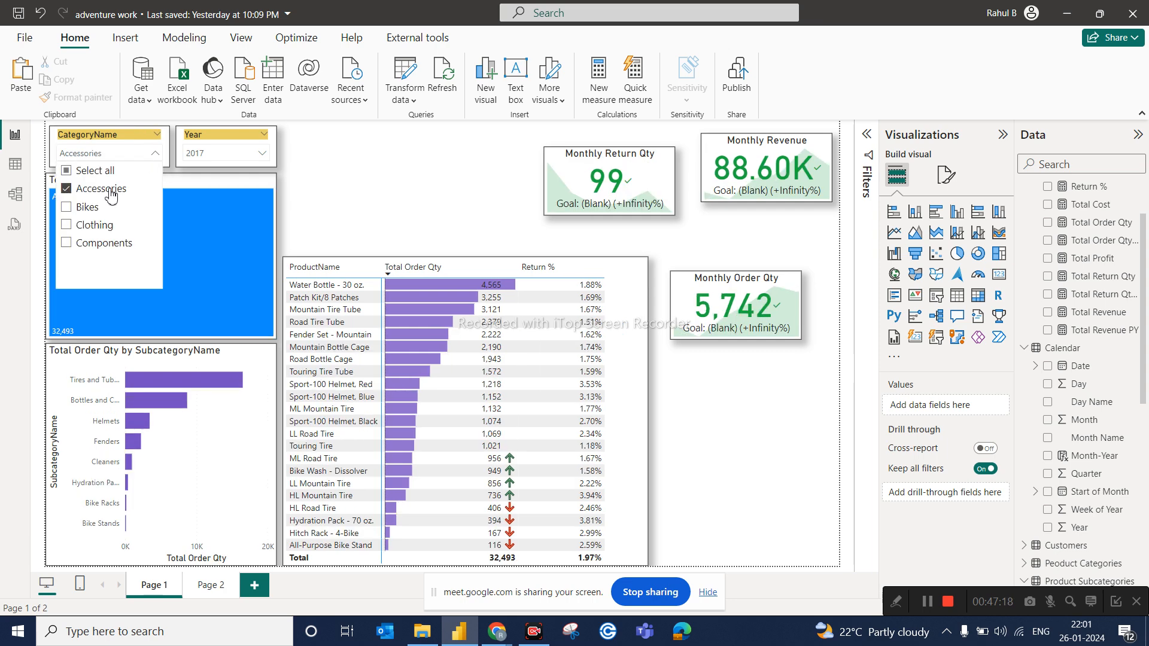
Compare the CategoryName and Year slicer selections on Page 1 and Page 2 to verify their syncing.
{"action": "left_click", "coordinate": [210, 585]}
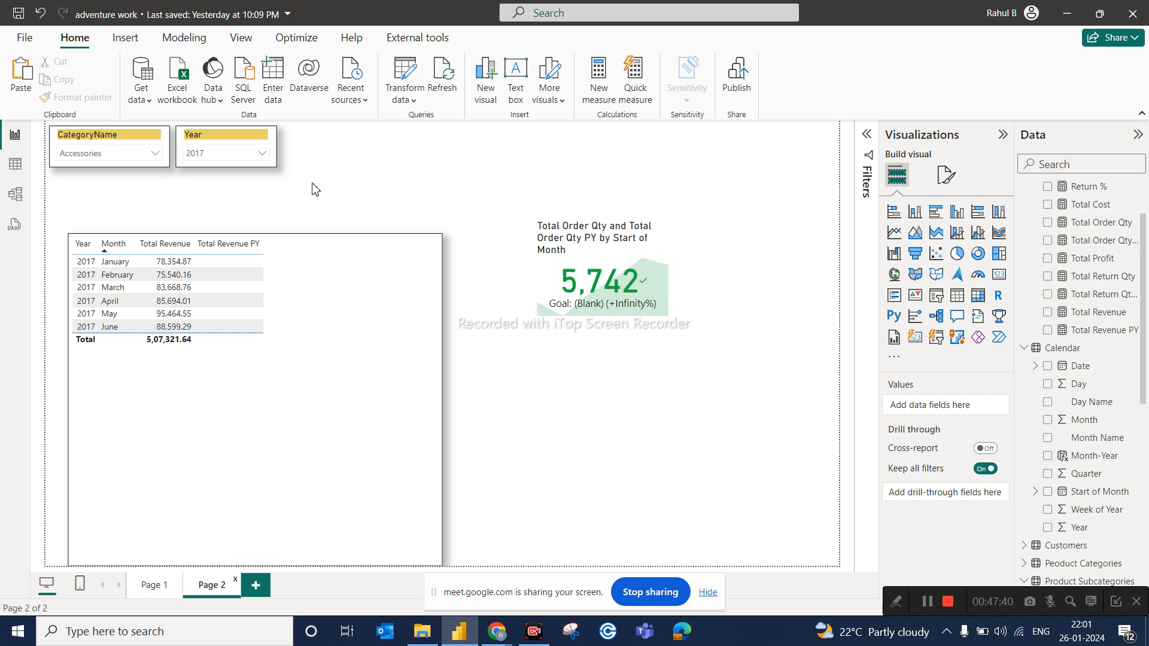
{"action": "left_click", "coordinate": [153, 586]}
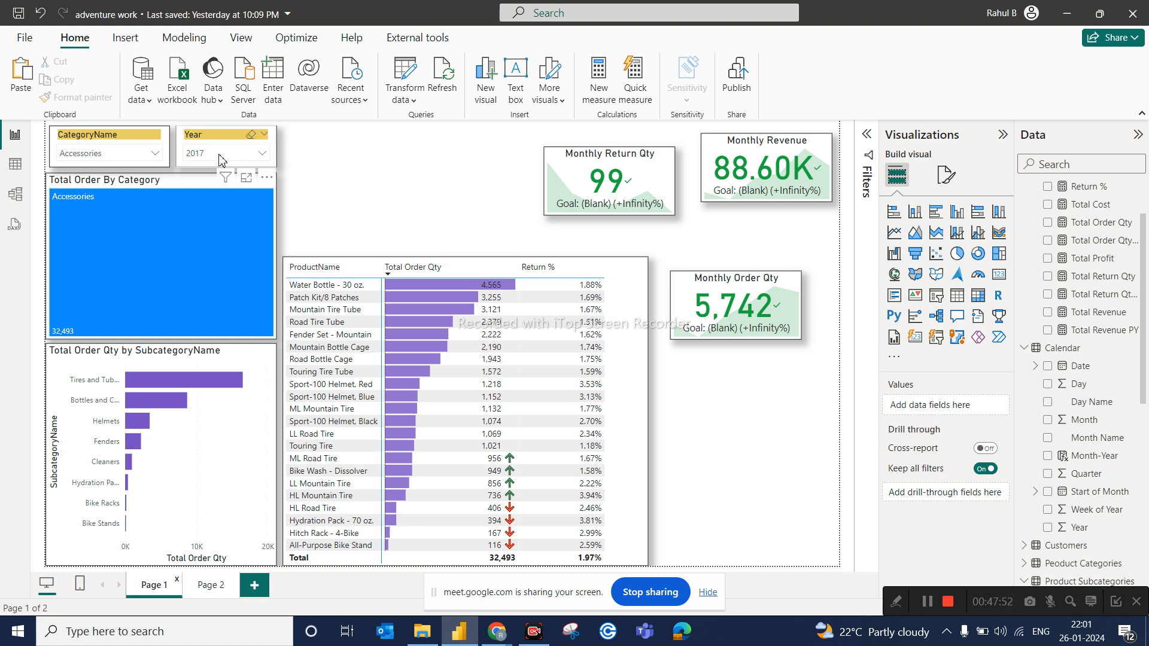
{"action": "left_click", "coordinate": [208, 588]}
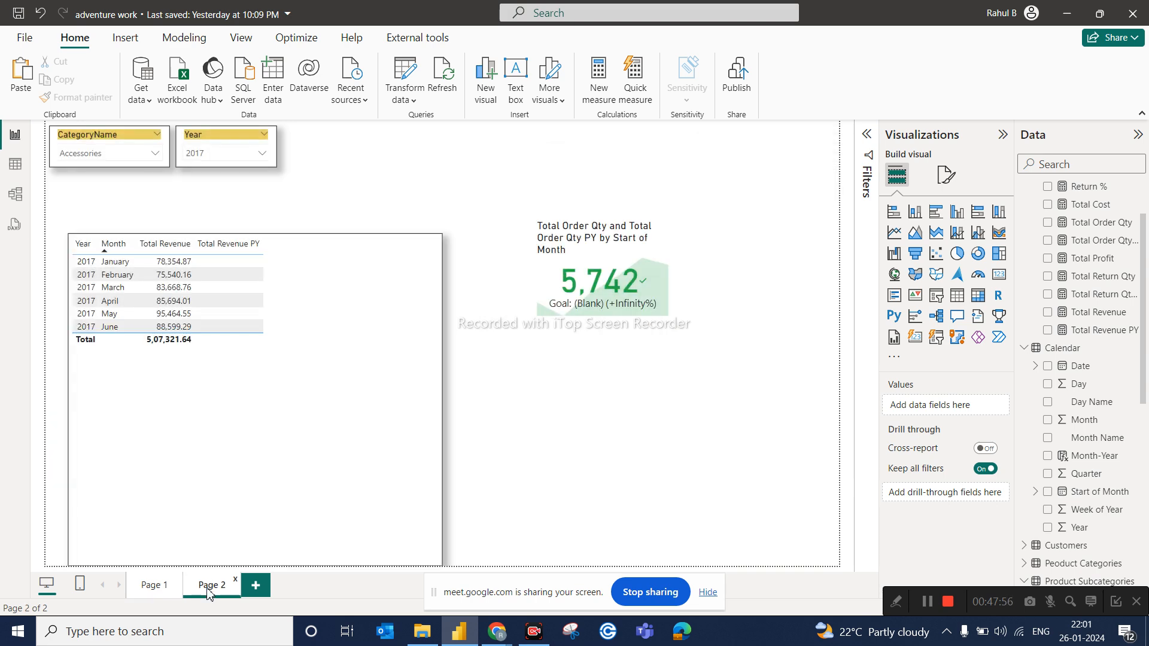
{"action": "left_click", "coordinate": [157, 590]}
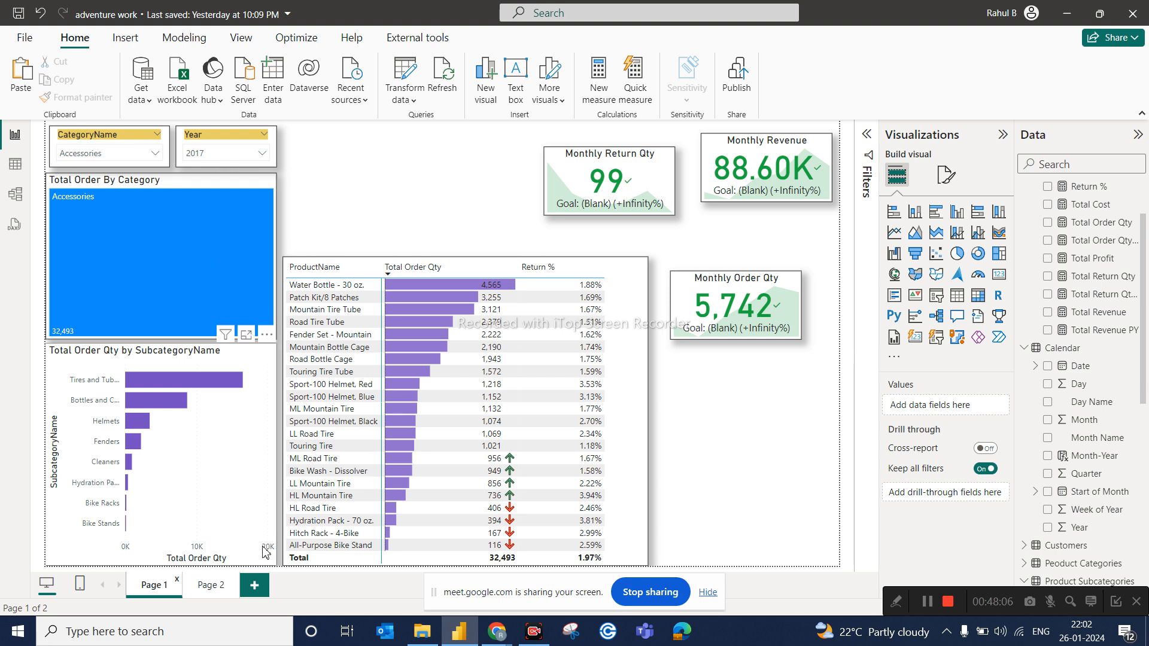
{"action": "left_click", "coordinate": [211, 586]}
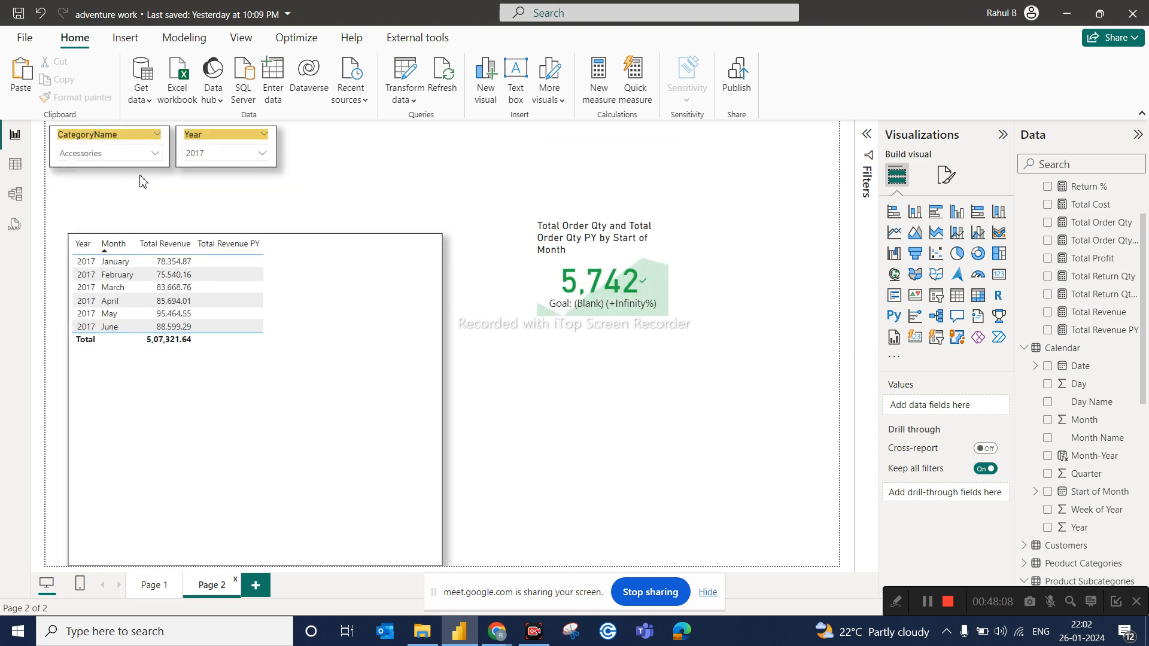
{"action": "left_click", "coordinate": [154, 586]}
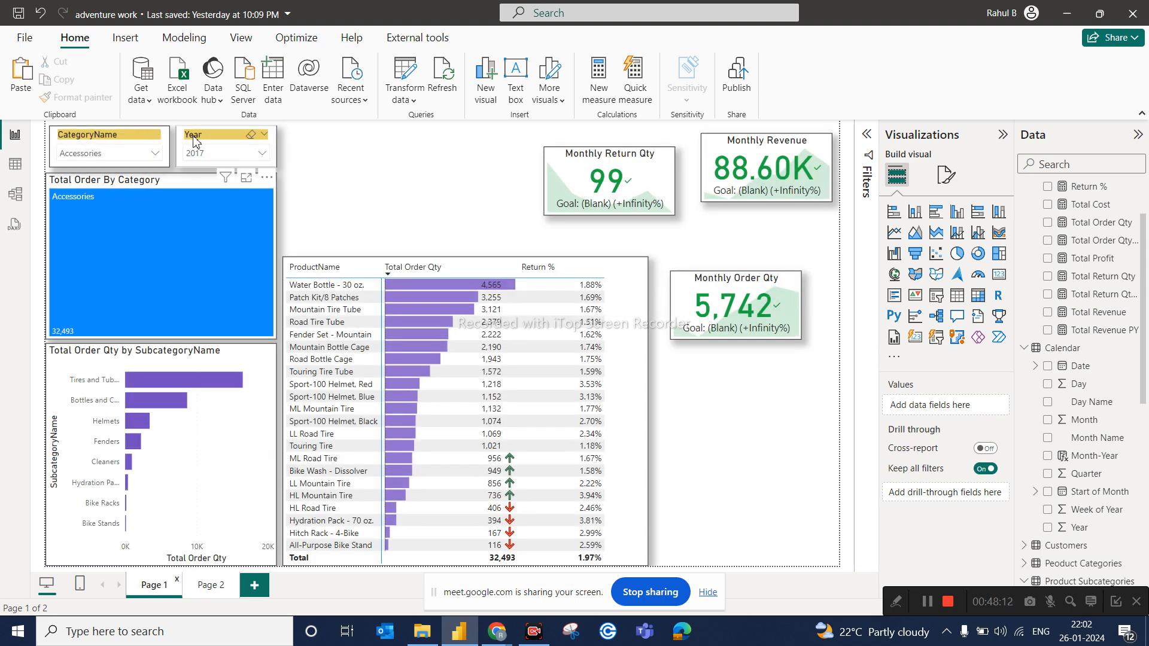
Delete the synced CategoryName and Year slicers from Page 2.
{"action": "left_click", "coordinate": [222, 594]}
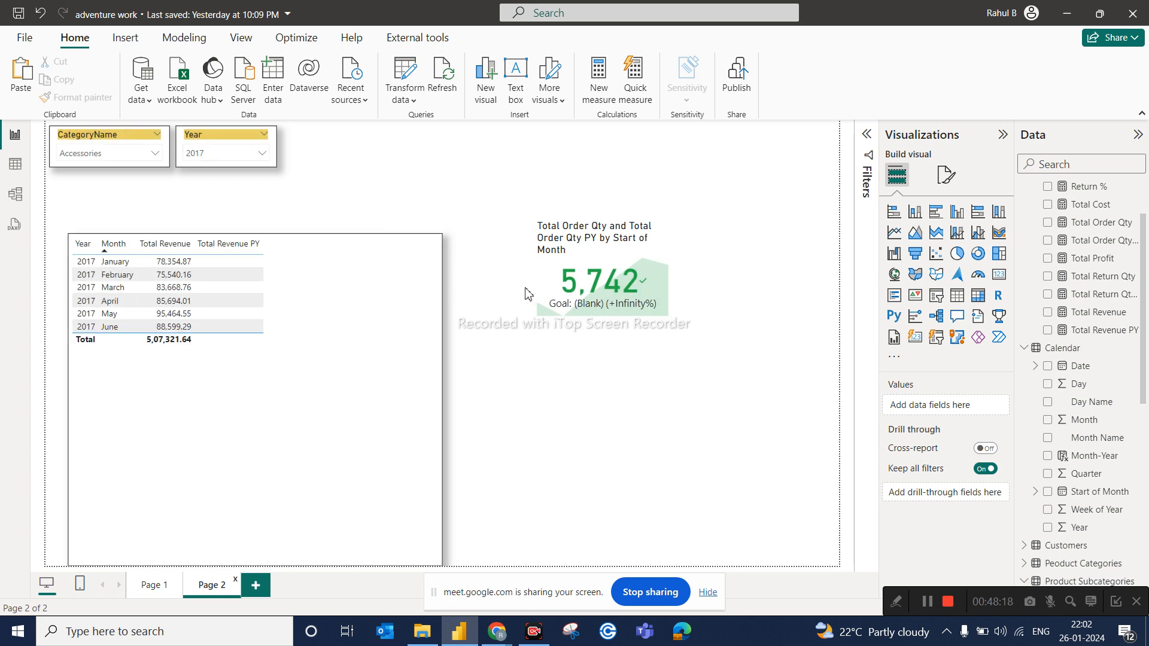
{"action": "left_click", "coordinate": [135, 168]}
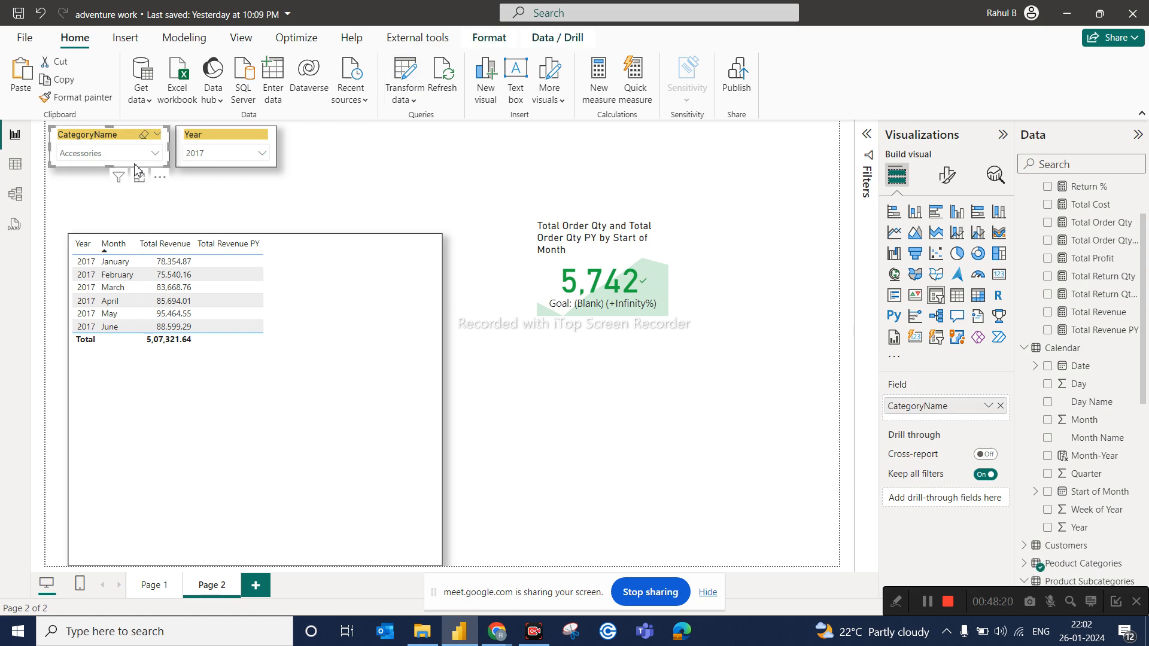
{"action": "left_click", "coordinate": [232, 167]}
{"action": "key", "text": "Delete"}
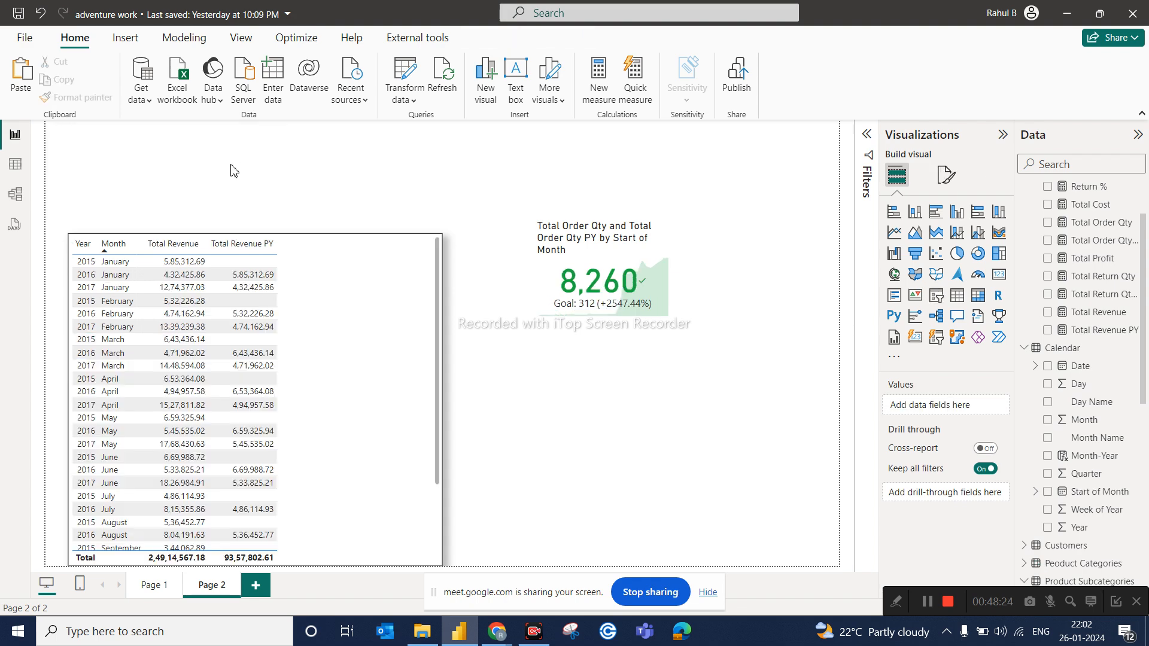
Copy the CategoryName and Year slicers from Page 1 to Page 2 without keeping them in sync.
{"action": "left_click", "coordinate": [153, 586]}
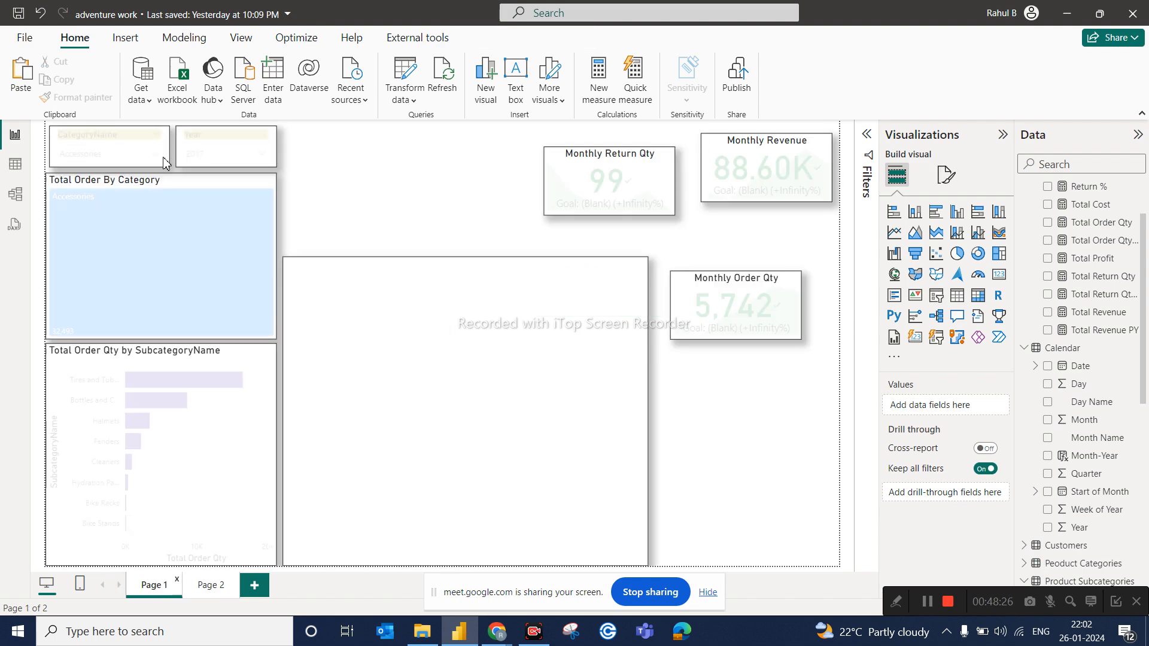
{"action": "left_click", "coordinate": [131, 165]}
{"action": "left_click", "coordinate": [189, 173], "text": "ctrl"}
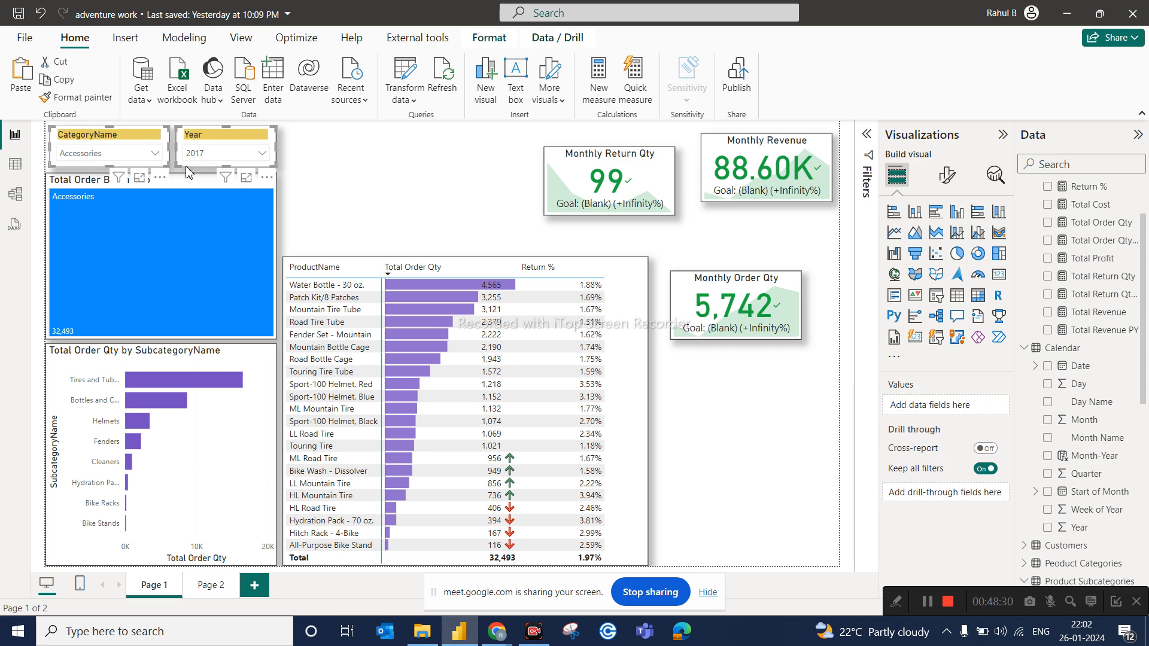
{"action": "left_click", "coordinate": [212, 586]}
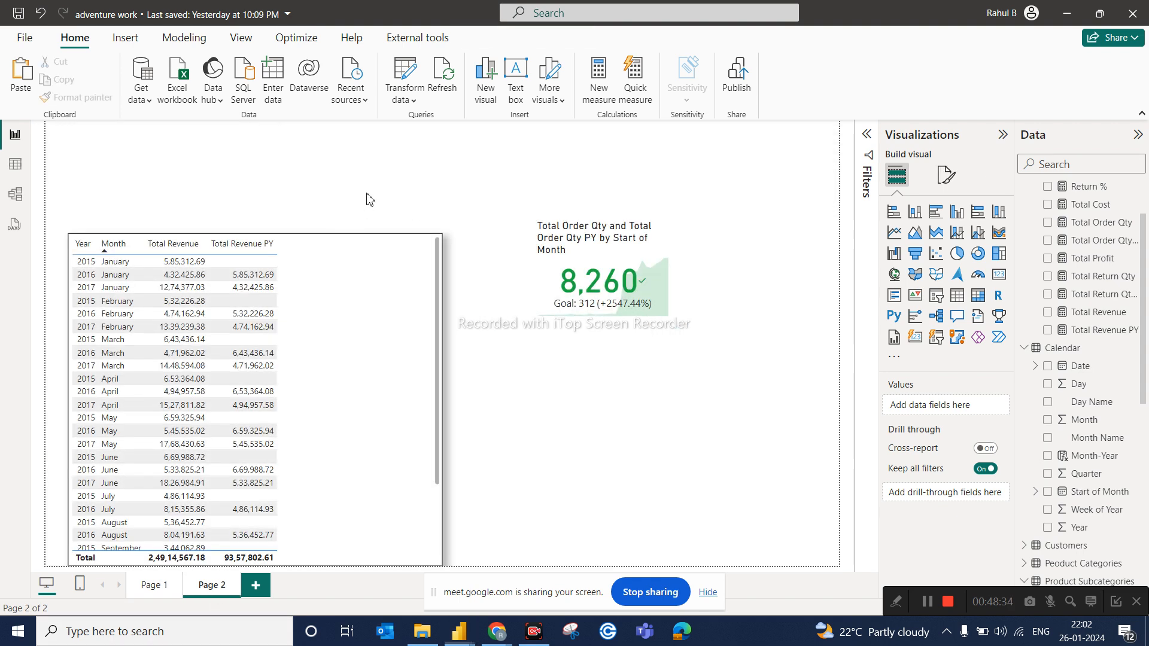
{"action": "key", "text": "ctrl+v"}
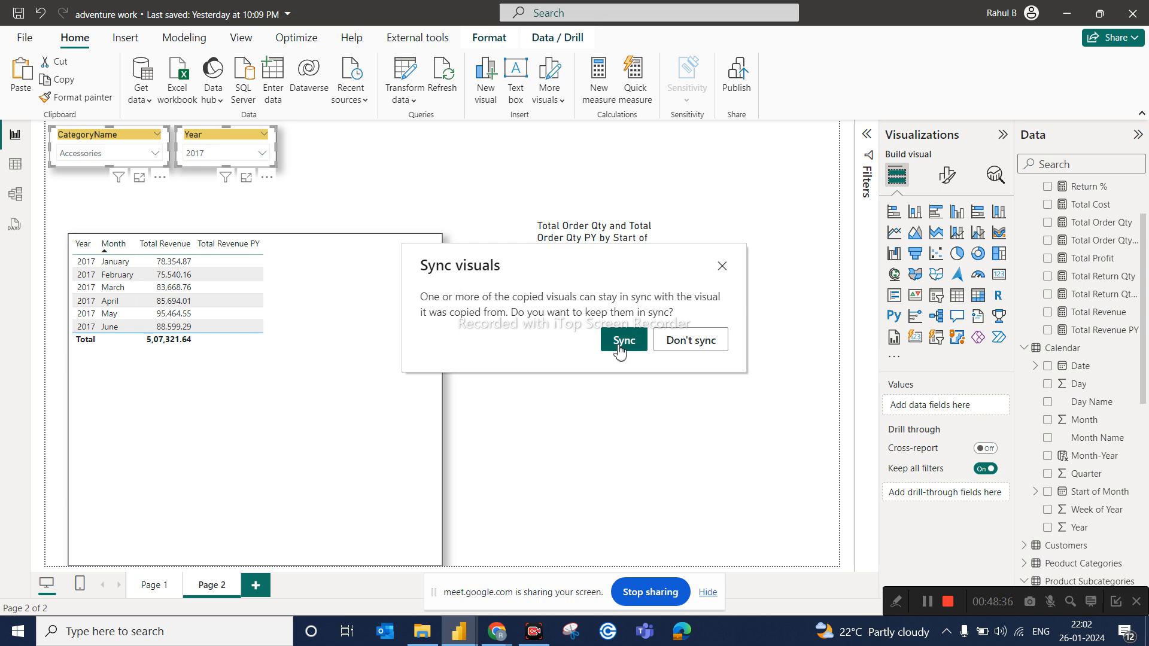
{"action": "left_click", "coordinate": [695, 345]}
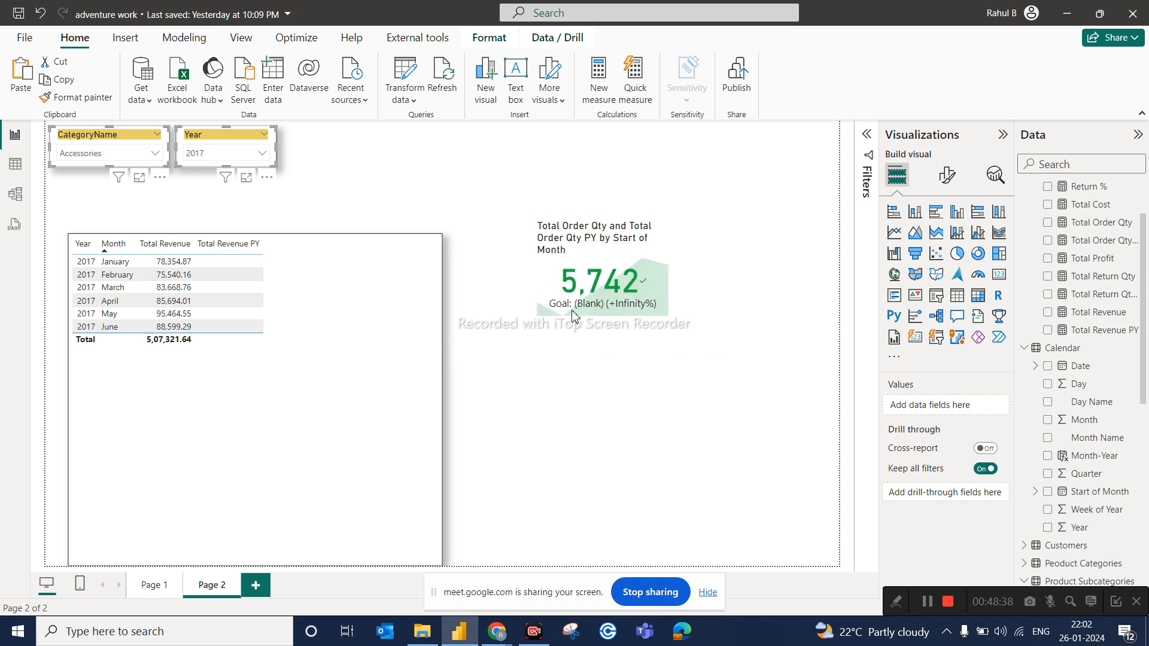
{"action": "left_click", "coordinate": [349, 187]}
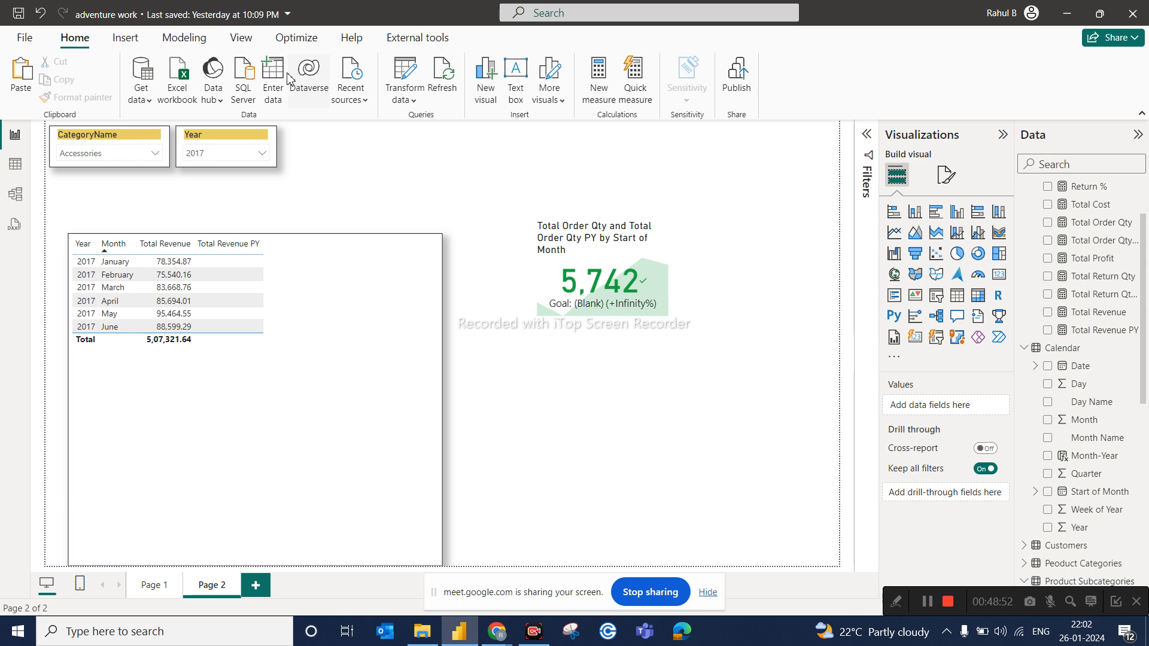
Show the slicer sync settings and turn on syncing of Page 1's Year slicer with Page 2.
{"action": "left_click", "coordinate": [241, 38]}
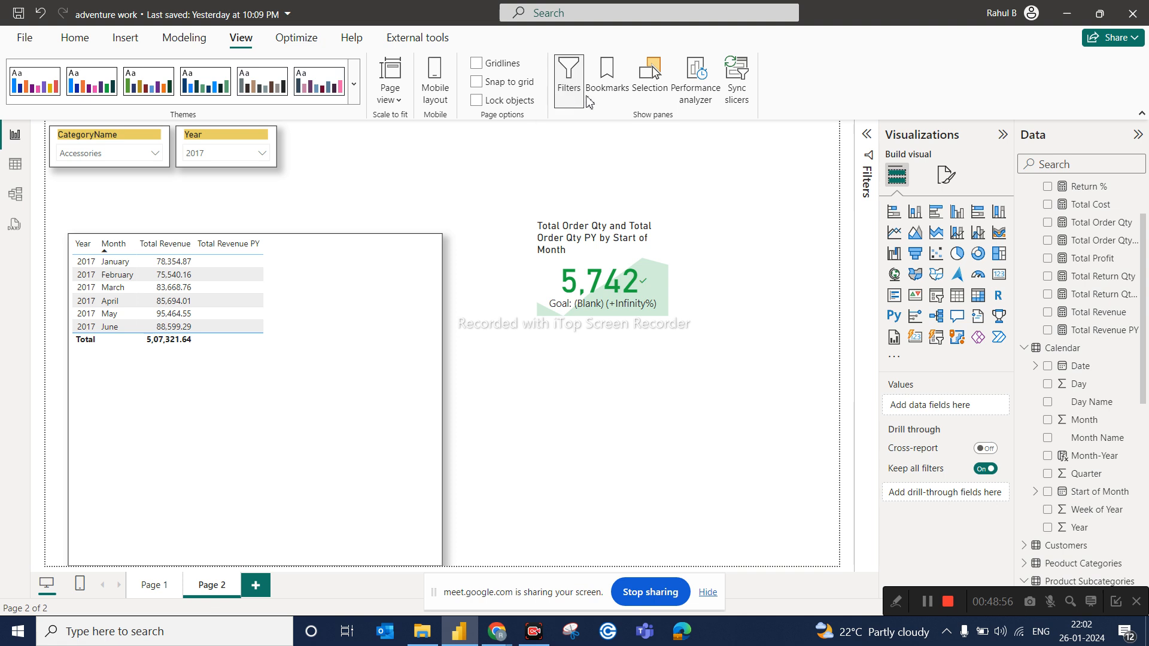
{"action": "left_click", "coordinate": [736, 84]}
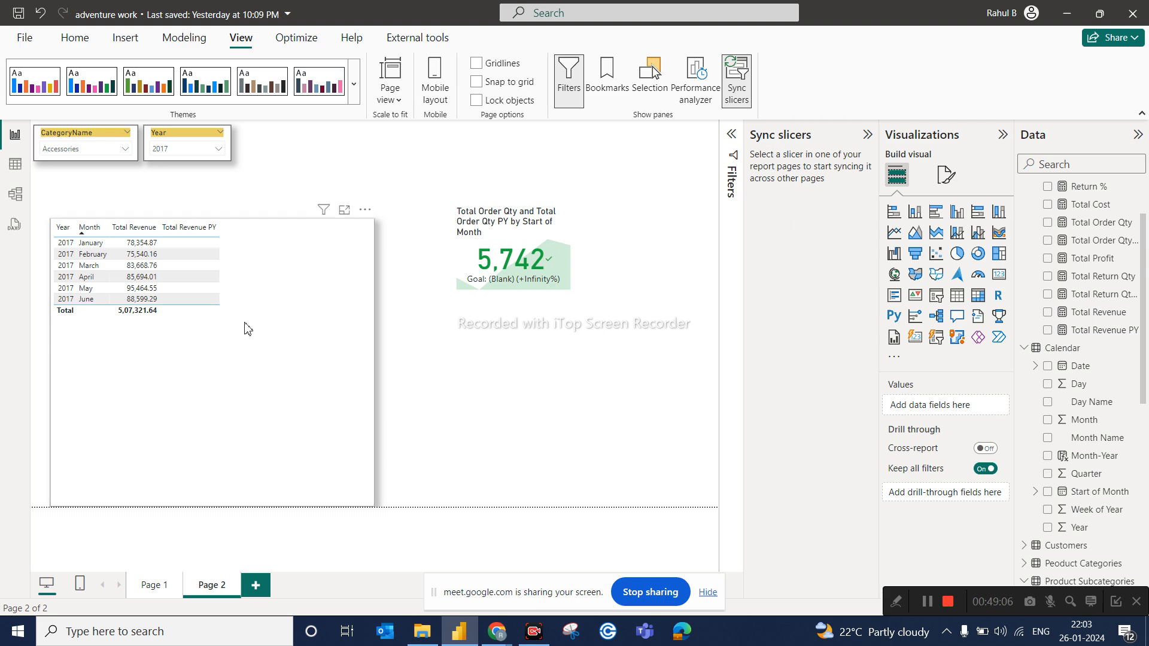
{"action": "left_click", "coordinate": [152, 589]}
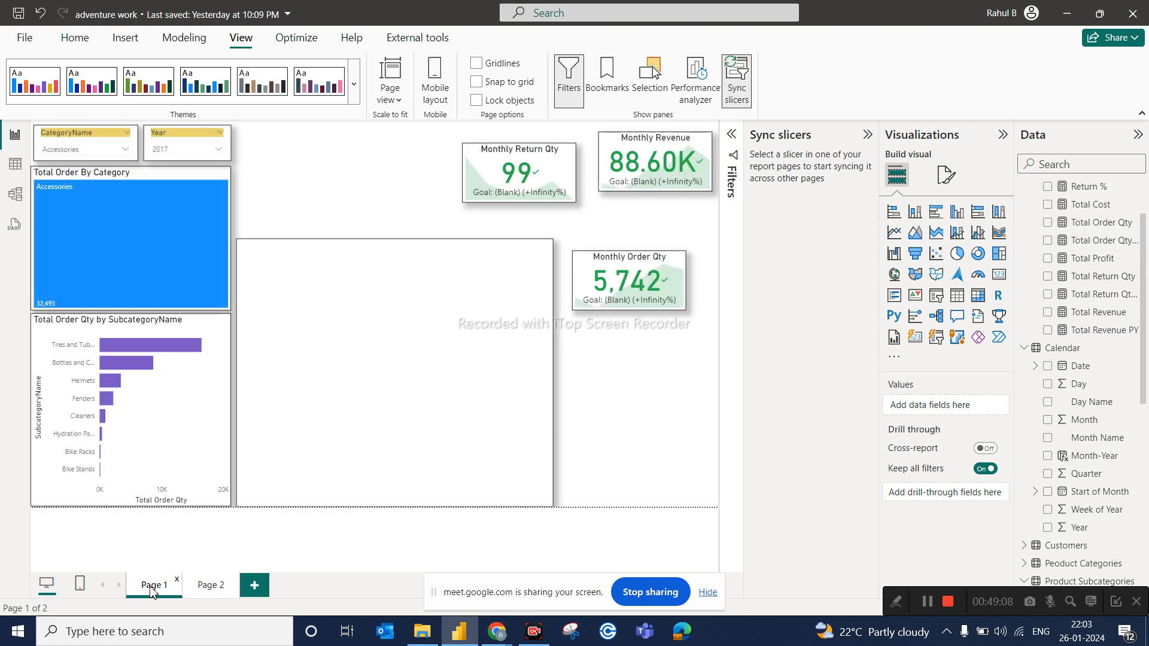
{"action": "left_click", "coordinate": [152, 157]}
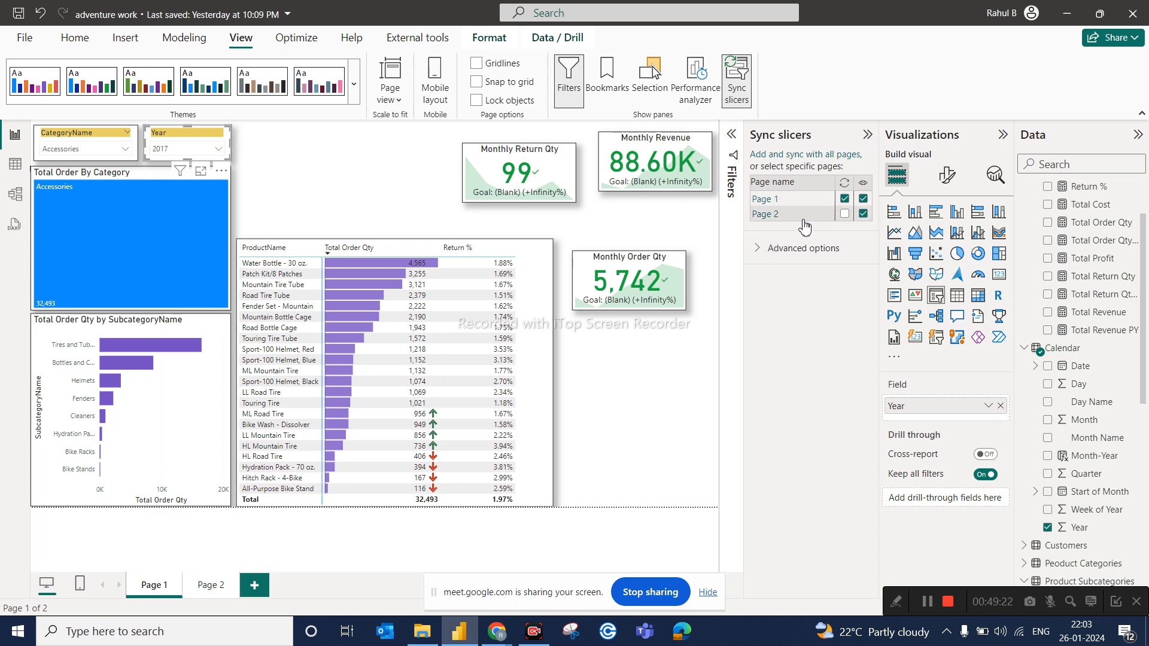
{"action": "left_click", "coordinate": [845, 213]}
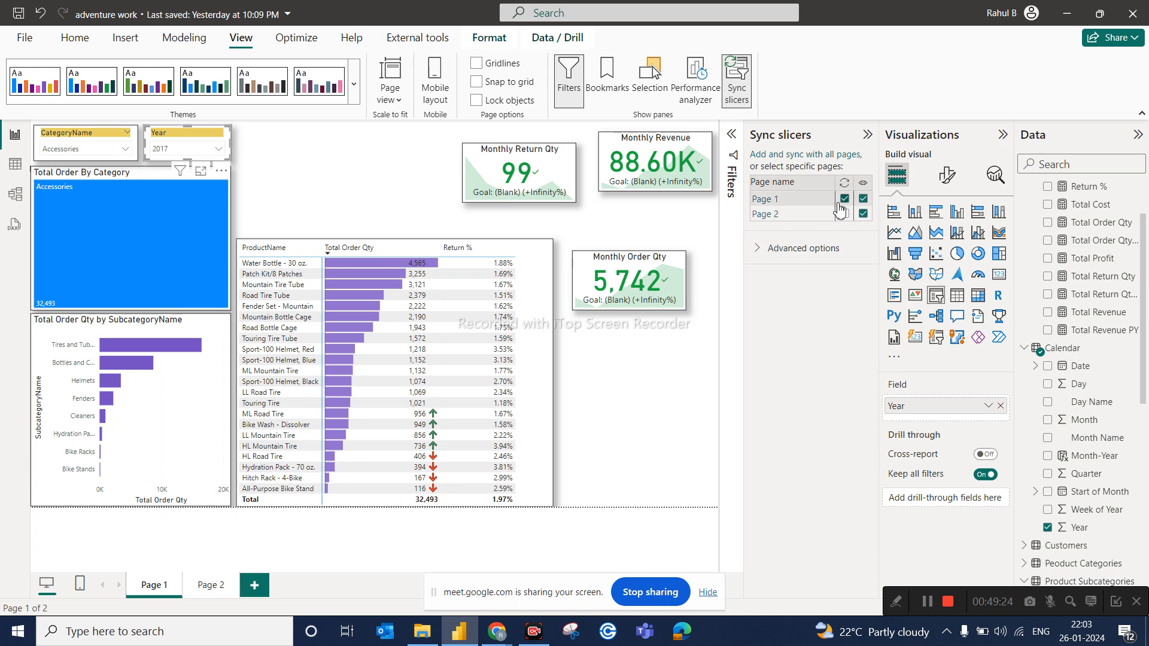
{"action": "left_click", "coordinate": [844, 213]}
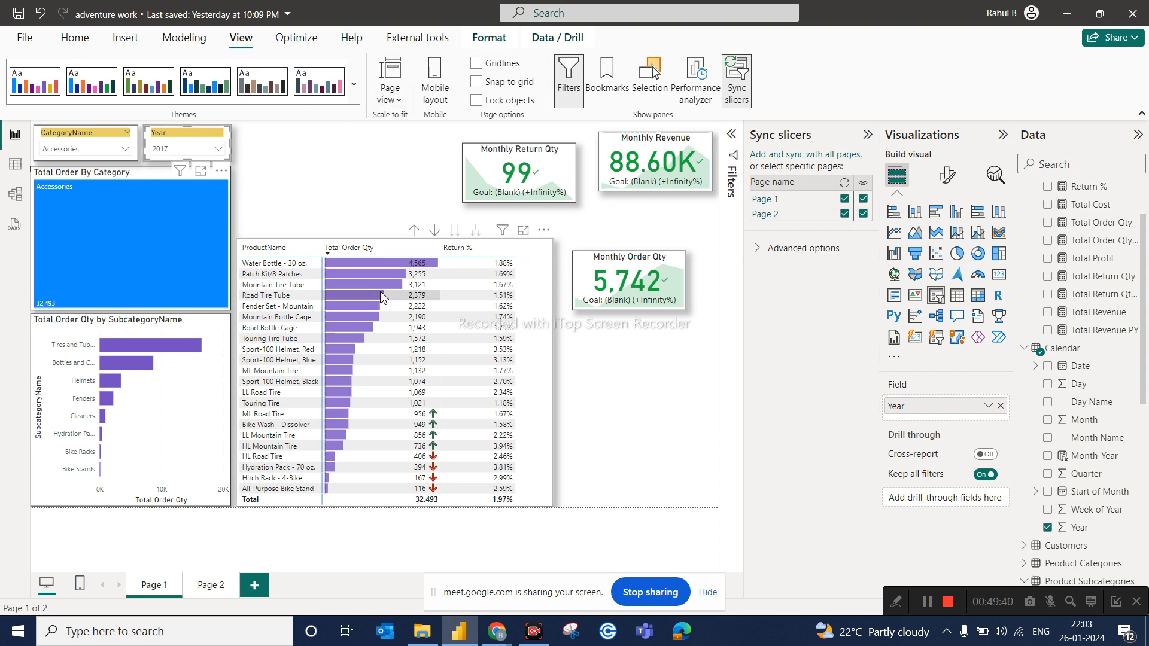
Add 2015 to the 2017 selection in the Year slicer on Page 2.
{"action": "left_click", "coordinate": [212, 584]}
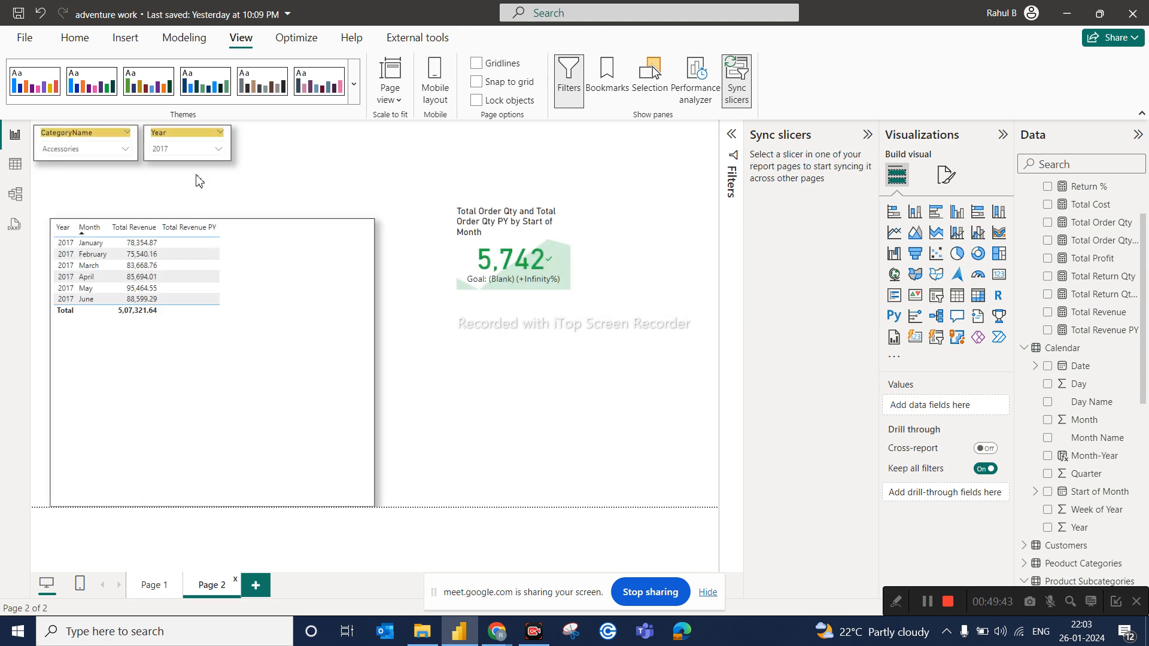
{"action": "left_click", "coordinate": [217, 149]}
{"action": "left_click", "coordinate": [173, 180], "text": "ctrl"}
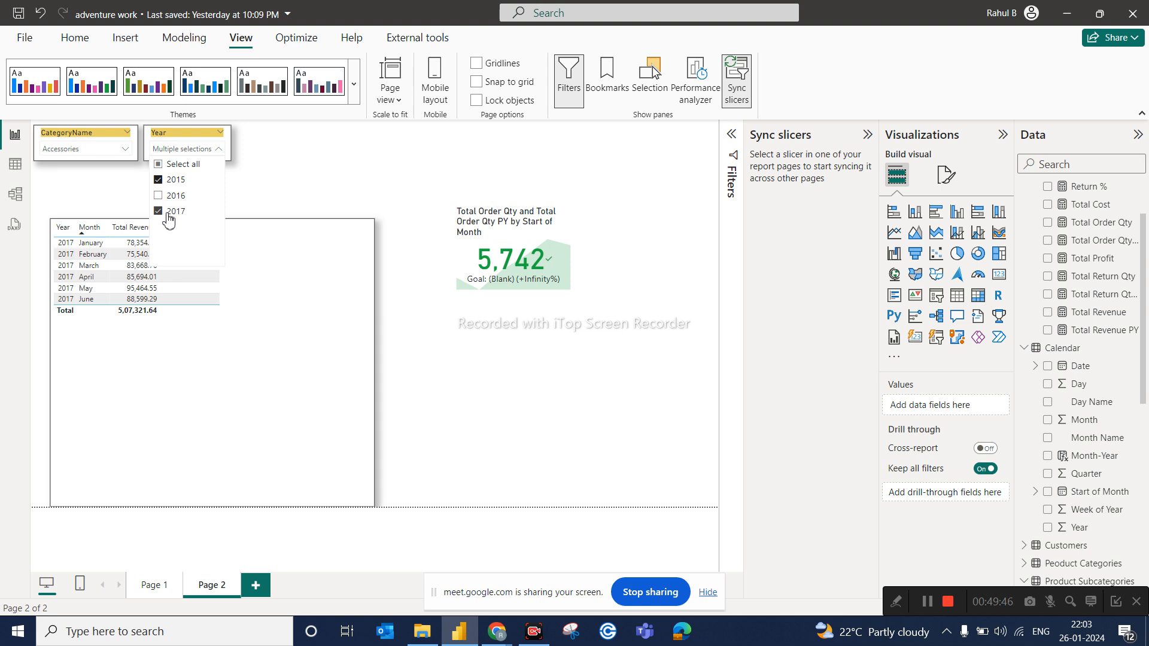
Check the selected years and the sync settings of the Year slicer on Page 1.
{"action": "left_click", "coordinate": [150, 585]}
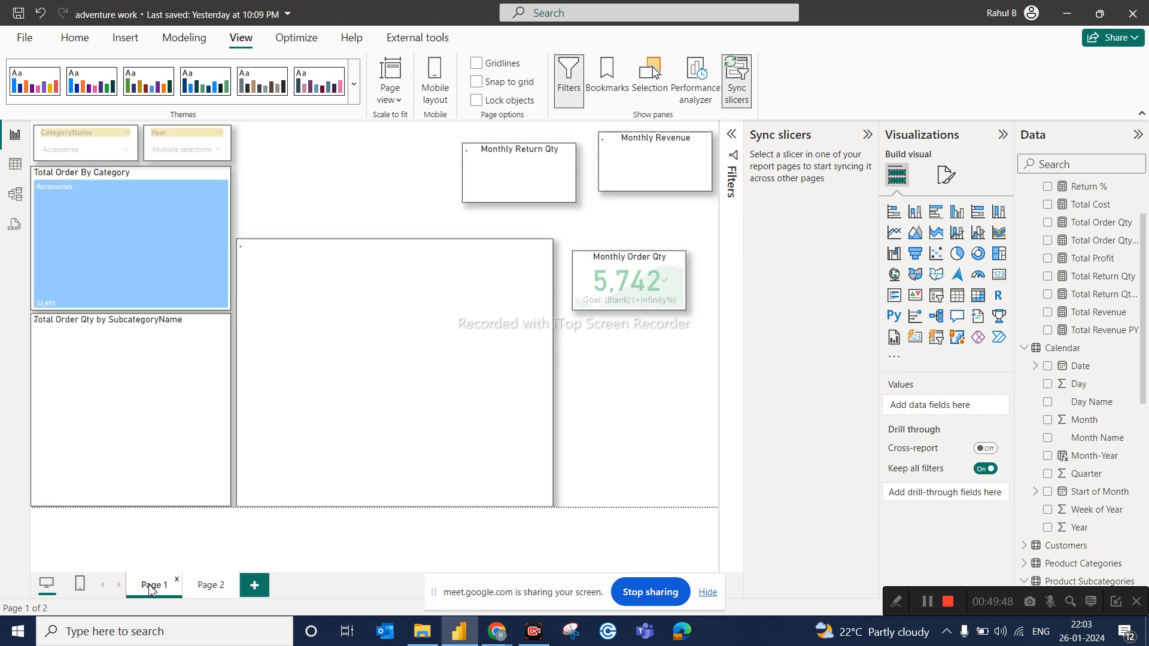
{"action": "left_click", "coordinate": [216, 149]}
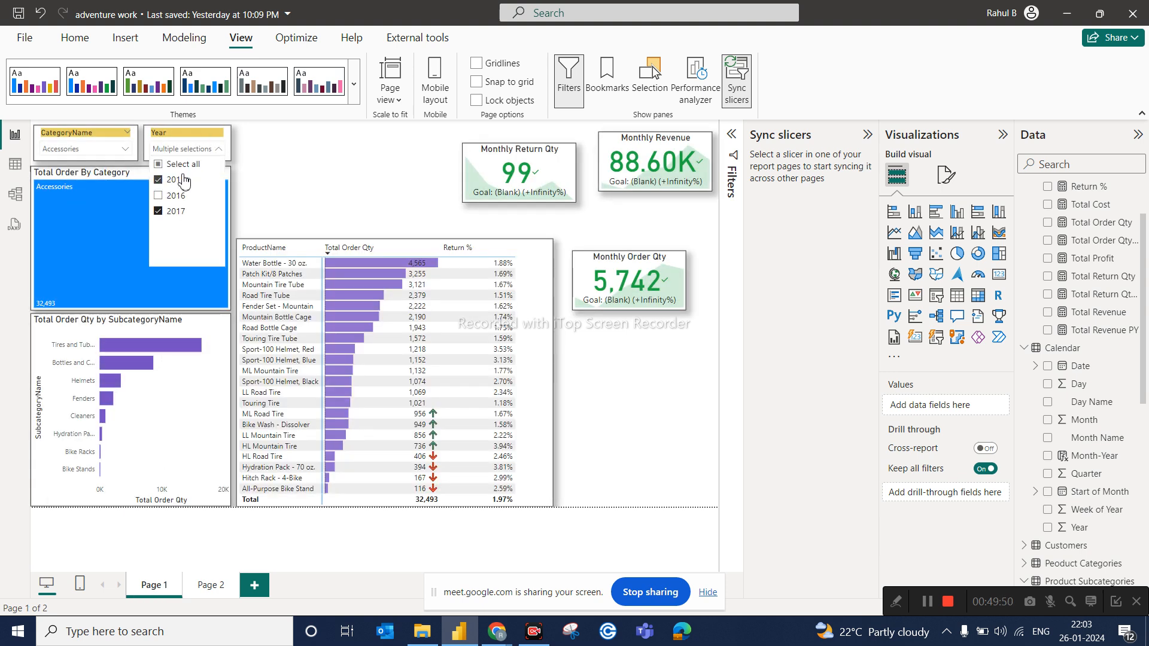
{"action": "left_click", "coordinate": [230, 141]}
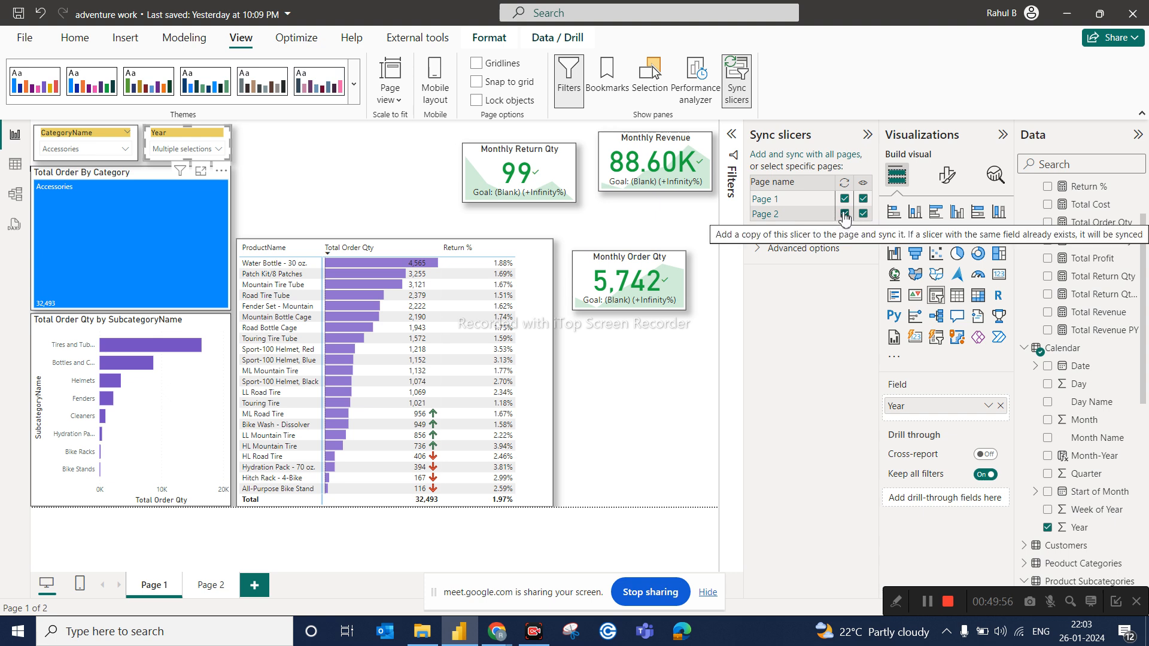
Hide the Year slicer on Page 2 while keeping it synced with Page 1.
{"action": "left_click", "coordinate": [211, 586]}
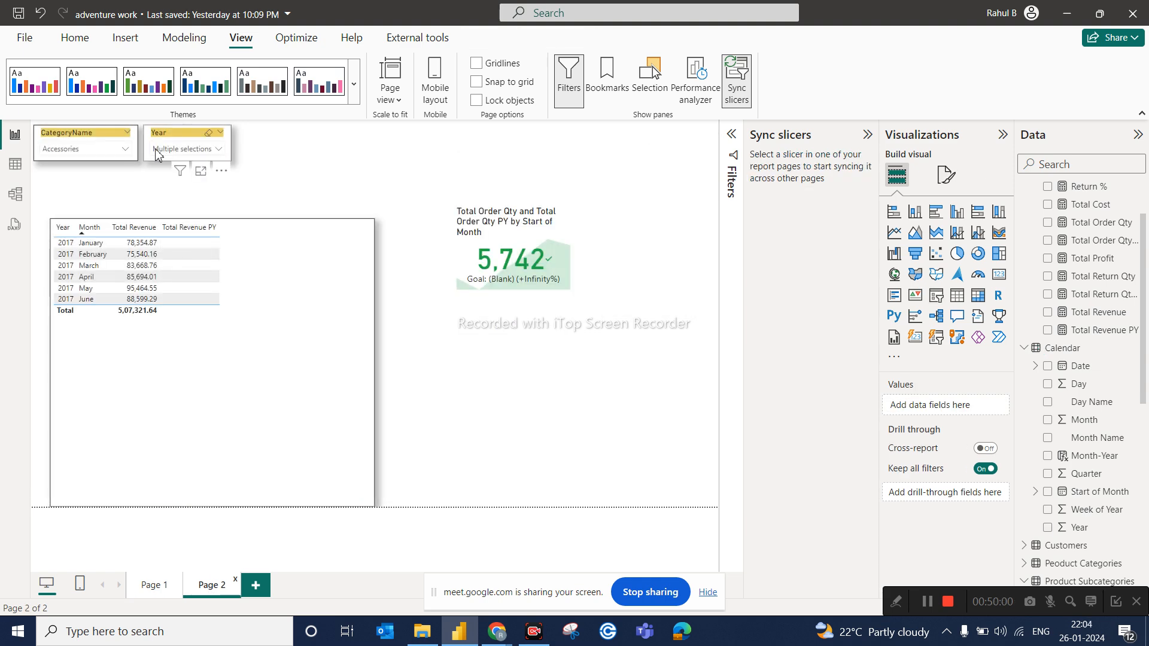
{"action": "left_click", "coordinate": [148, 157]}
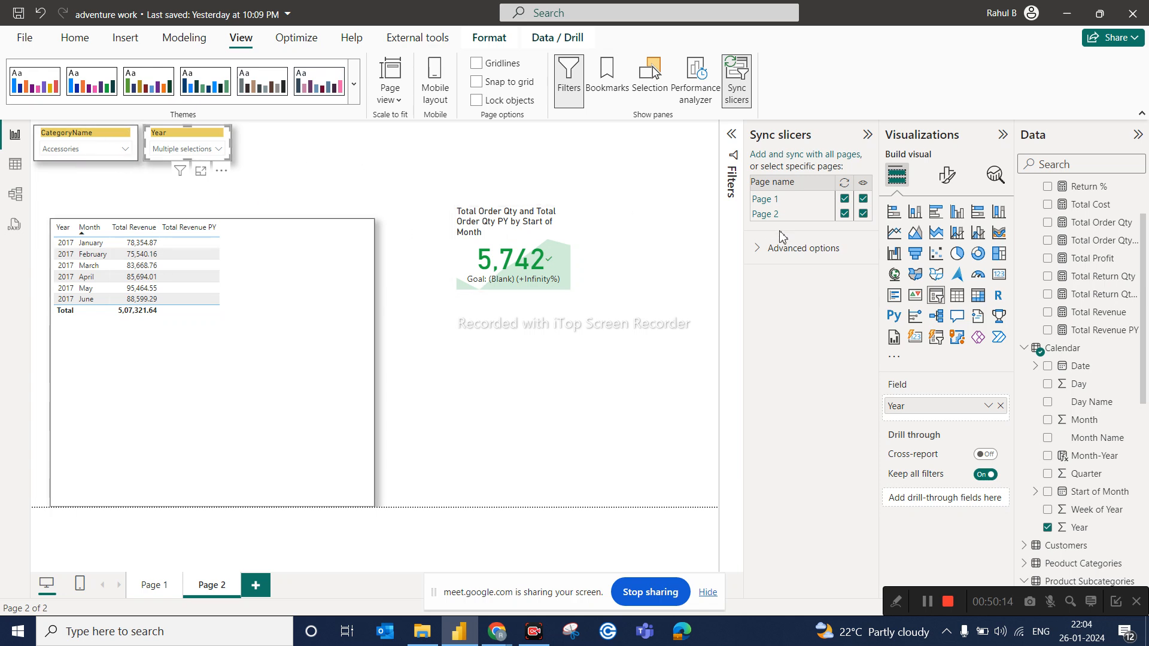
{"action": "left_click", "coordinate": [863, 214]}
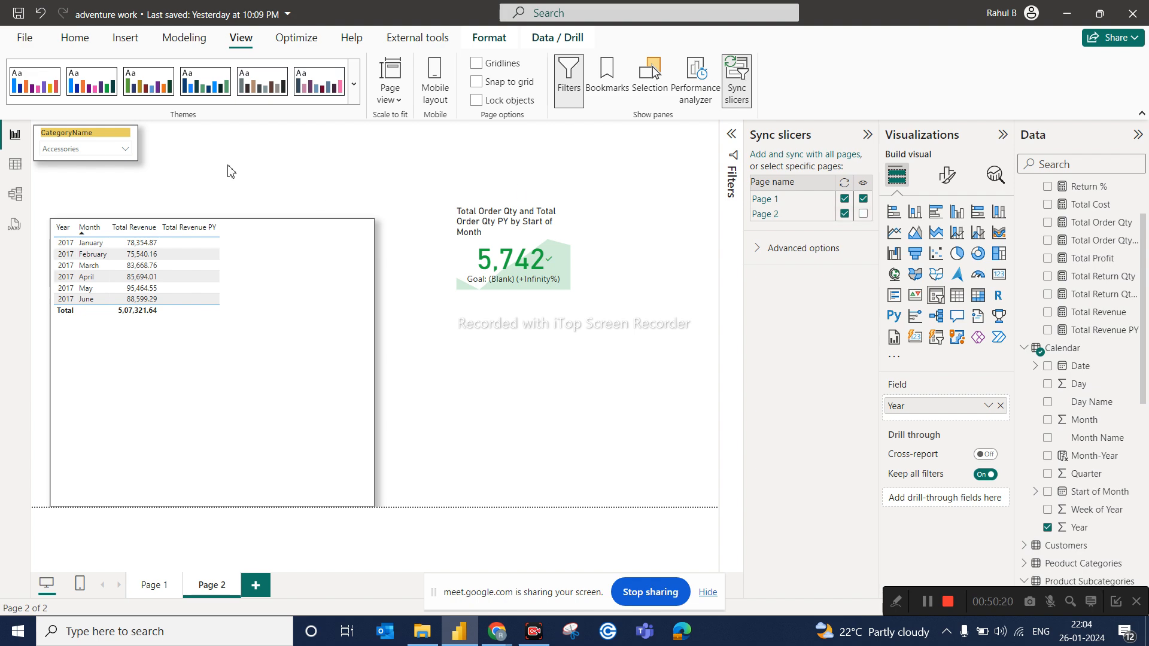
Filter the Year slicer on Page 1 to 2016 only and check the synced filter on Page 2.
{"action": "left_click", "coordinate": [154, 592]}
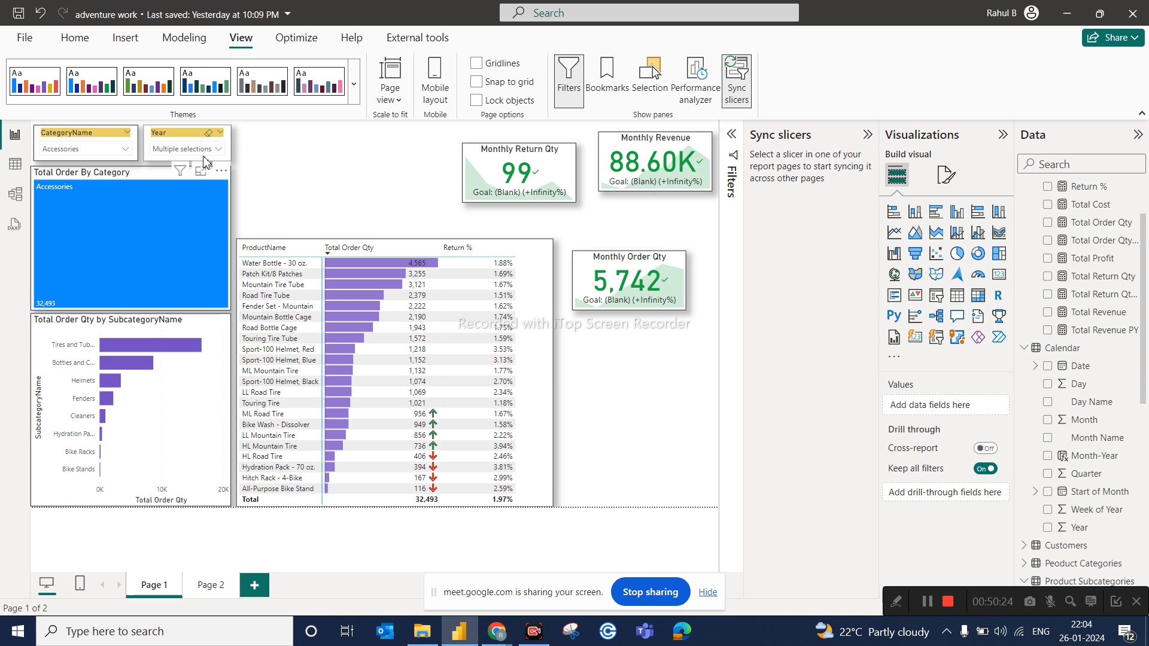
{"action": "left_click", "coordinate": [205, 160]}
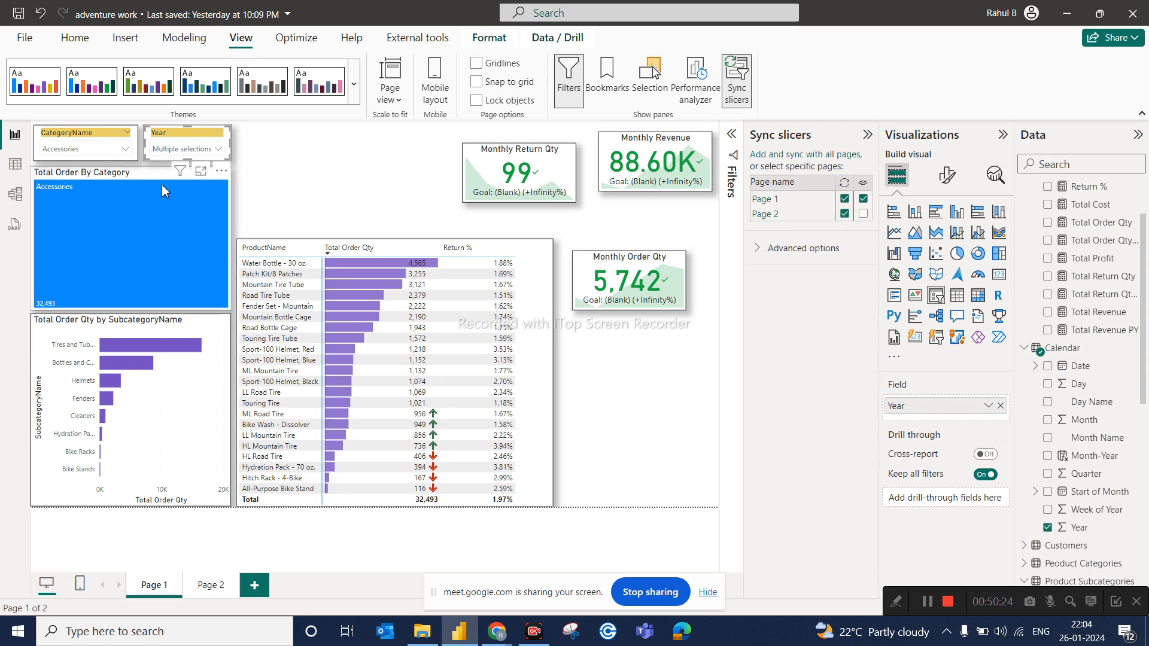
{"action": "left_click", "coordinate": [195, 147]}
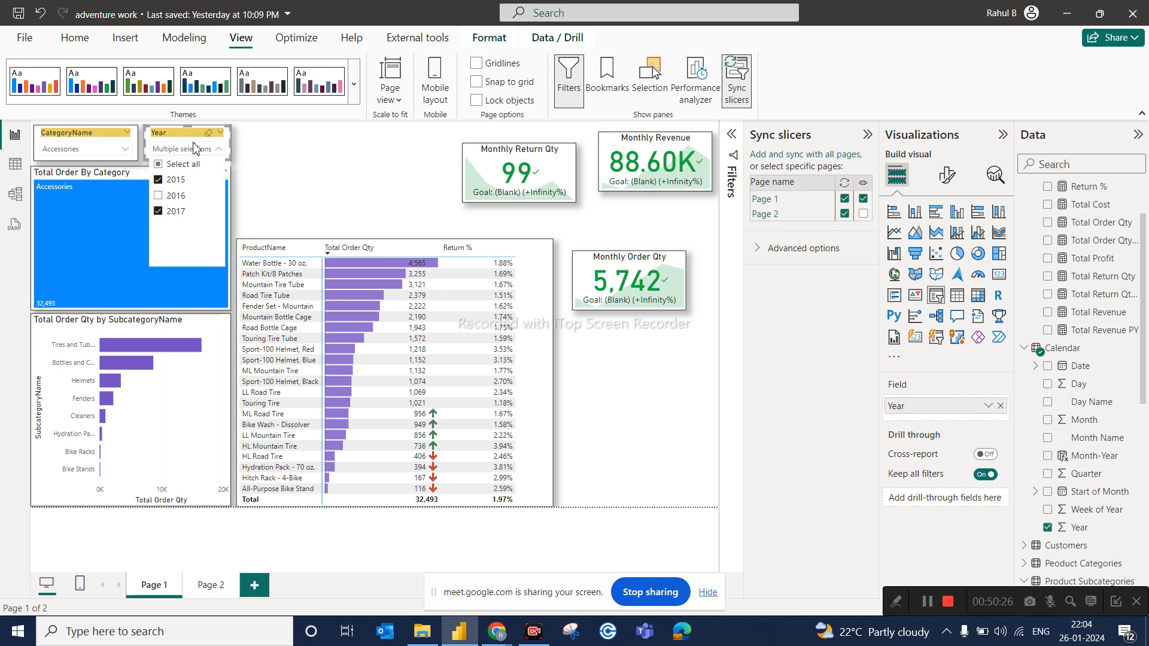
{"action": "left_click", "coordinate": [166, 196]}
{"action": "left_click", "coordinate": [171, 180]}
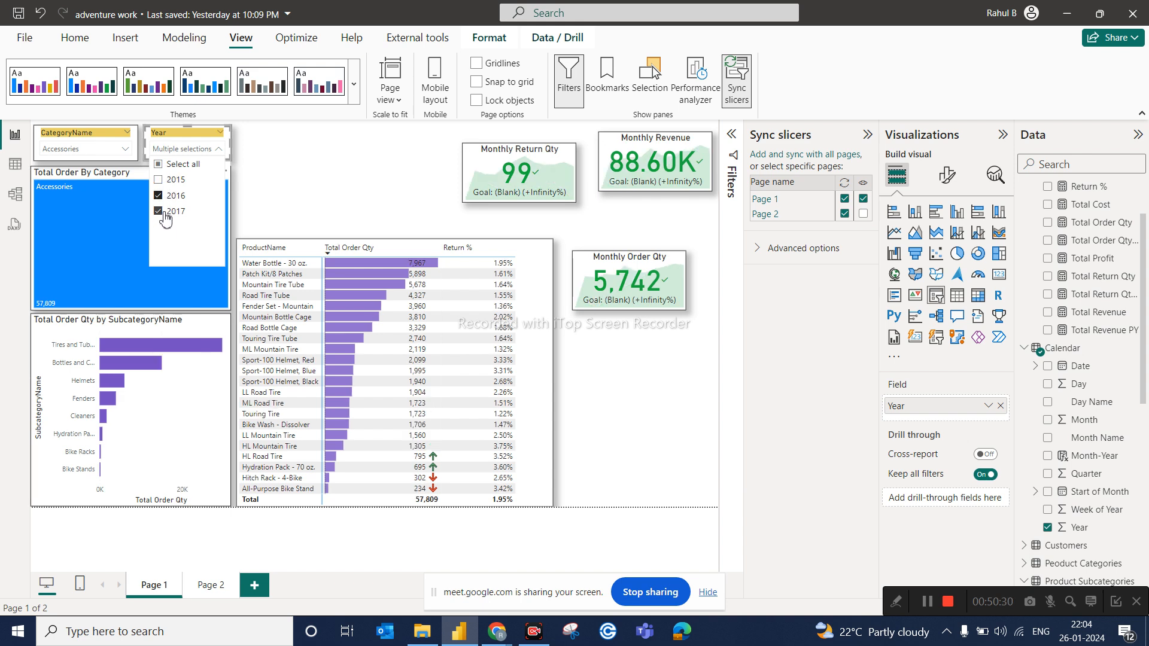
{"action": "left_click", "coordinate": [165, 214]}
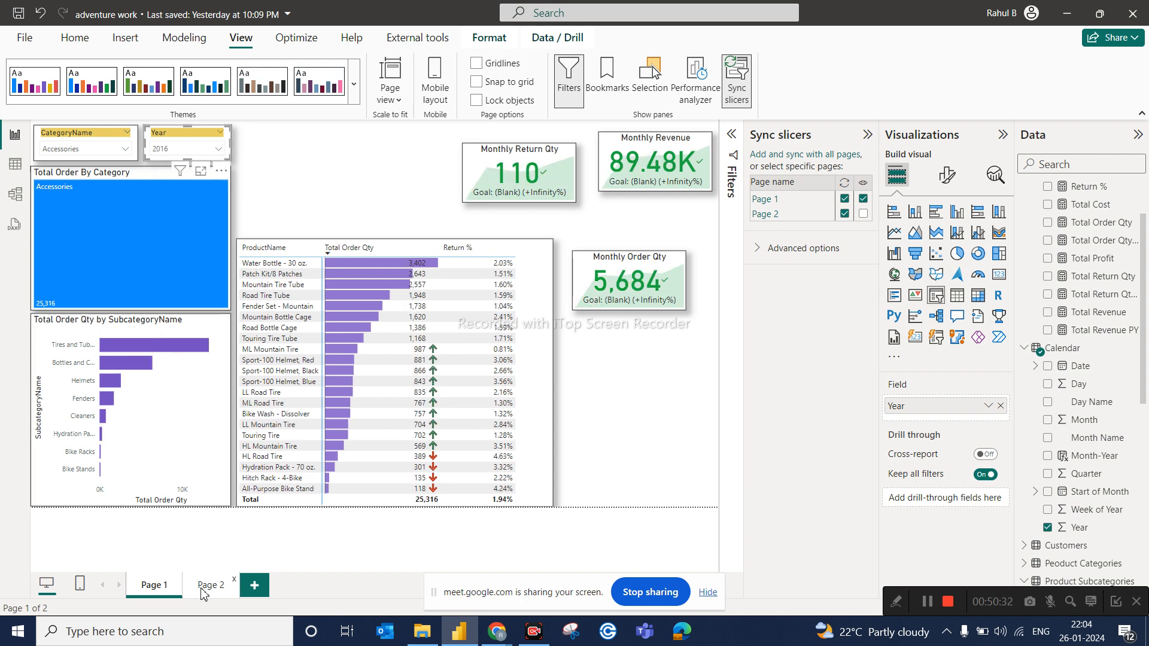
{"action": "left_click", "coordinate": [209, 585]}
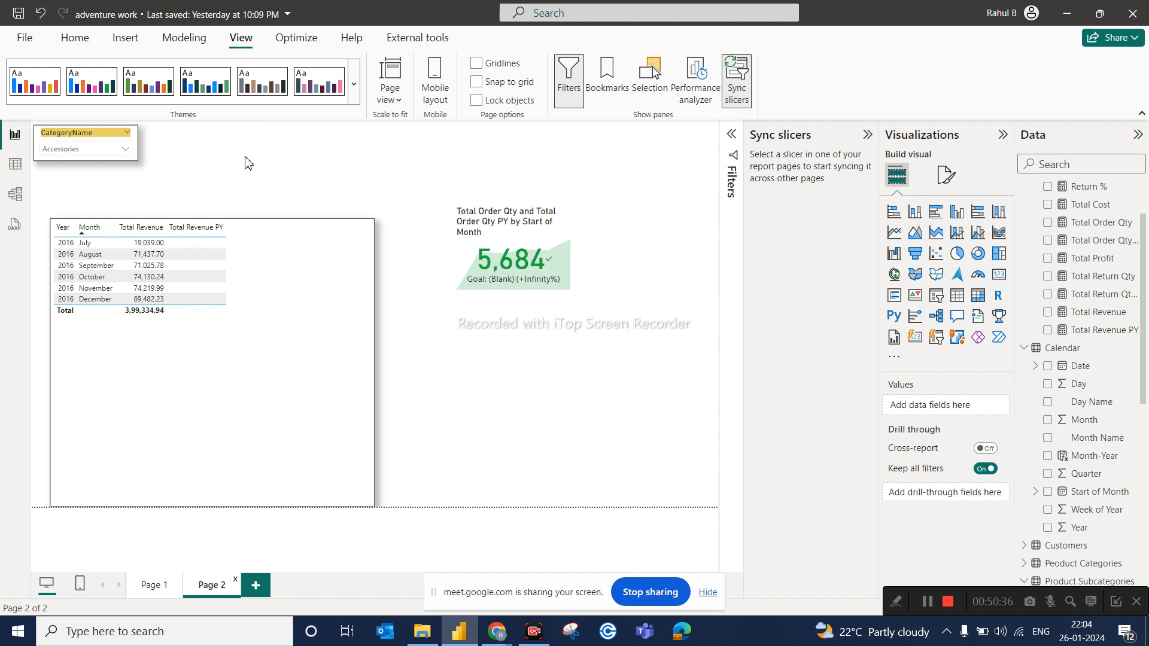
Make the Year slicer visible on Page 2 again and check its sync settings there.
{"action": "left_click", "coordinate": [152, 582]}
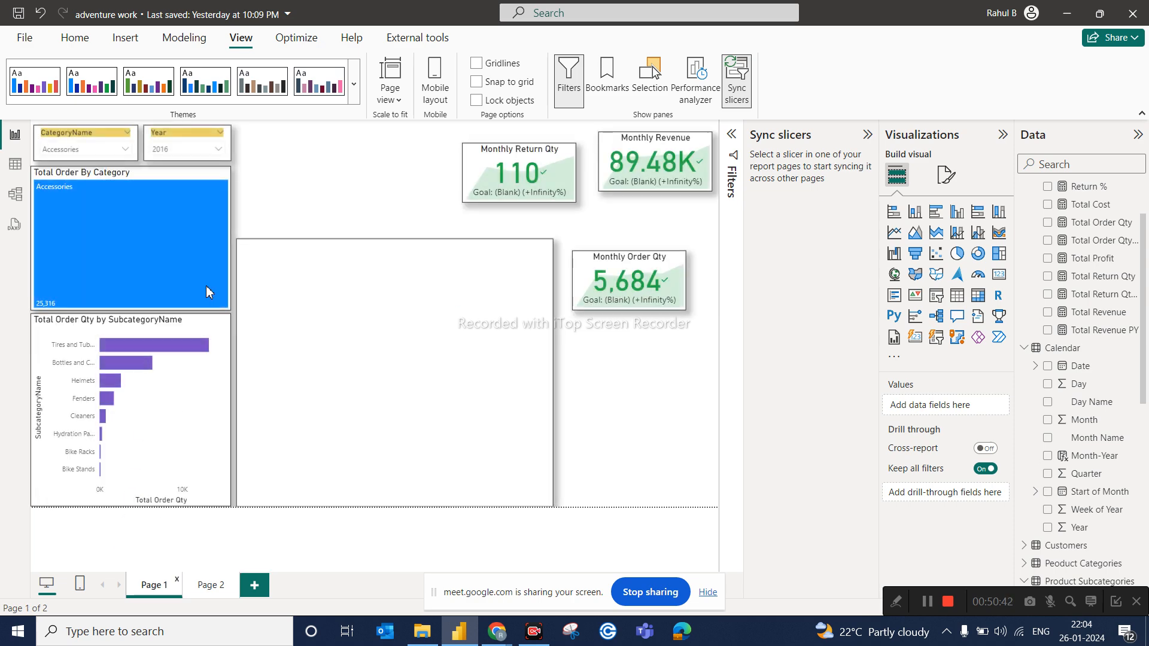
{"action": "left_click", "coordinate": [149, 154]}
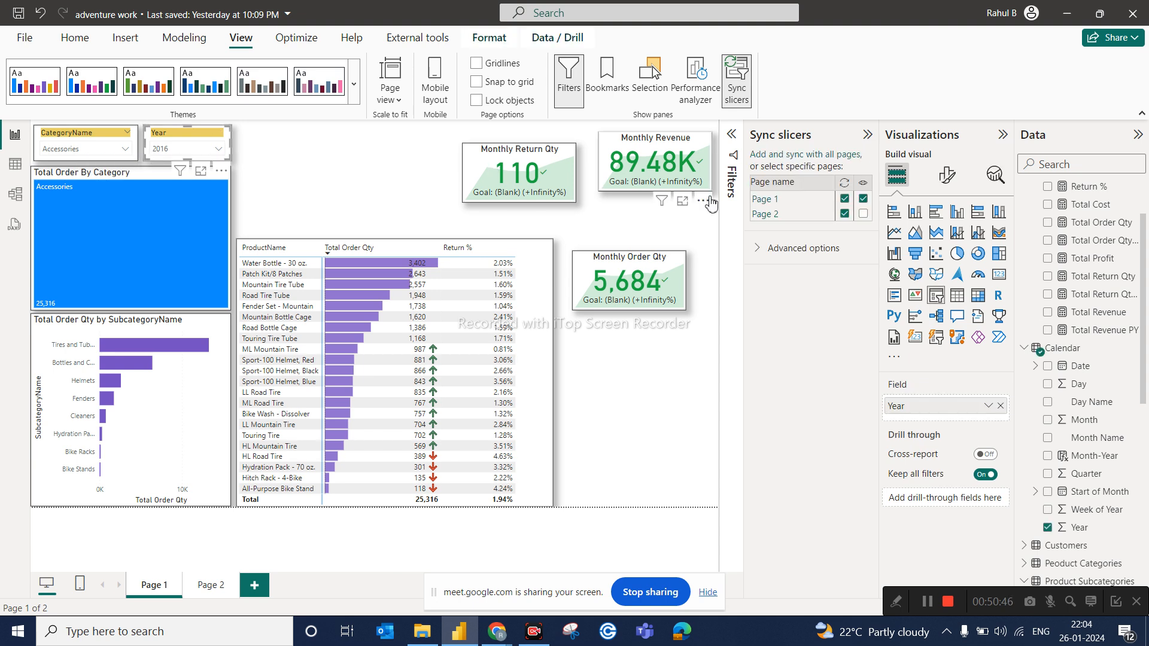
{"action": "left_click", "coordinate": [863, 213]}
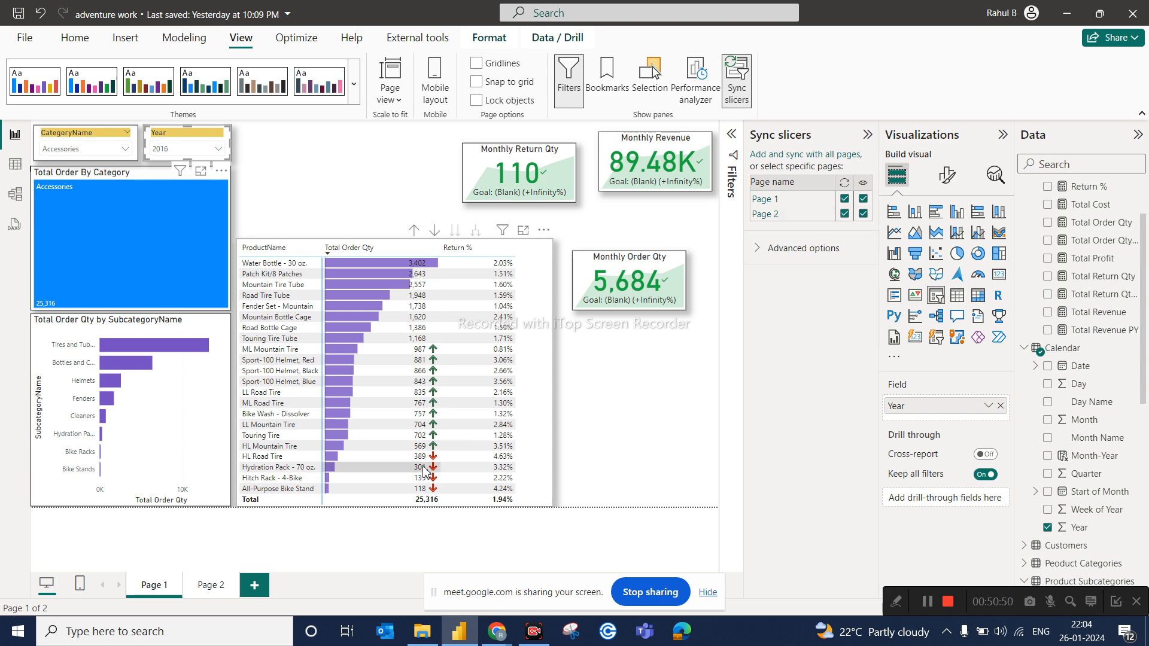
{"action": "left_click", "coordinate": [207, 586]}
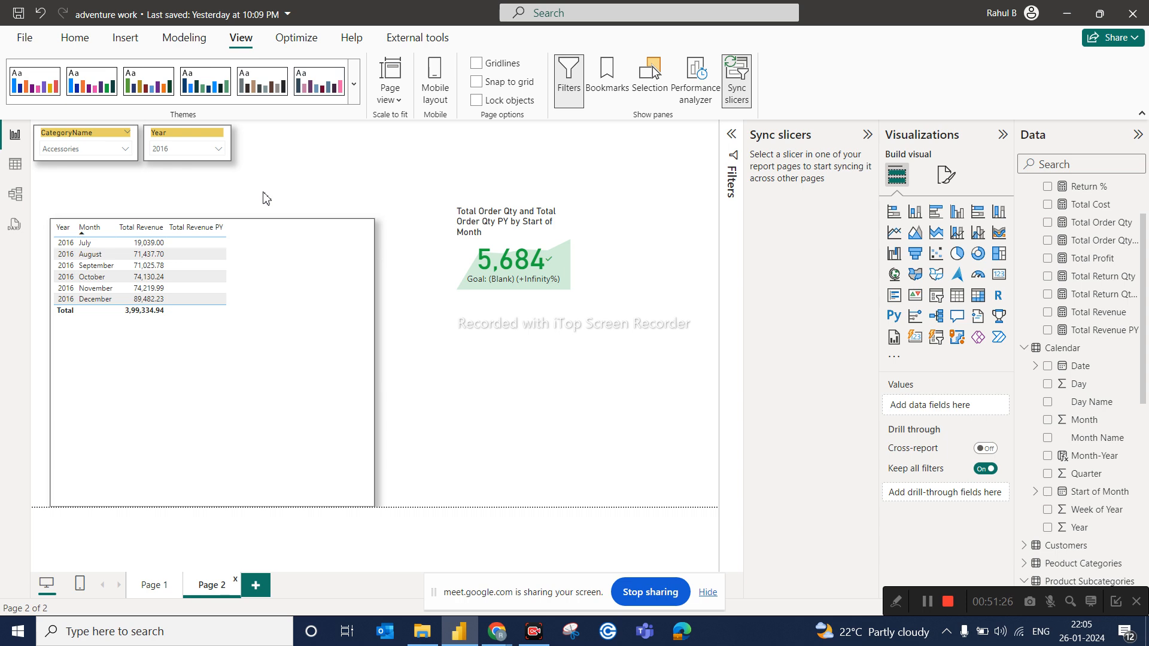
{"action": "left_click", "coordinate": [145, 157]}
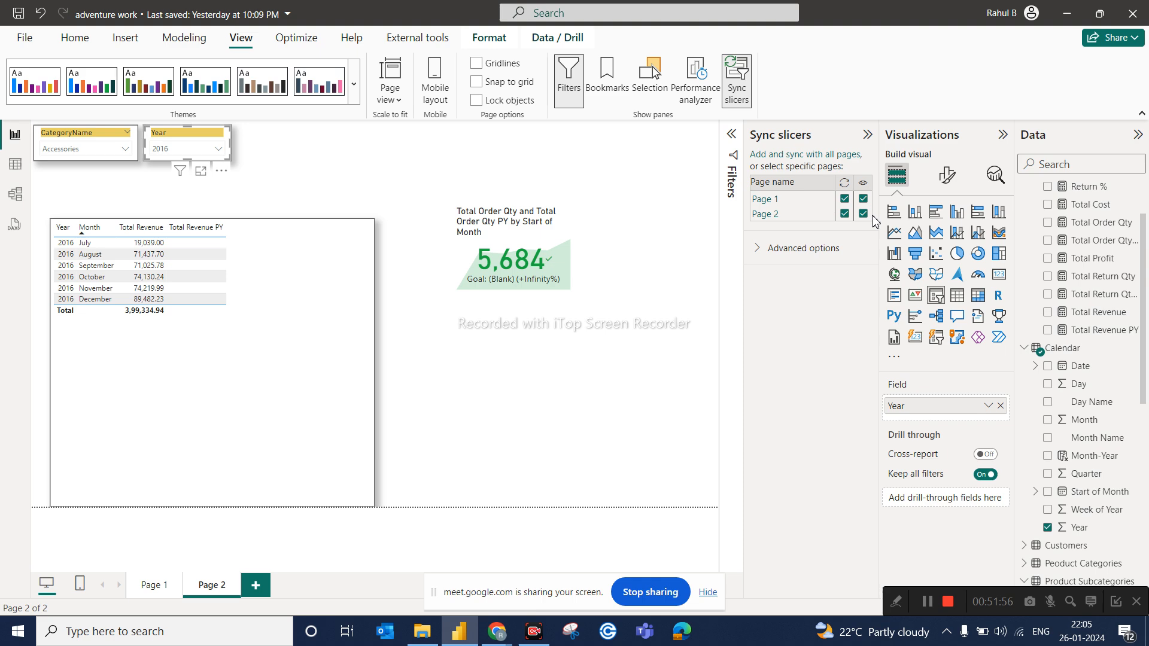
{"action": "left_click", "coordinate": [155, 586]}
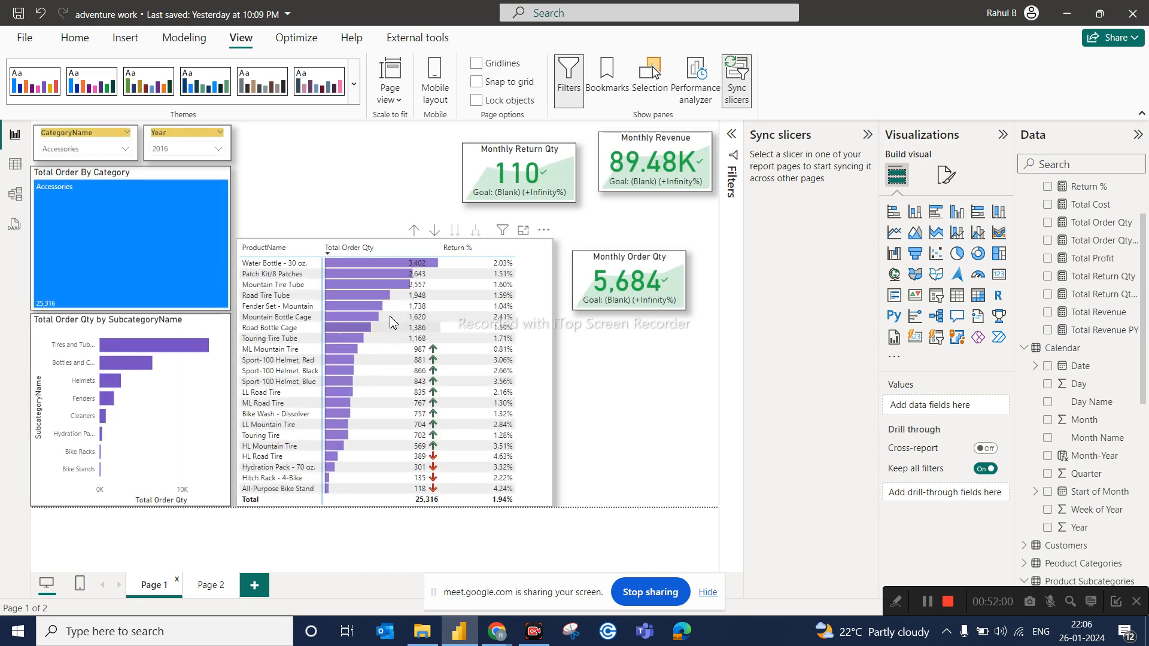